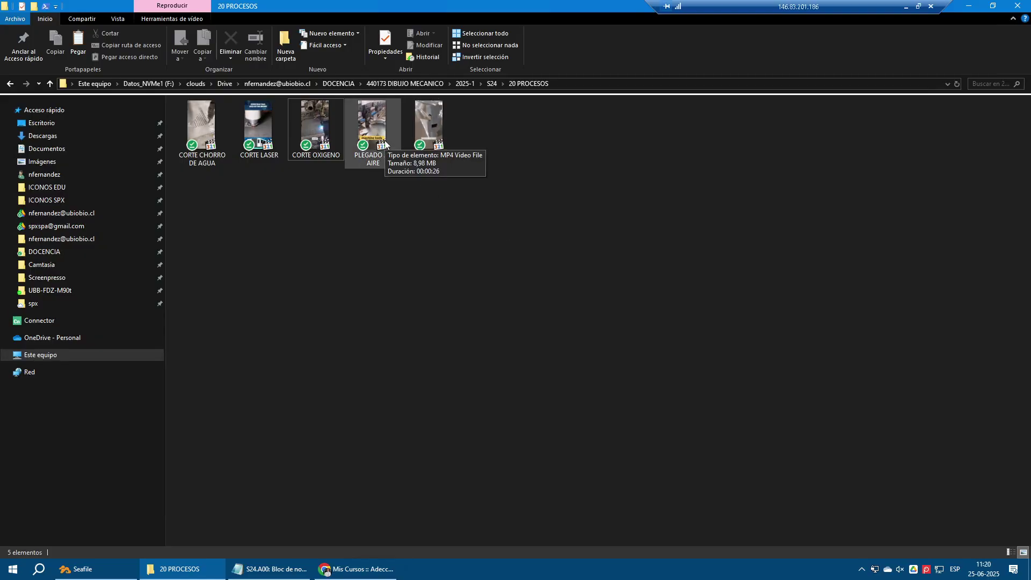
Play the PLEGADO AL AIRE and PLEGADO CURVADO videos from the 20 PROCESOS folder and close the player
double_click(385, 144)
double_click(501, 249)
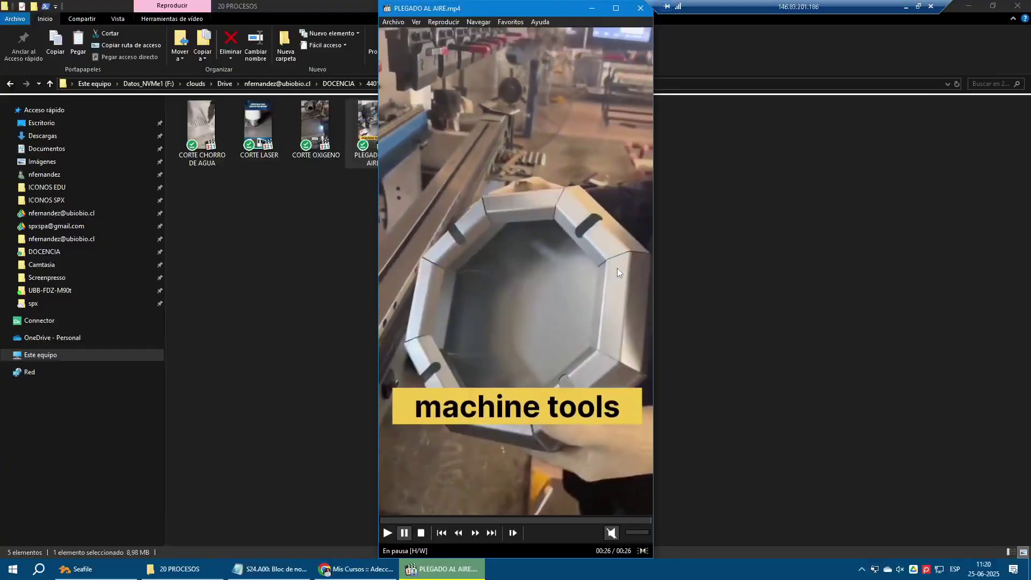
click(752, 302)
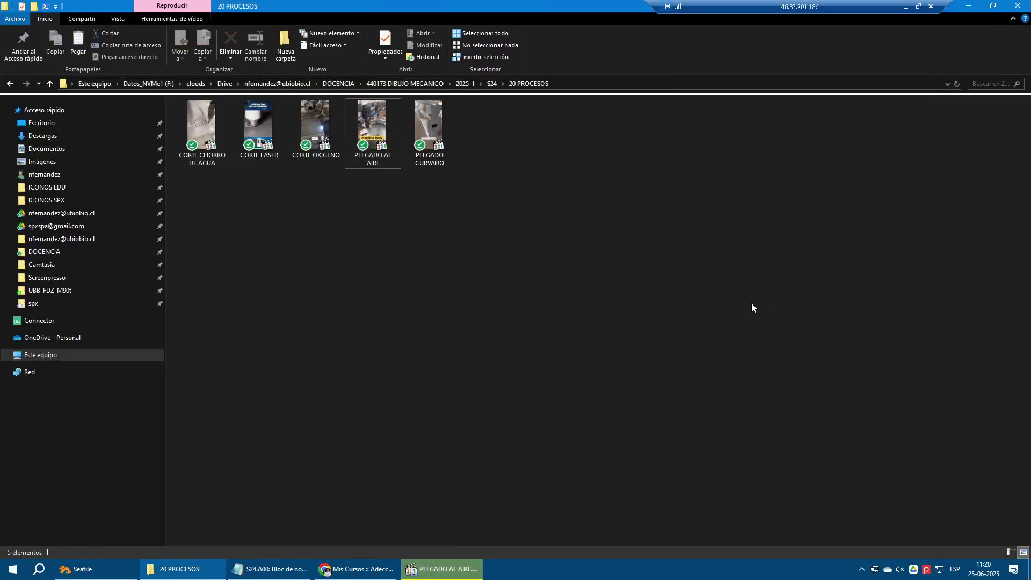
double_click(441, 119)
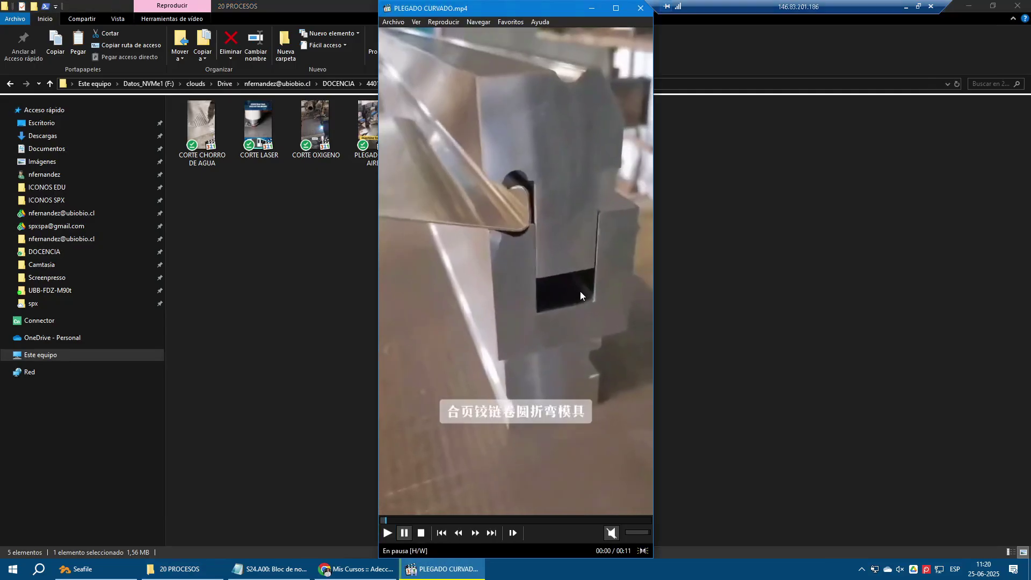
double_click(580, 291)
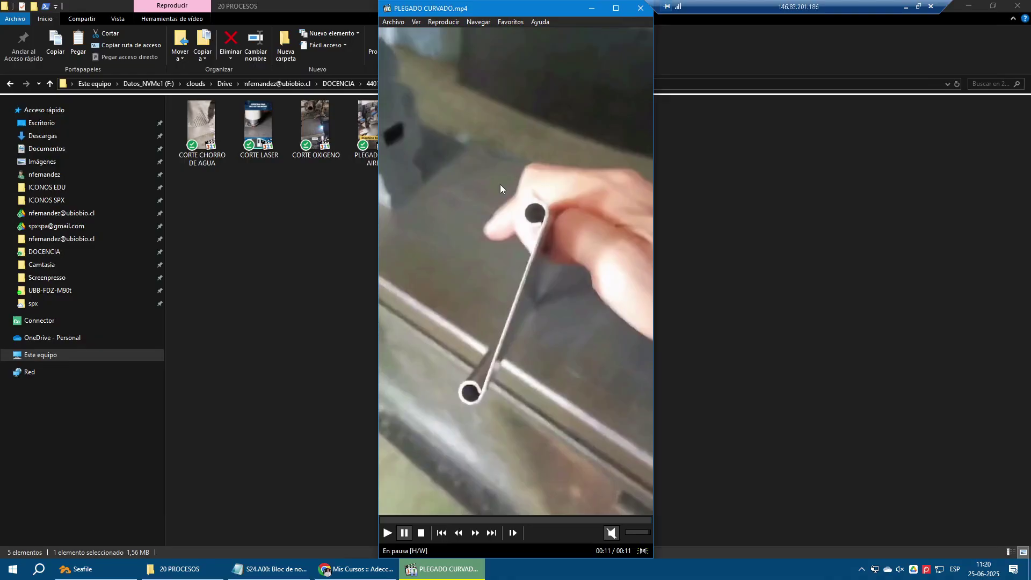
click(640, 8)
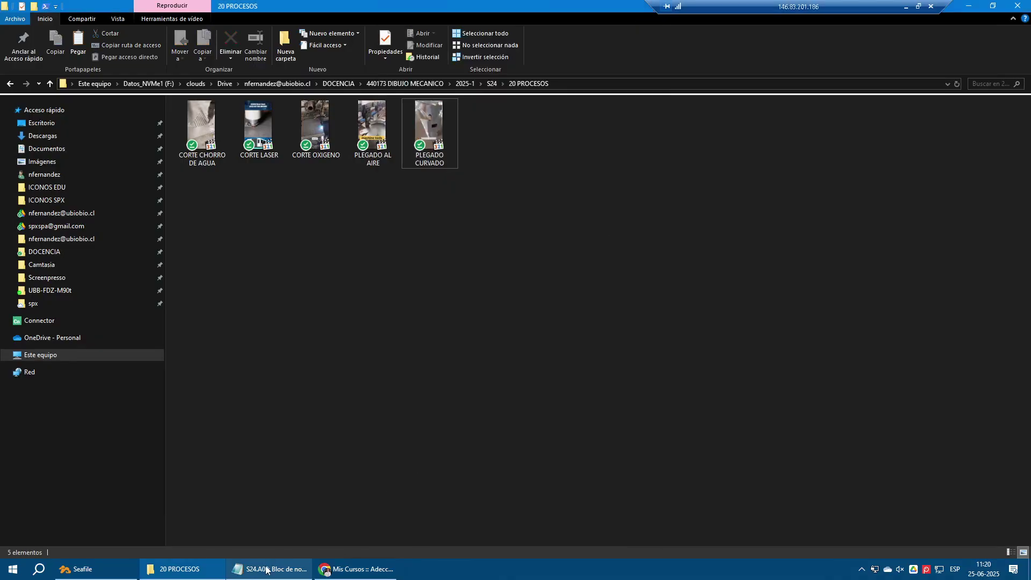
Switch to the S24.A00 notes in Notepad and highlight the two workflow lines under FLUJO DE TRABAJO TÍPICO PARA CHAPAS
click(272, 568)
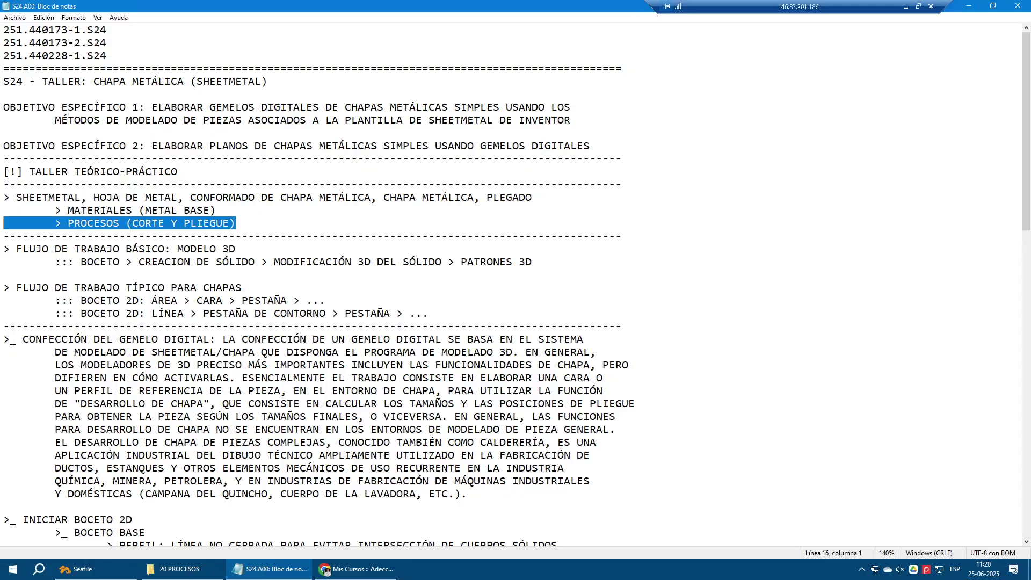
double_click(95, 211)
drag(95, 212, 95, 222)
double_click(95, 211)
click(164, 249)
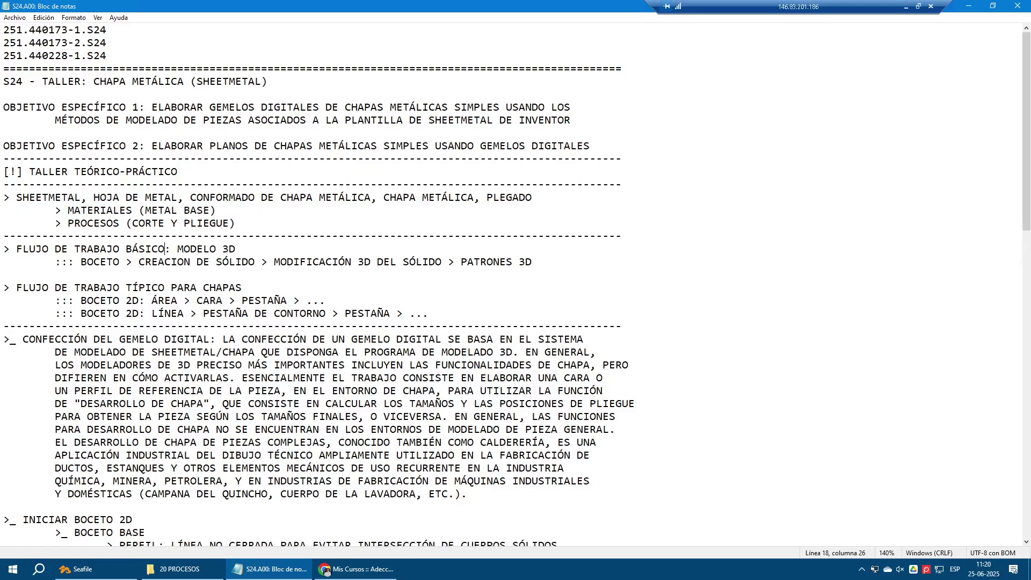
scroll(165, 249, down, 2)
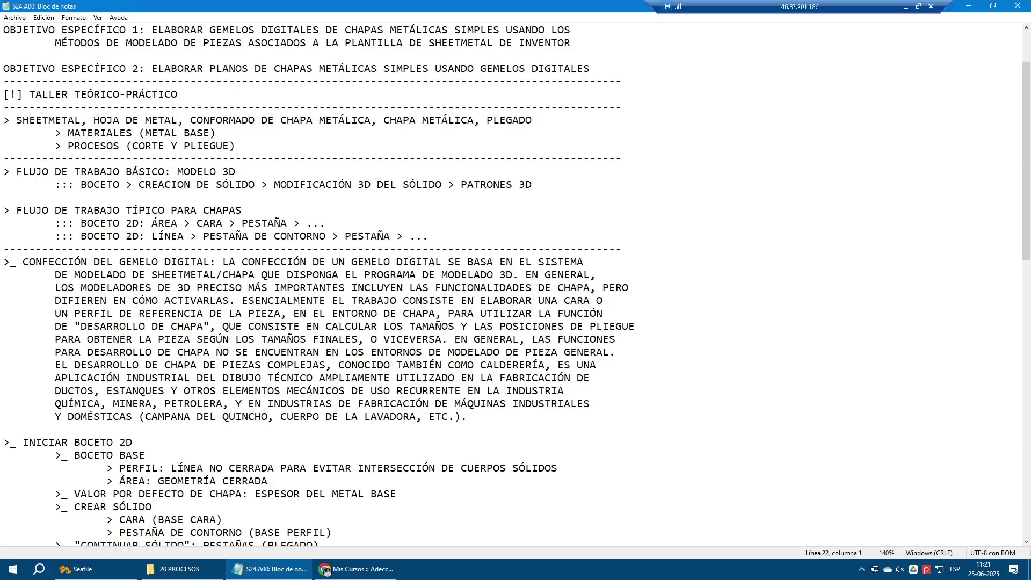
key(shift+Down)
key(shift+End)
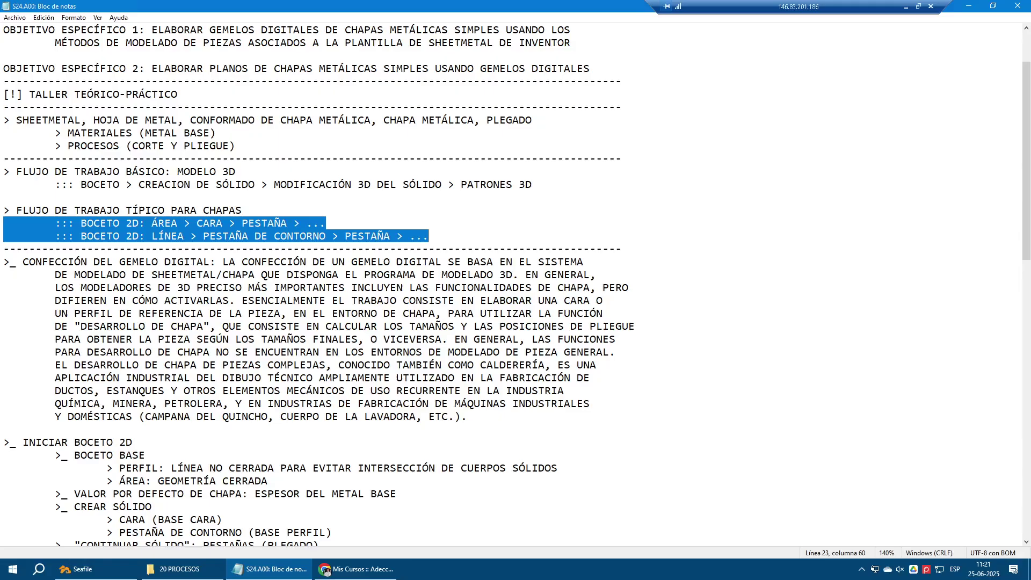
Highlight the area-based sheet-metal workflow terms one by one: ÁREA, CARA and PESTAÑA
double_click(164, 223)
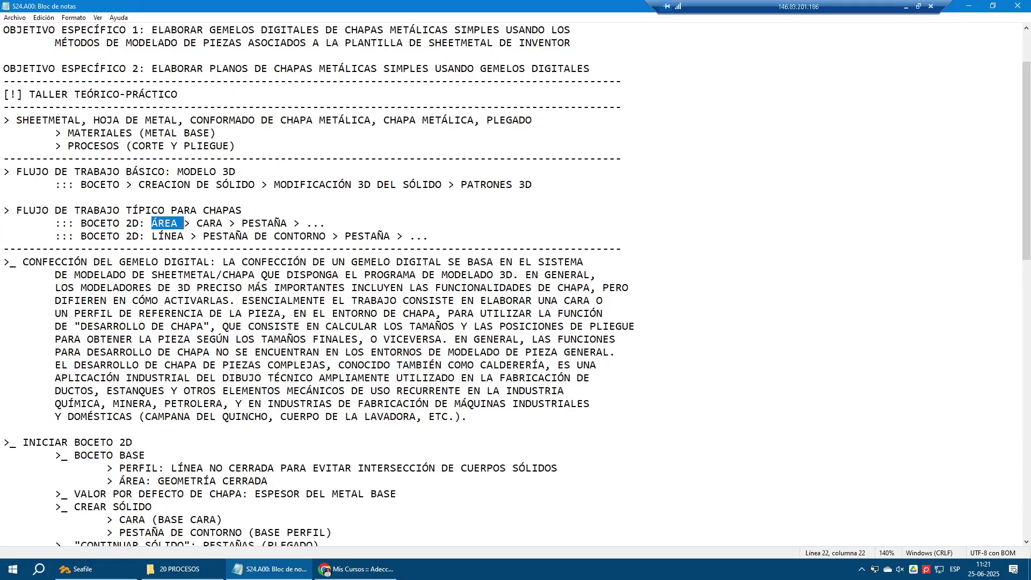
key(ctrl+Right)
key(ctrl+shift+Right)
key(ctrl+Right)
key(ctrl+shift+Right)
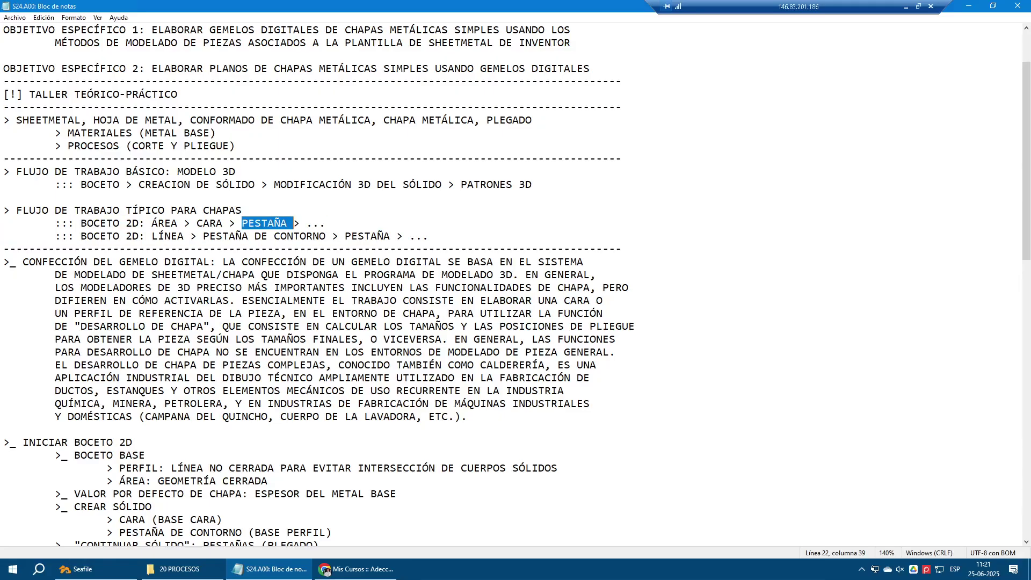
Highlight the line-based sheet-metal workflow terms one by one: LÍNEA, PESTAÑA of PESTAÑA DE CONTORNO, and the final PESTAÑA
double_click(169, 236)
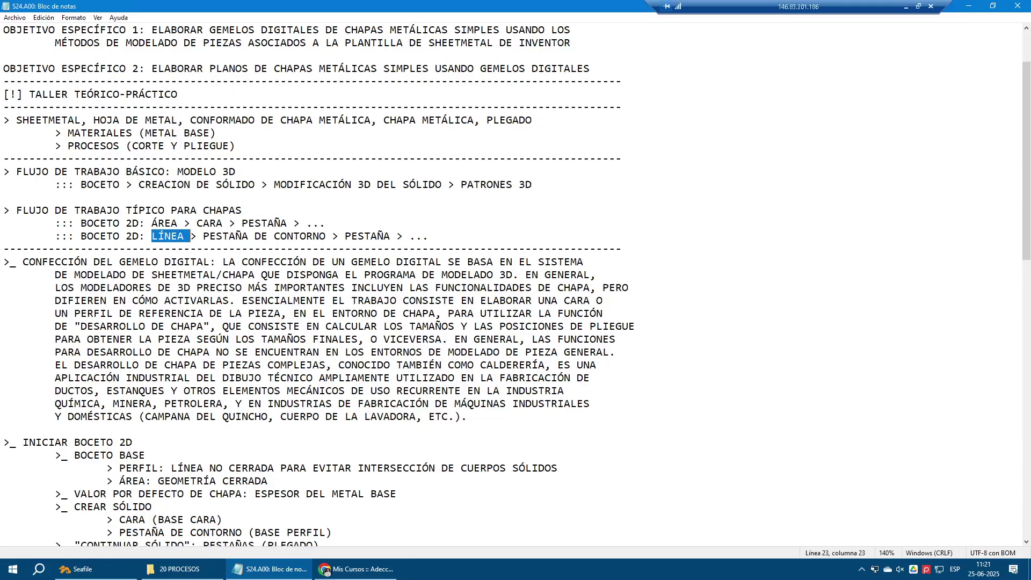
key(ctrl+Right)
key(ctrl+shift+Right)
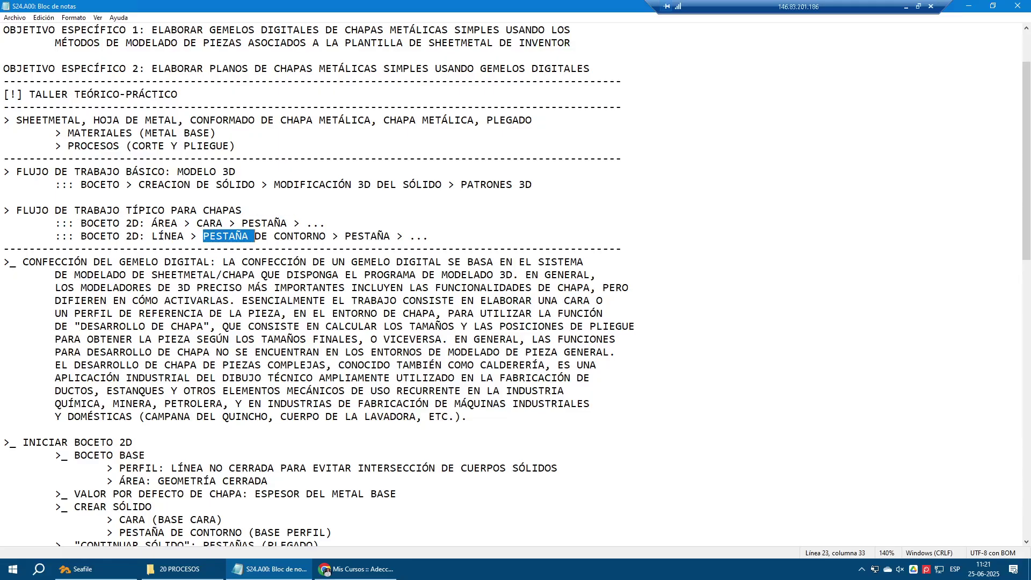
key(ctrl+Right)
key(ctrl+Right)
key(ctrl+Right)
key(ctrl+shift+Right)
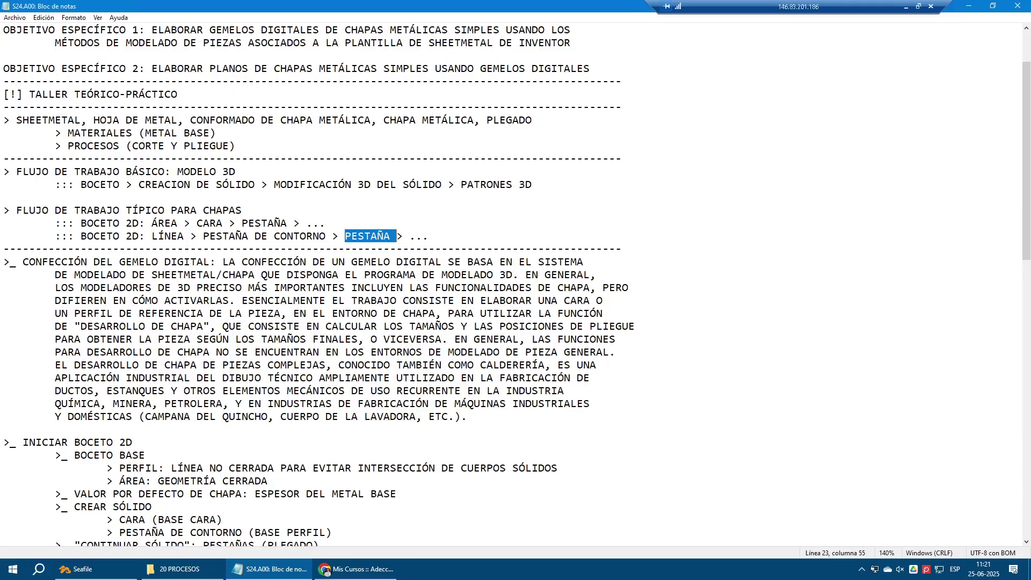
Highlight the CONFECCIÓN DEL GEMELO DIGITAL paragraph and enlarge the notes text to 200%
scroll(326, 570, down, 2)
drag(468, 339, 223, 184)
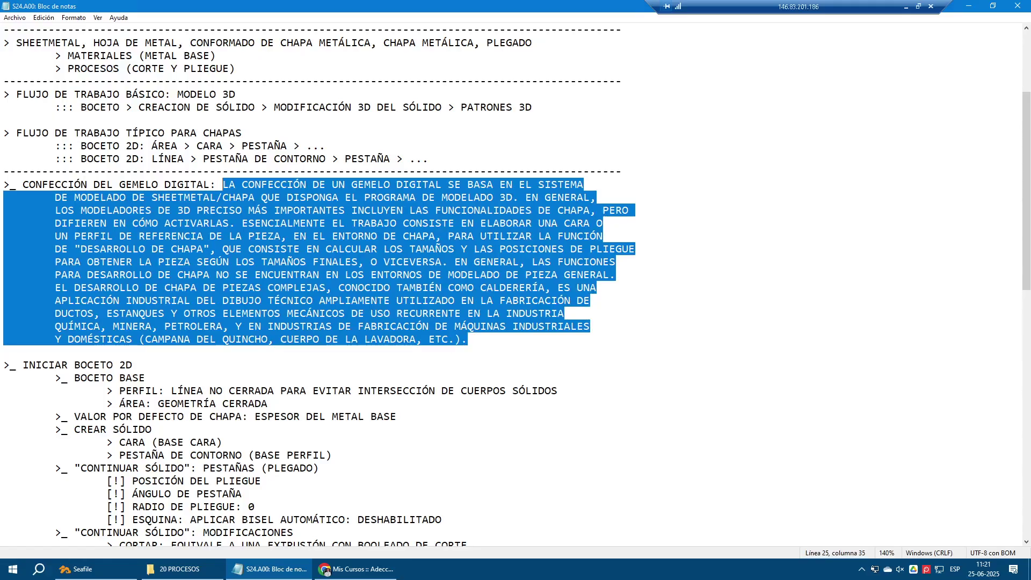
ctrl+scroll(326, 572, up, 6)
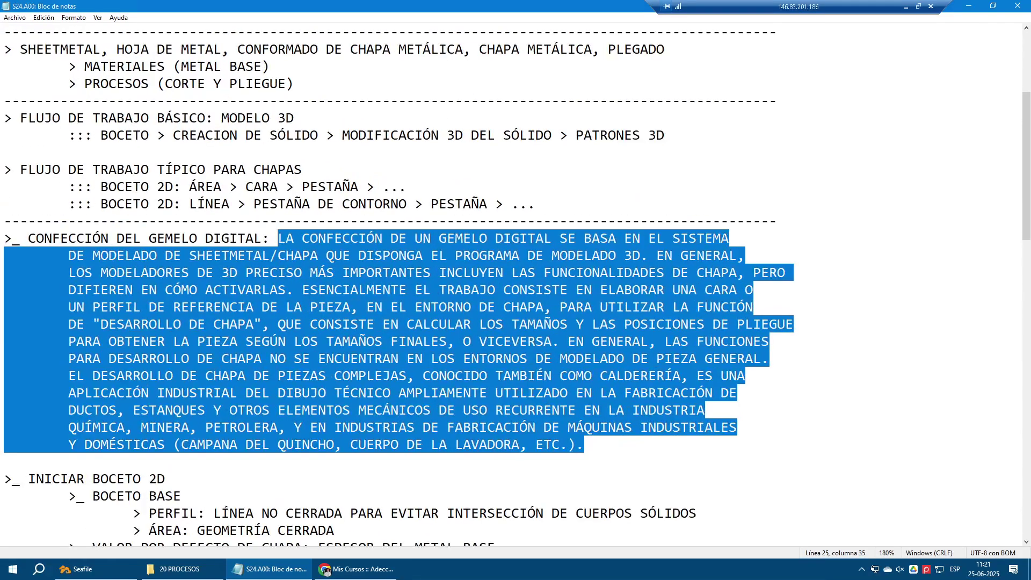
scroll(959, 412, down, 1)
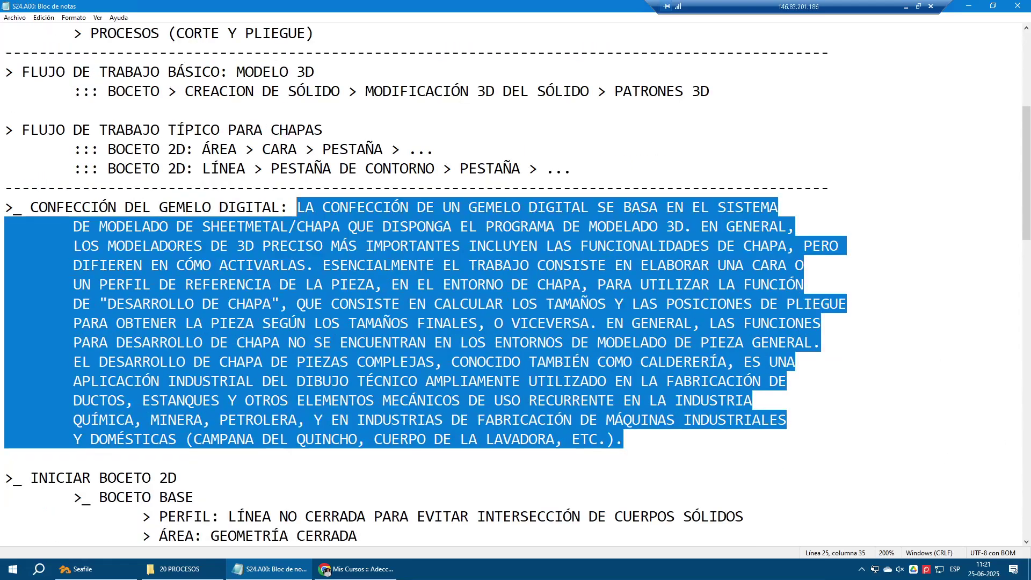
Clear the paragraph selection and highlight the INICIAR BOCETO 2D heading in the notes
click(959, 412)
scroll(959, 413, down, 3)
scroll(516, 285, down, 3)
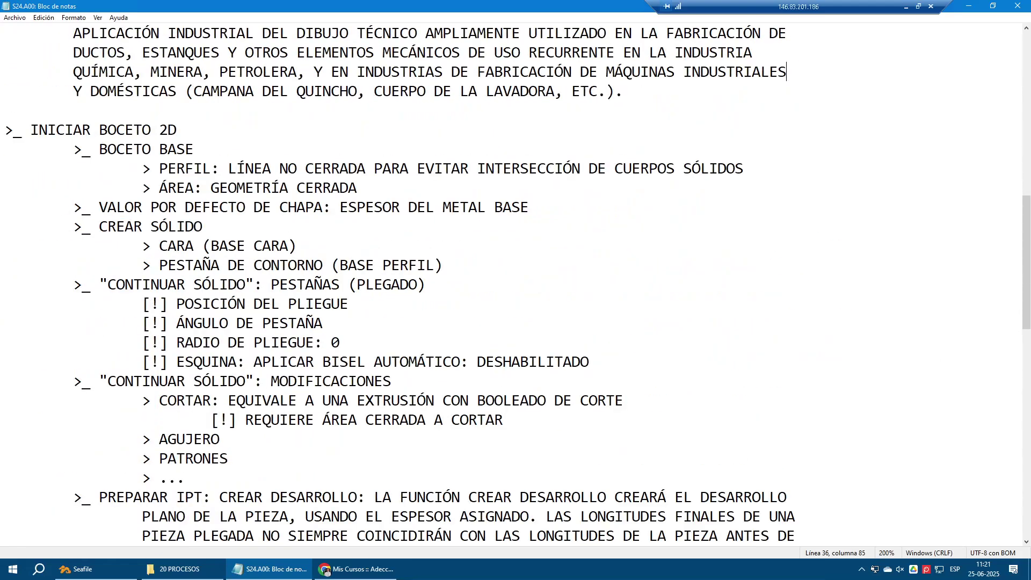
drag(5, 130, 177, 130)
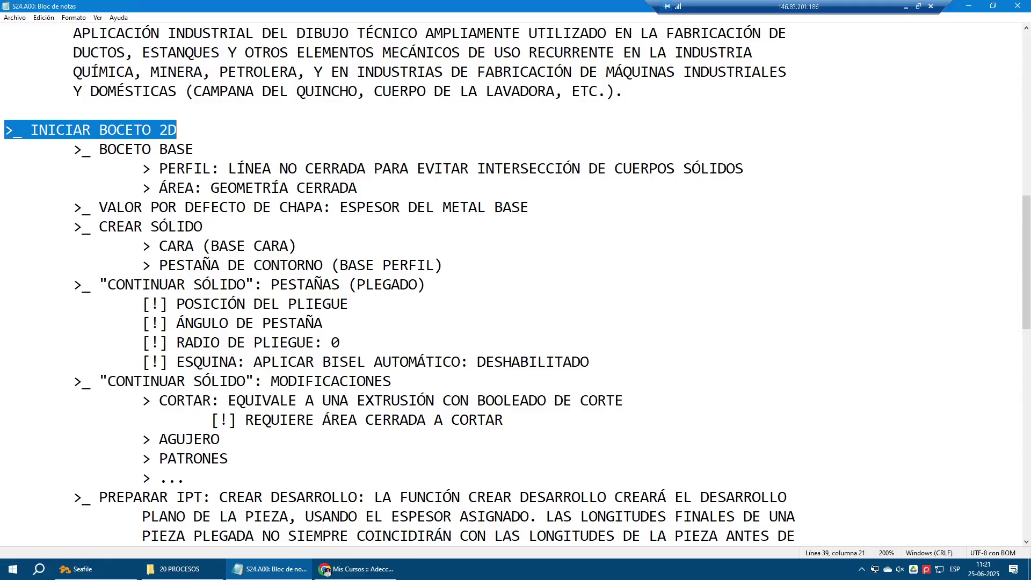
Launch Autodesk Inventor Professional 2024, and return to the notes to highlight the PERFIL and ÁREA lines under BOCETO BASE
click(12, 571)
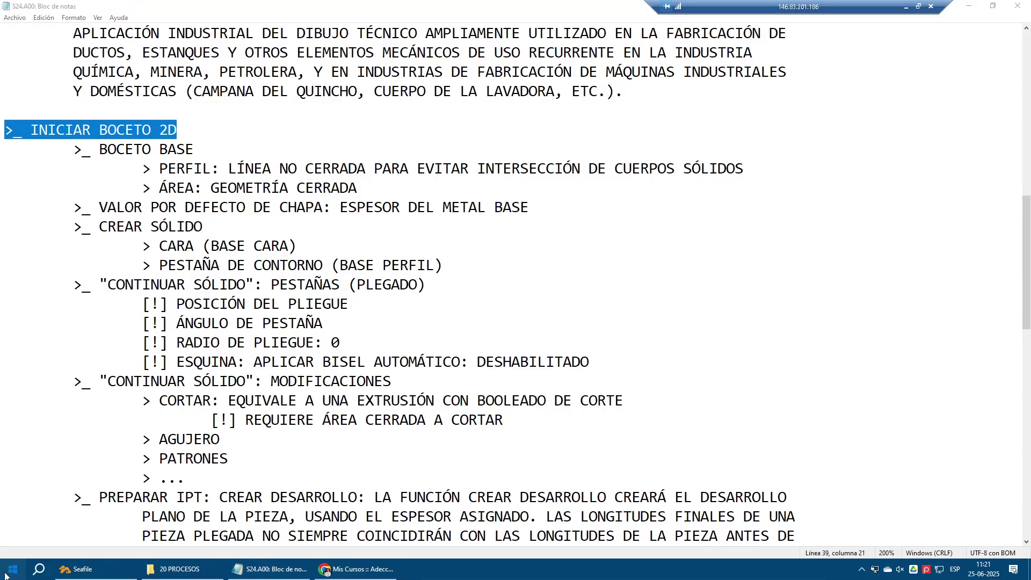
click(215, 243)
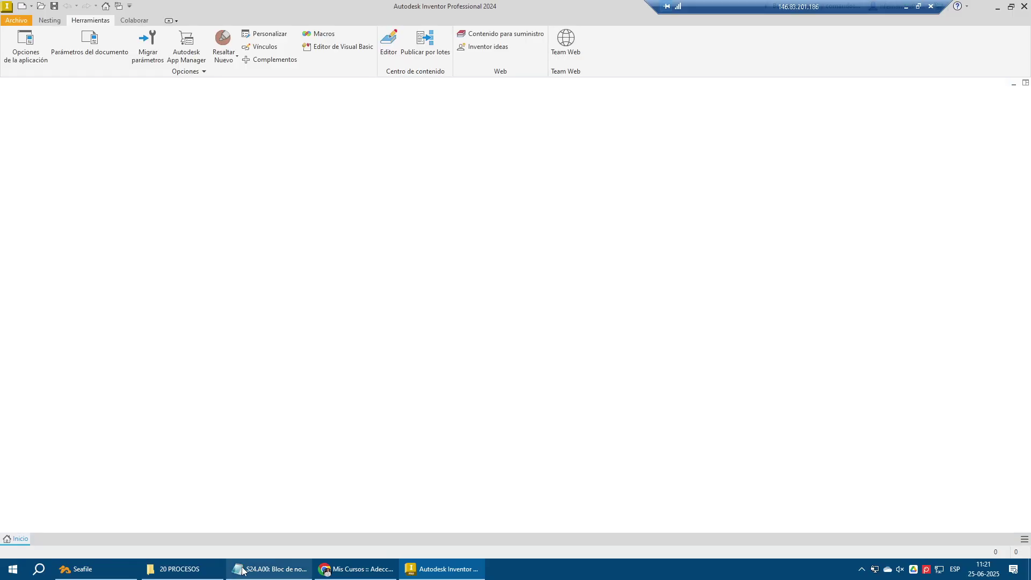
click(269, 569)
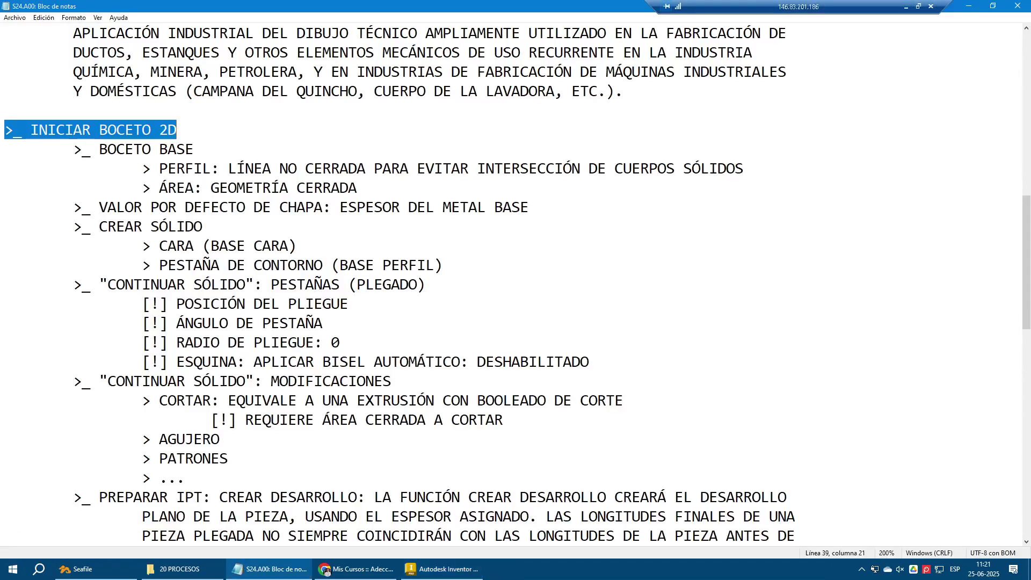
drag(361, 188, 21, 169)
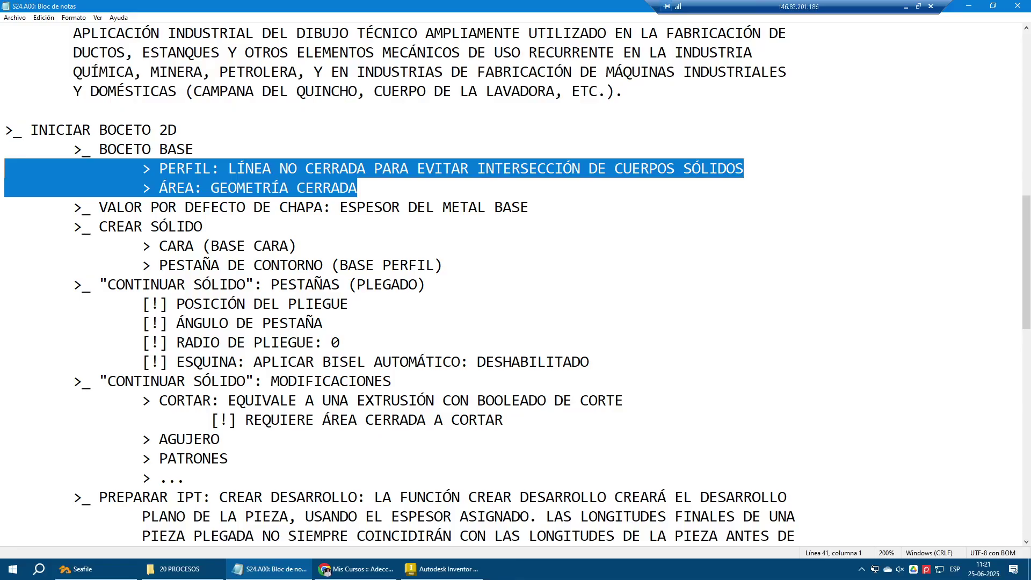
Switch to Inventor and create a new part from the metric Sheet Metal (mm).ipt template
click(441, 569)
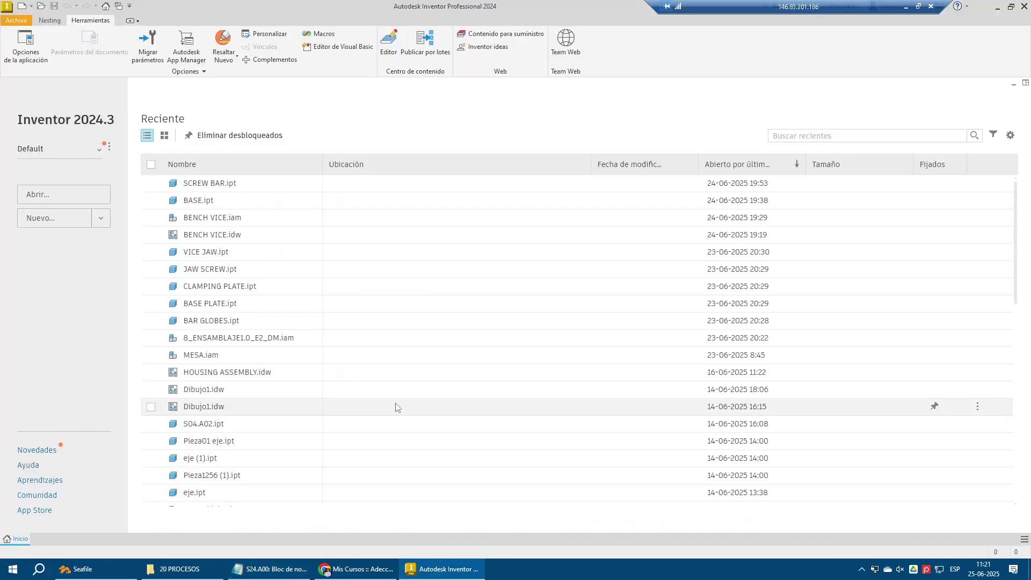
click(21, 6)
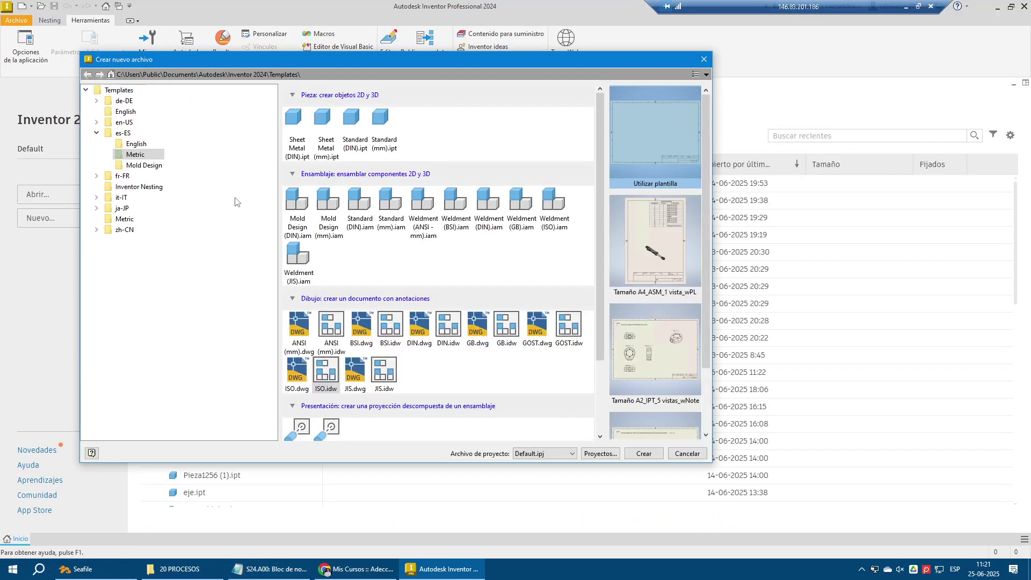
click(317, 135)
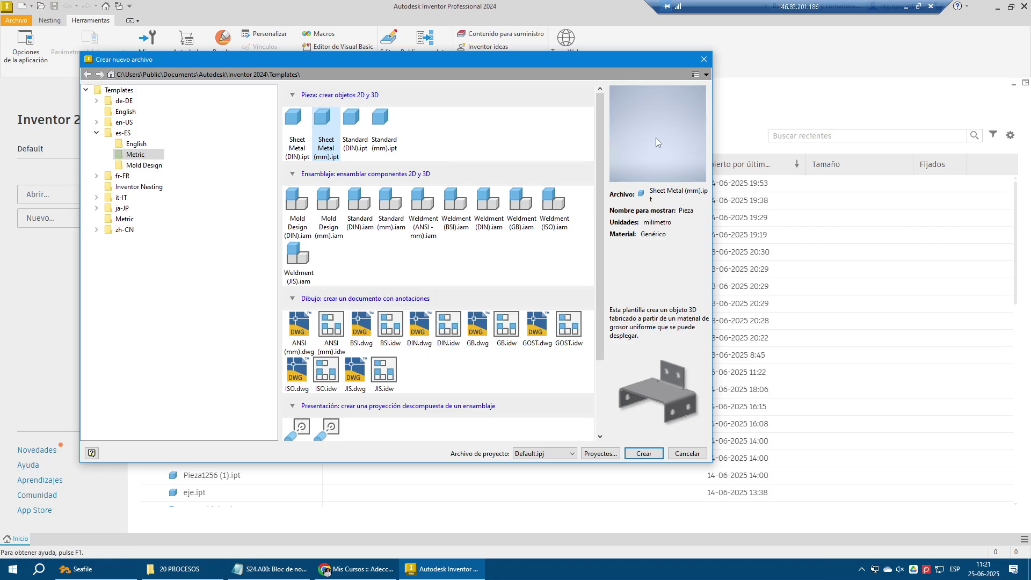
key(ctrl)
key(ctrl)
key(ctrl)
click(639, 457)
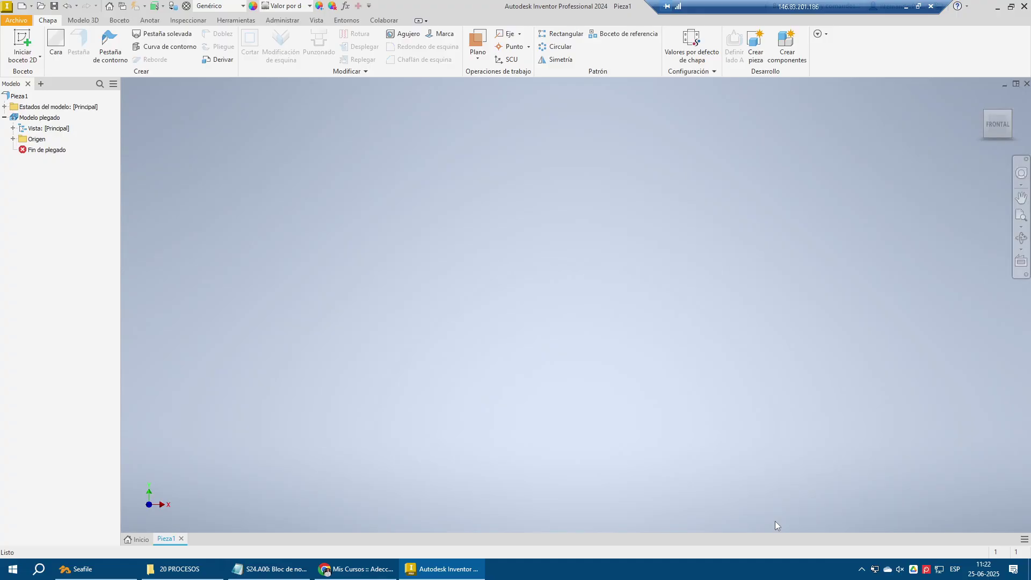
Compare the general 3D modelling commands with the sheet-metal commands available for the new part
click(82, 21)
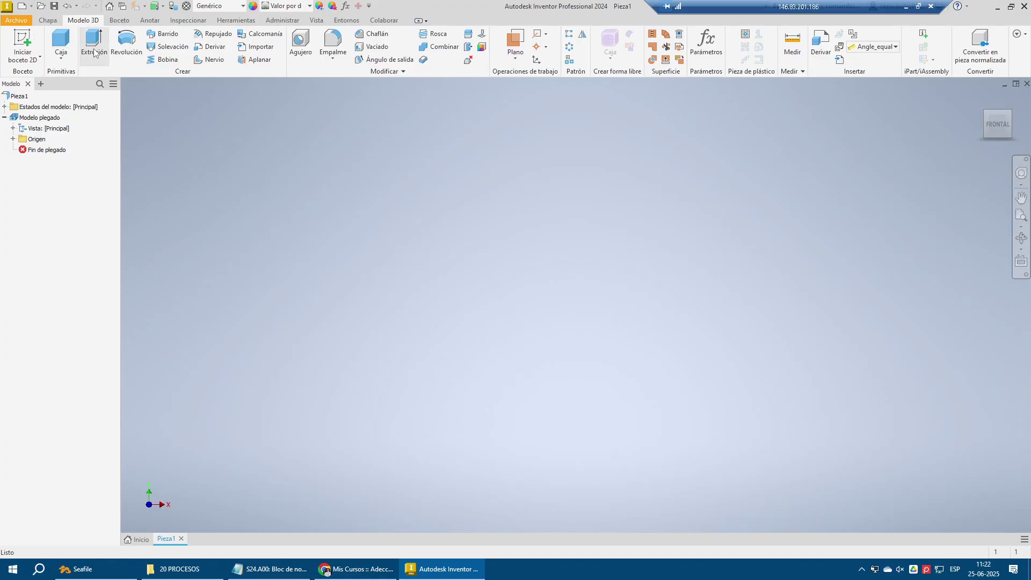
click(48, 20)
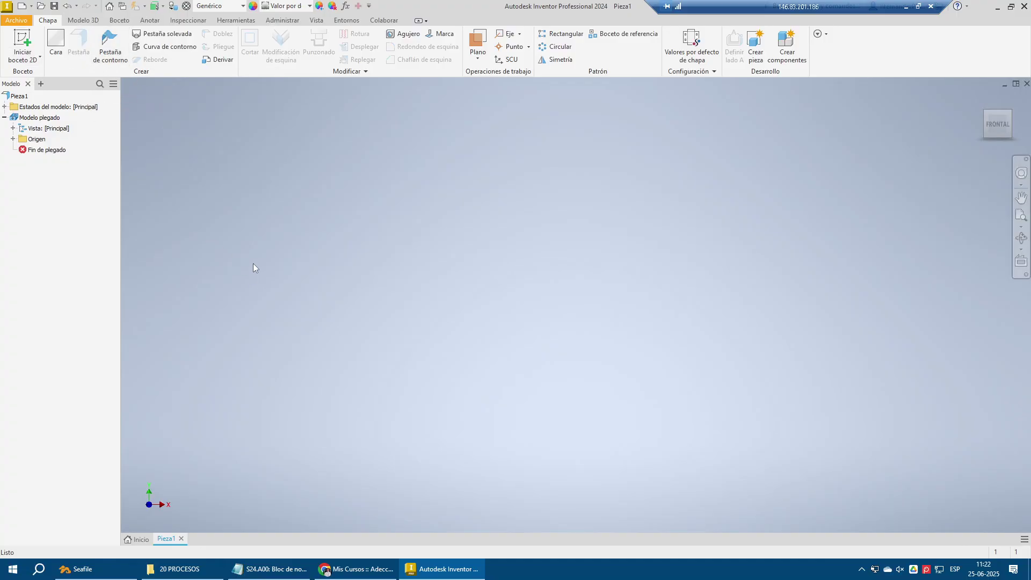
Return to the notes and highlight the PERFIL and ÁREA labels under BOCETO BASE, ending with the full PERFIL line
click(269, 569)
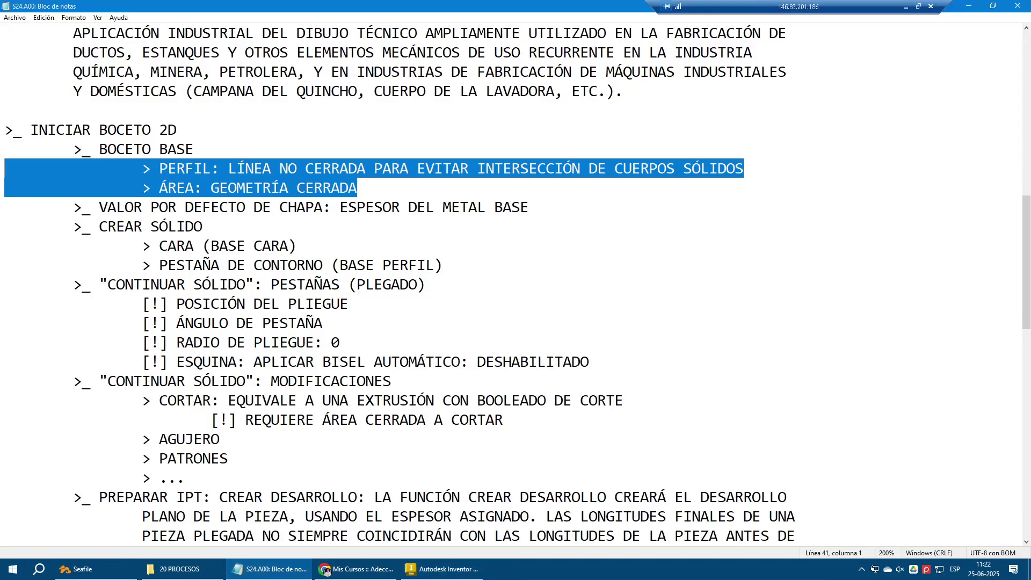
drag(228, 169, 143, 169)
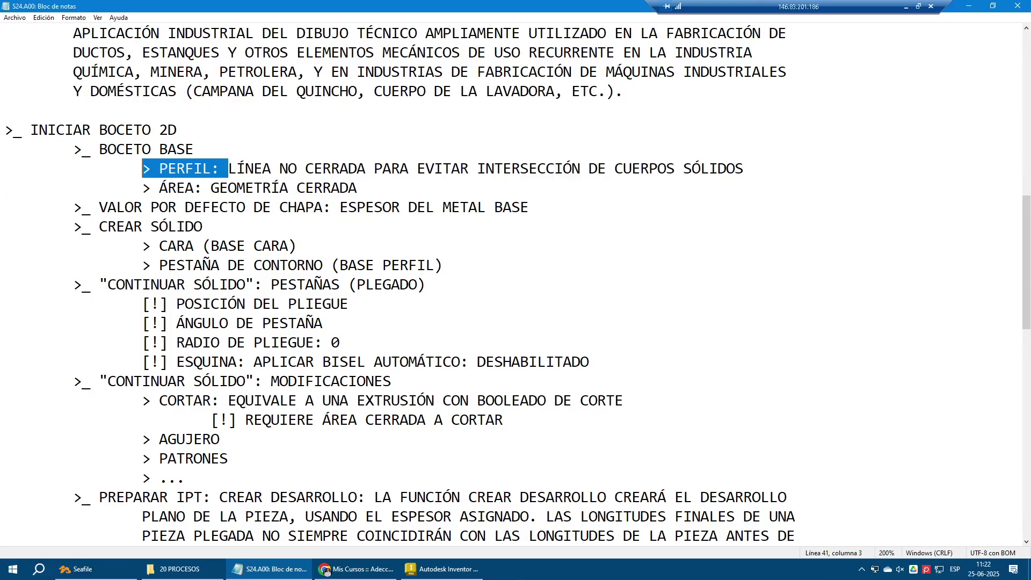
key(Down)
key(shift+Right)
key(shift+Right)
key(shift+Right)
key(shift+Right)
key(shift+Right)
key(shift+Right)
key(shift+Right)
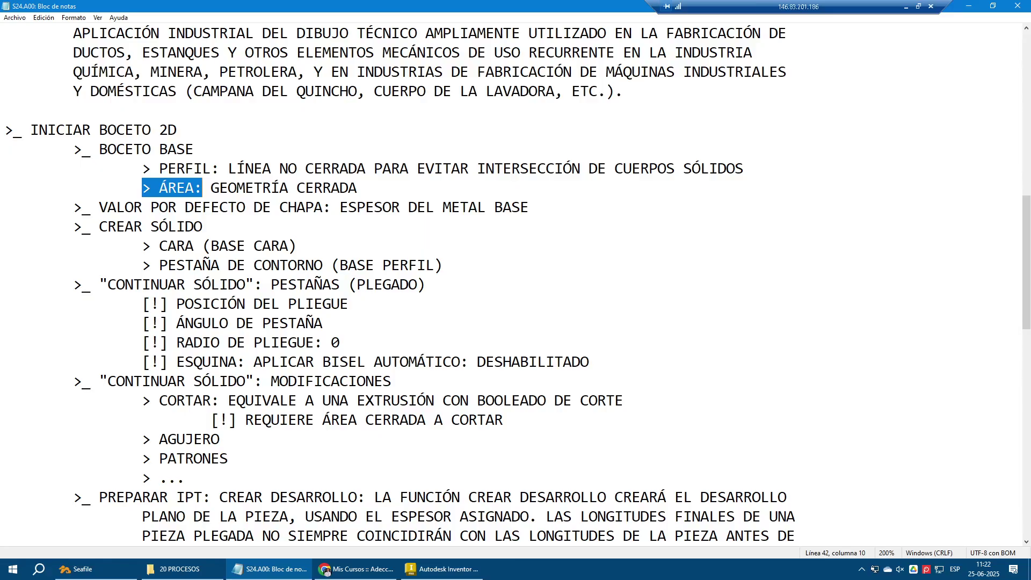
drag(142, 169, 746, 168)
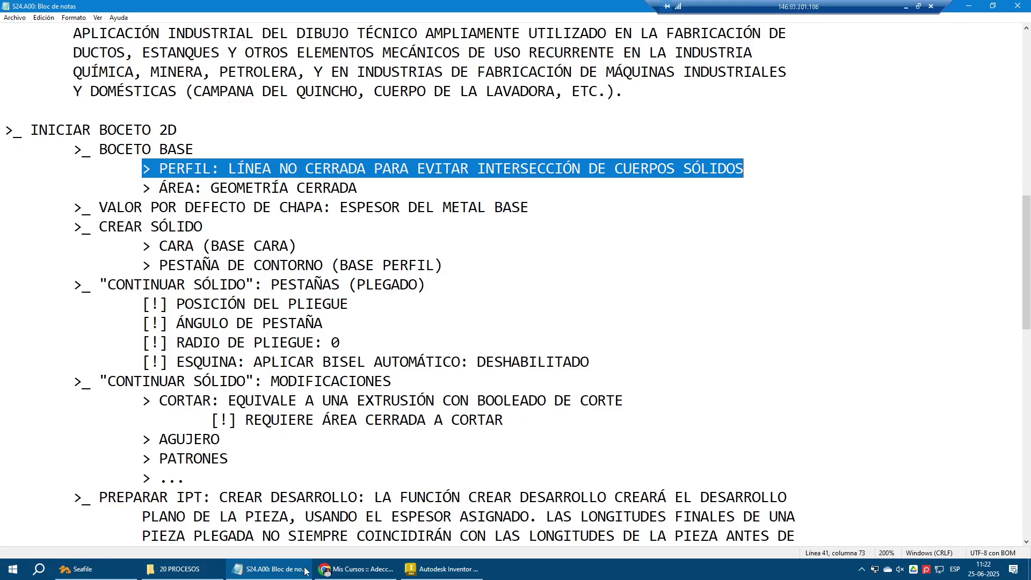
Switch to Inventor and start a 2D sketch on the front XY plane
click(271, 569)
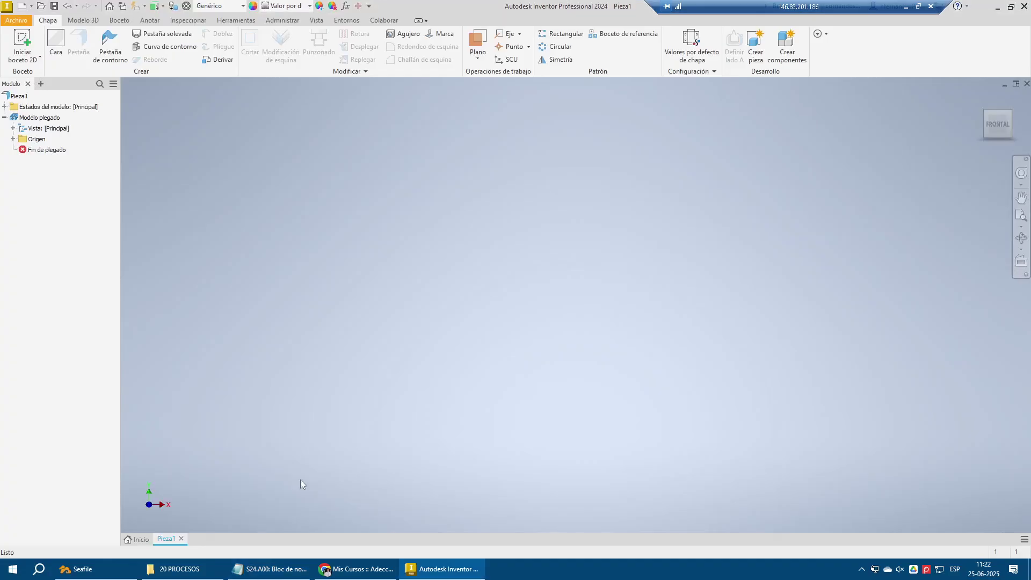
click(34, 41)
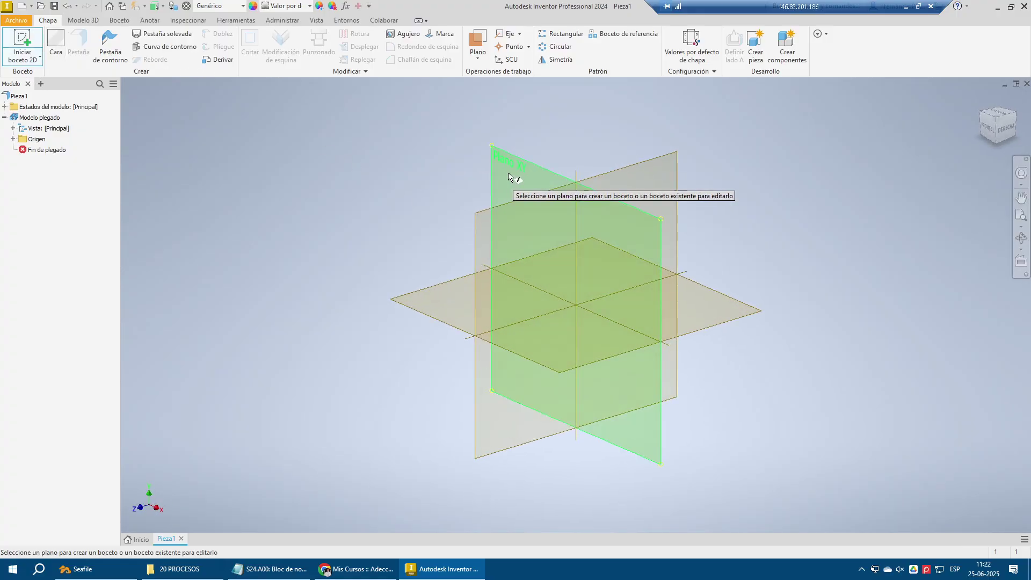
click(508, 177)
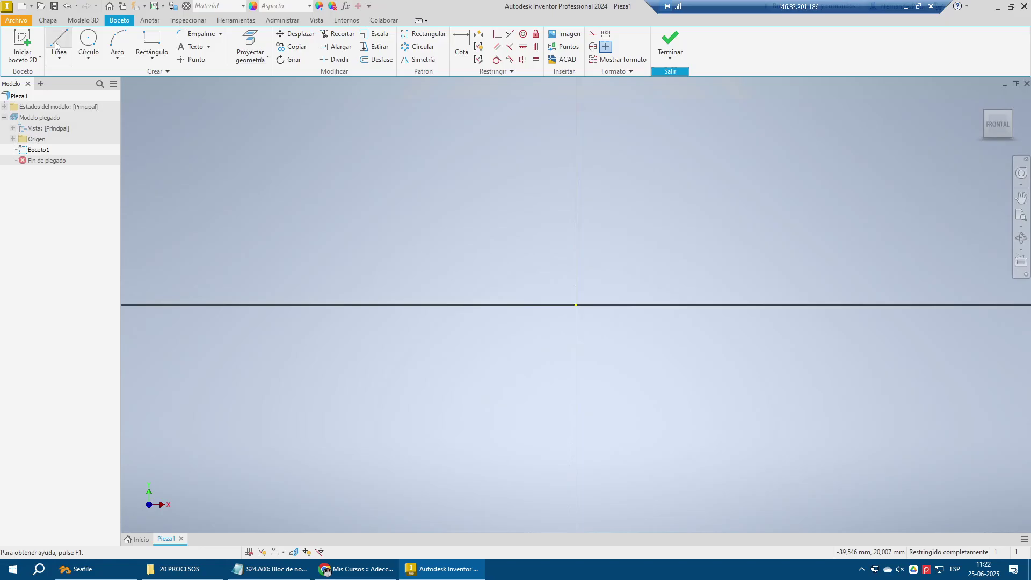
Draw a vertical line 100 mm long upward from the origin
click(56, 45)
click(576, 305)
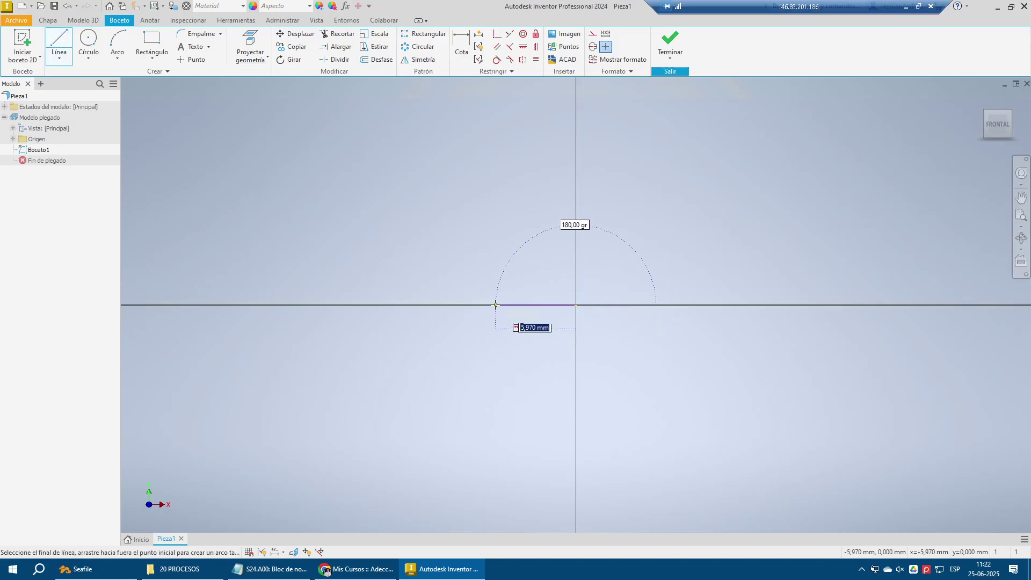
scroll(495, 305, up, 5)
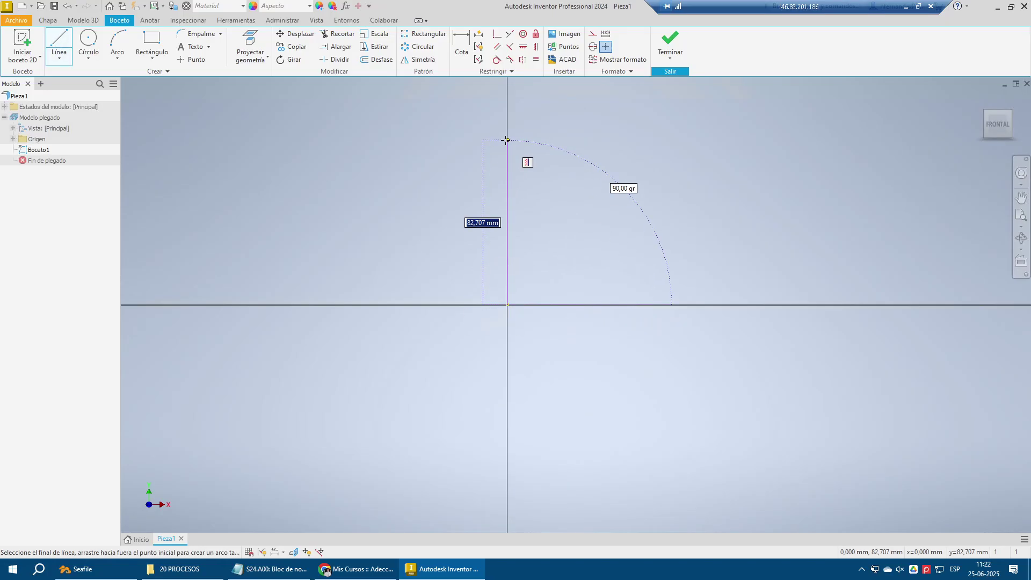
text(100)
key(Return)
key(Escape)
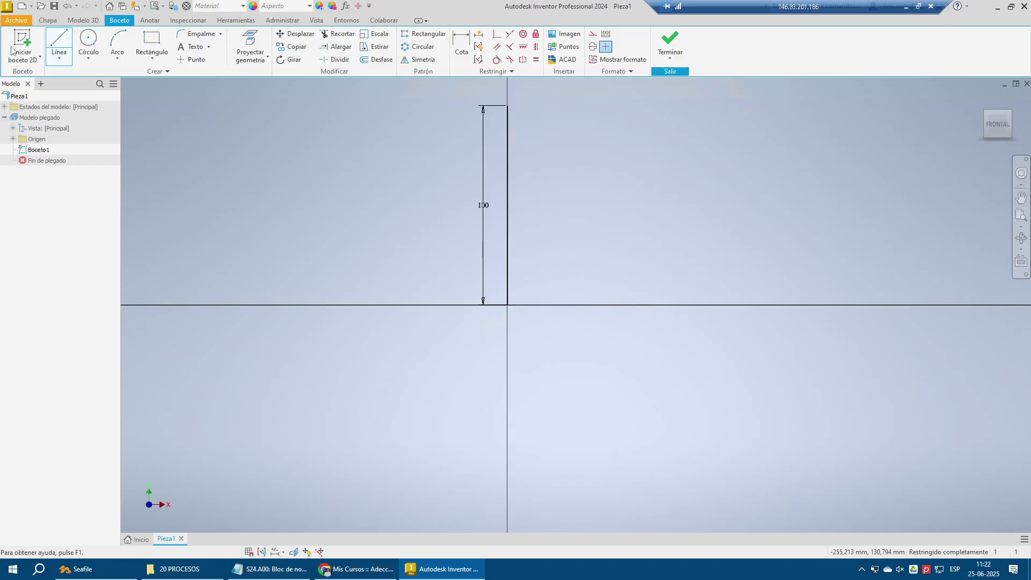
Draw a 50 mm line from the origin, sloping down to the right at 45° below the horizontal
click(58, 46)
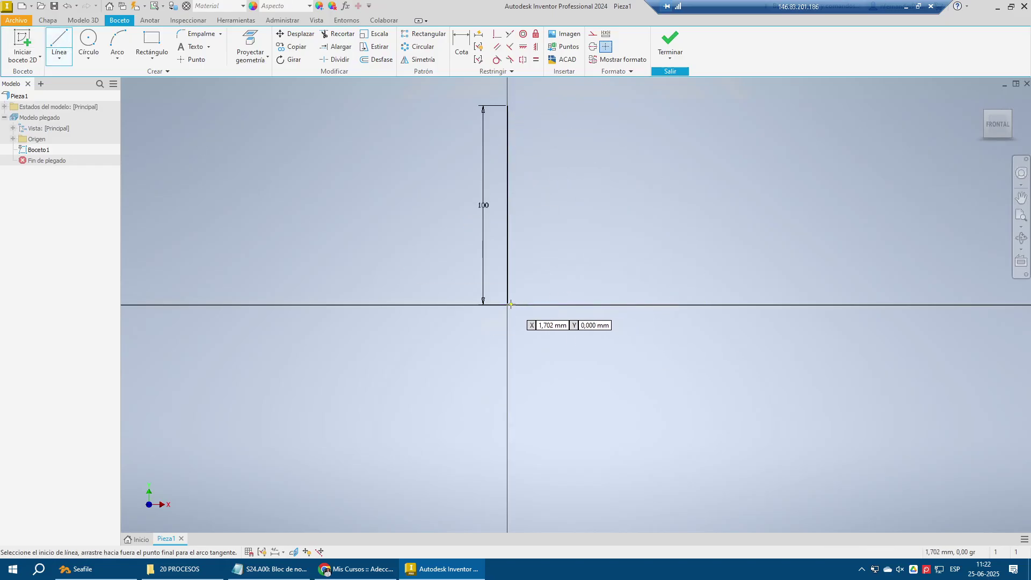
click(508, 305)
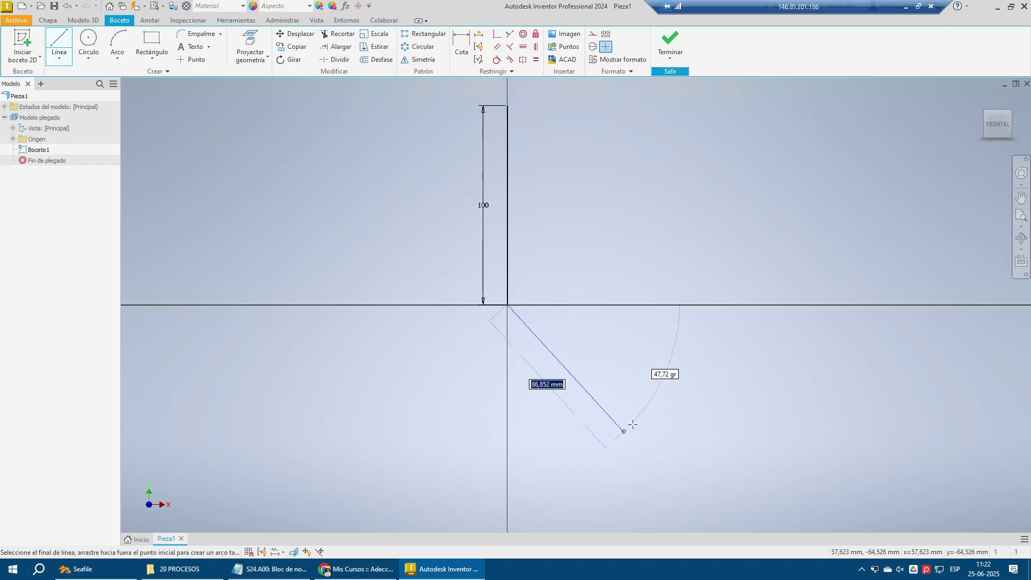
key(Tab)
text(45)
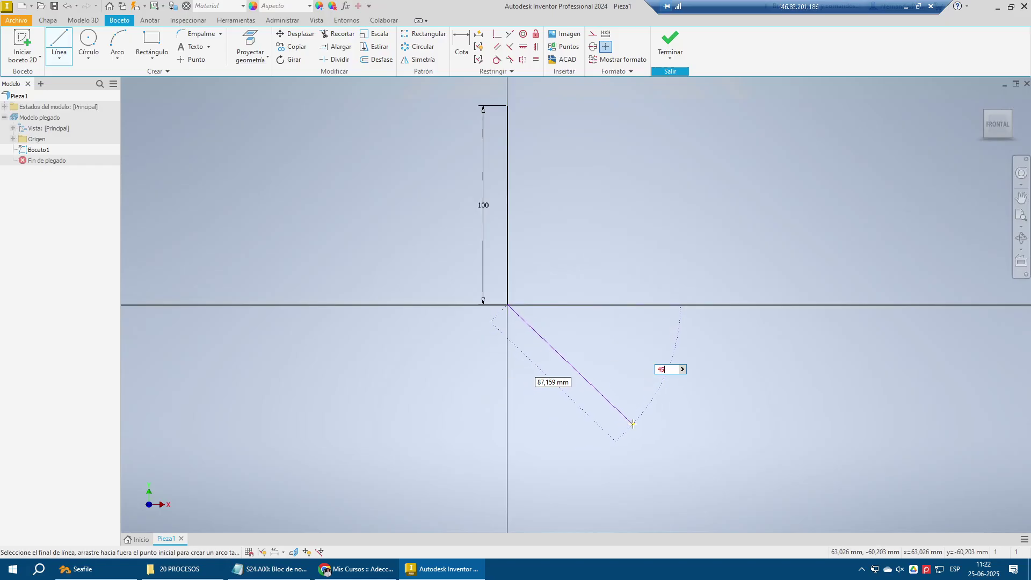
key(Tab)
text(50)
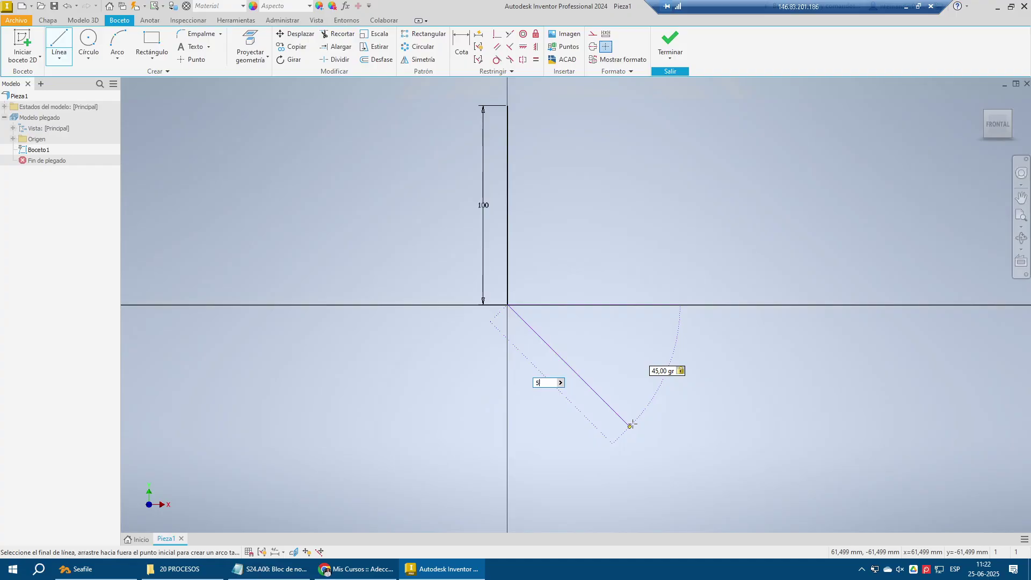
key(Return)
Continue the open profile with a horizontal line to the right from the sloped line's lower end, and finish the sketch
text(80)
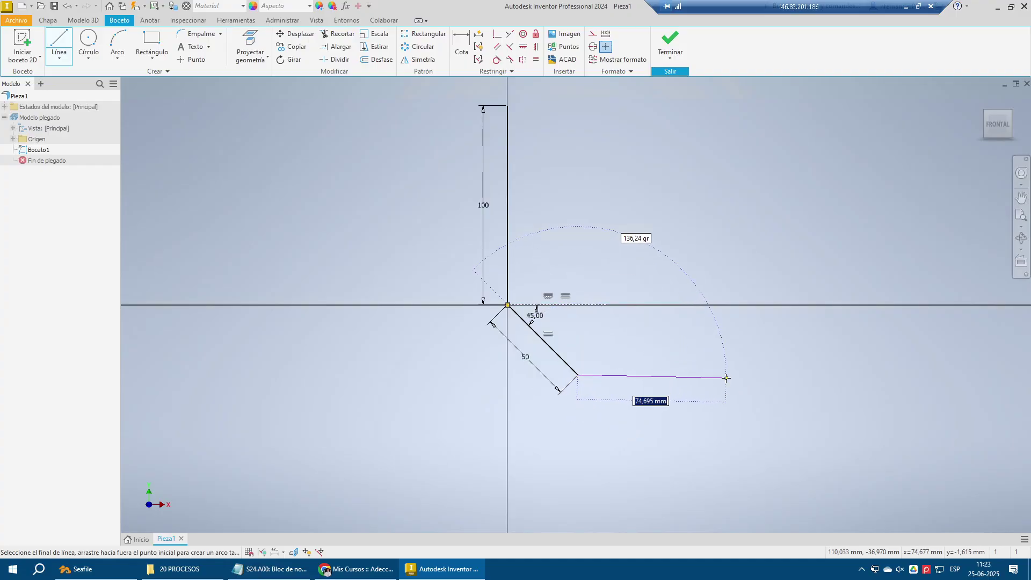
key(Return)
key(Escape)
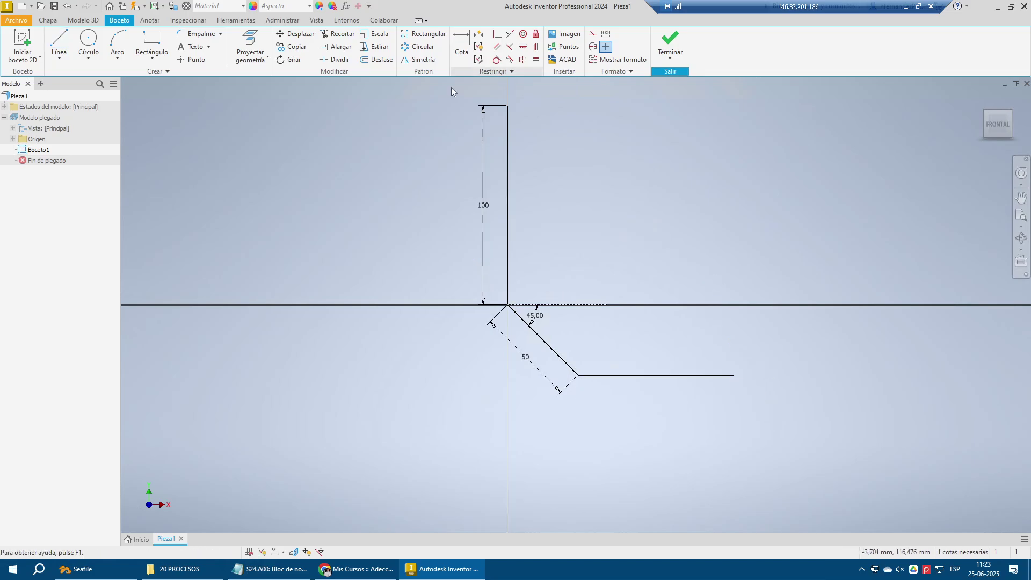
click(670, 41)
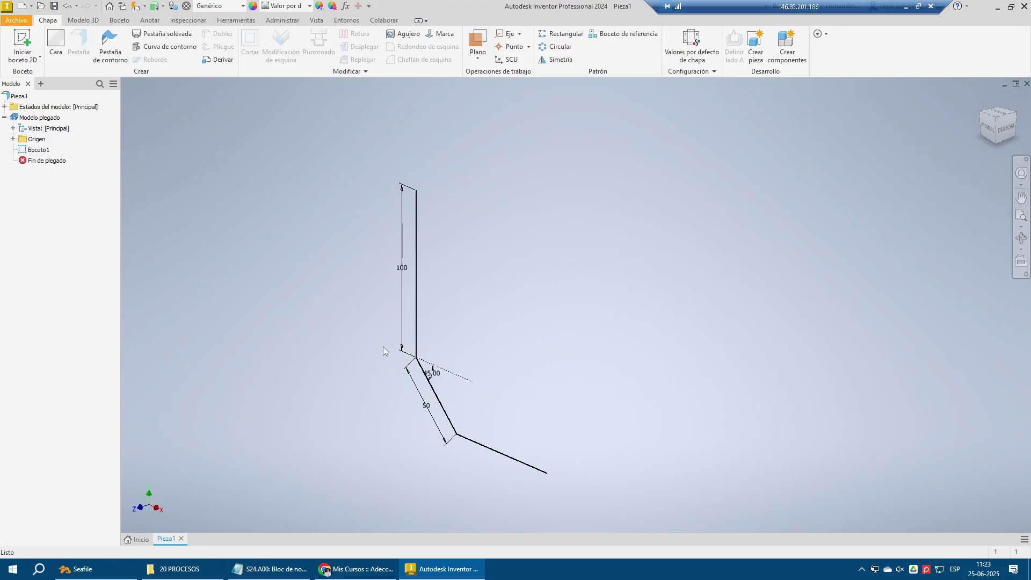
Switch to the notes, highlight the VALOR POR DEFECTO DE CHAPA line, and return to Inventor
click(268, 569)
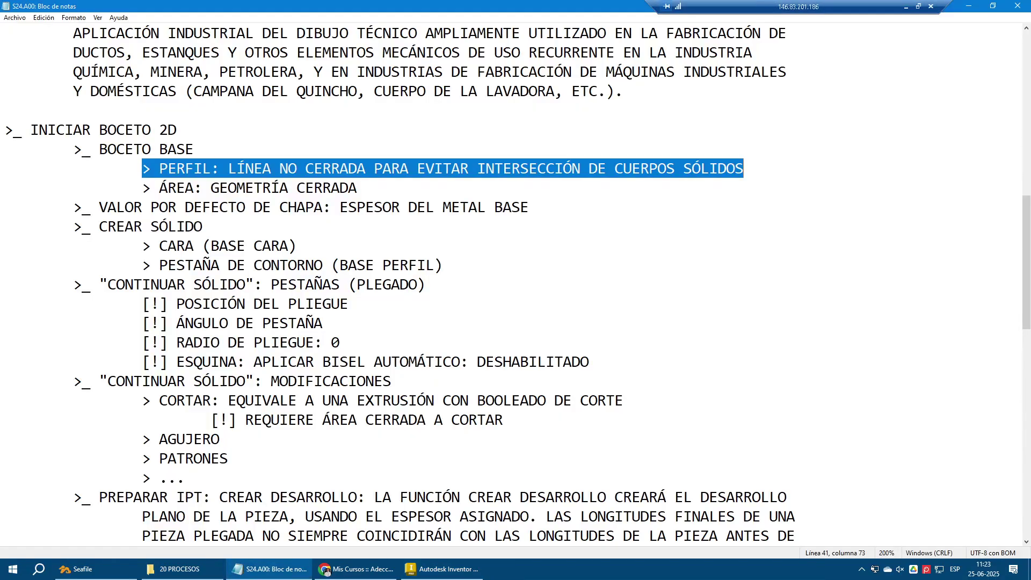
mouse_move(27, 226)
mouse_down()
mouse_move(150, 226)
mouse_move(26, 209)
mouse_up()
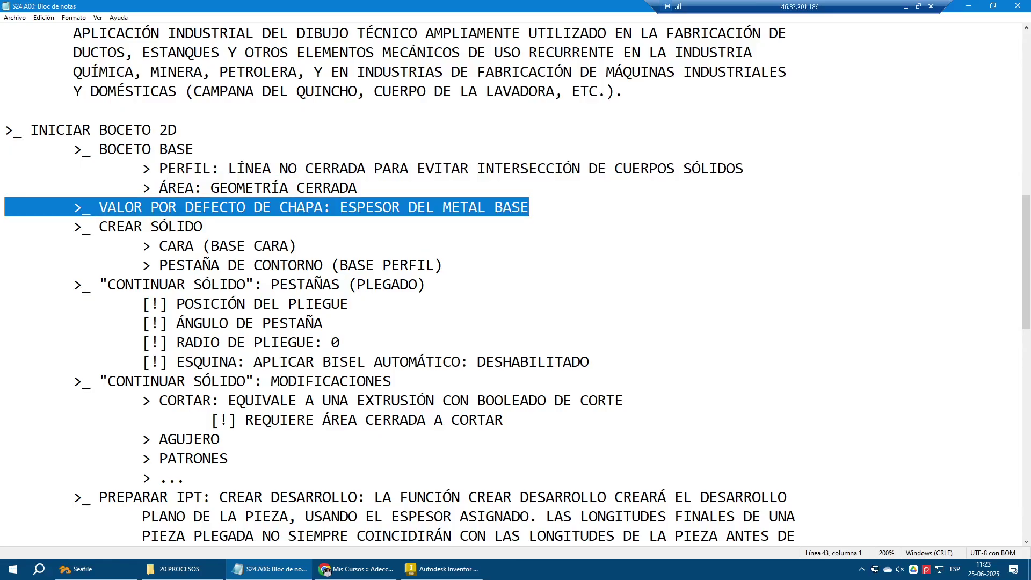
click(298, 567)
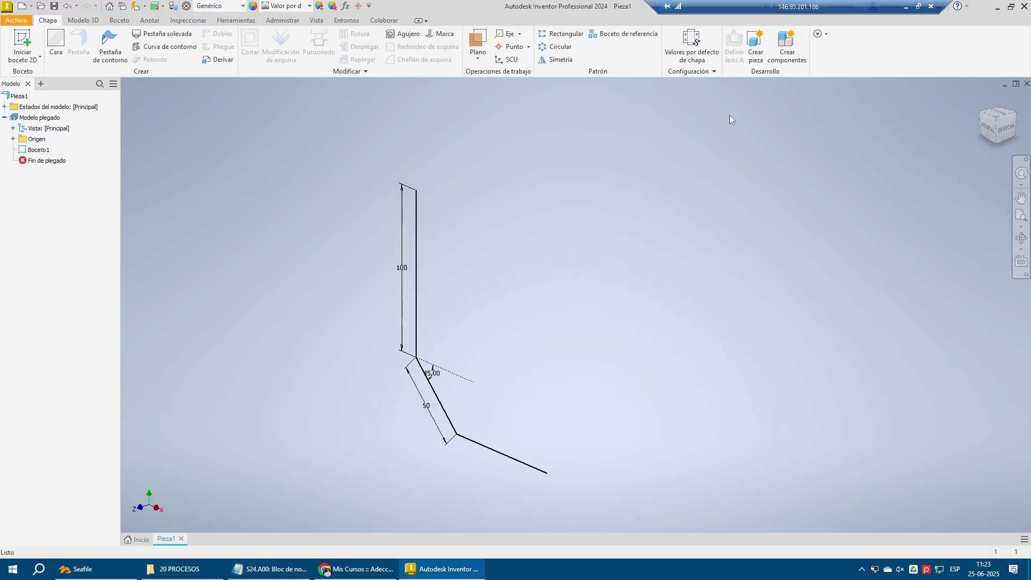
Override the rule thickness in the sheet-metal defaults and apply a thickness of 5 mm
click(710, 43)
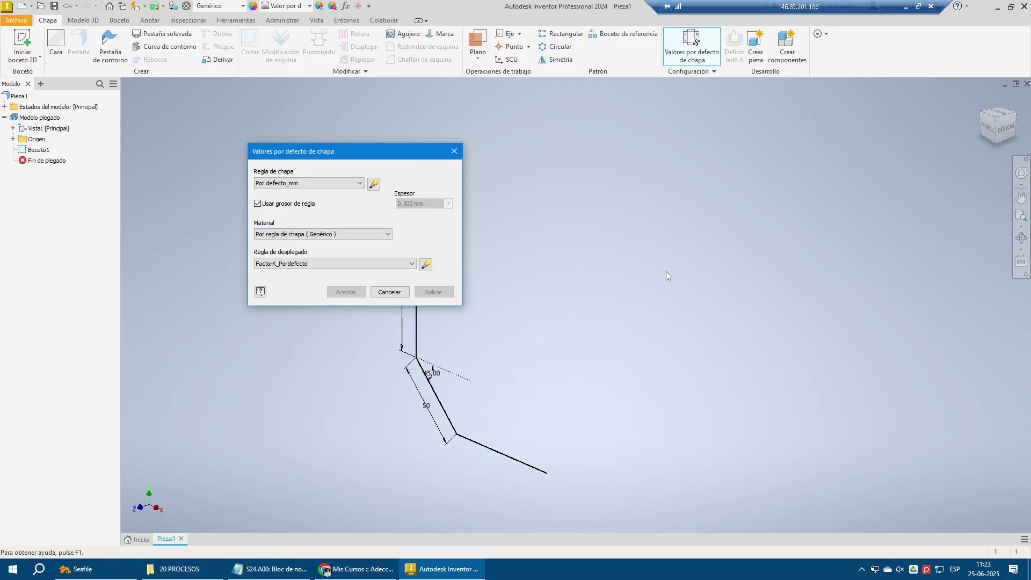
click(299, 207)
click(419, 204)
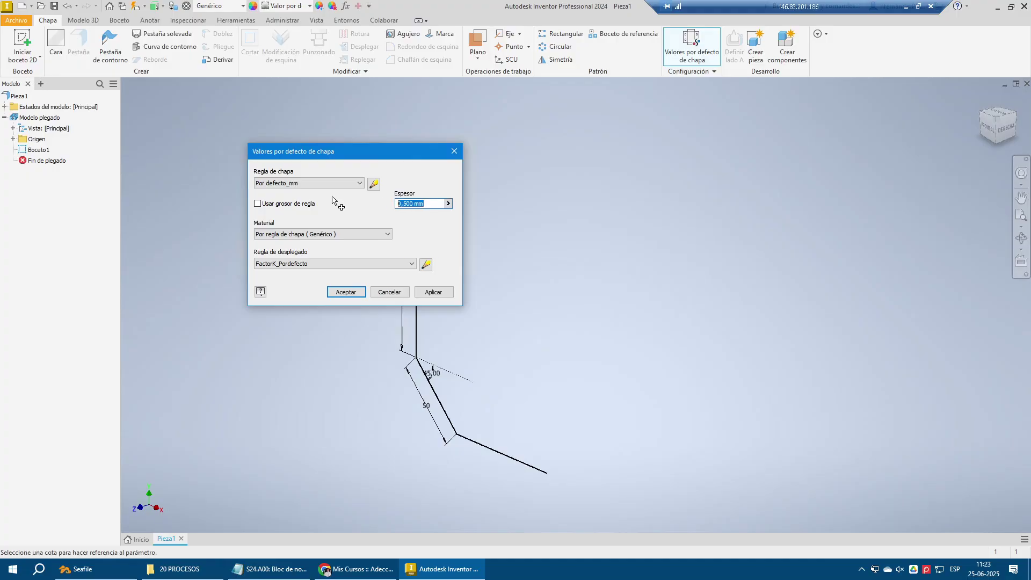
text(5)
click(448, 291)
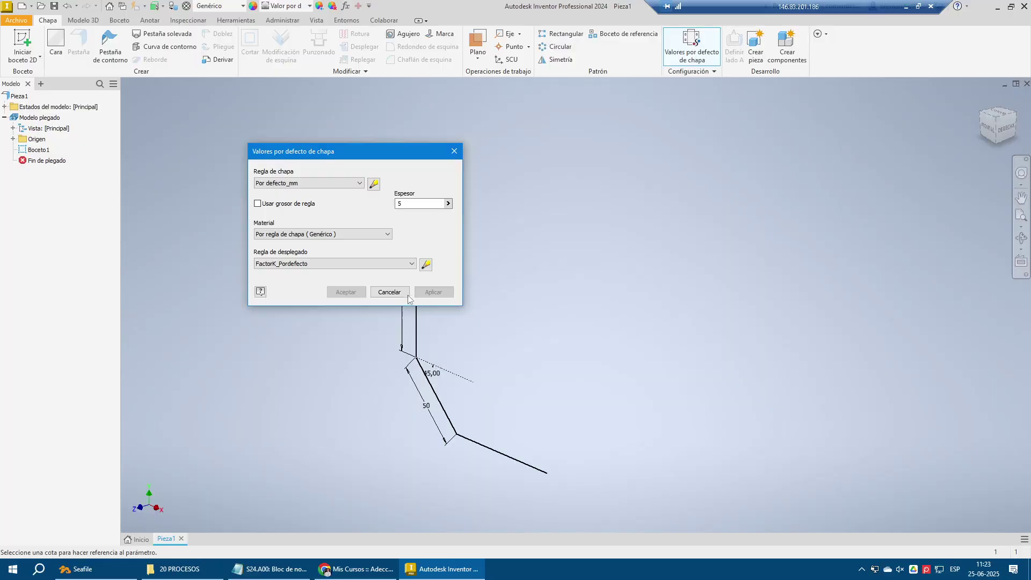
click(383, 291)
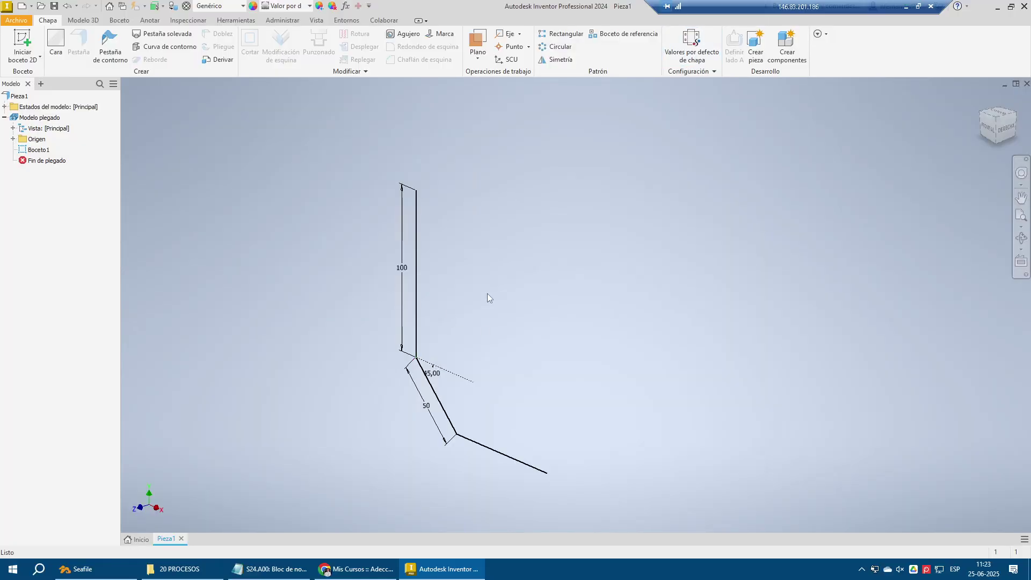
Start a contour flange from the open profile and examine the sheet thickness preview in the front view
click(100, 43)
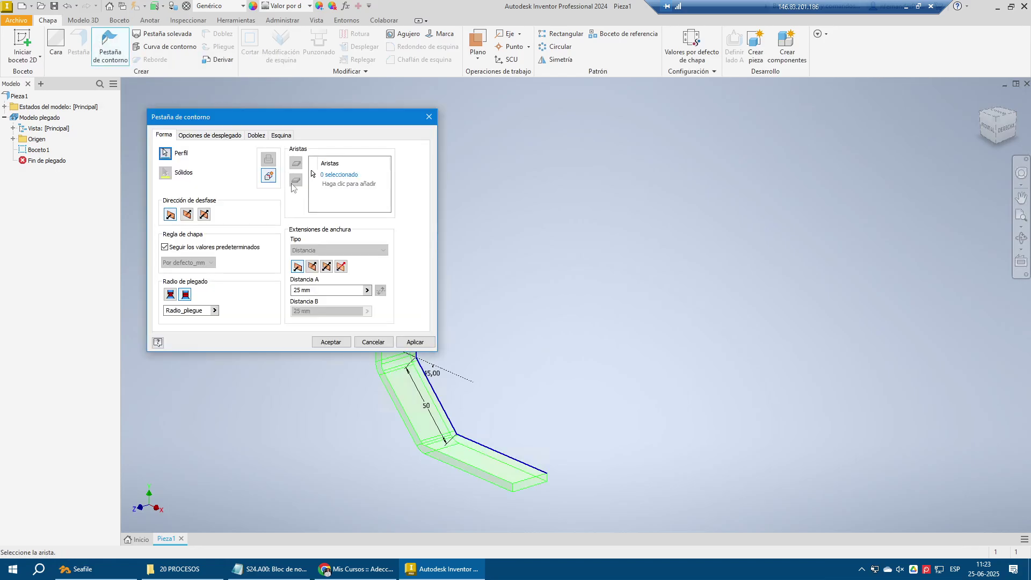
drag(331, 113, 713, 158)
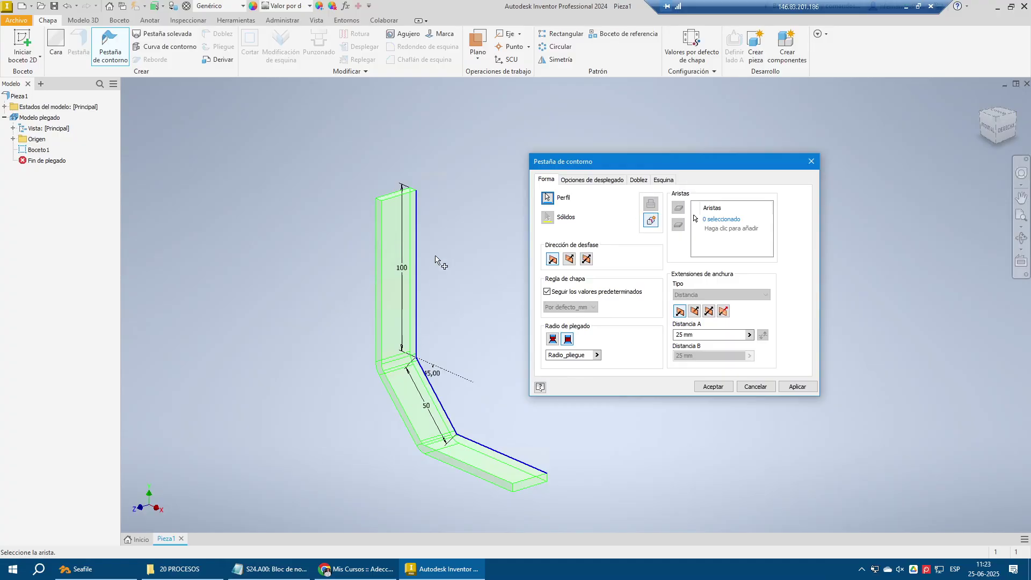
click(990, 127)
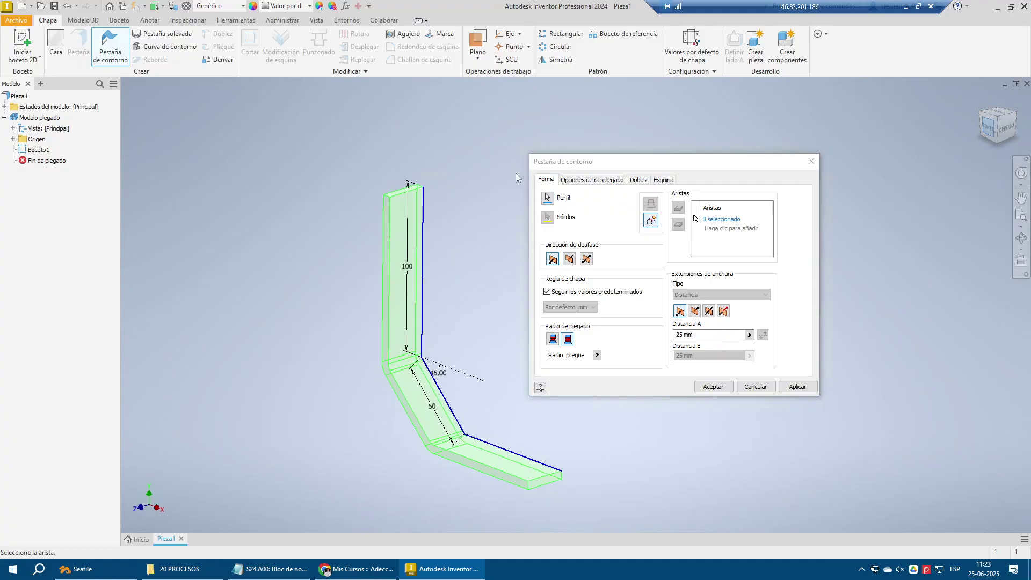
scroll(479, 138, up, 10)
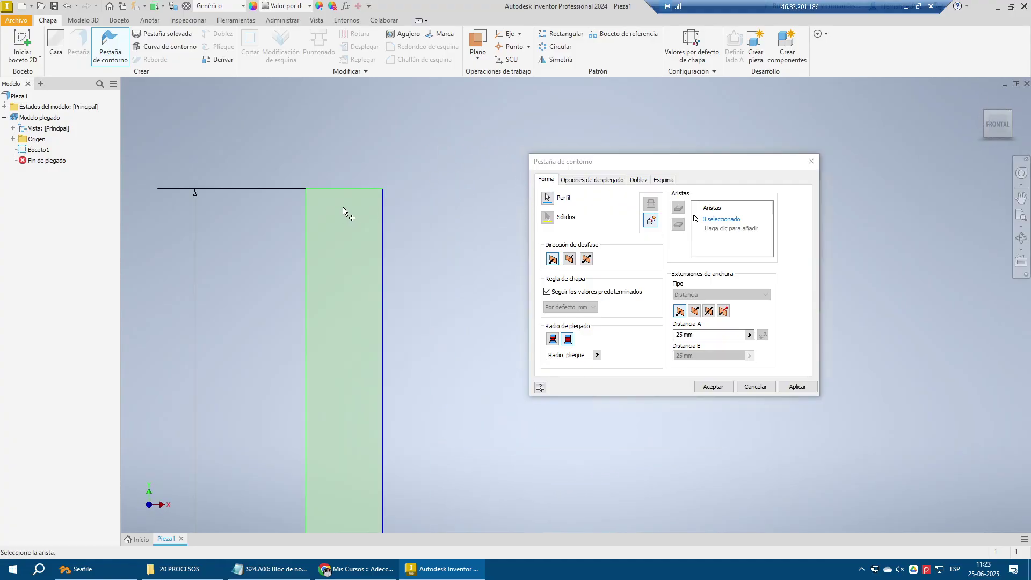
scroll(352, 203, down, 2)
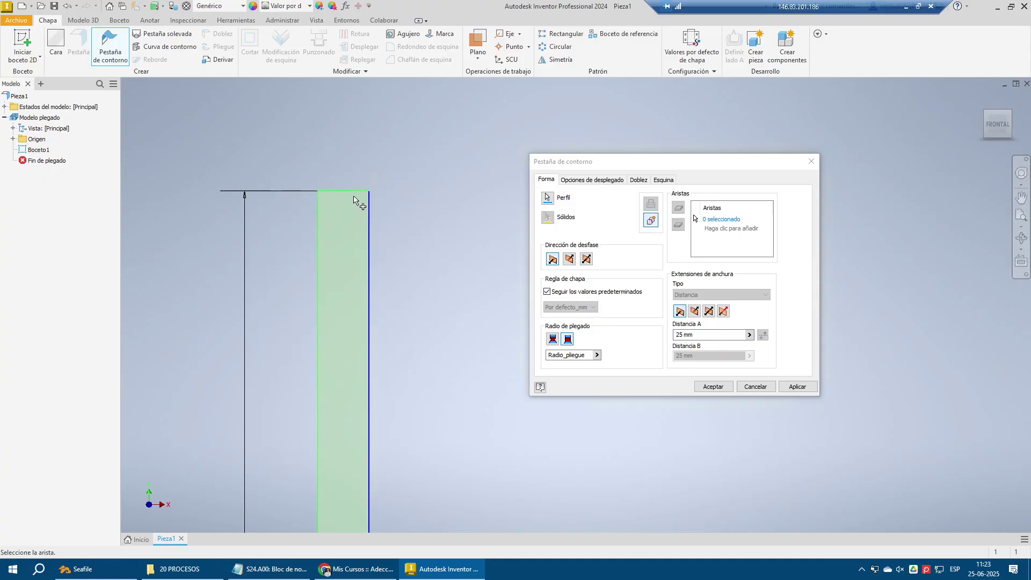
scroll(354, 200, up, 2)
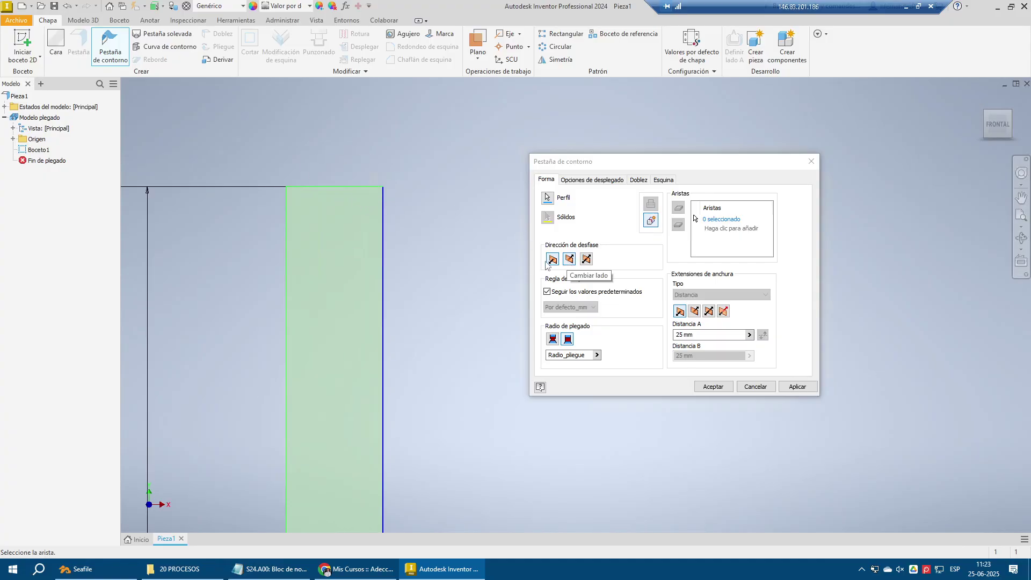
Preview the other offset directions for the flange thickness and restore the original side
click(570, 259)
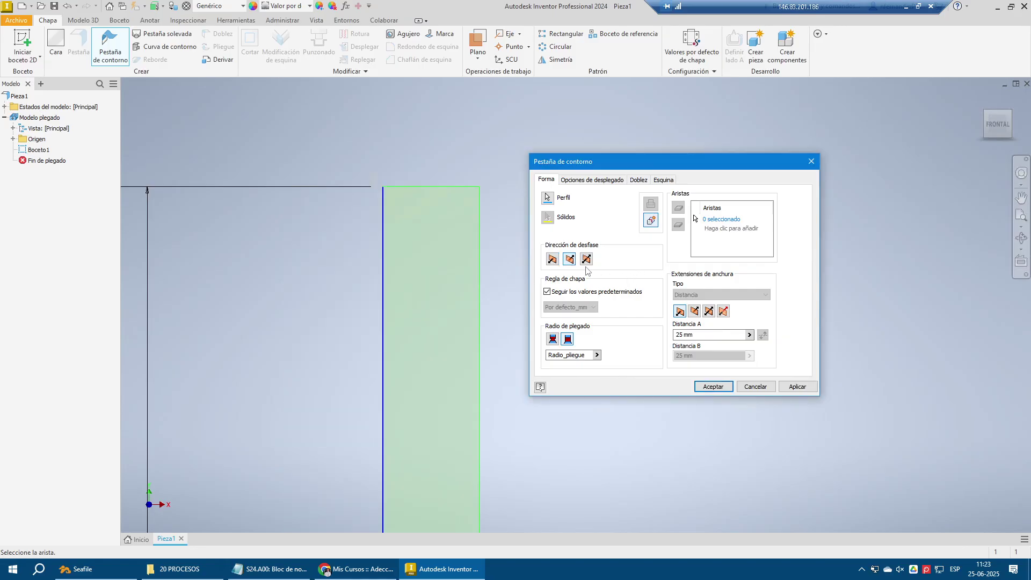
click(587, 259)
click(553, 259)
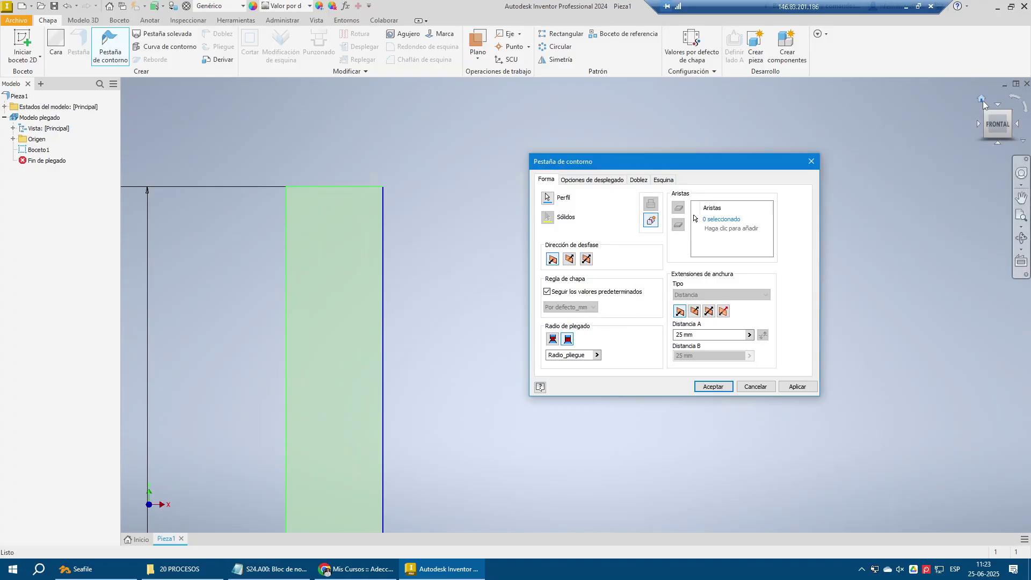
Set the contour flange's width, Distancia A, to 100 mm and create the flange
click(983, 101)
double_click(720, 335)
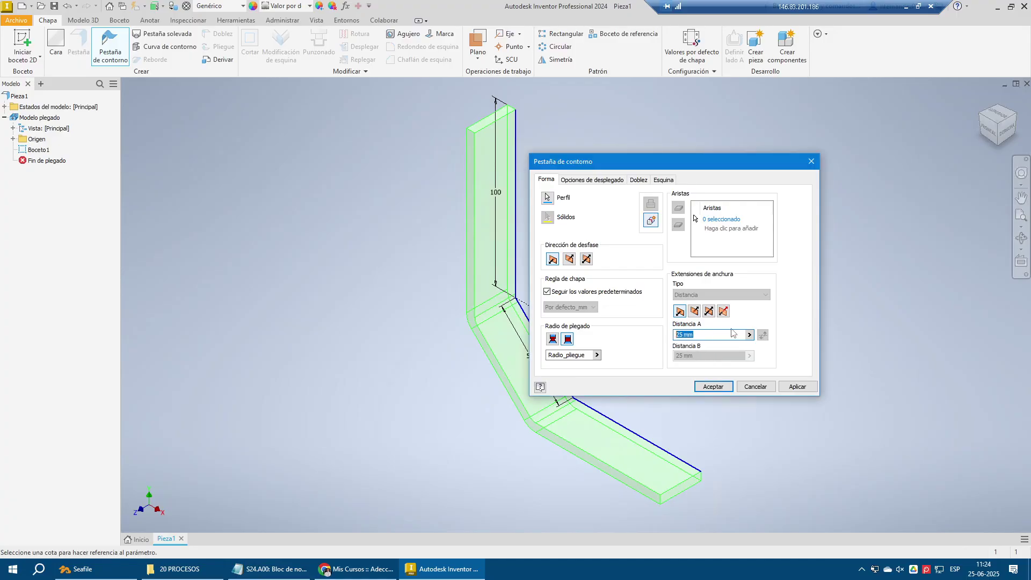
text(100)
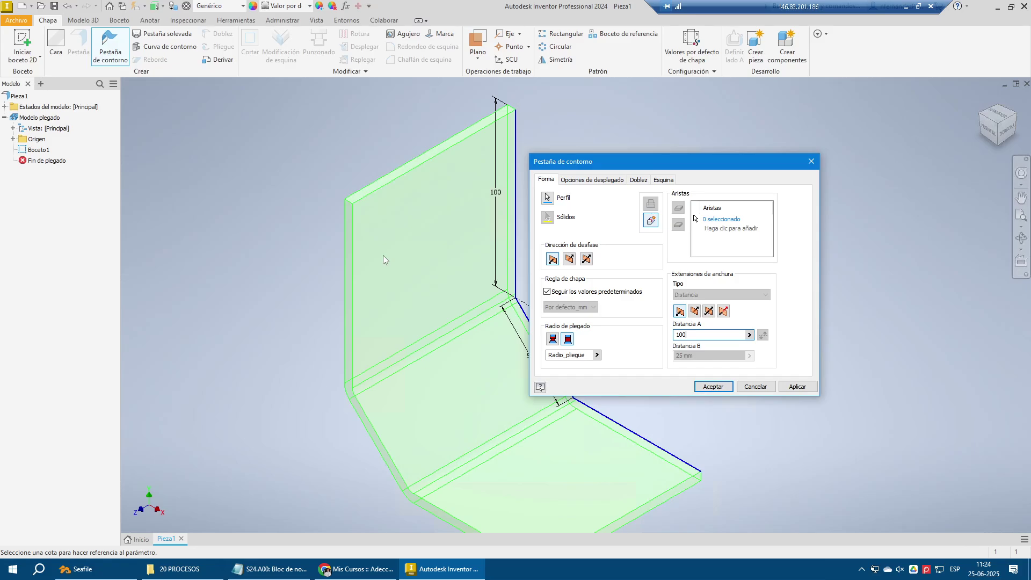
click(721, 387)
scroll(592, 240, up, 3)
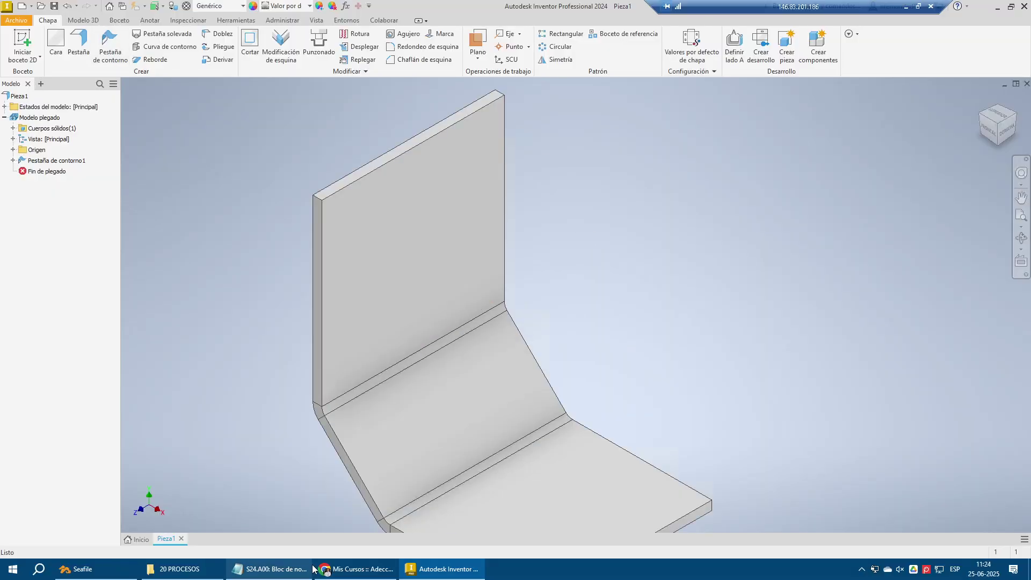
Switch to the notes, highlight the ÁREA: GEOMETRÍA CERRADA line, and return to Inventor
click(271, 569)
drag(142, 188, 529, 185)
click(268, 569)
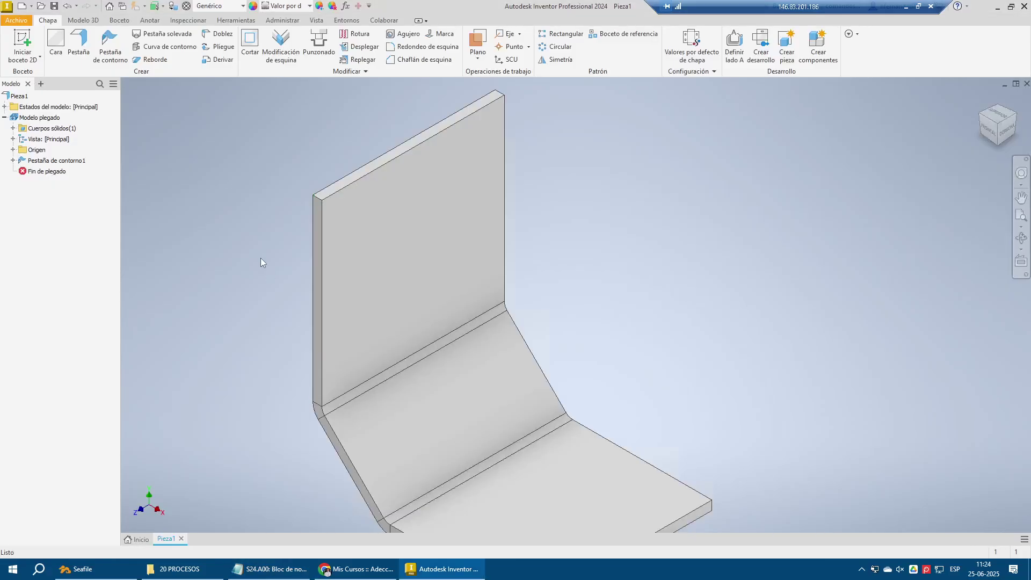
Create a second sheet-metal part and start a 2D sketch on the horizontal XZ plane
click(21, 6)
click(643, 453)
click(21, 42)
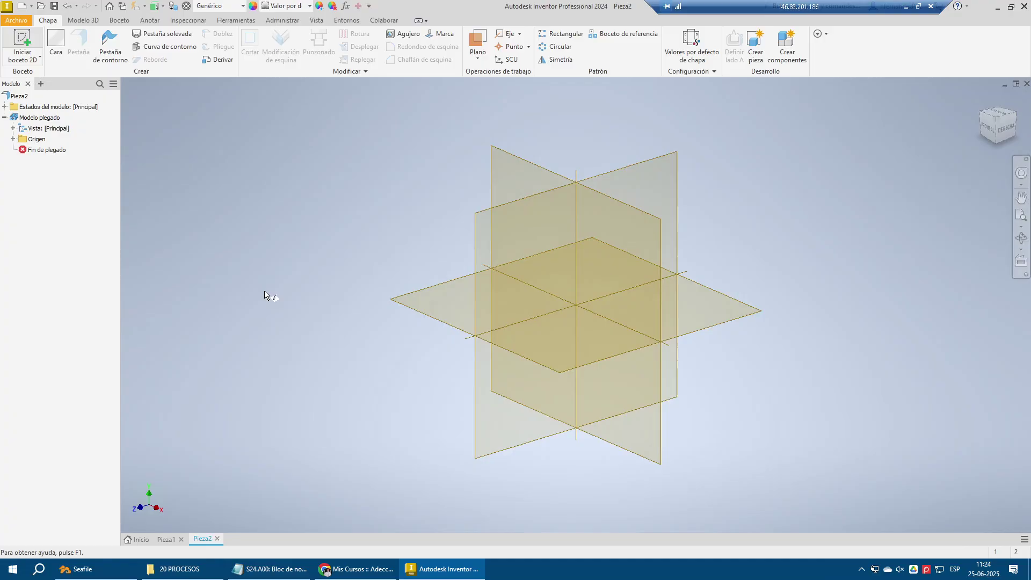
click(424, 317)
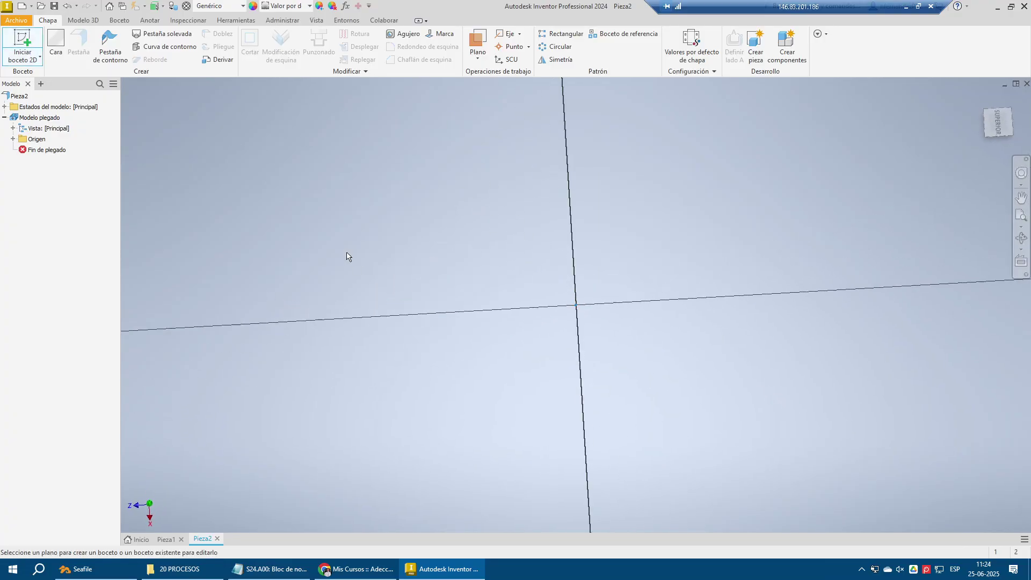
Draw a 150 by 150 mm two-point center rectangle at the origin and finish the sketch
click(152, 58)
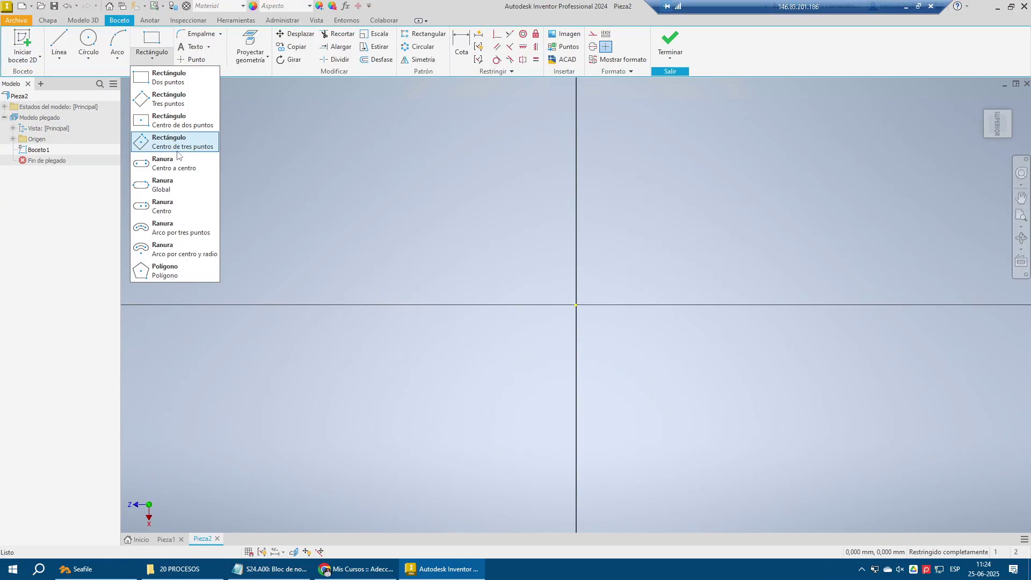
click(161, 121)
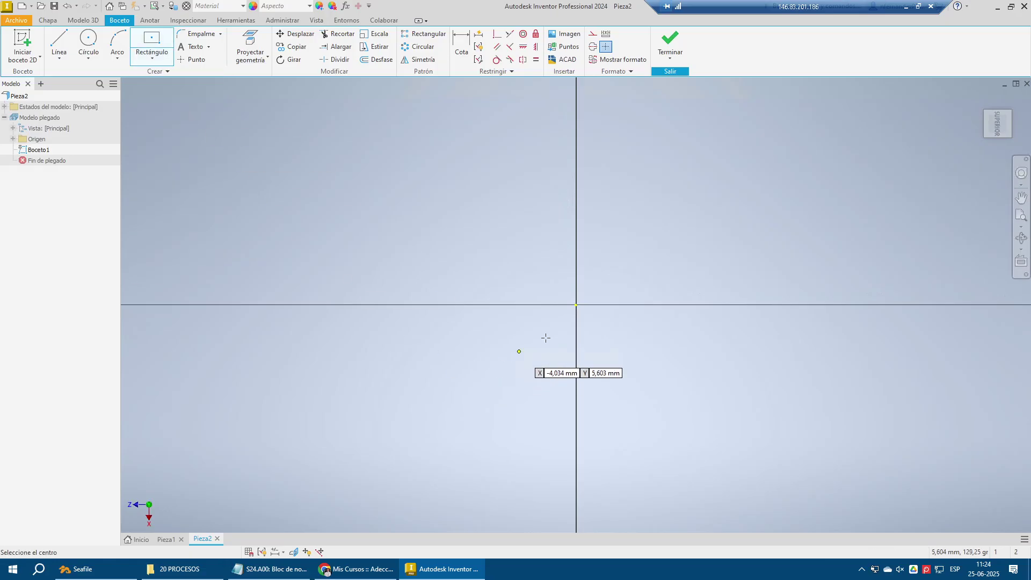
click(575, 305)
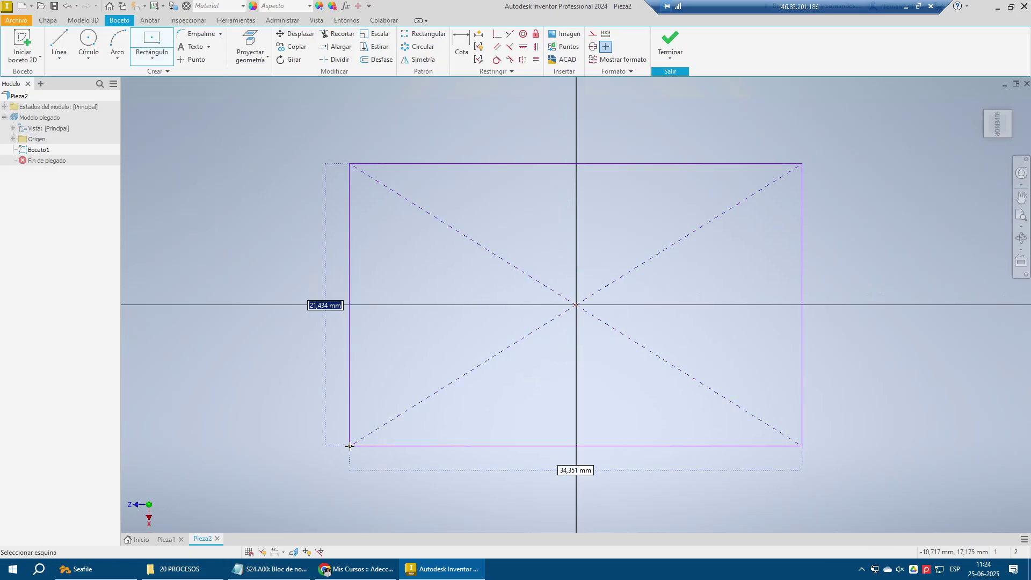
text(150)
key(Tab)
text(150)
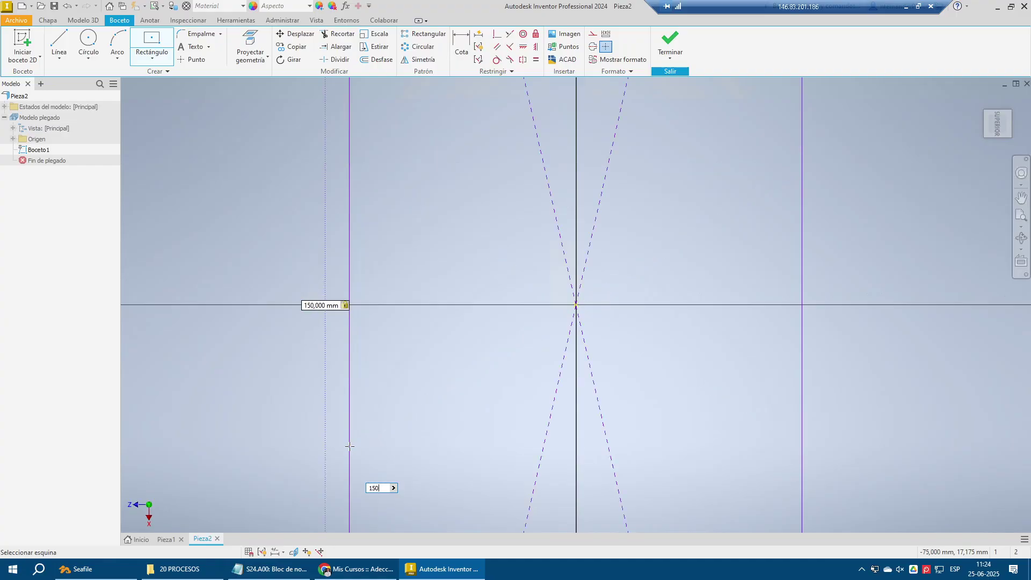
key(Return)
scroll(473, 299, down, 5)
click(667, 44)
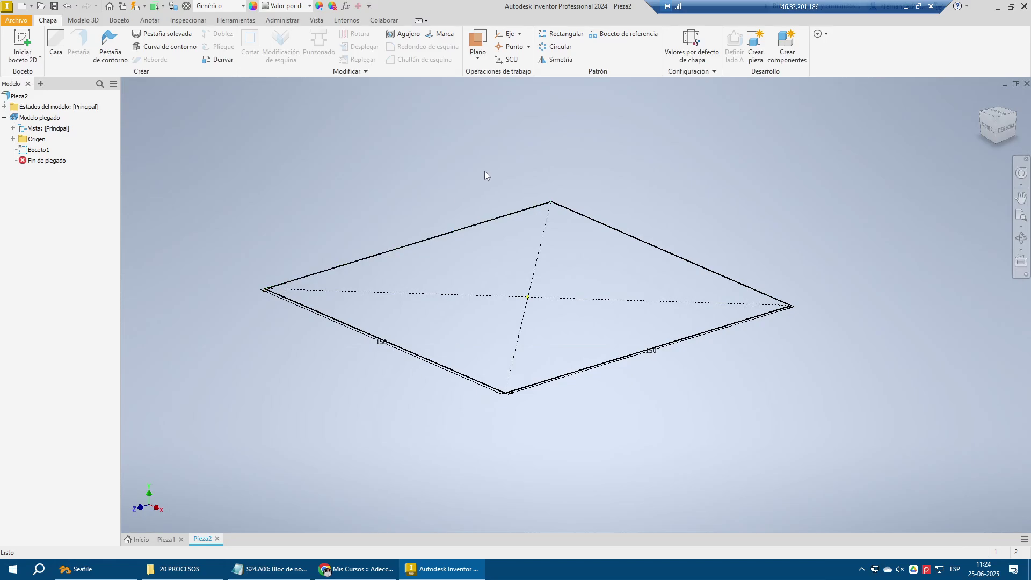
Turn off the rule thickness in the sheet-metal defaults, set Espesor to 5 mm, and recheck the defaults
click(667, 56)
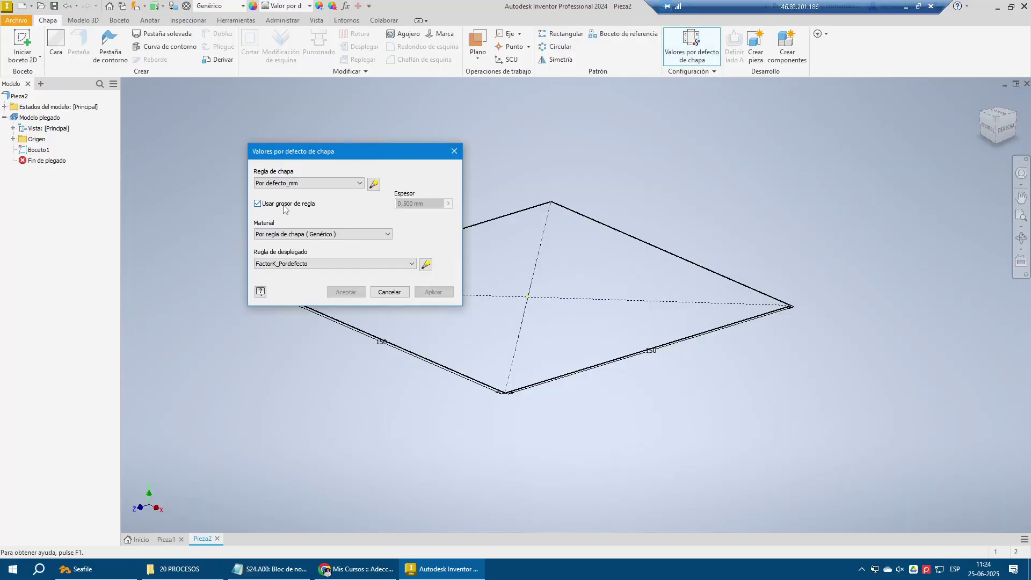
click(283, 203)
double_click(405, 203)
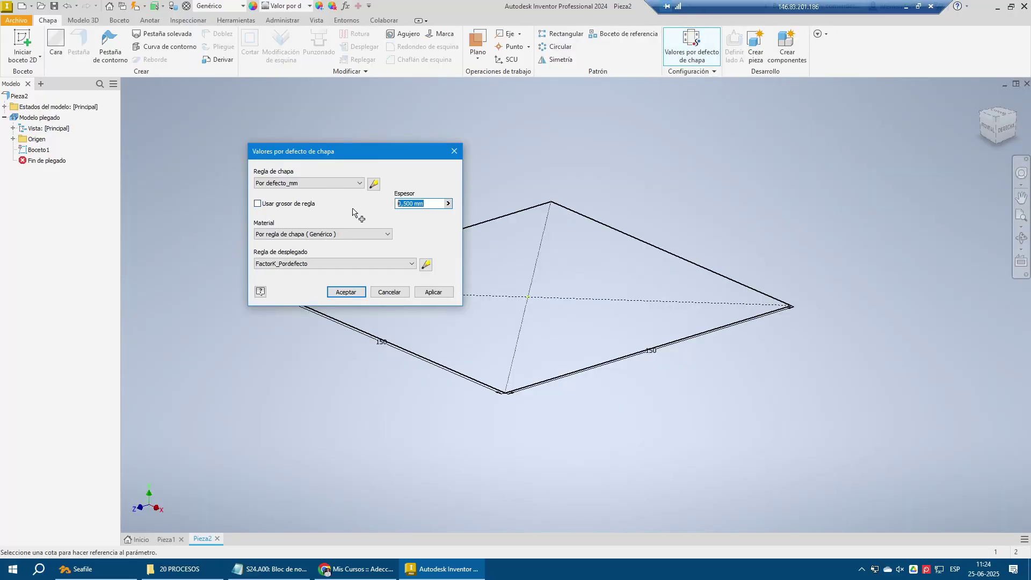
text(5)
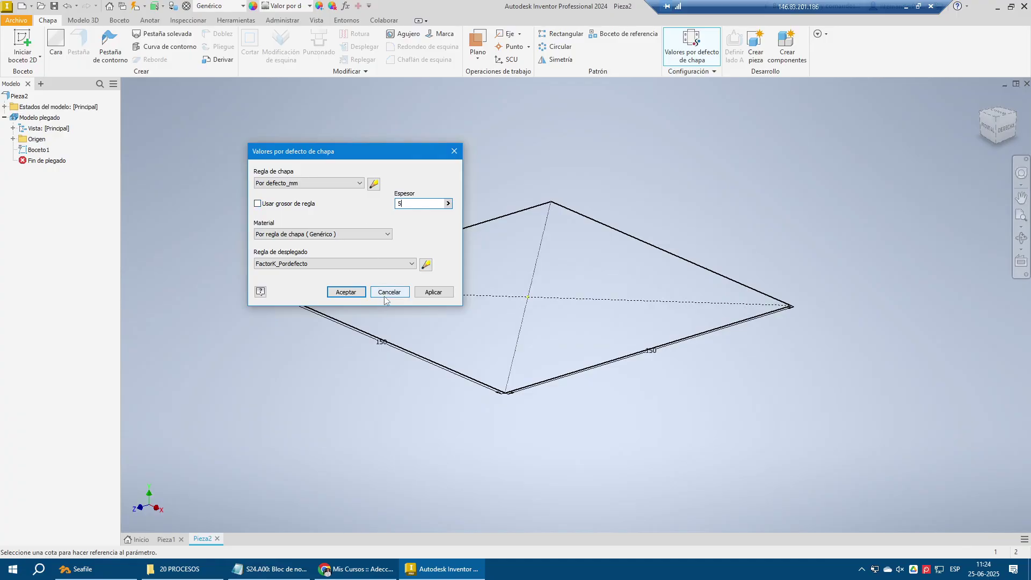
click(354, 293)
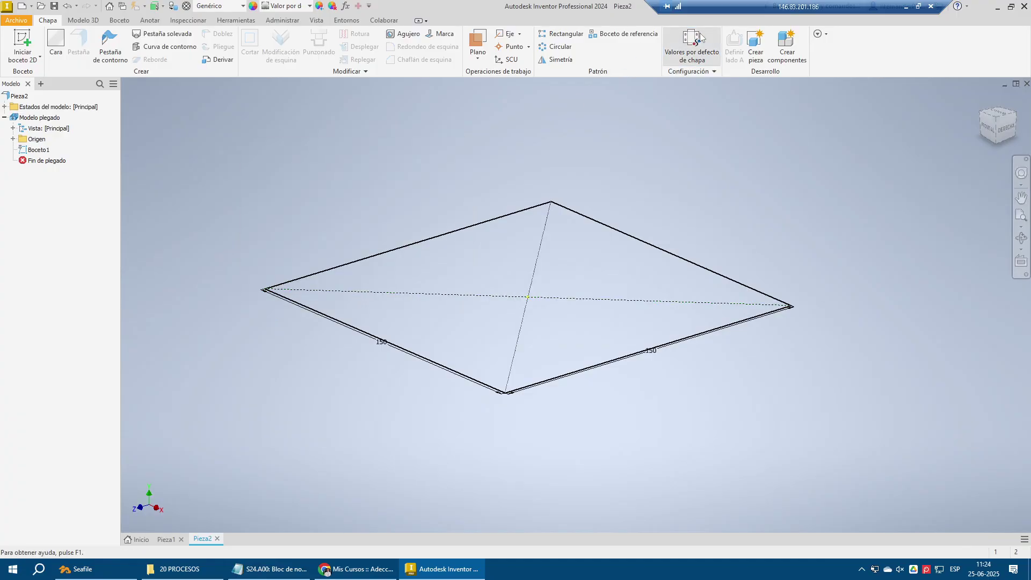
click(691, 46)
click(346, 291)
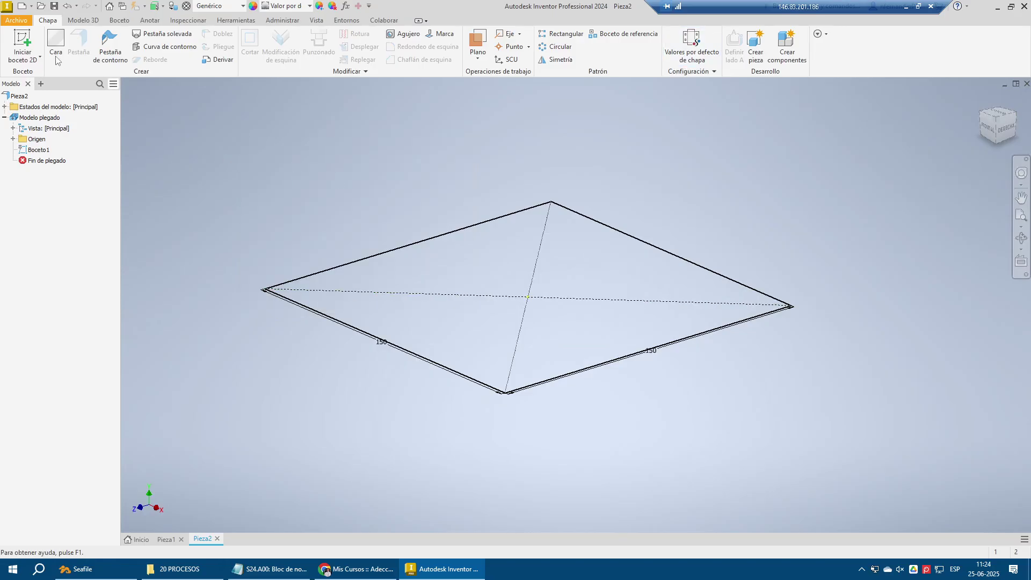
Switch to the notes, highlight the CARA (BASE CARA) line, and return to Inventor
click(252, 566)
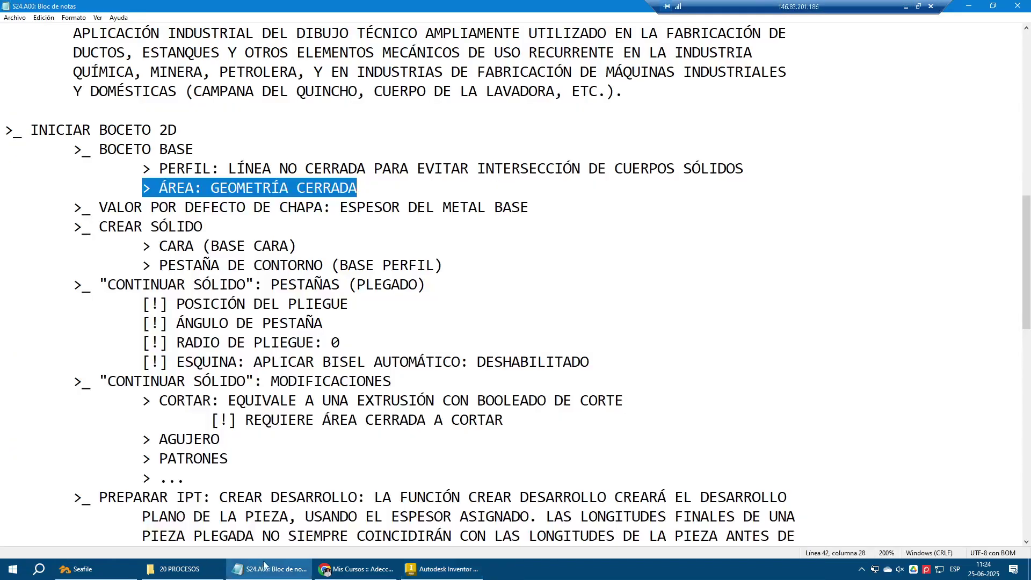
drag(297, 246, 3, 246)
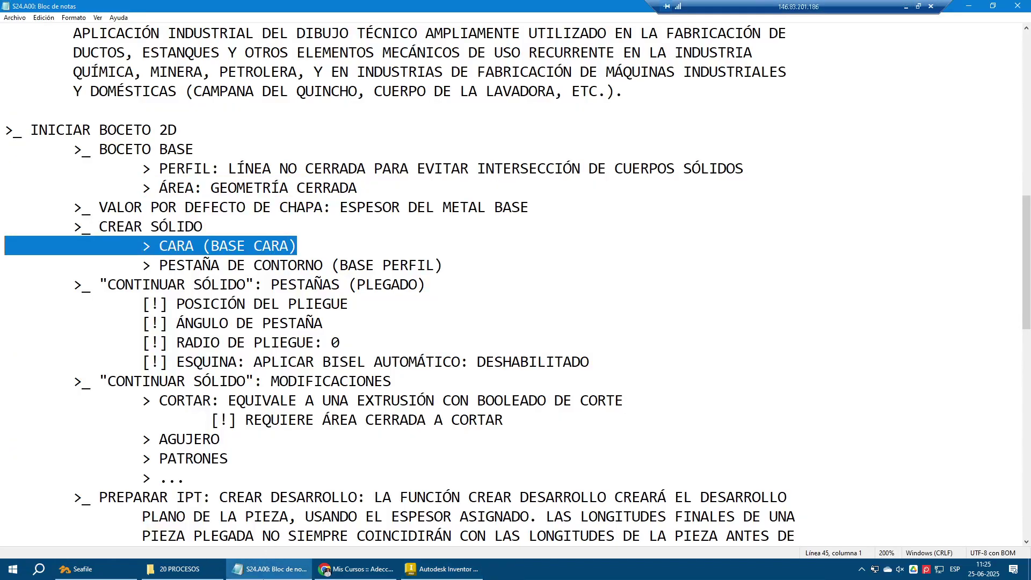
click(268, 569)
Create a sheet-metal face from the square sketch profile using the default sheet rule
click(56, 44)
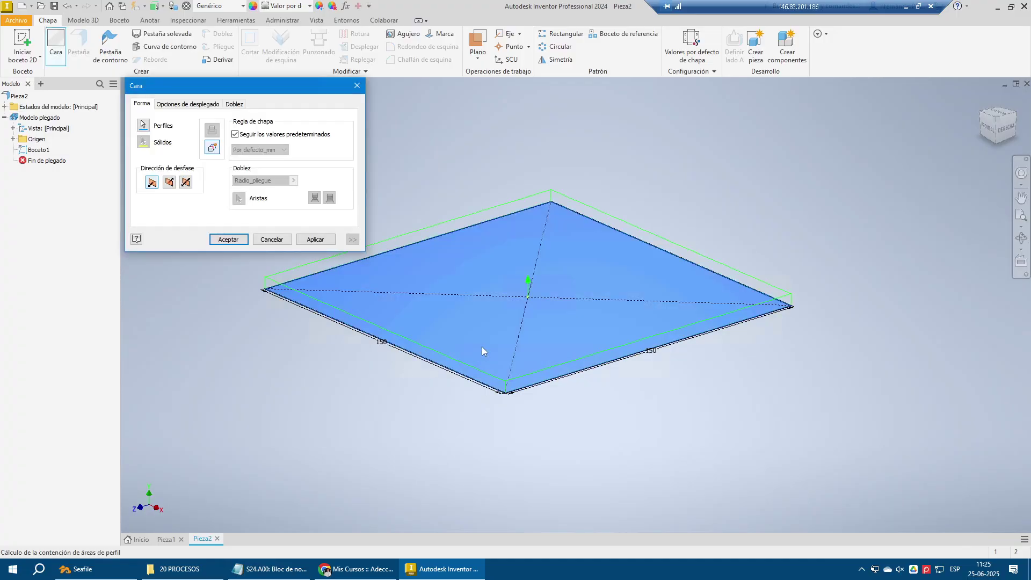
click(320, 242)
click(268, 239)
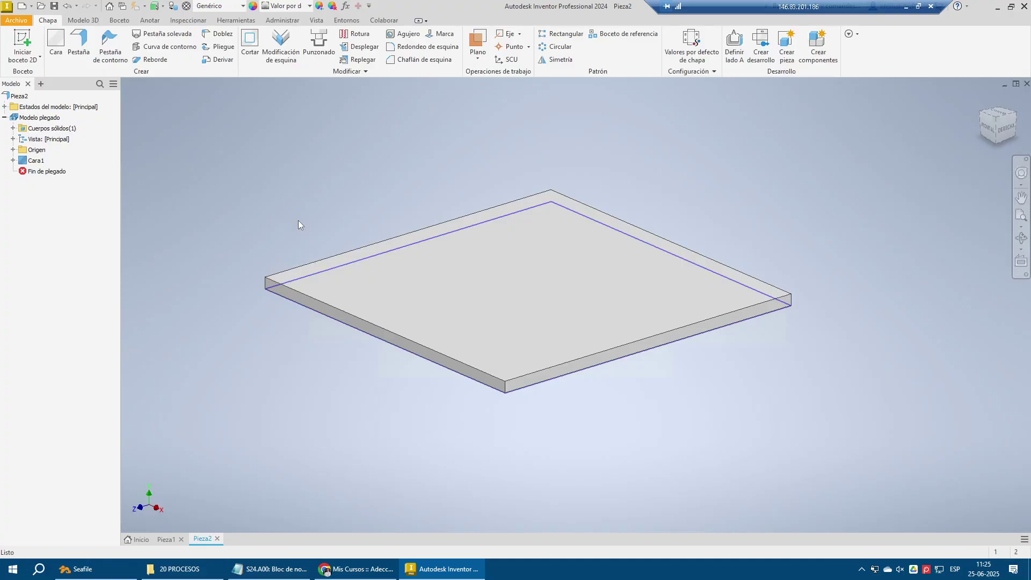
View the contour flange part Pieza1 for comparison and return to Pieza2
click(167, 539)
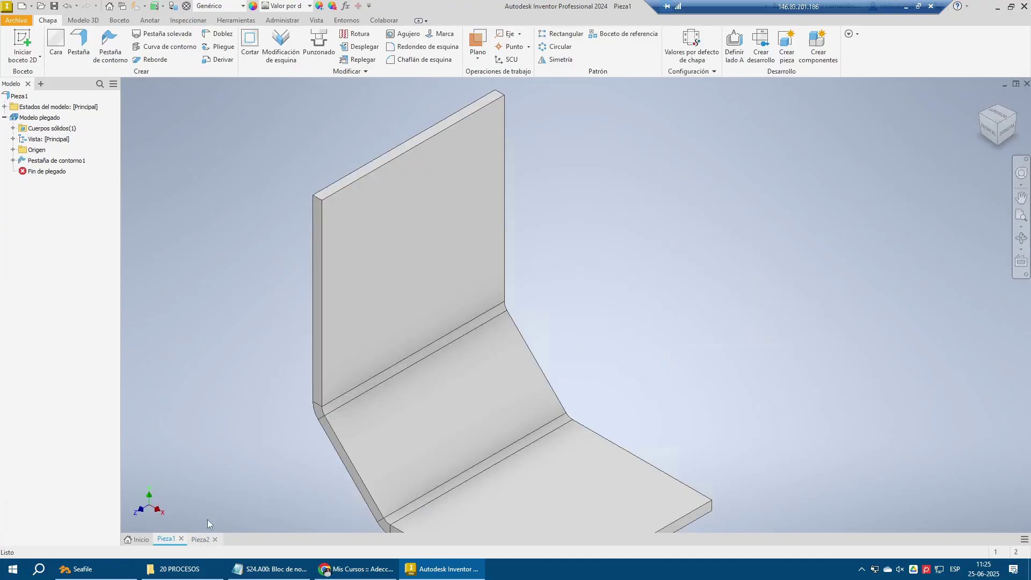
middle_click(243, 259)
middle_click(243, 258)
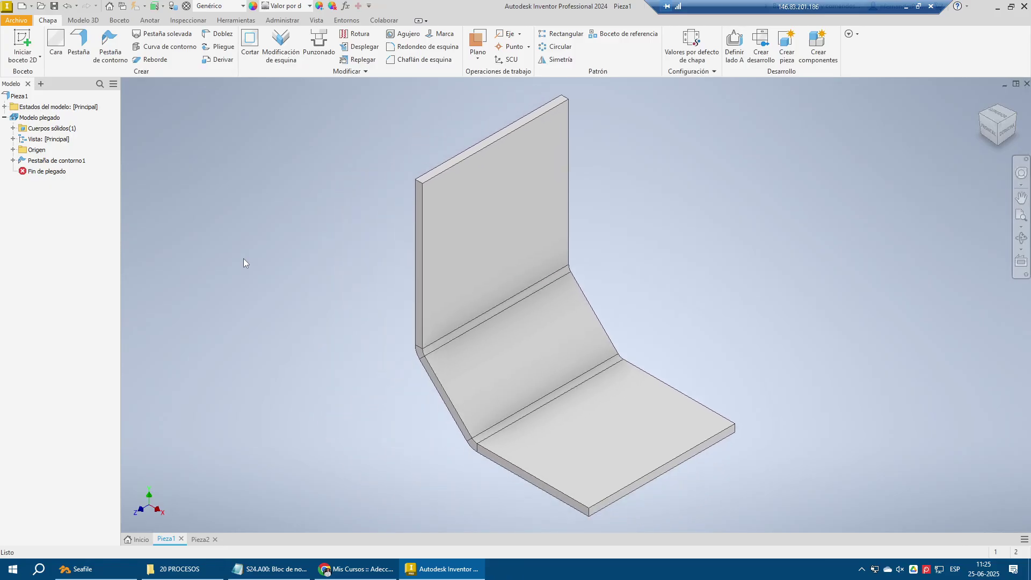
click(203, 541)
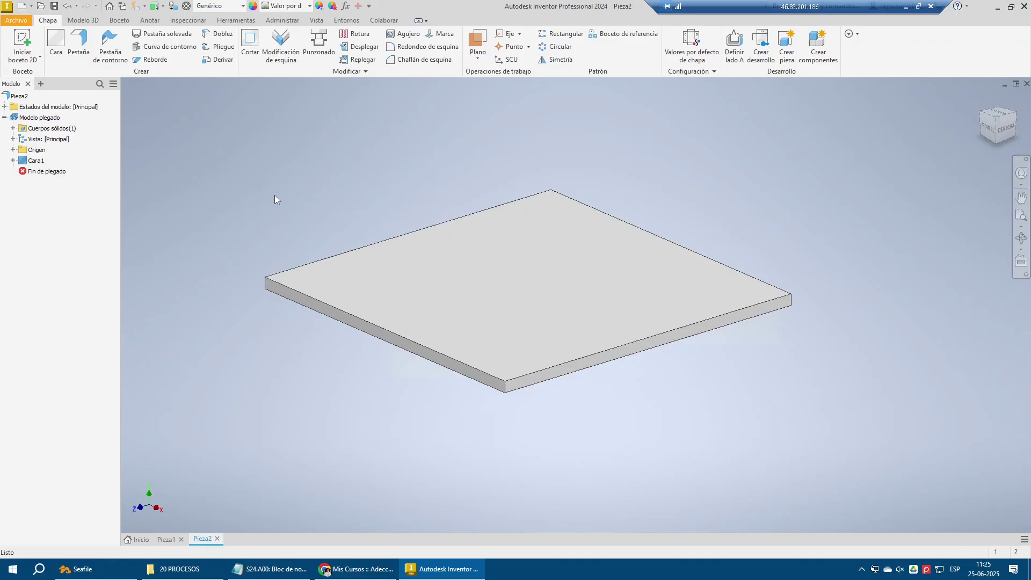
Switch to the notes and highlight the "CONTINUAR SÓLIDO": PESTAÑAS (PLEGADO) section with its four sub-items
click(248, 568)
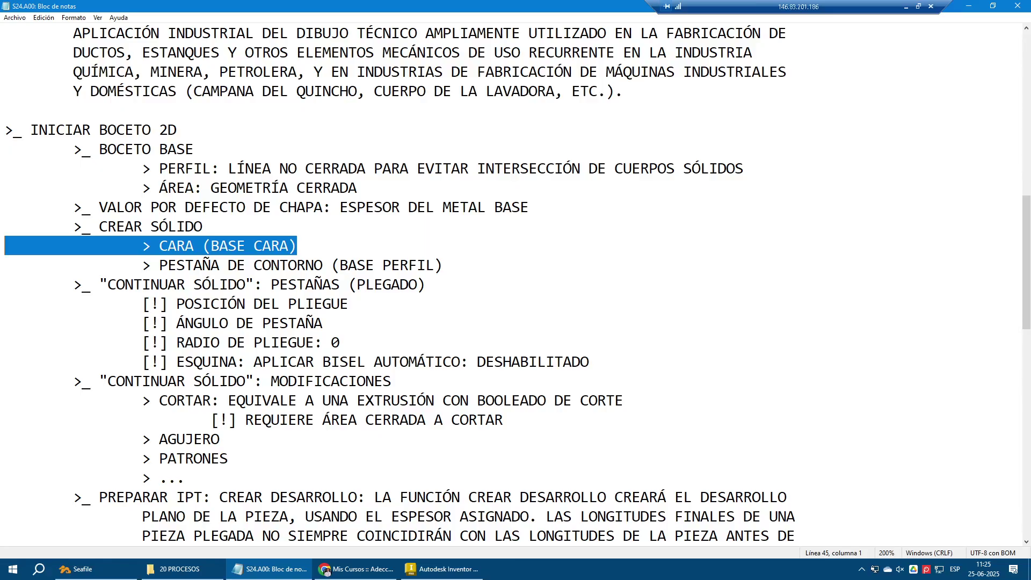
key(Down)
key(Down)
key(Down)
key(Down)
key(Down)
key(Down)
key(Down)
key(shift+Up)
key(shift+Up)
key(shift+Up)
key(shift+Up)
key(shift+Up)
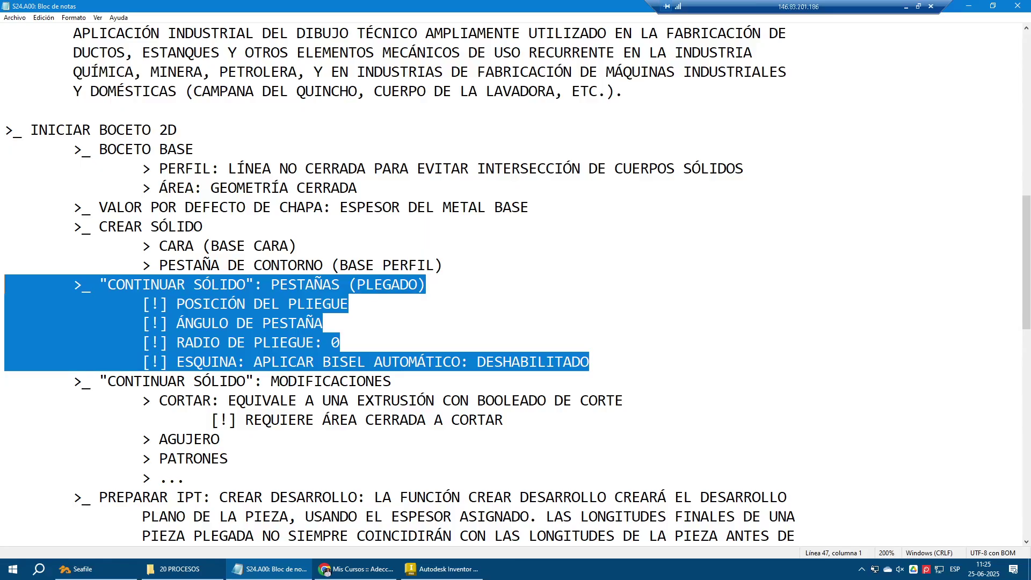
Highlight the note lines on bend position and angle, the zero bend radius and the disabled corner miter, and return to Inventor
key(Down)
key(Down)
key(Down)
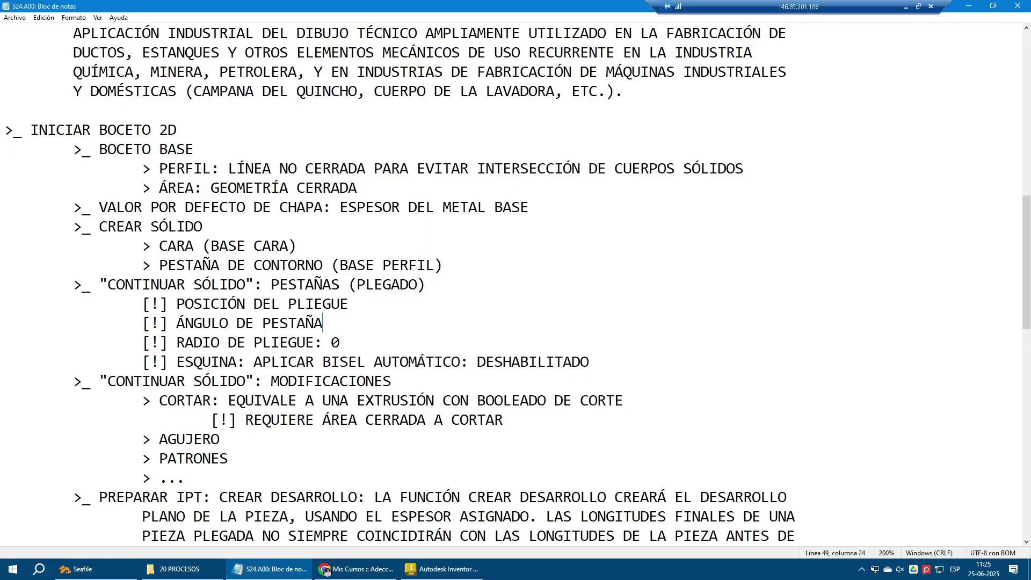
key(shift+Up)
key(shift+Up)
drag(143, 343, 591, 363)
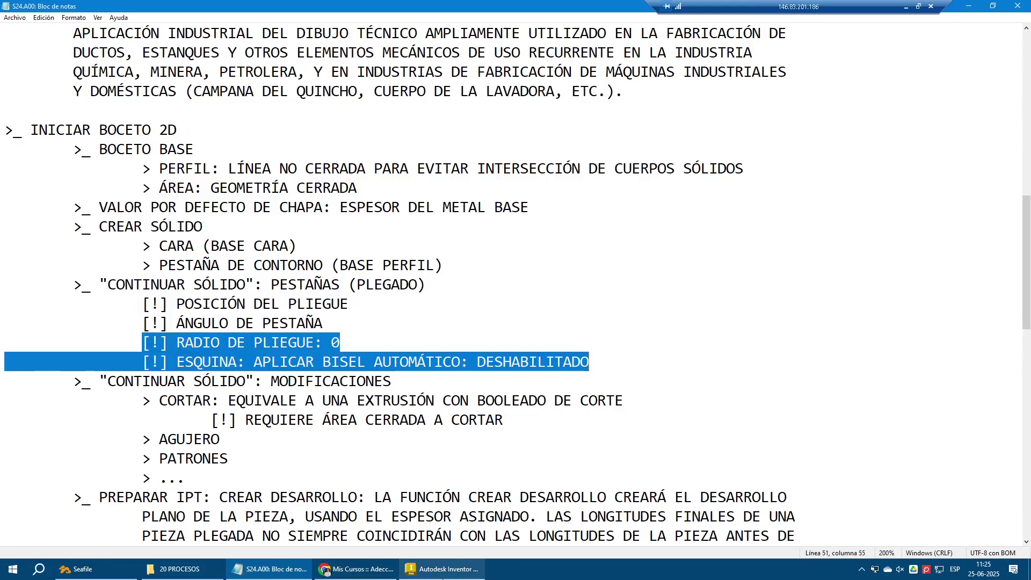
click(437, 570)
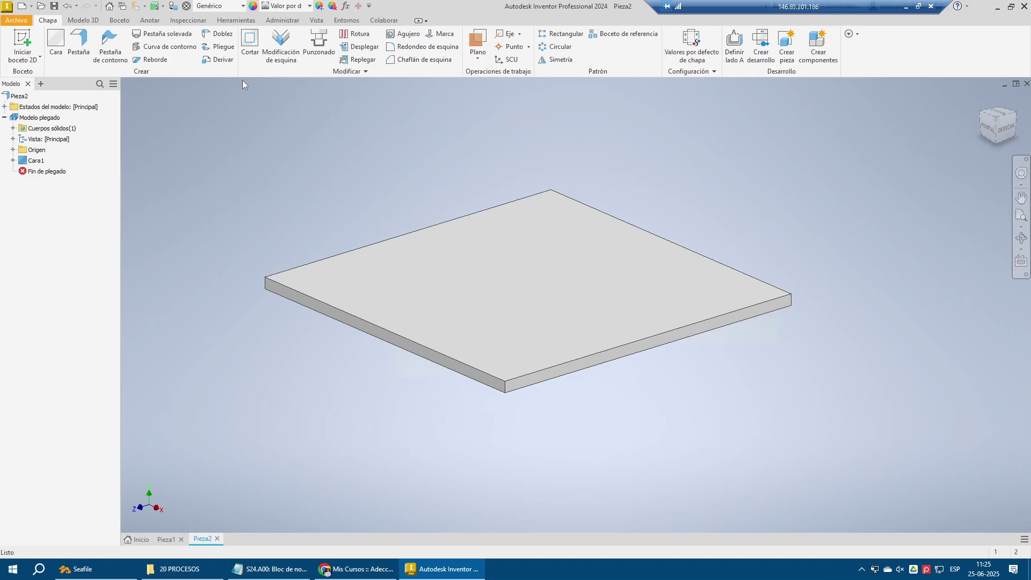
Start a flange and select the four top edges of the square plate, moving the dialog clear of the part
click(78, 54)
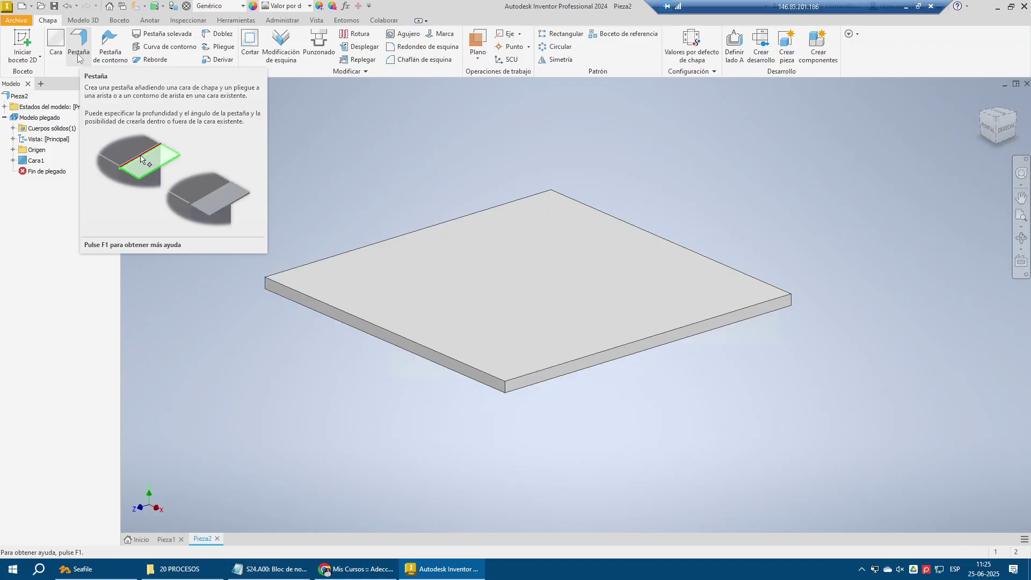
click(80, 56)
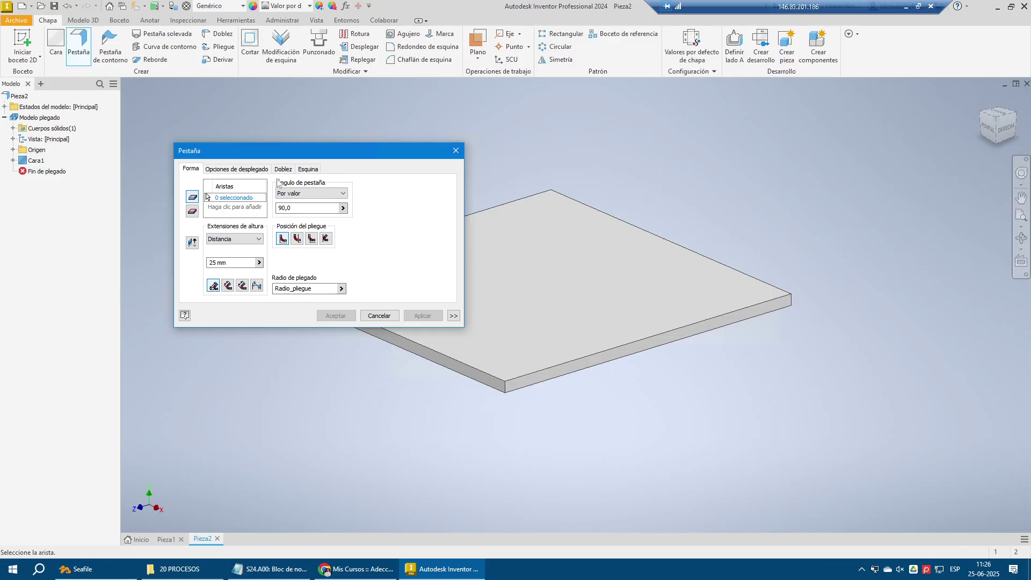
drag(230, 145, 681, 314)
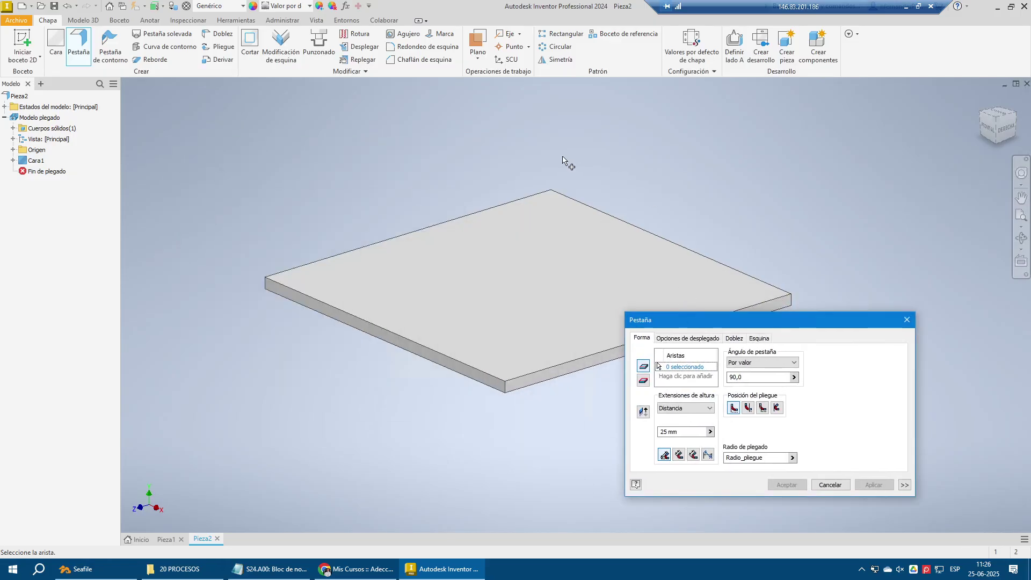
click(511, 201)
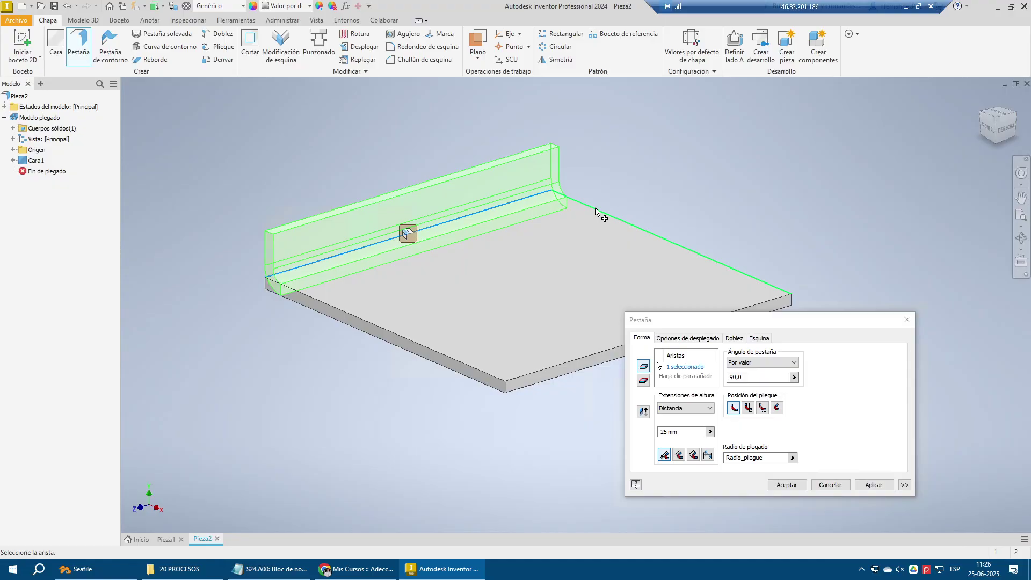
click(596, 211)
click(427, 346)
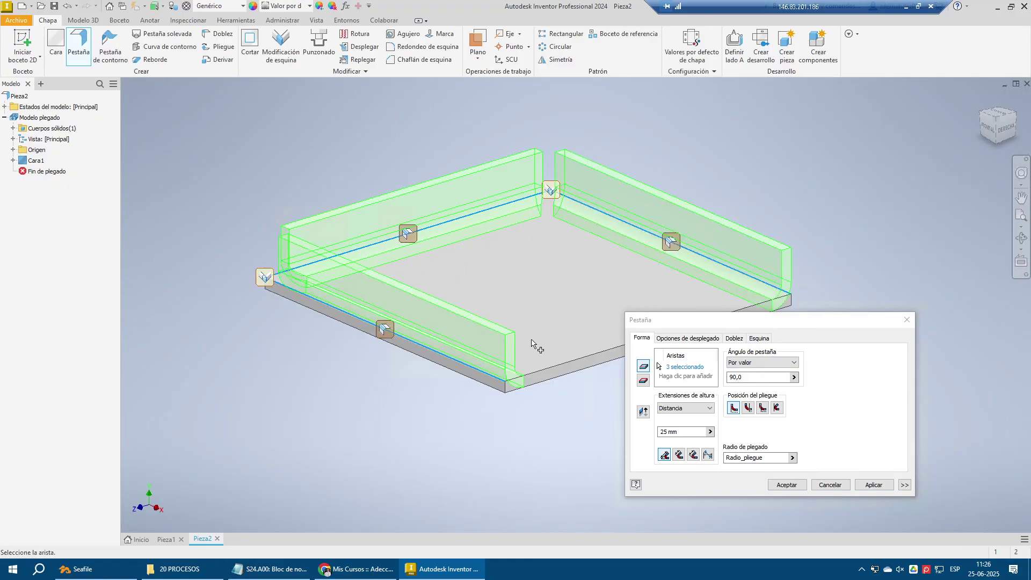
click(547, 371)
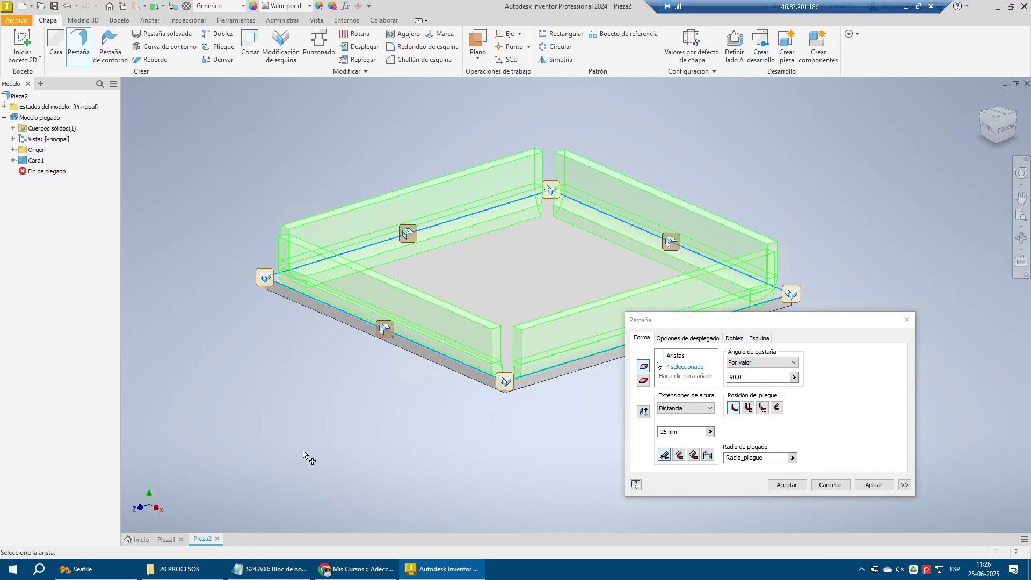
Examine the flange corner from the front, preview the other bend positions, and restore the original one
click(988, 139)
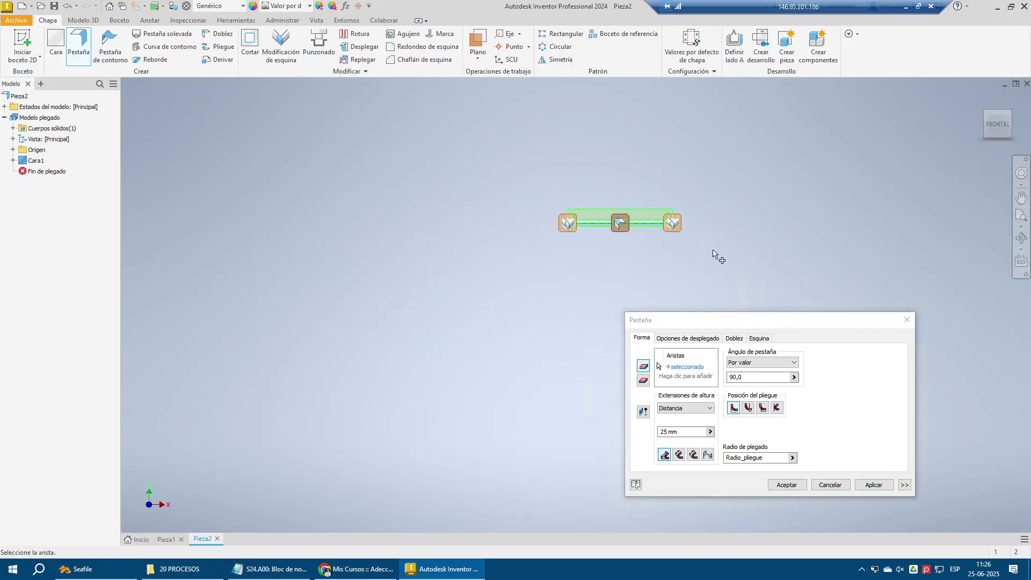
scroll(666, 208, up, 6)
scroll(488, 236, down, 1)
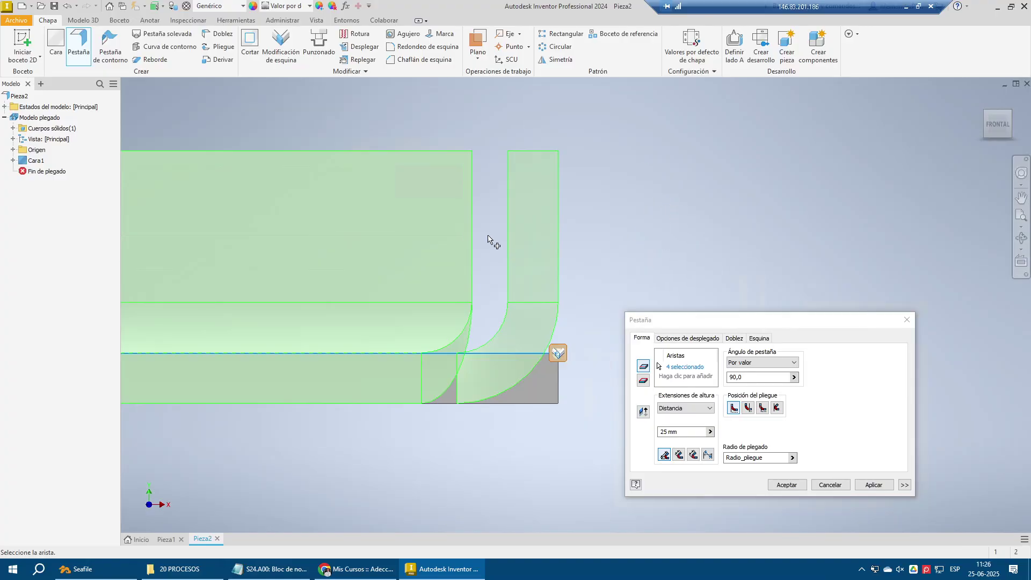
click(559, 381)
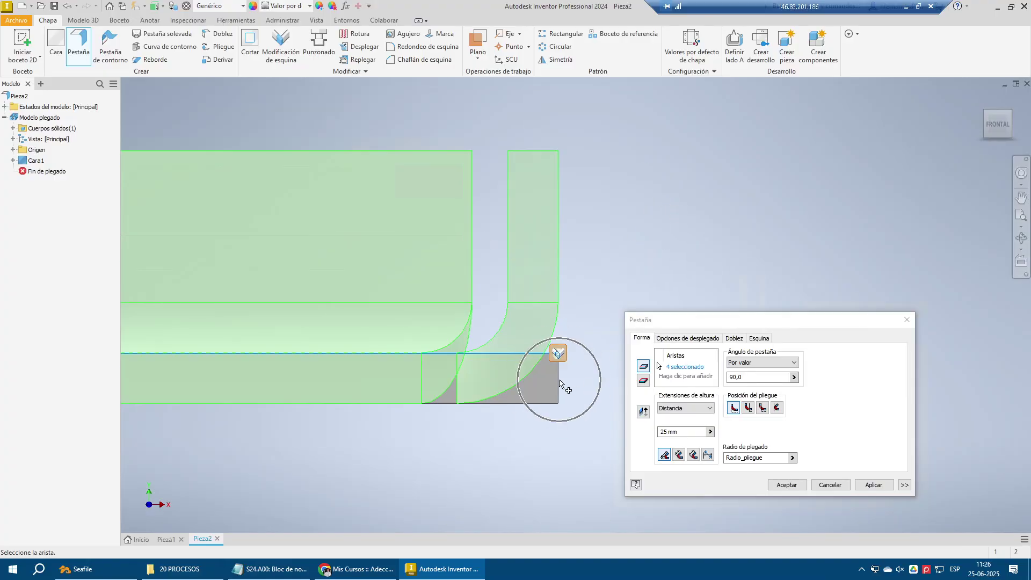
click(560, 381)
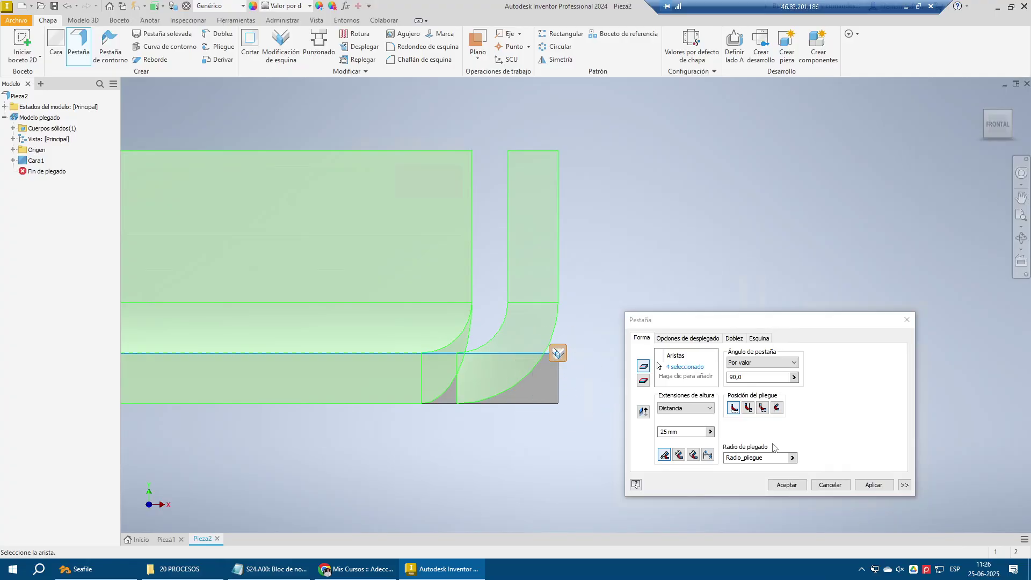
click(748, 410)
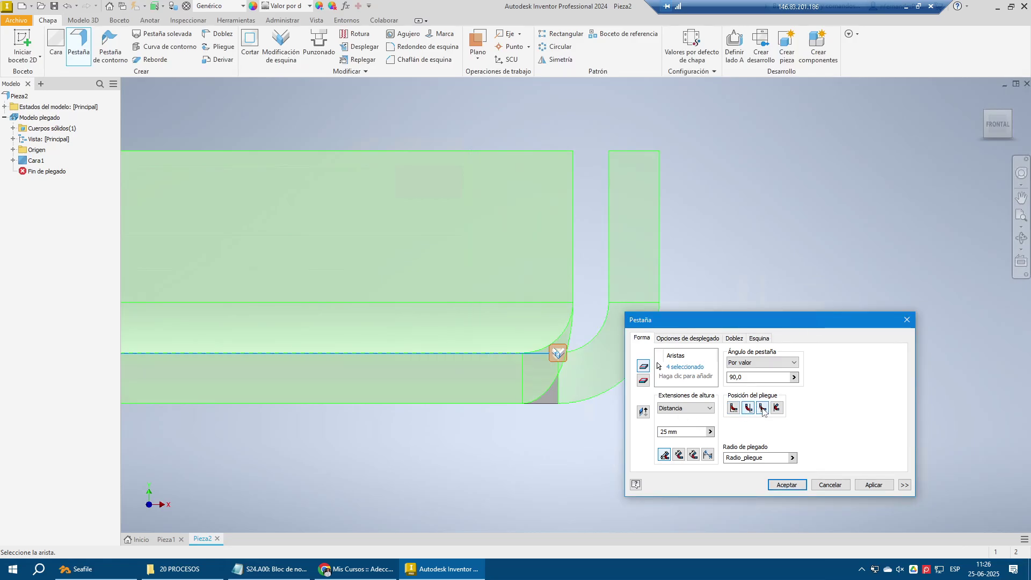
click(762, 408)
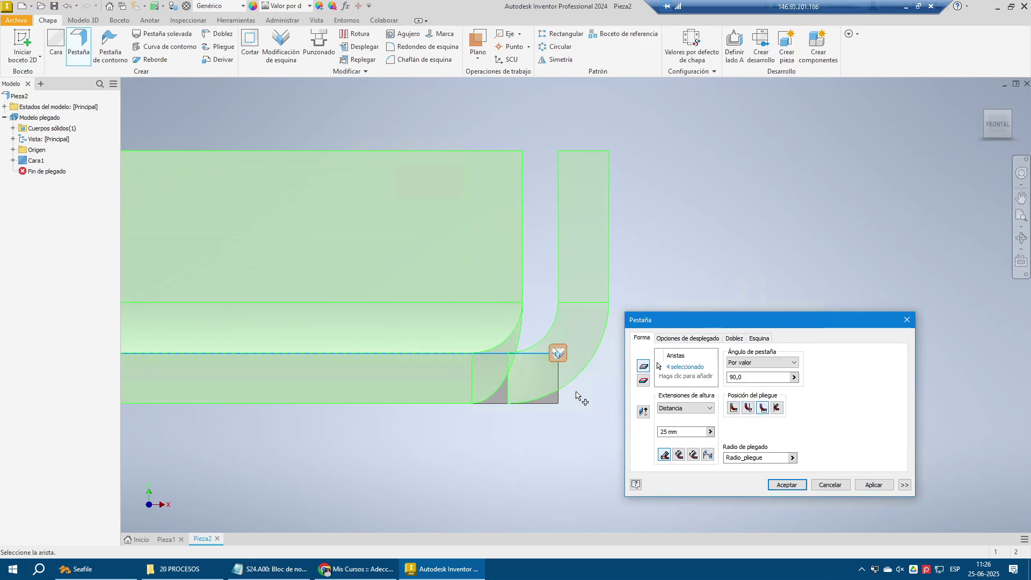
click(737, 410)
click(777, 407)
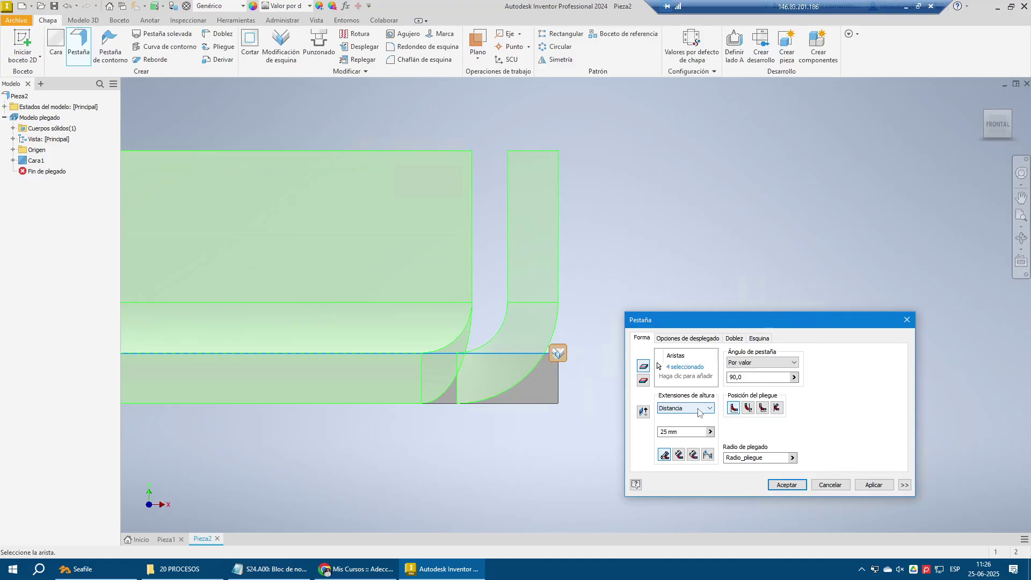
Try the third and second bend positions while comparing the flange corners from the front, and restore the first bend position
click(762, 407)
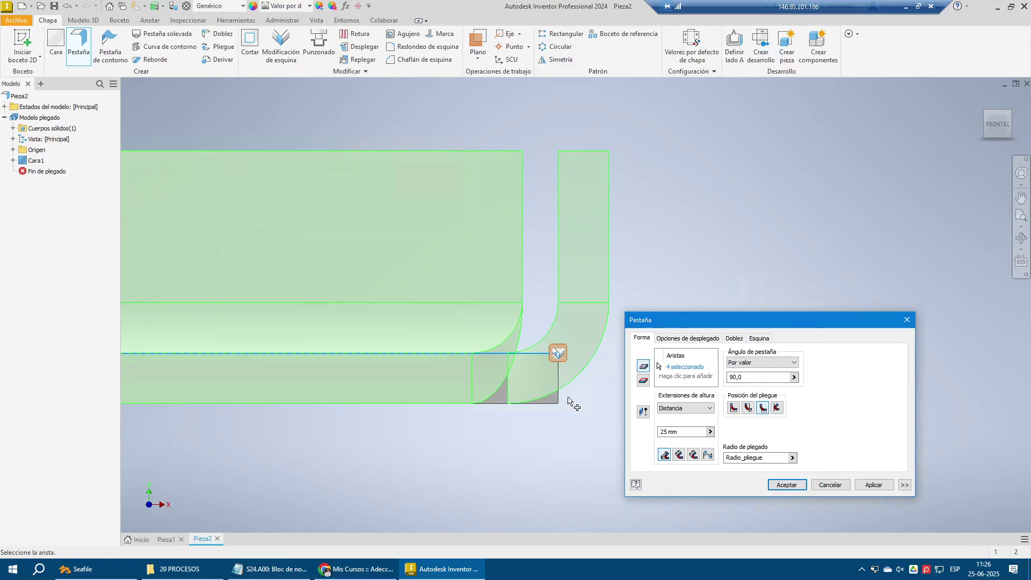
scroll(589, 381, up, 3)
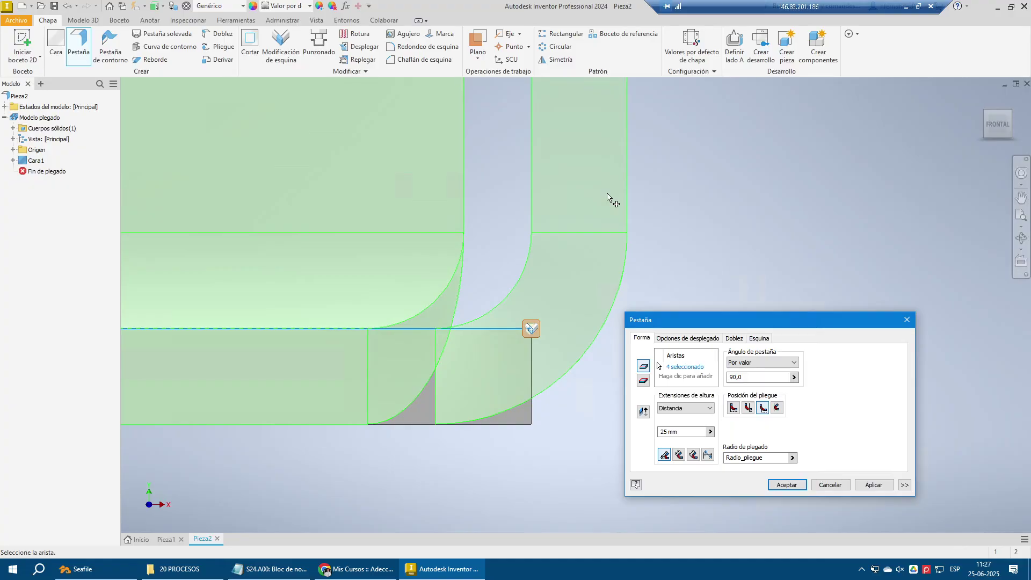
scroll(607, 199, down, 3)
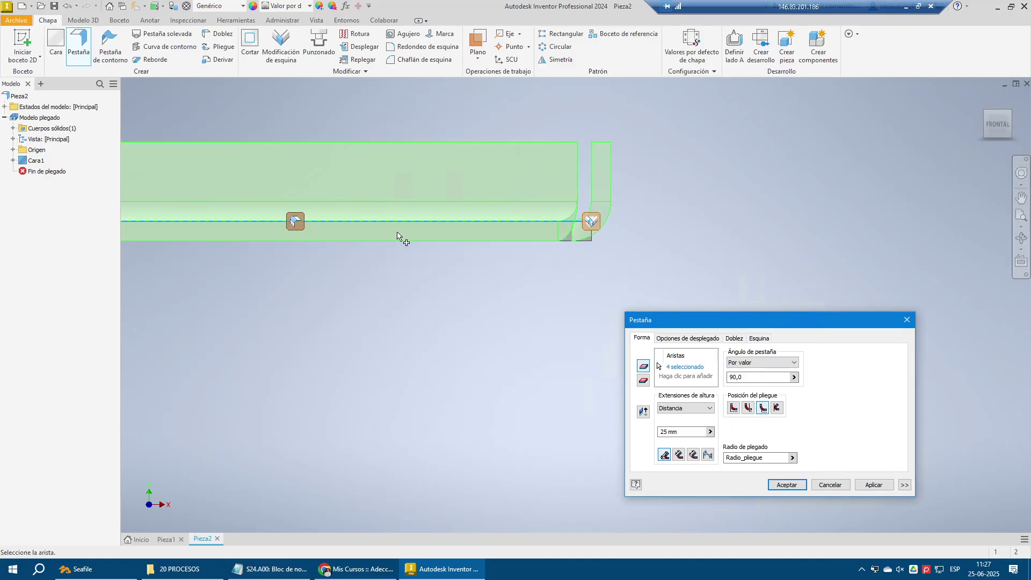
scroll(237, 212, down, 3)
scroll(378, 416, up, 4)
scroll(330, 307, down, 3)
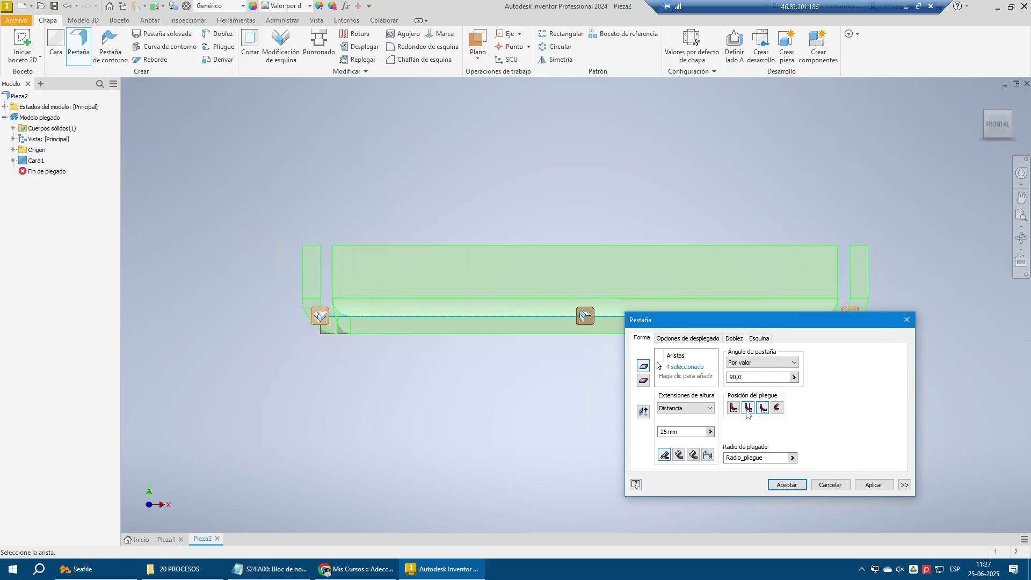
click(747, 408)
scroll(308, 293, up, 4)
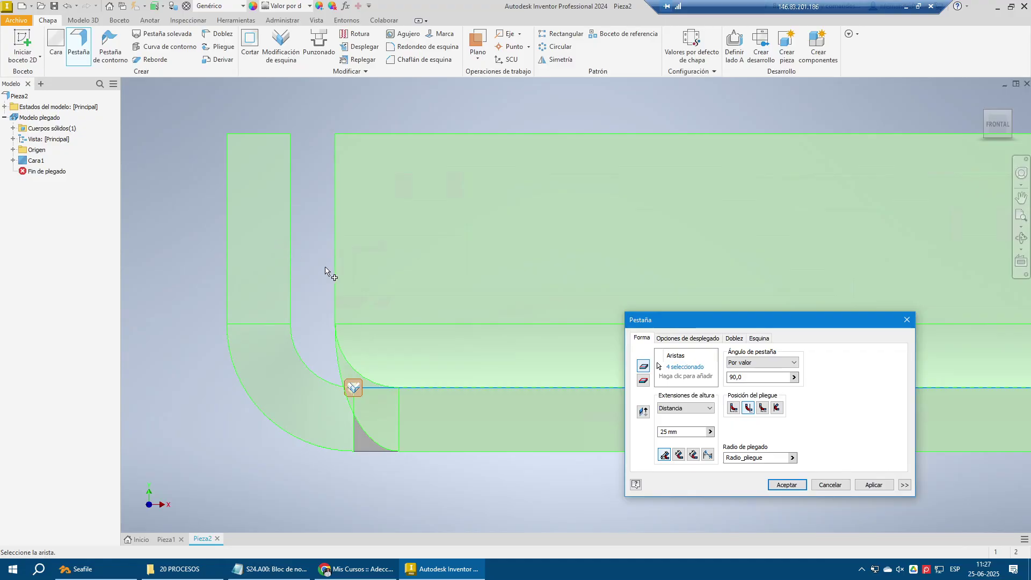
click(733, 408)
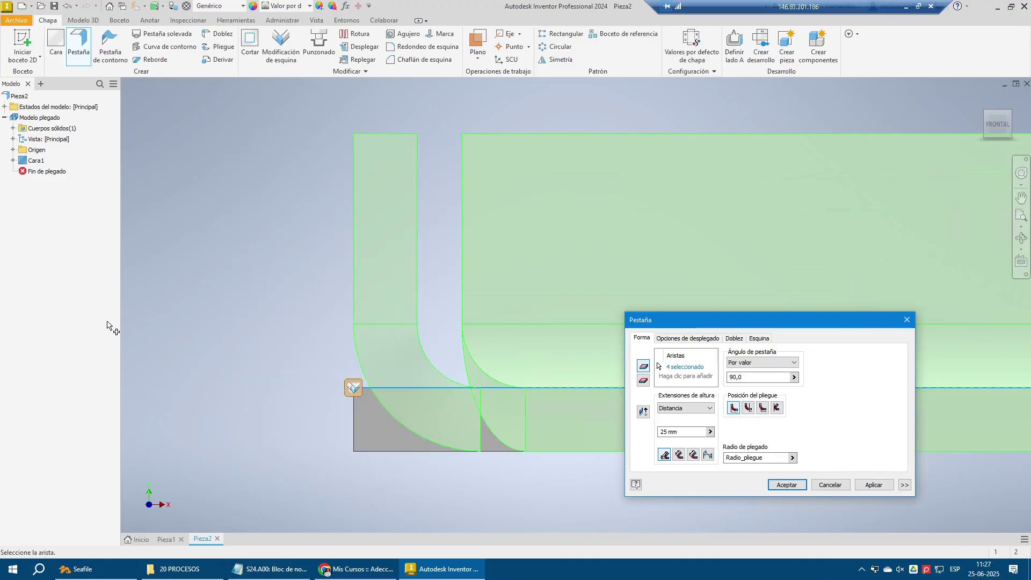
scroll(236, 300, up, 3)
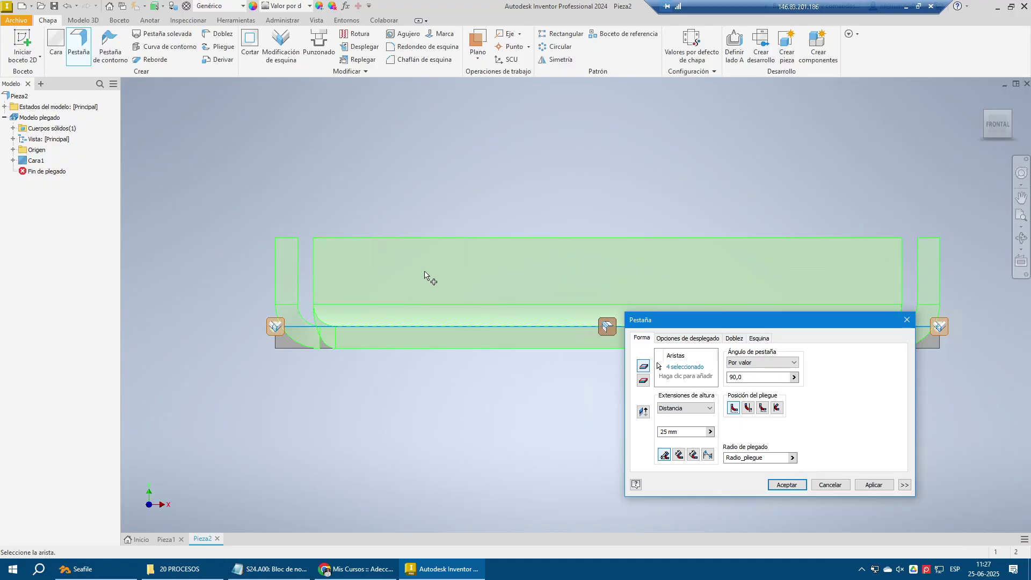
scroll(426, 276, down, 2)
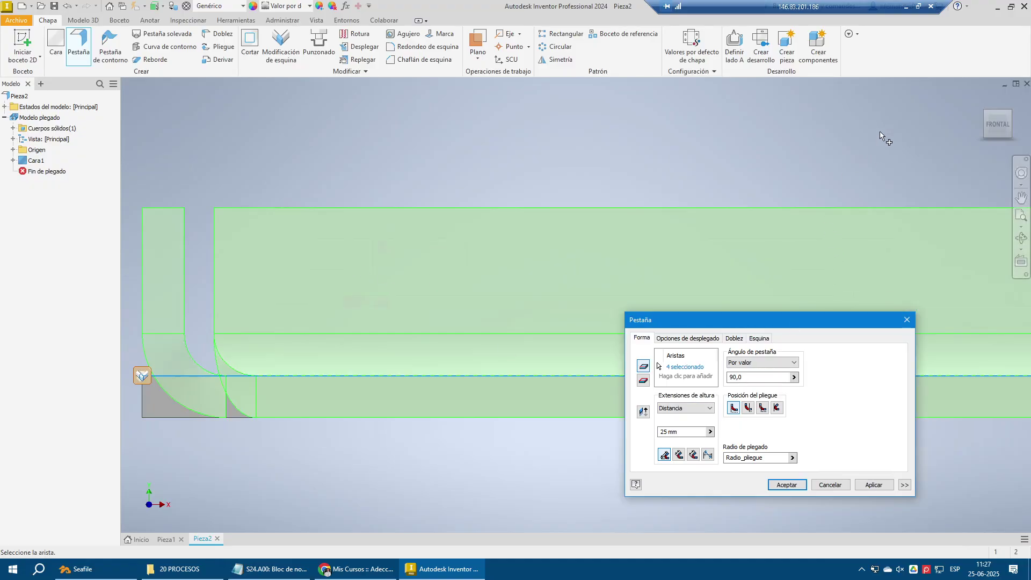
Return to the isometric view, set the flange height to 40 mm, and inspect the gap at the back corner
click(983, 99)
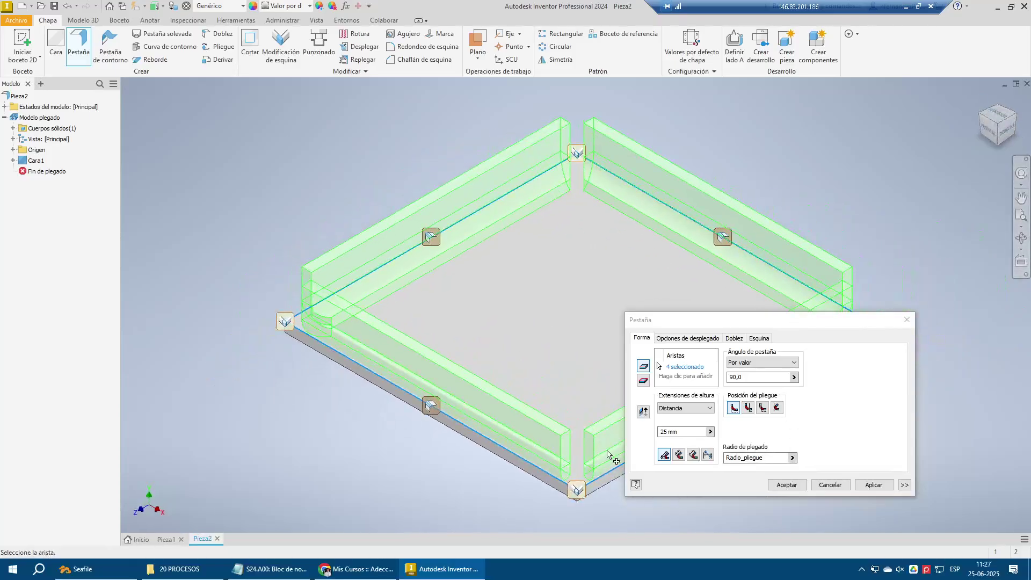
drag(689, 432, 642, 433)
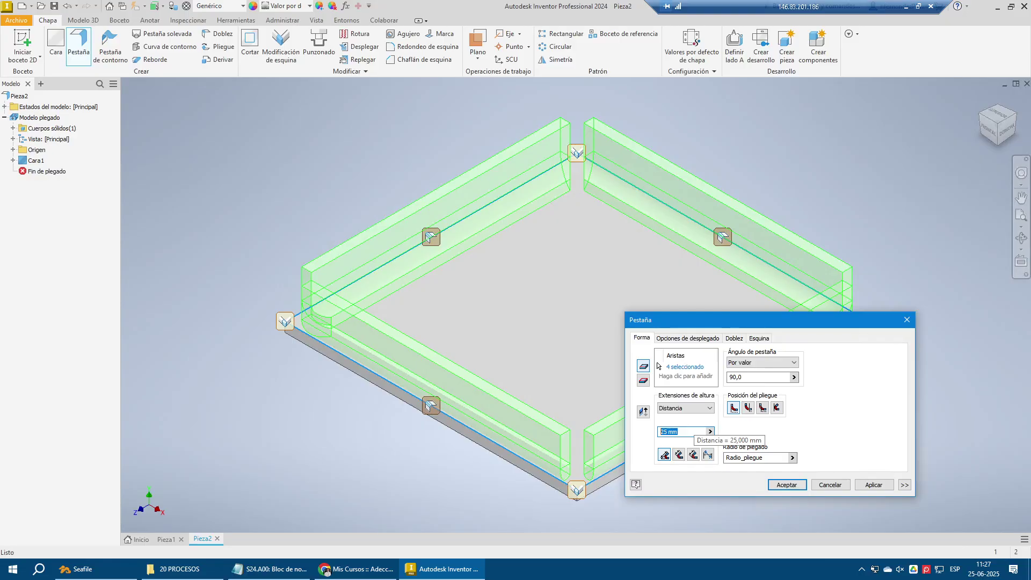
text(40)
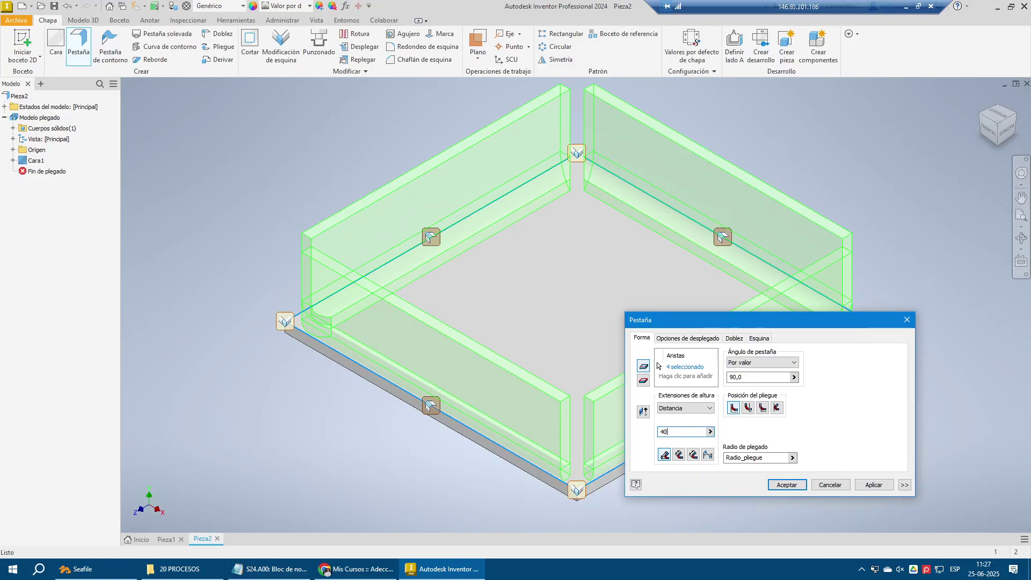
scroll(344, 279, down, 3)
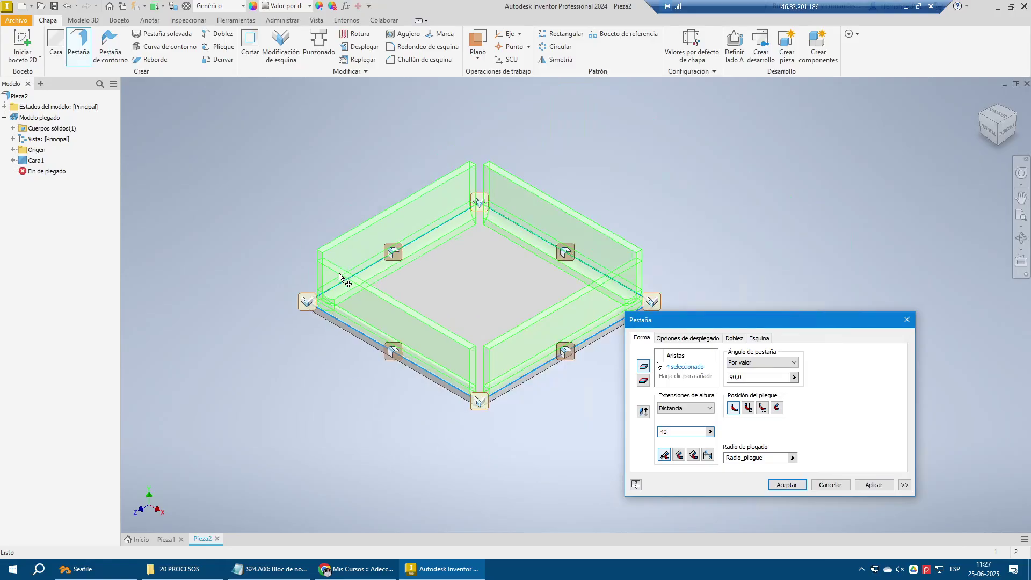
scroll(467, 201, up, 4)
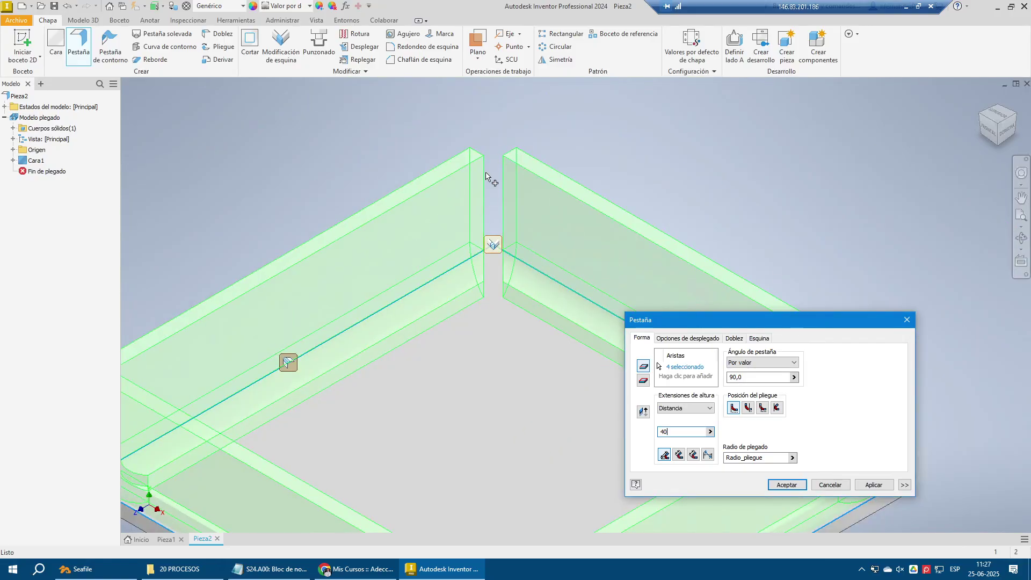
click(492, 172)
scroll(537, 284, up, 4)
click(505, 292)
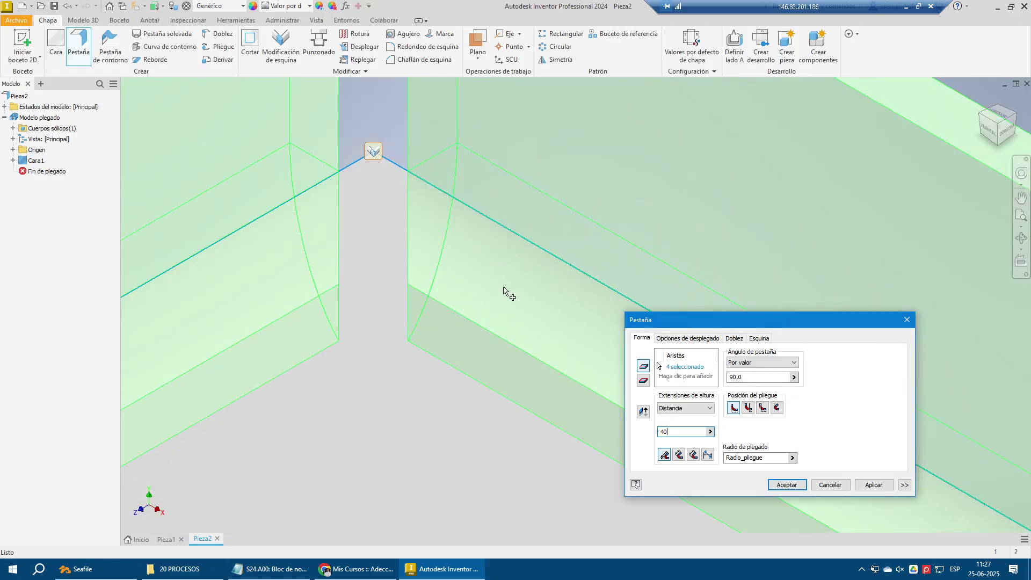
scroll(454, 269, down, 2)
scroll(452, 269, down, 2)
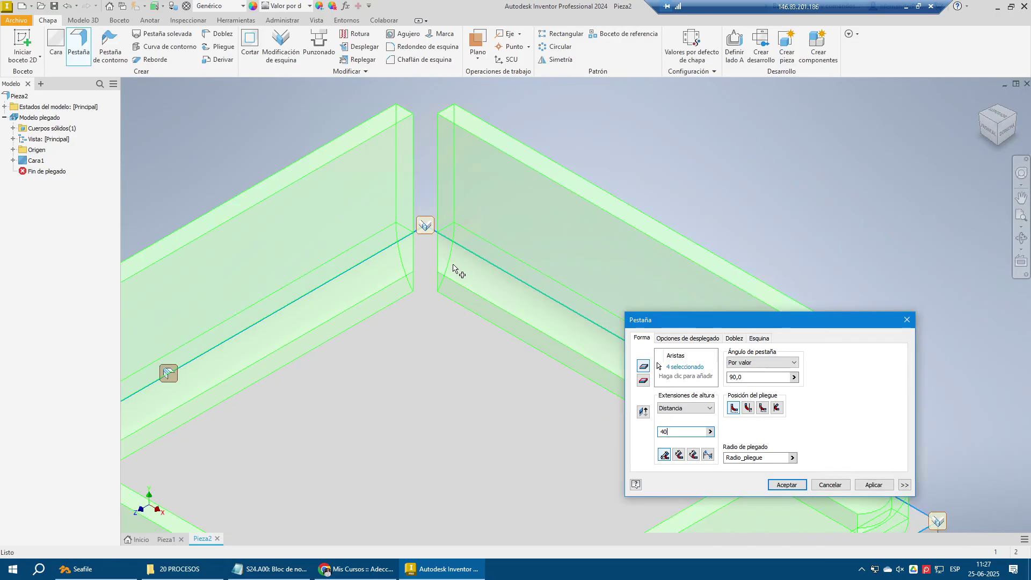
Check the bend radius line in the notes and set the flange's bend radius to 0 in Inventor
click(287, 570)
key(Home)
key(shift+Up)
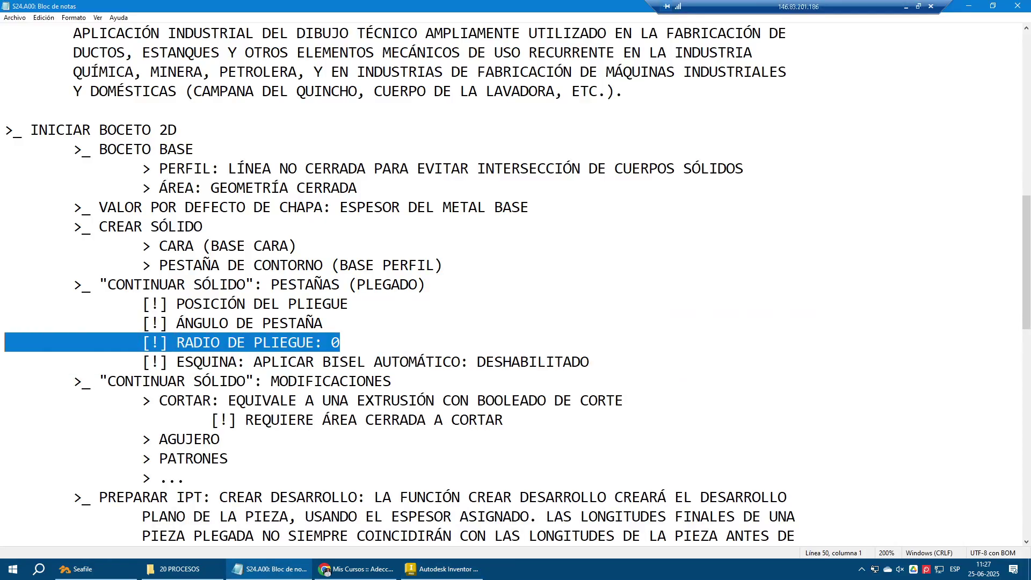
click(271, 569)
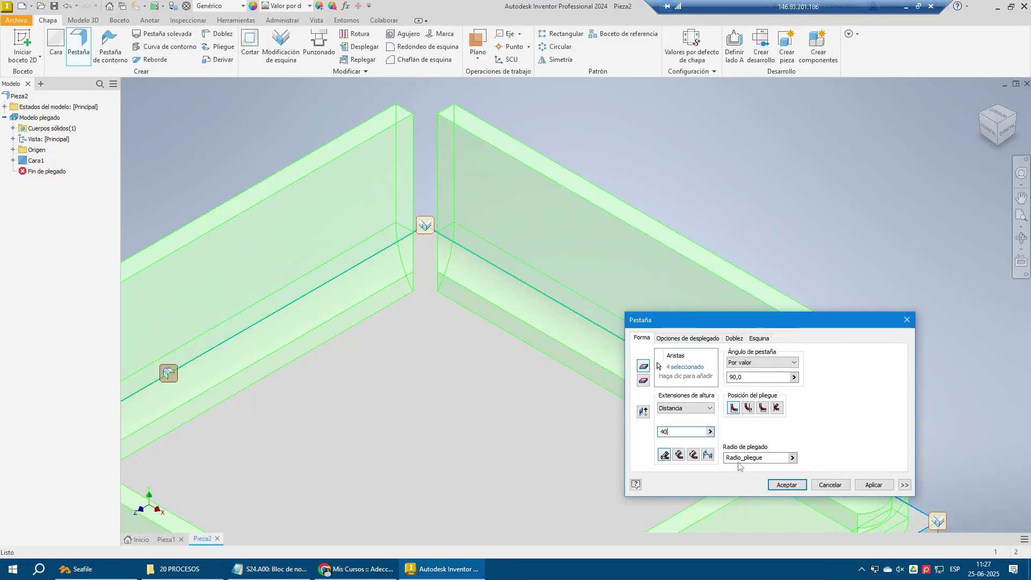
key(Tab)
text(0)
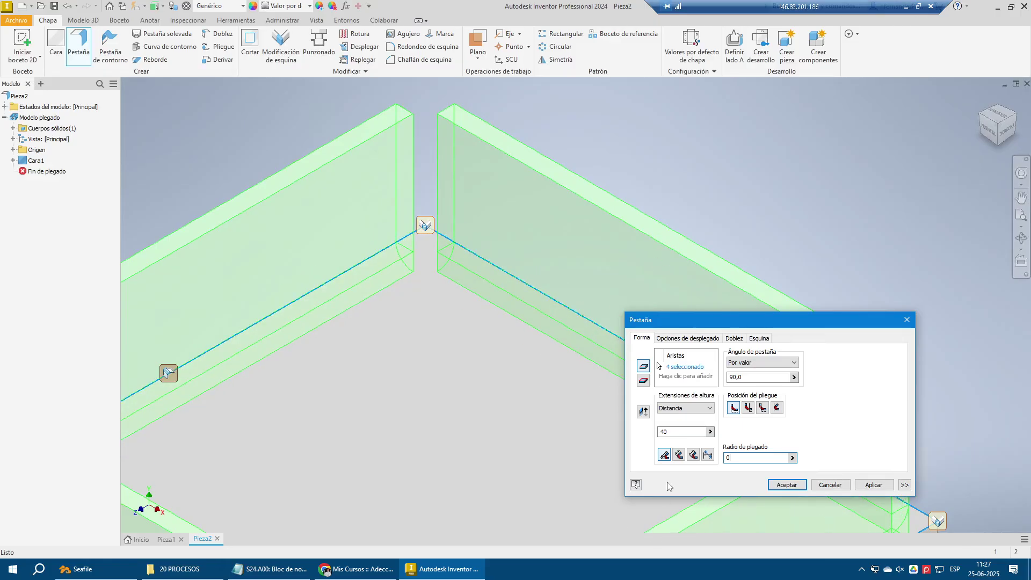
click(667, 431)
Switch to the 20 PROCESOS folder and play the PLEGADO AL AIRE video to see the press-brake bending process
click(177, 570)
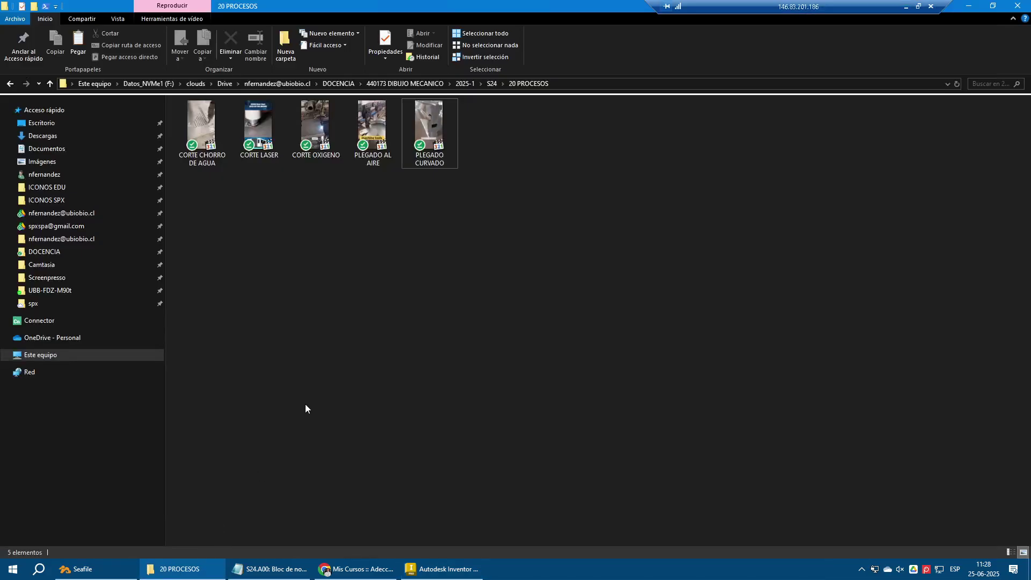
double_click(372, 126)
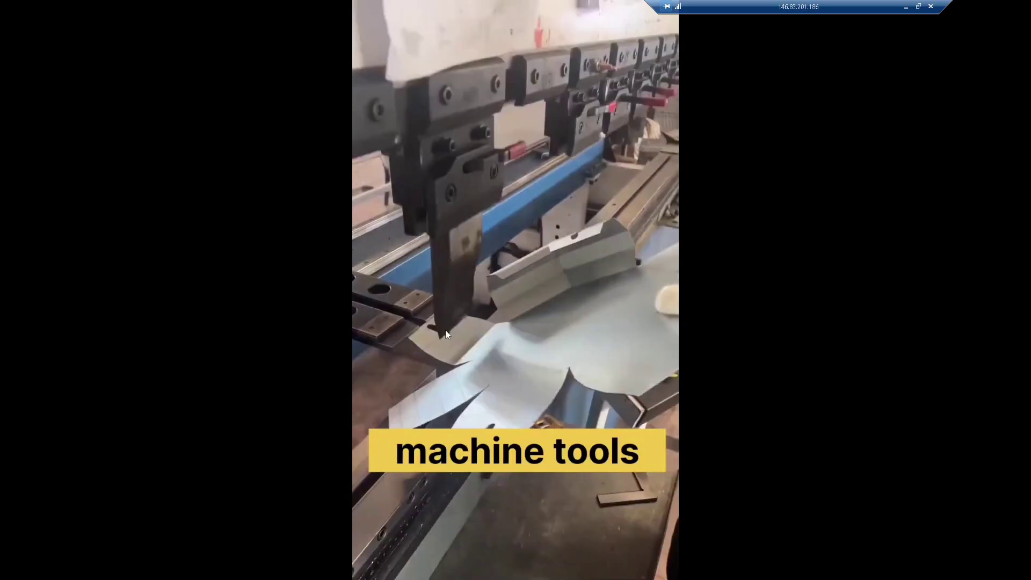
double_click(385, 299)
Switch to the notes, highlight the "ESQUINA: APLICAR BISEL AUTOMÁTICO: DESHABILITADO" line, and return to Inventor
click(290, 567)
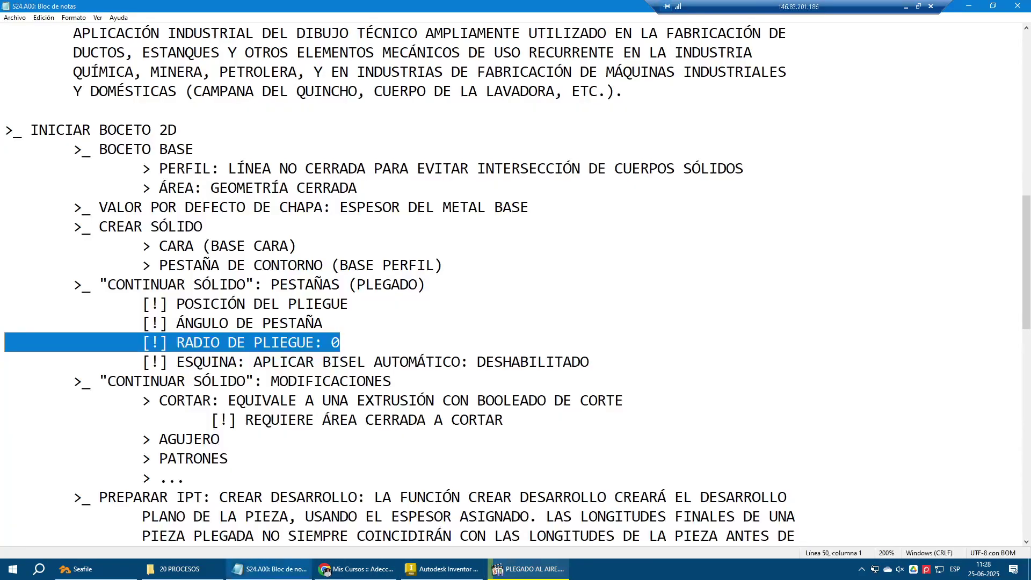
drag(591, 362, 13, 361)
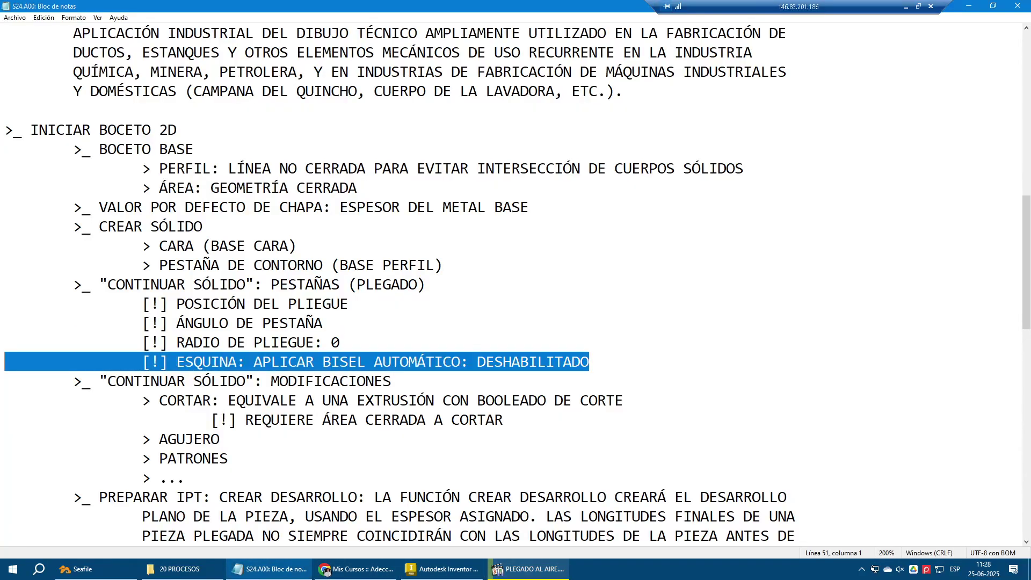
click(441, 569)
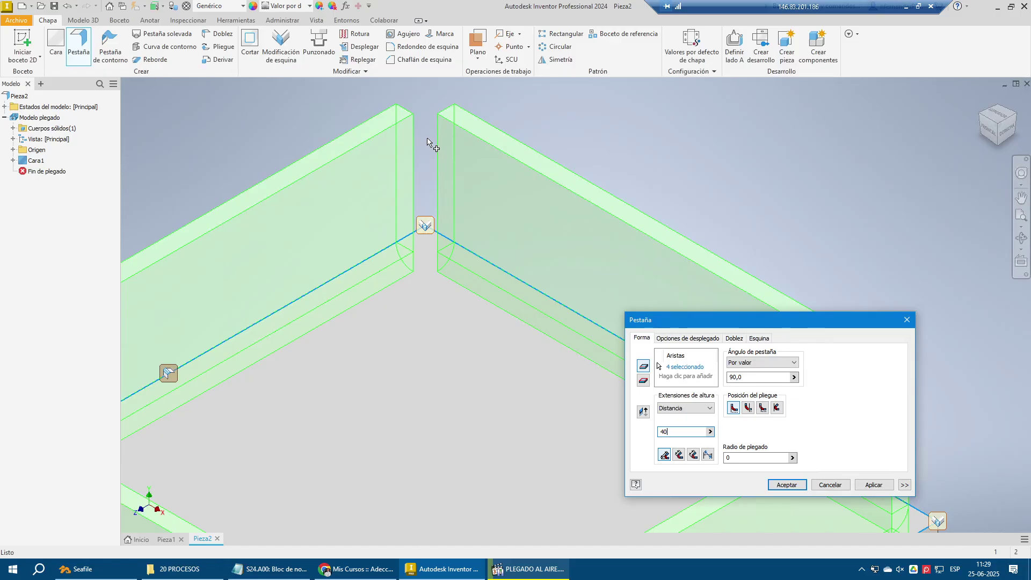
Disable automatic mitering in the flange's corner options, moving the dialog clear of the part
click(762, 339)
drag(750, 317, 729, 290)
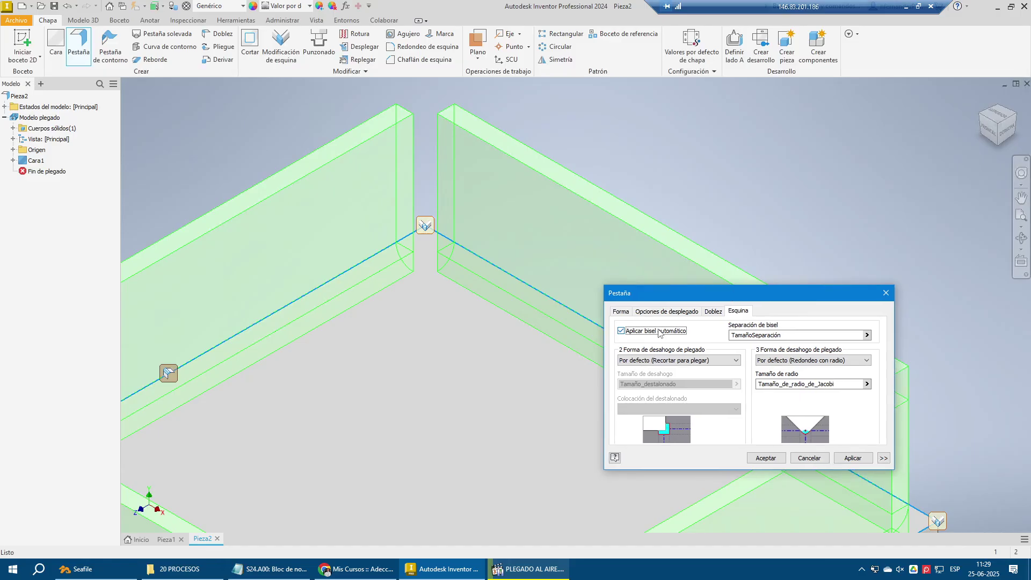
click(660, 332)
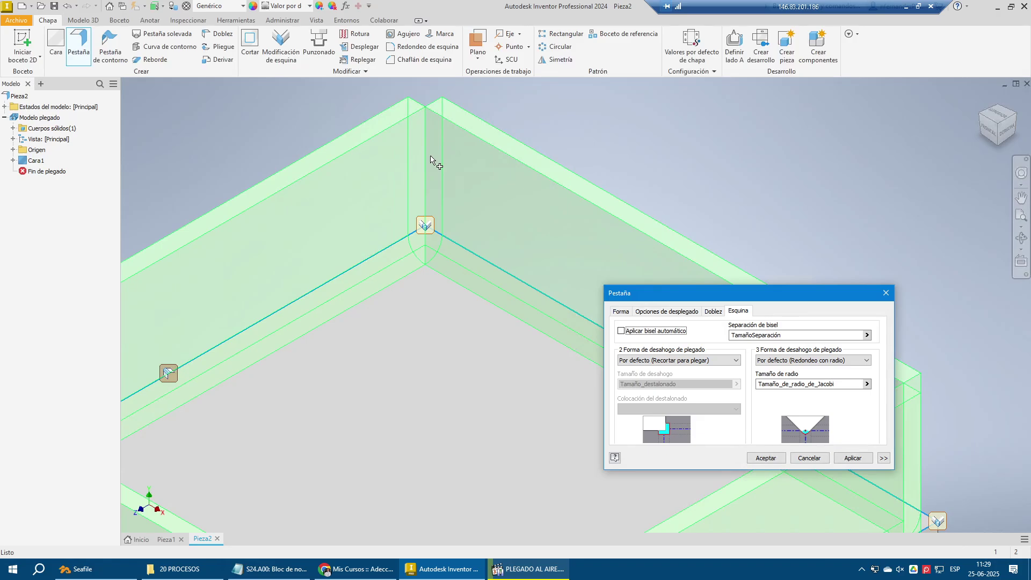
Examine how the unmitered flanges meet at a plate corner, from the top view and in isometric
click(1003, 122)
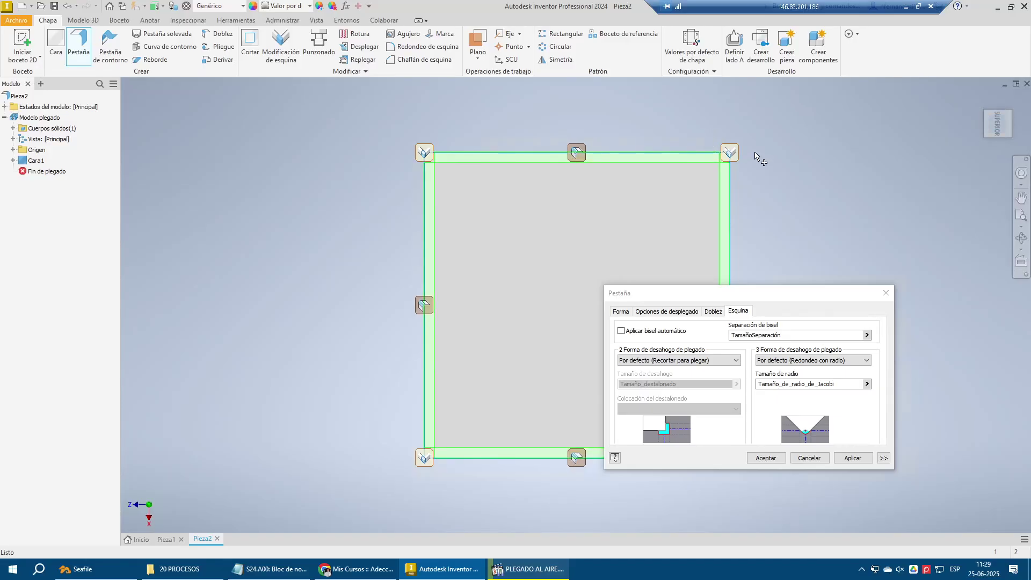
scroll(754, 155, down, 3)
scroll(548, 158, down, 2)
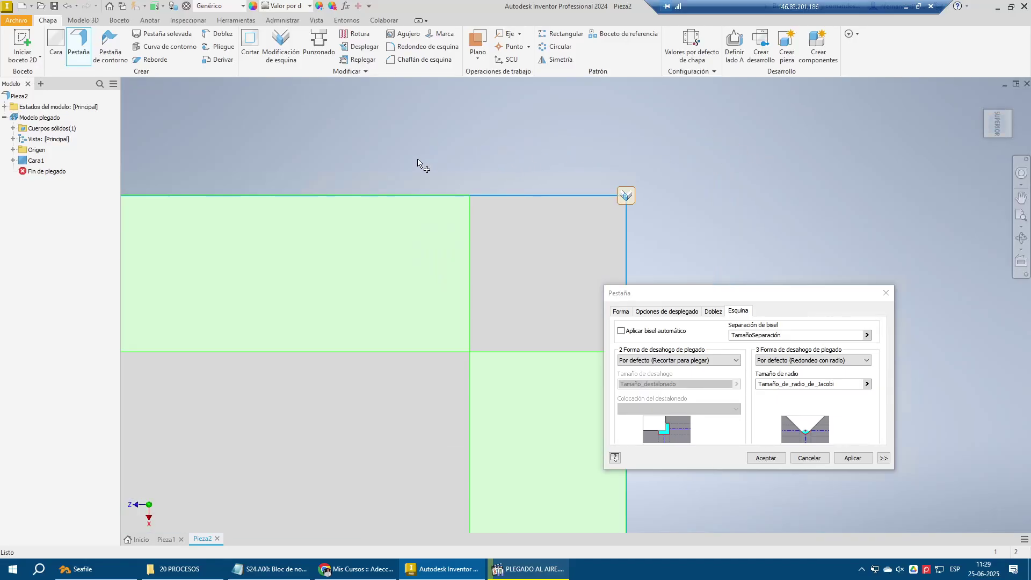
scroll(419, 163, up, 3)
scroll(419, 164, down, 3)
scroll(419, 163, up, 3)
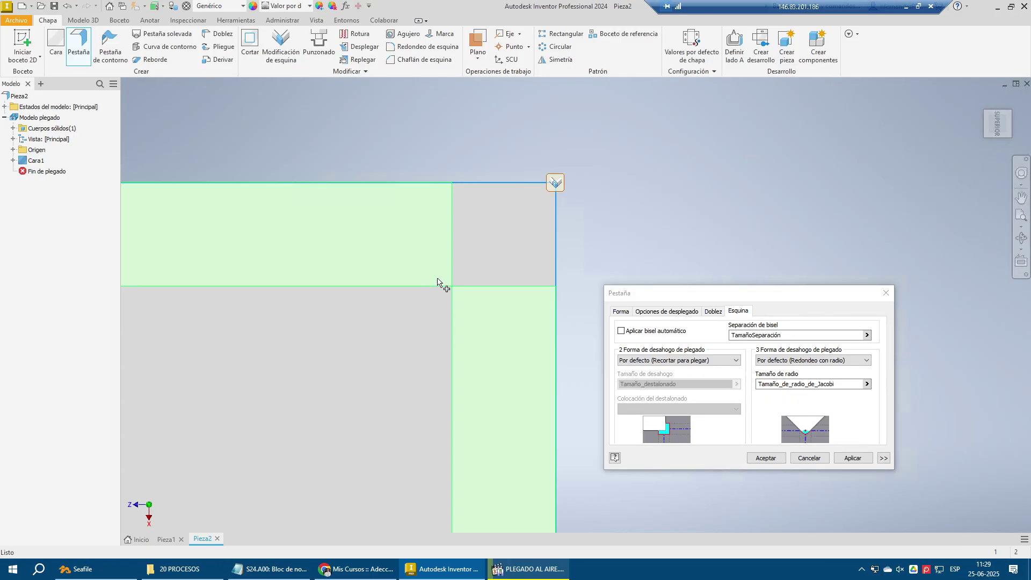
key(ctrl)
key(ctrl)
key(ctrl)
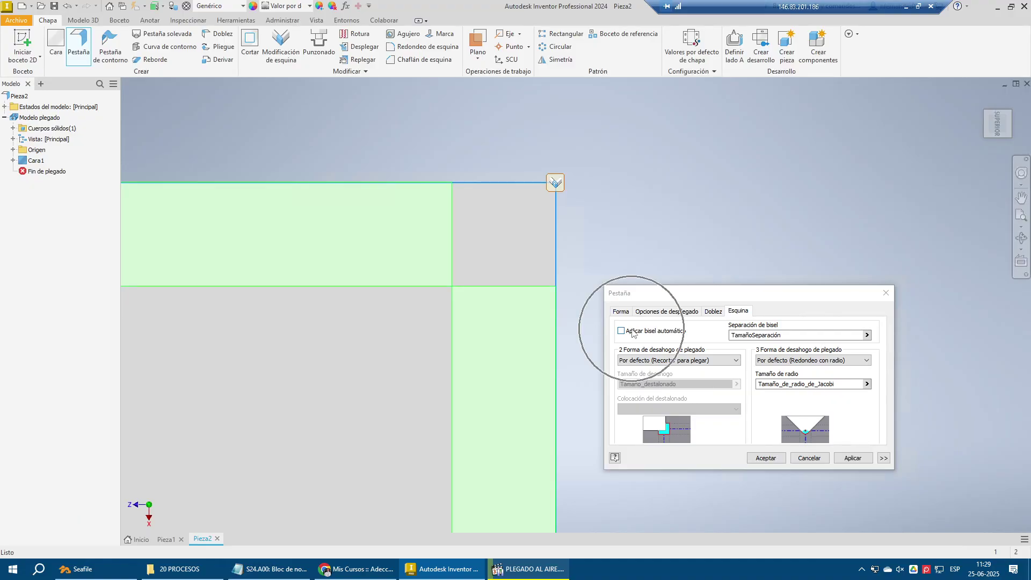
key(ctrl)
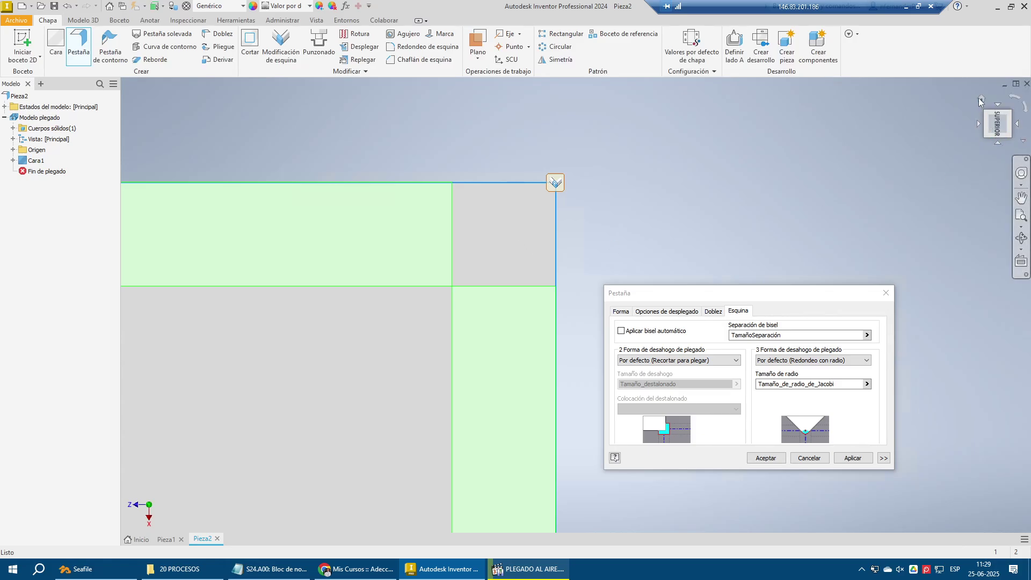
drag(985, 111, 956, 114)
scroll(600, 114, down, 5)
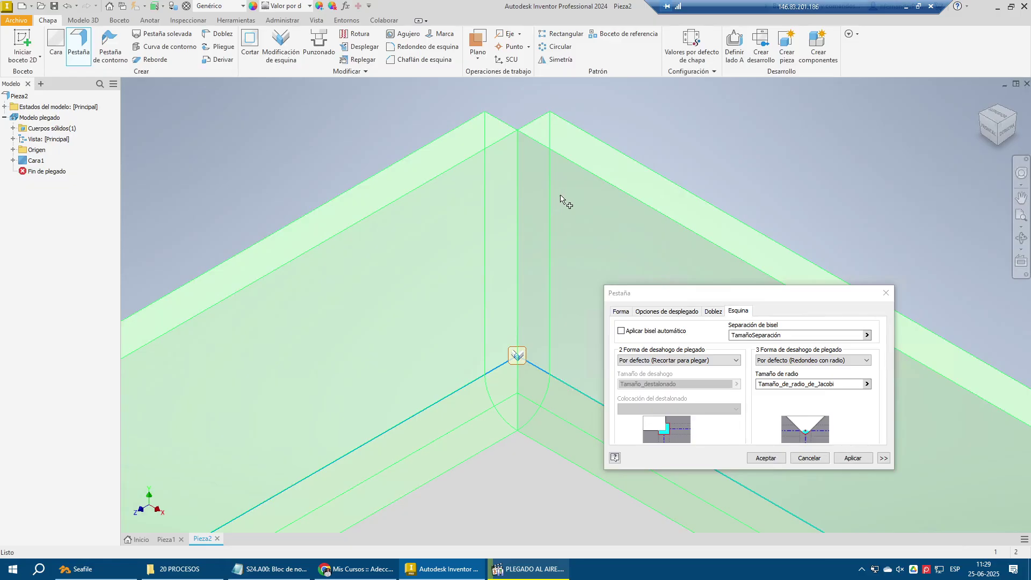
Re-enable automatic mitering to compare the corner, disable it again, and return to the flange shape settings
click(643, 332)
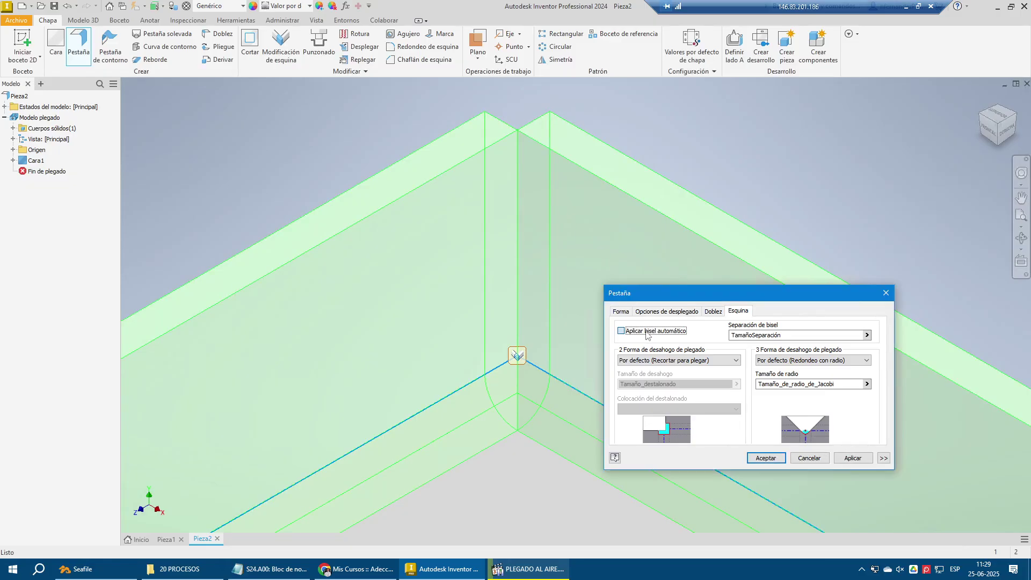
click(622, 331)
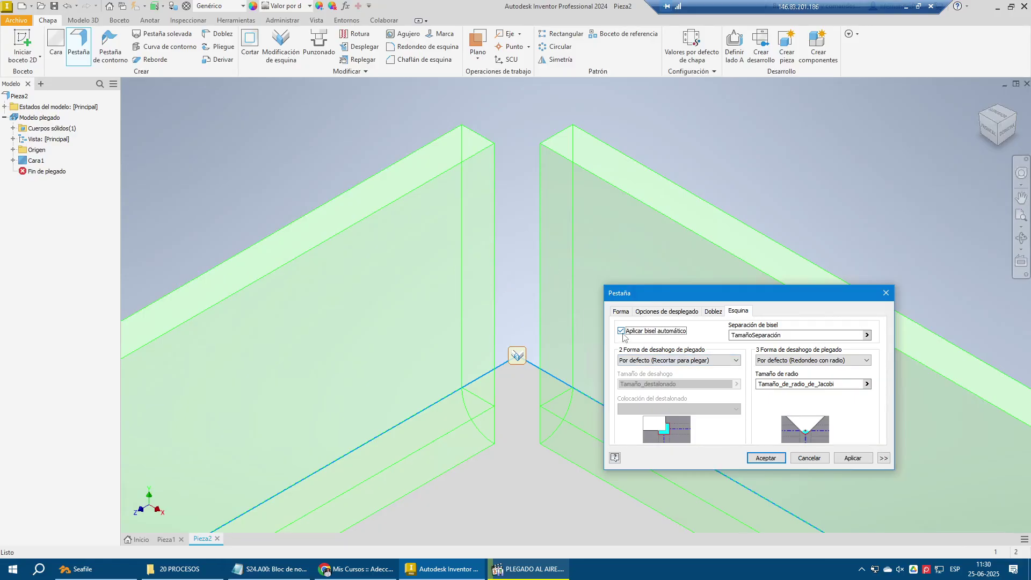
click(621, 331)
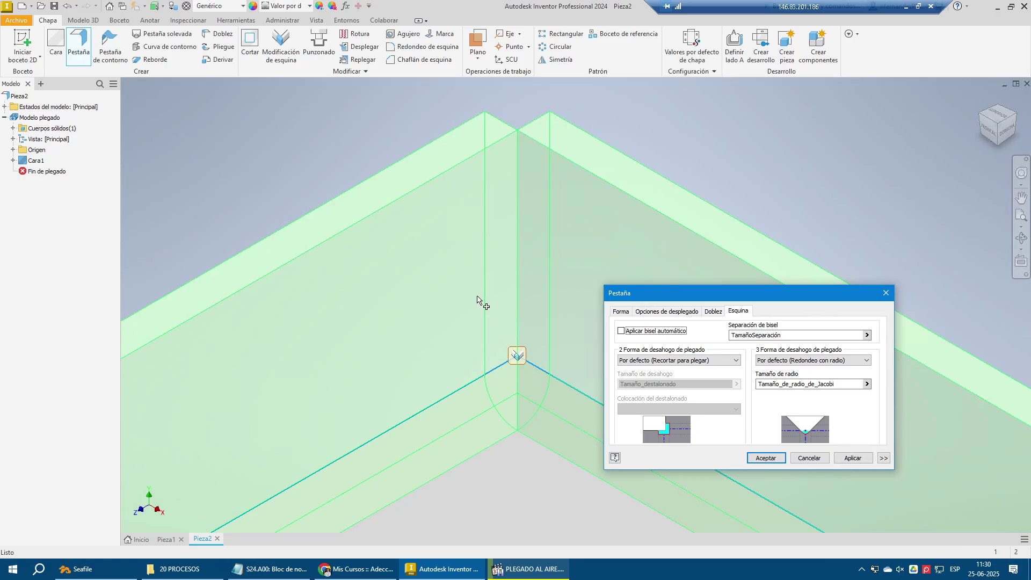
click(628, 311)
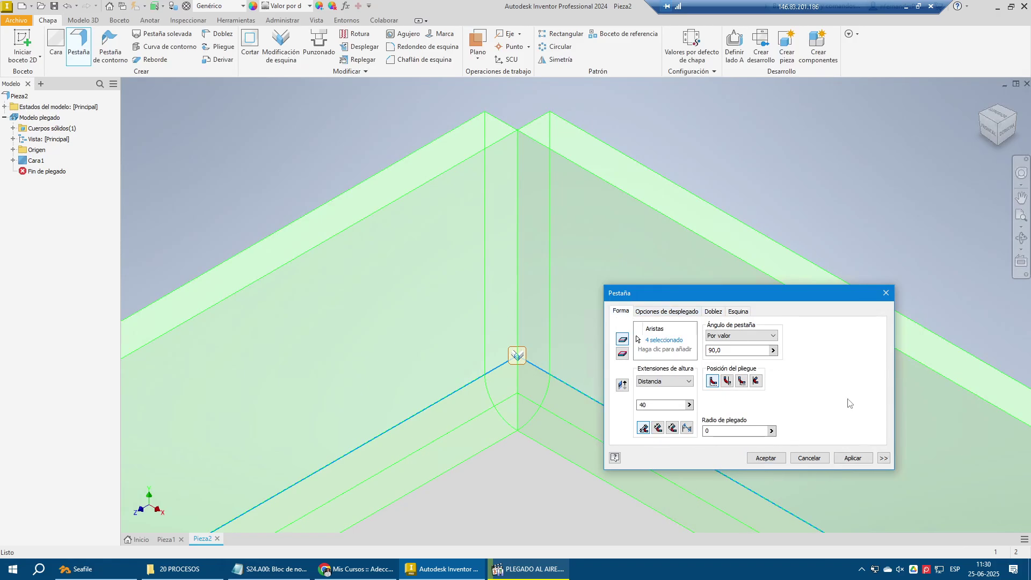
Apply the 40 mm flanges with zero bend radius to the plate's four edges and close the flange settings
click(852, 458)
click(809, 457)
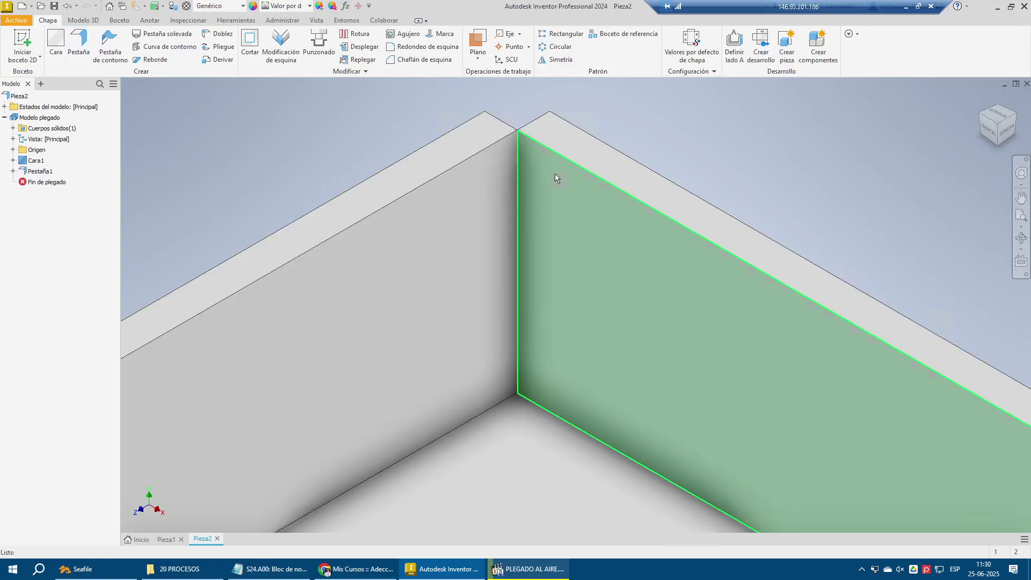
scroll(556, 170, down, 6)
scroll(572, 223, up, 2)
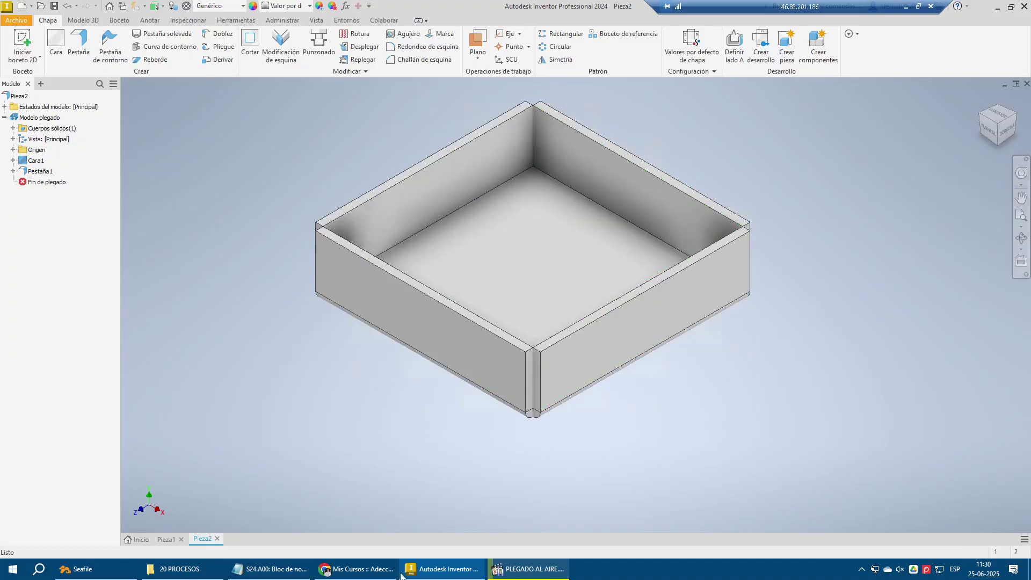
Switch to the notes, highlight the "CONTINUAR SÓLIDO": MODIFICACIONES line, review the items beneath it, and return to Inventor
click(268, 569)
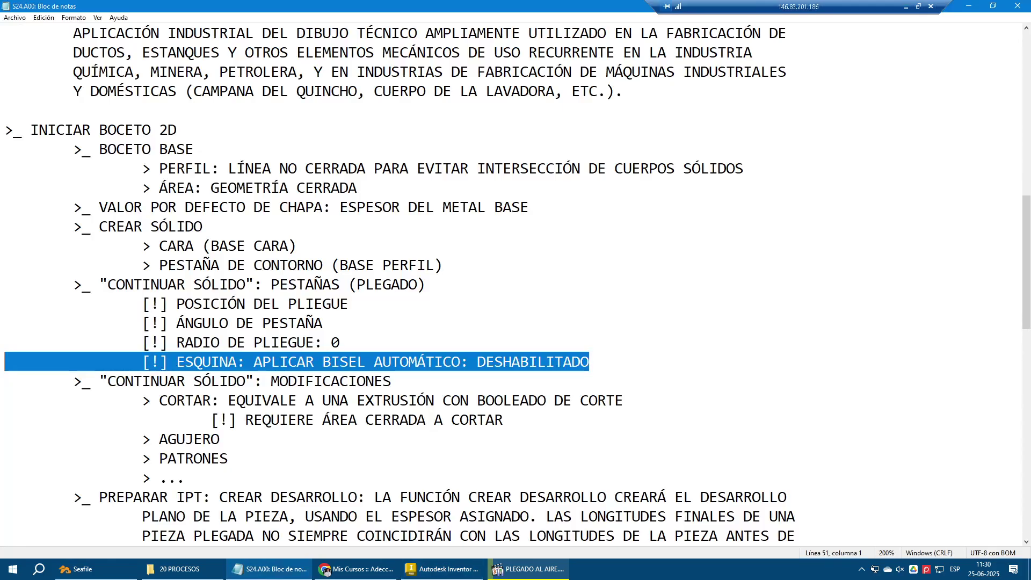
drag(395, 382, 74, 382)
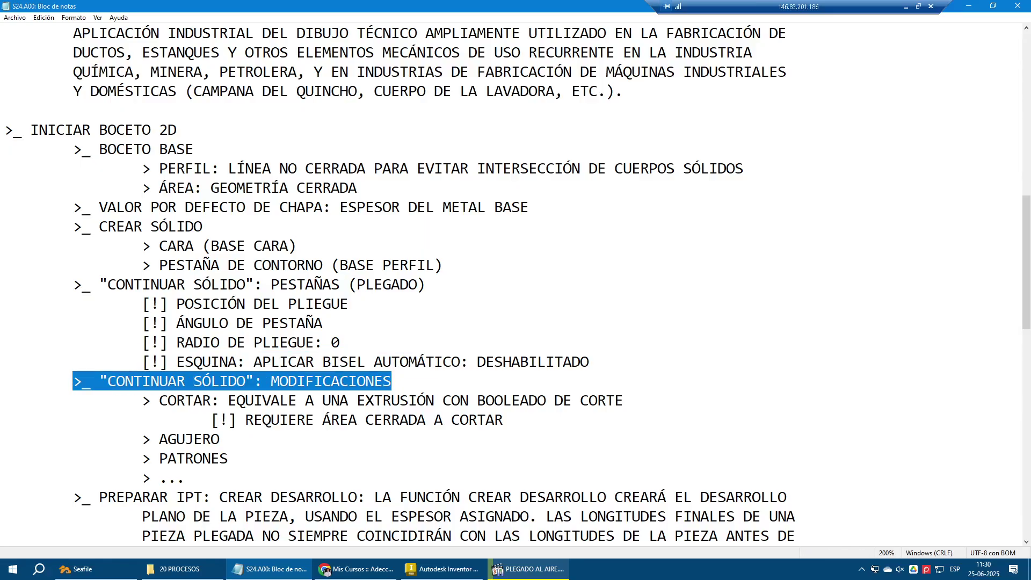
click(269, 569)
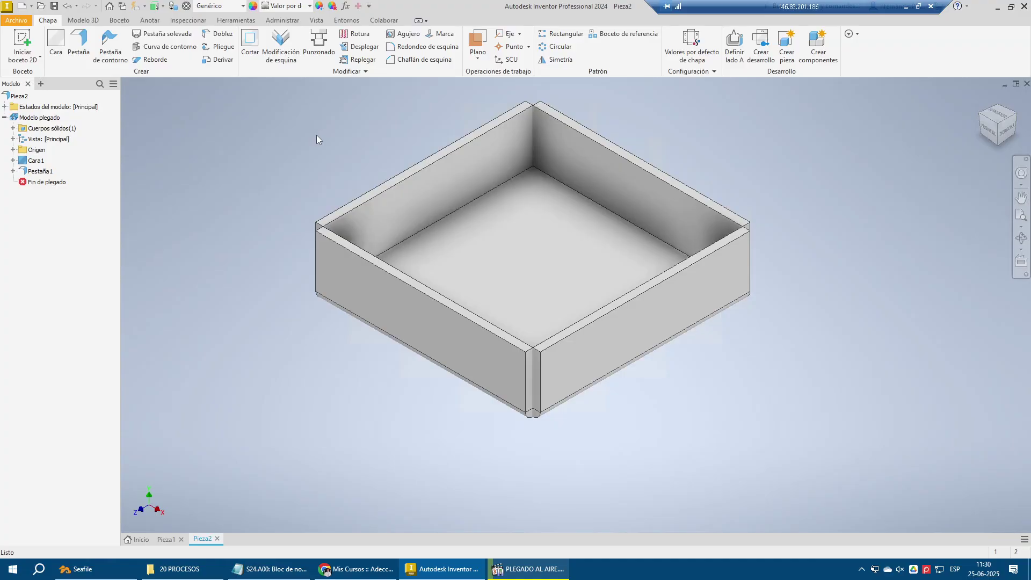
click(298, 571)
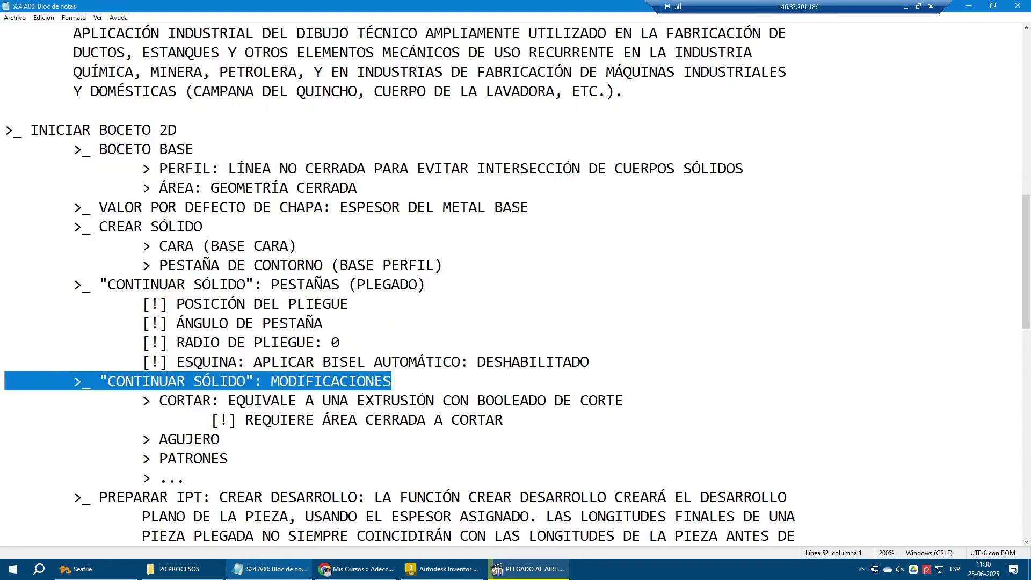
scroll(515, 285, down, 1)
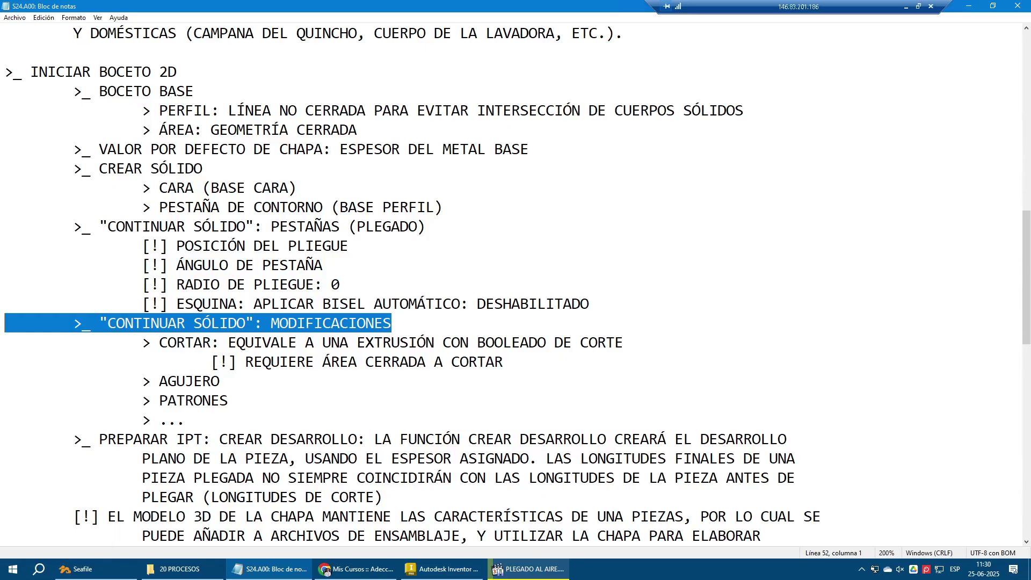
click(437, 569)
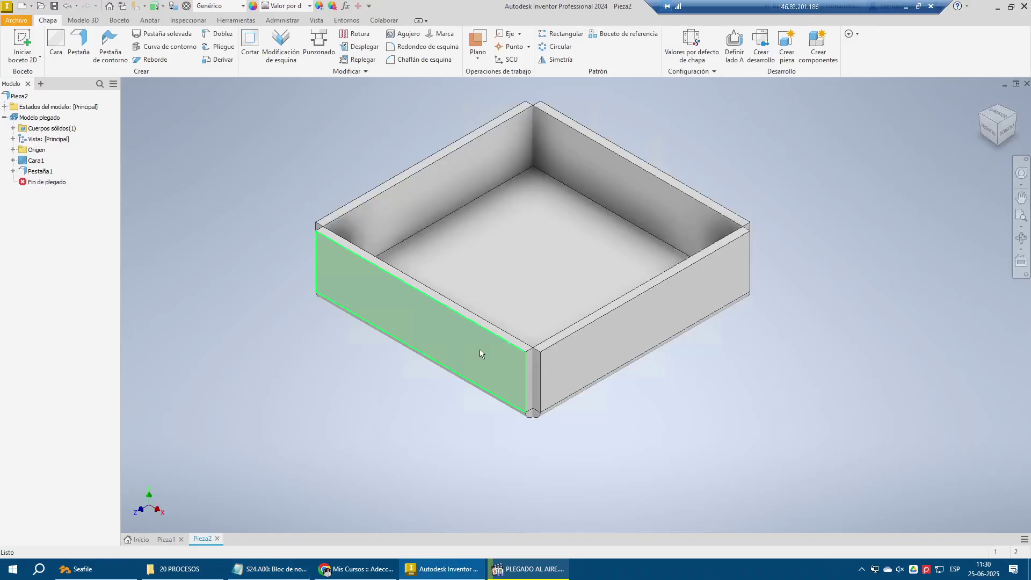
Start a sketch on the tray's inner base face and draw a 25 mm diameter circle on the vertical axis above the origin
click(9, 36)
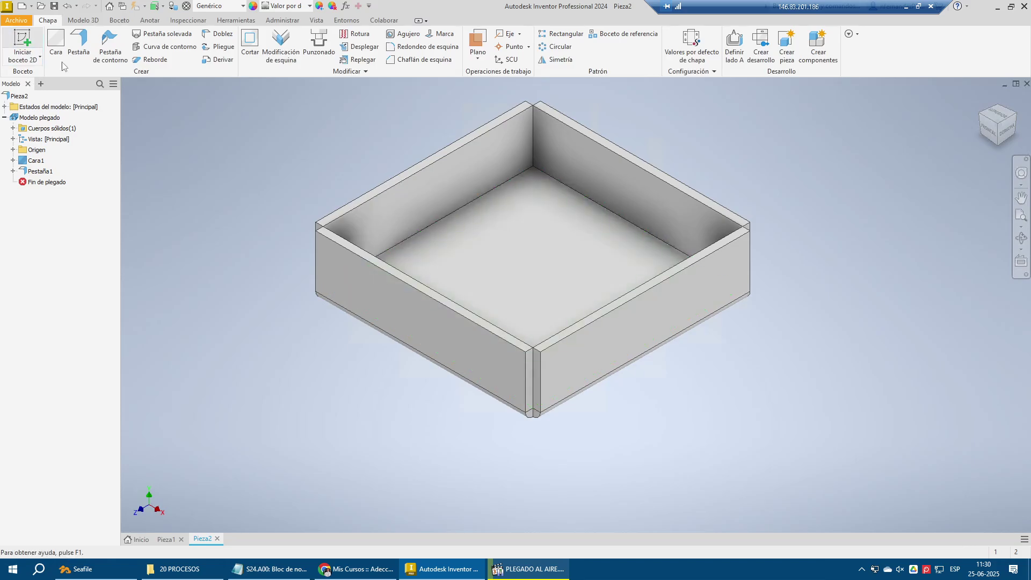
click(560, 224)
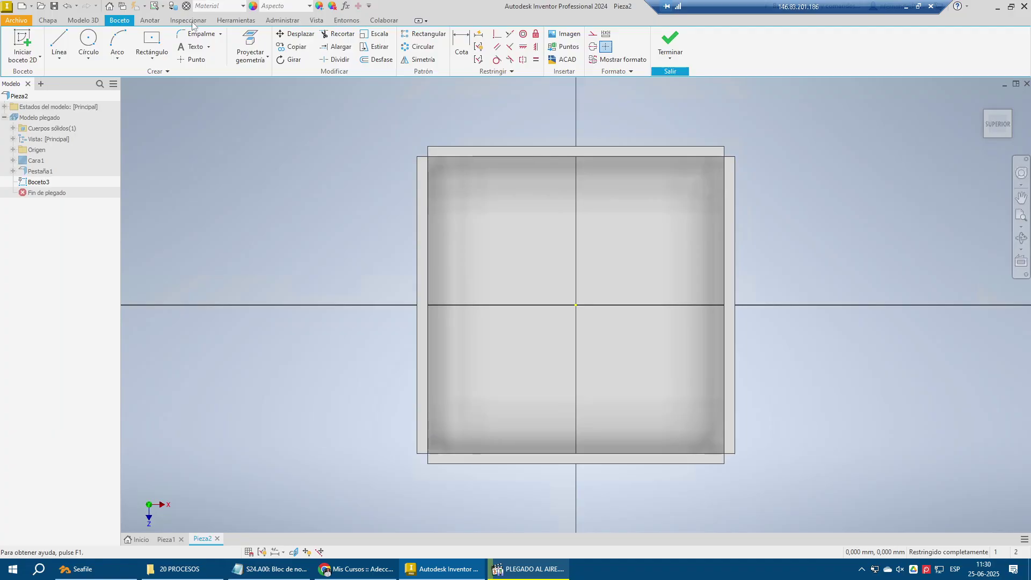
click(88, 41)
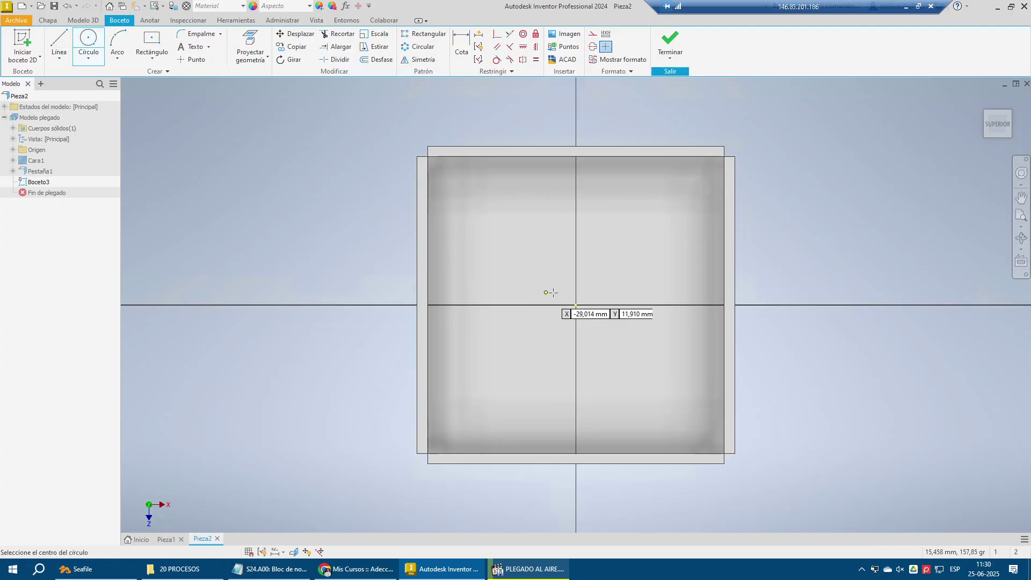
click(576, 213)
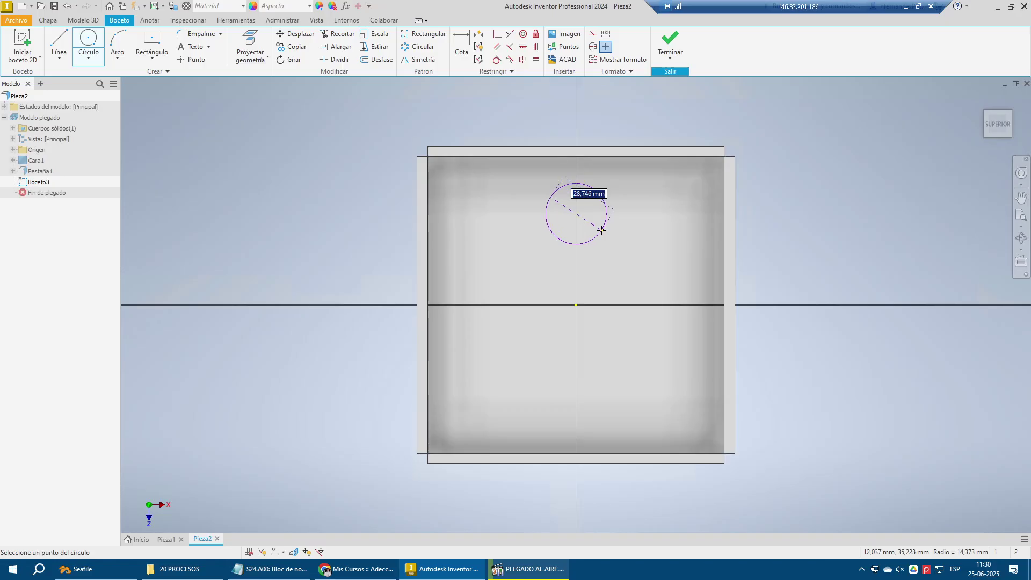
text(25)
key(Return)
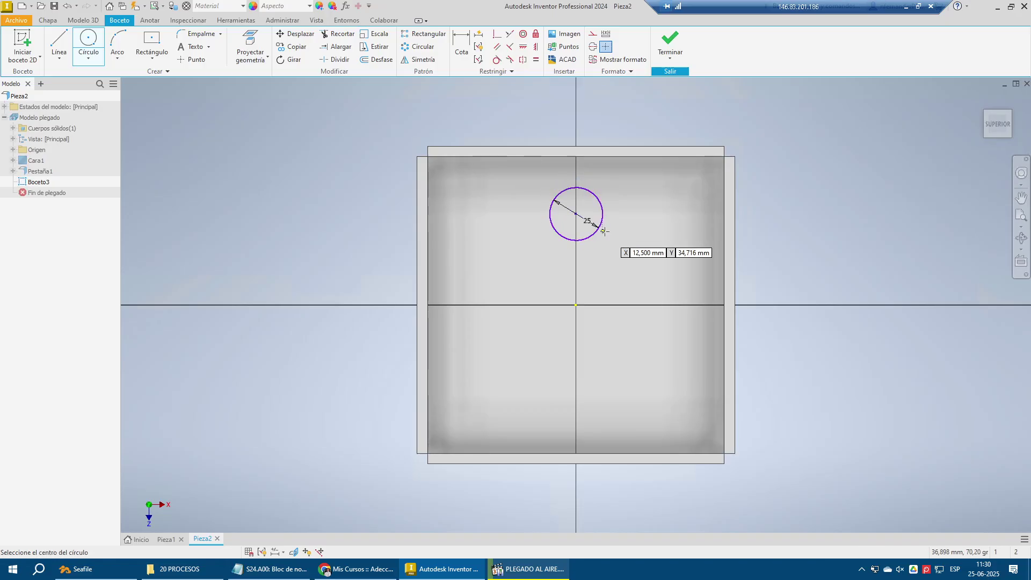
Dimension the circle's centre 40 mm from the origin and cut the circle through the base with the distance Grosor
click(461, 46)
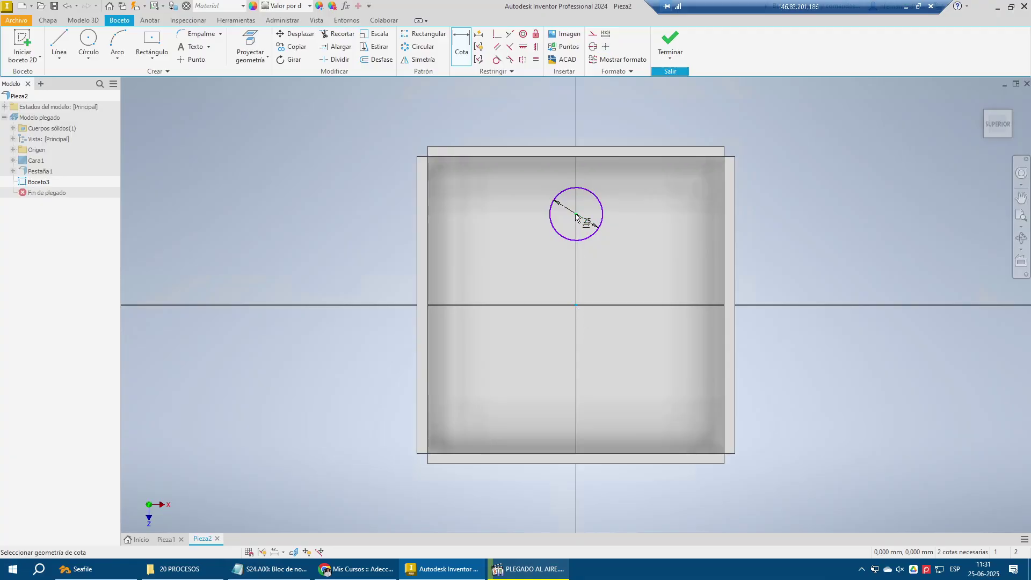
click(576, 214)
click(576, 305)
click(515, 234)
text(40)
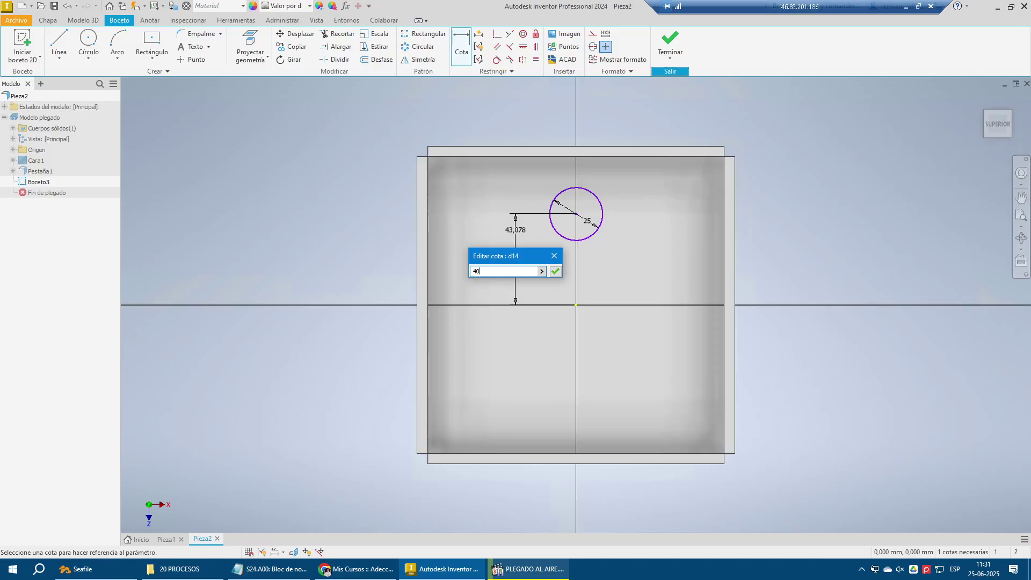
key(Return)
click(670, 42)
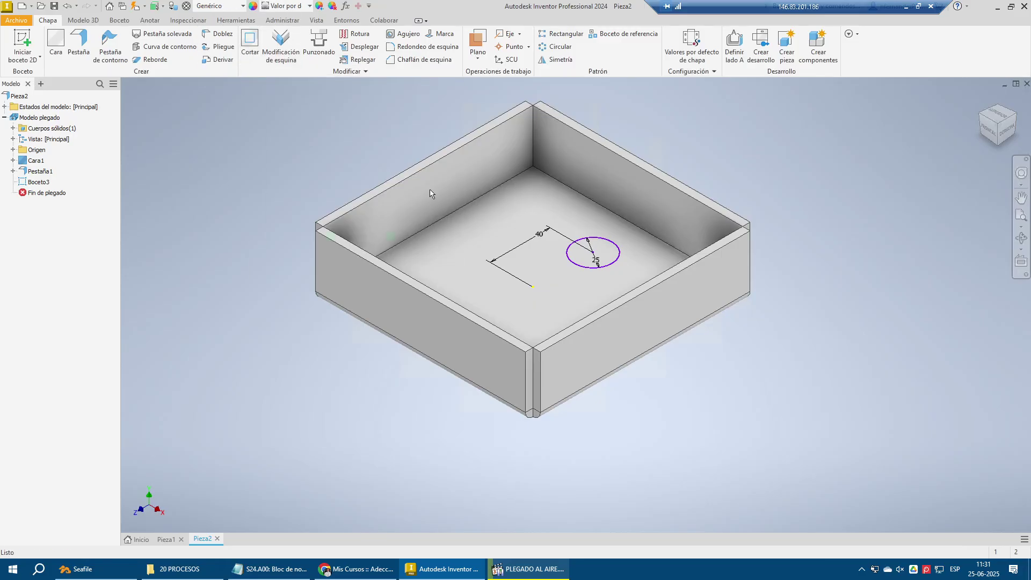
click(250, 42)
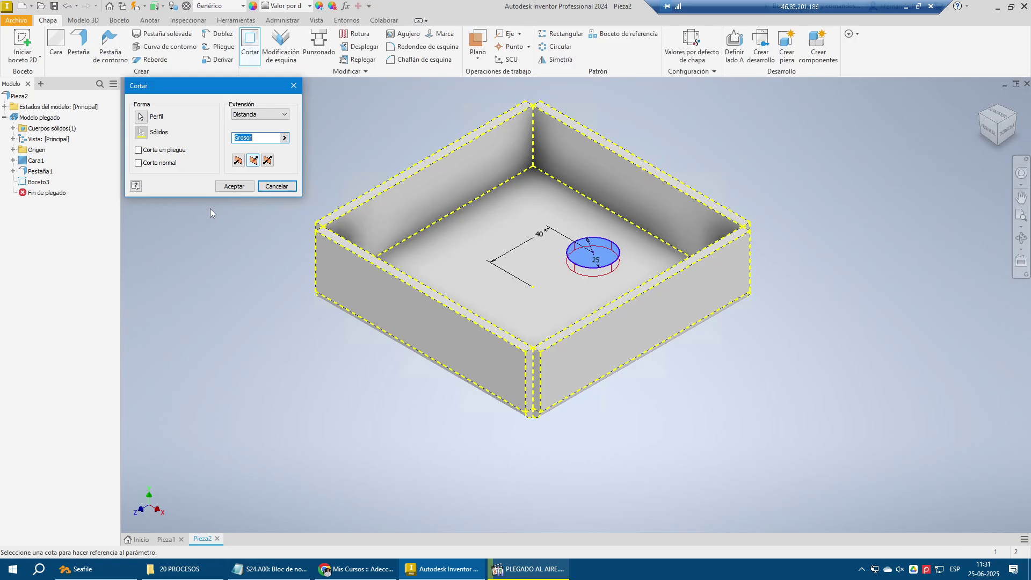
click(232, 188)
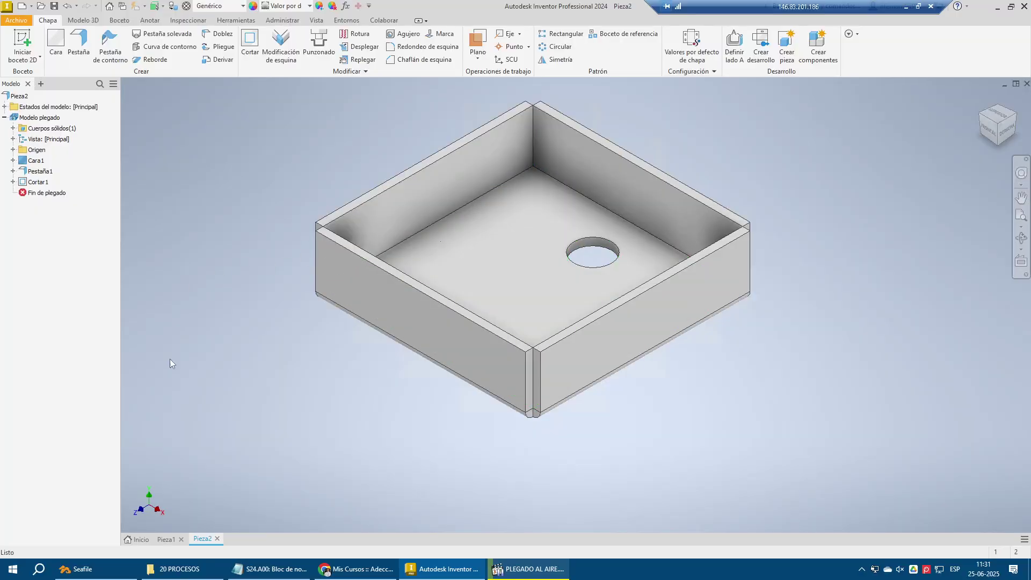
Switch to the notes, highlight the "AGUJERO" line, and return to Inventor
click(256, 572)
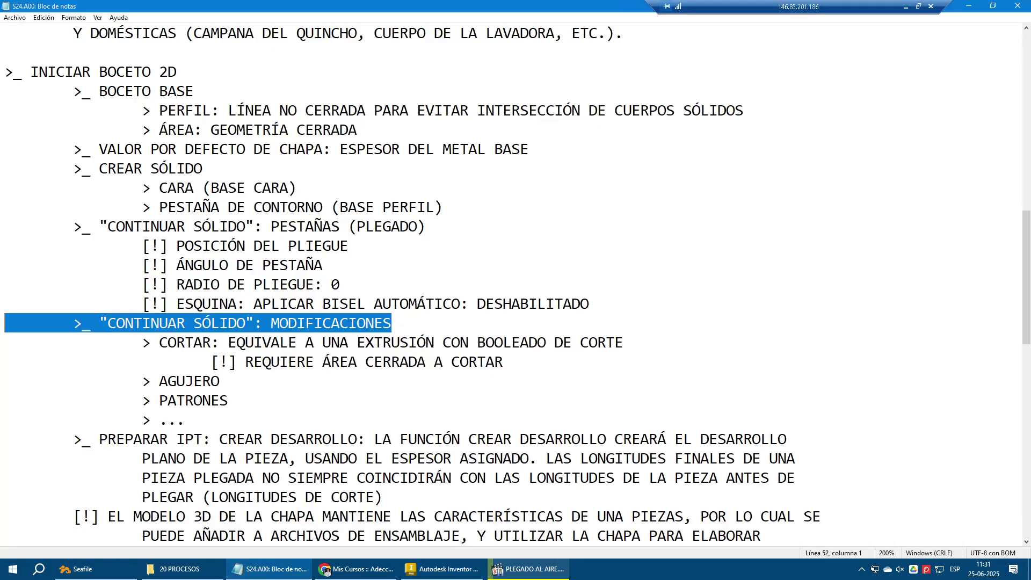
drag(224, 382, 6, 379)
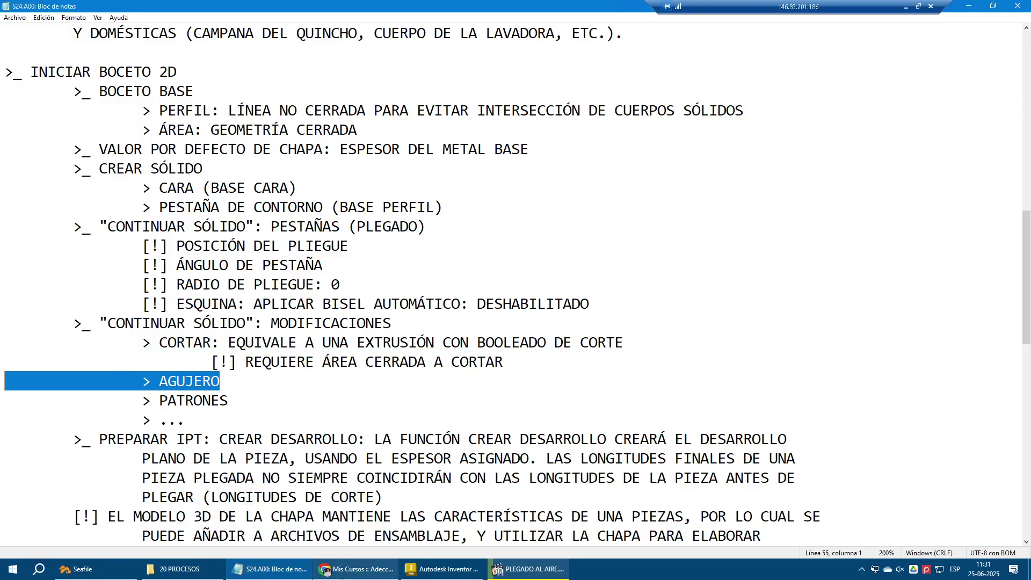
click(441, 569)
Sketch a point at the origin on the tray's inner base face and finish the sketch
click(23, 43)
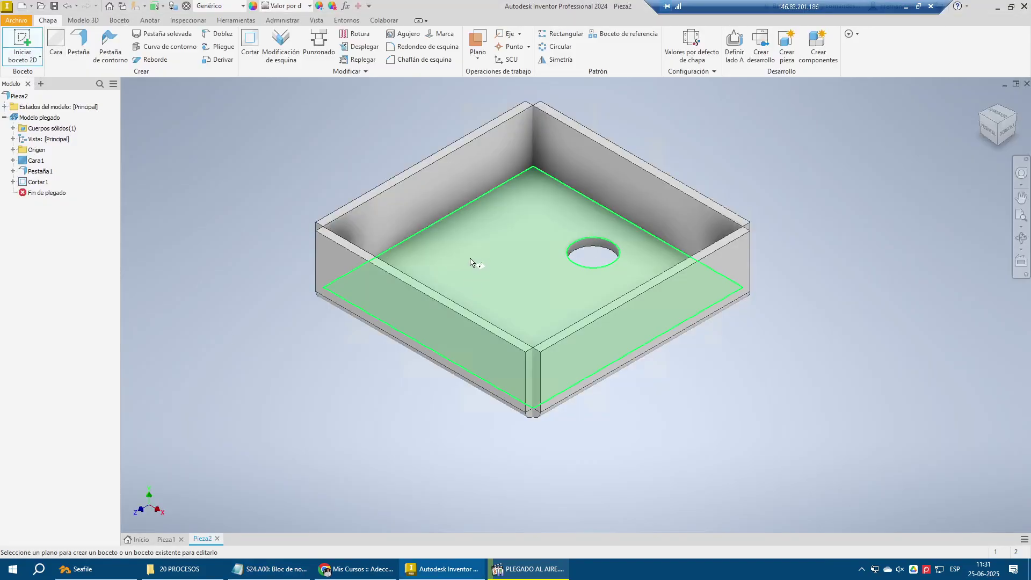
click(470, 260)
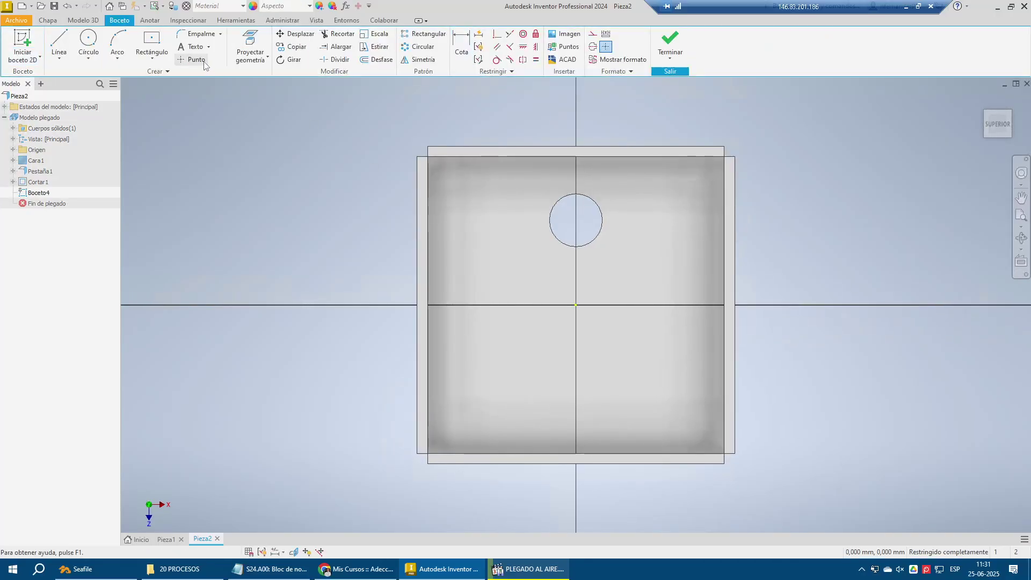
click(203, 63)
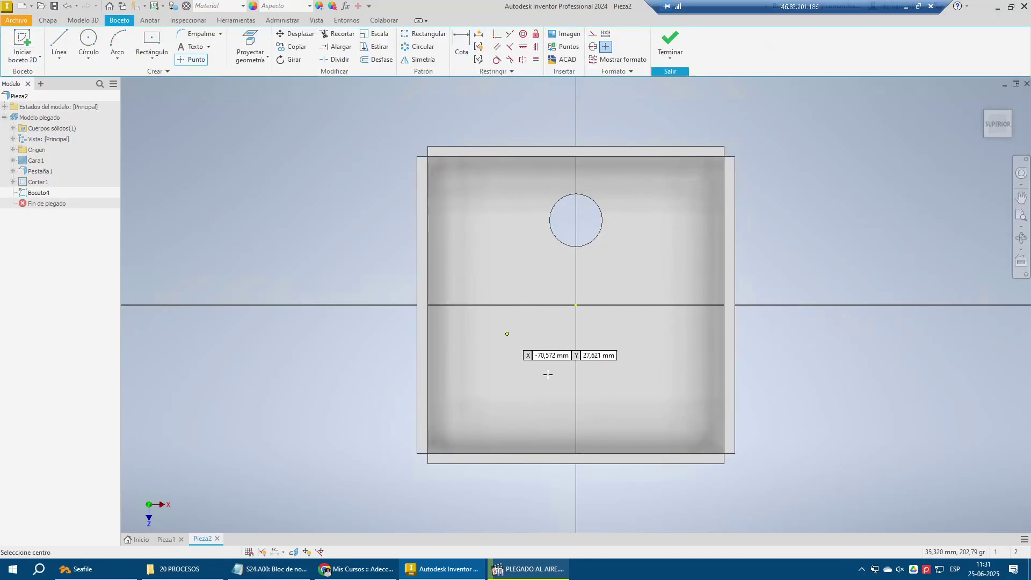
click(576, 305)
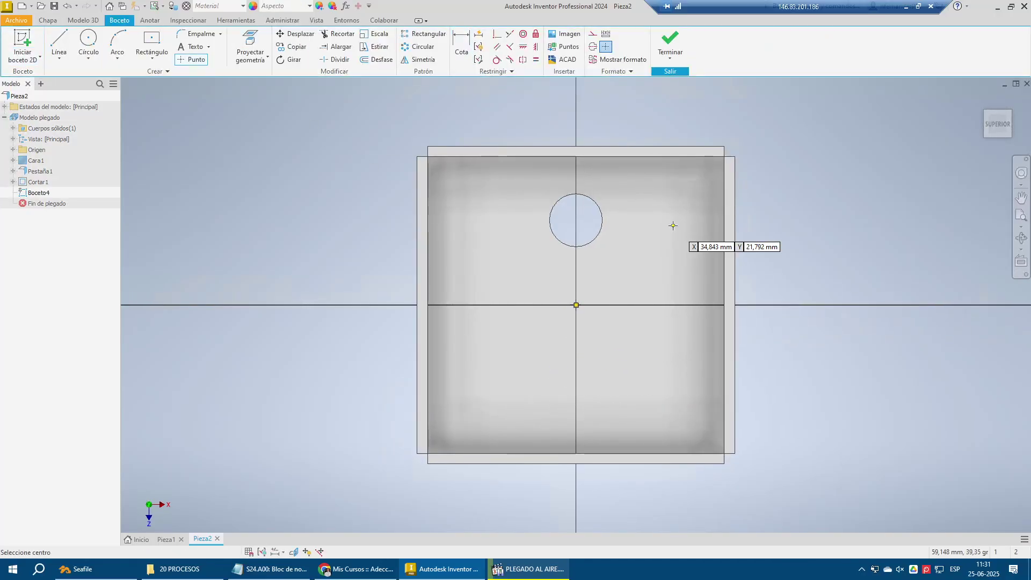
click(670, 39)
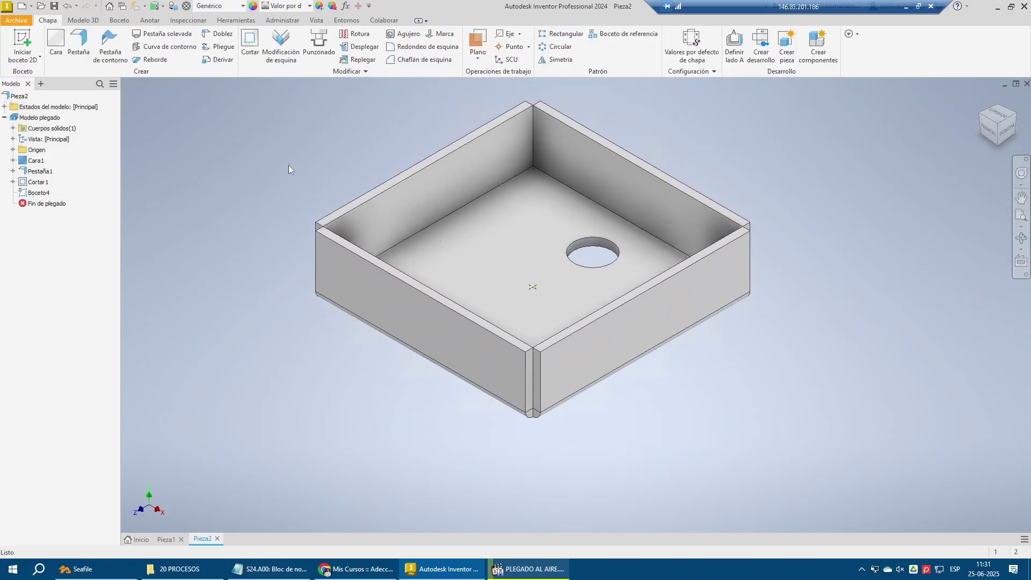
Create a simple 12 mm diameter hole at the sketched centre point, with the depth set to Grosor
click(414, 38)
scroll(536, 291, up, 5)
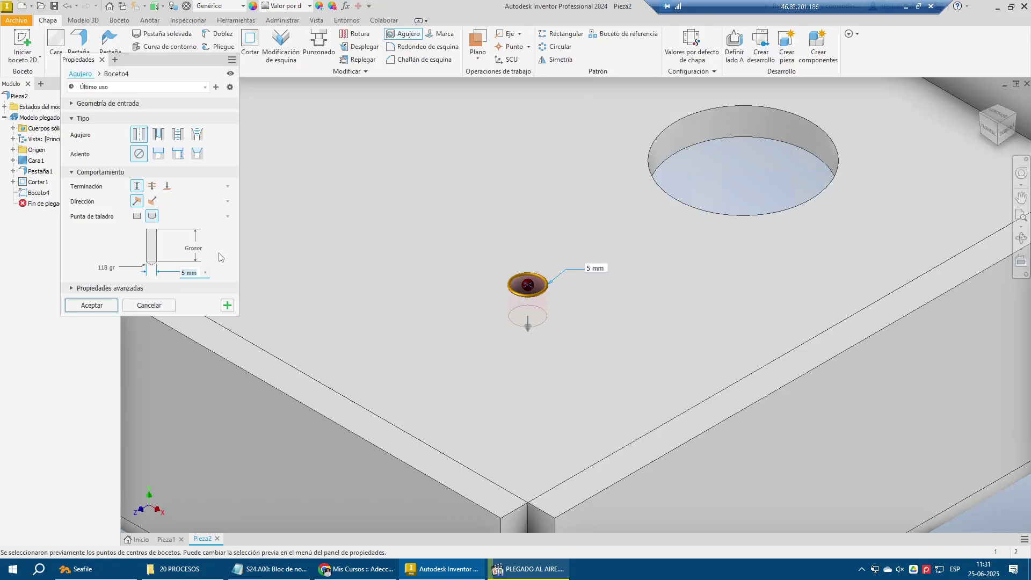
text(12)
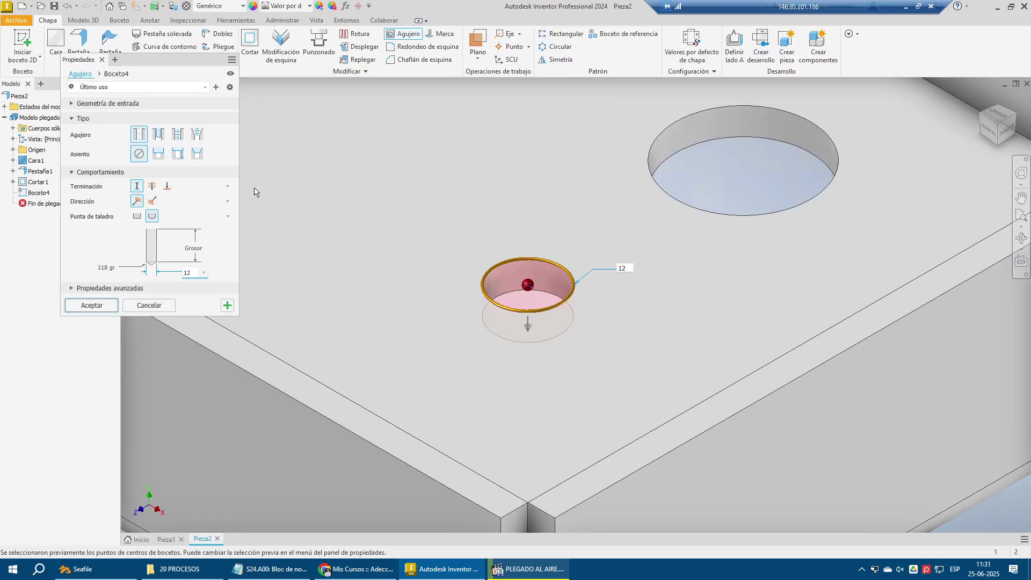
click(92, 305)
scroll(518, 287, down, 5)
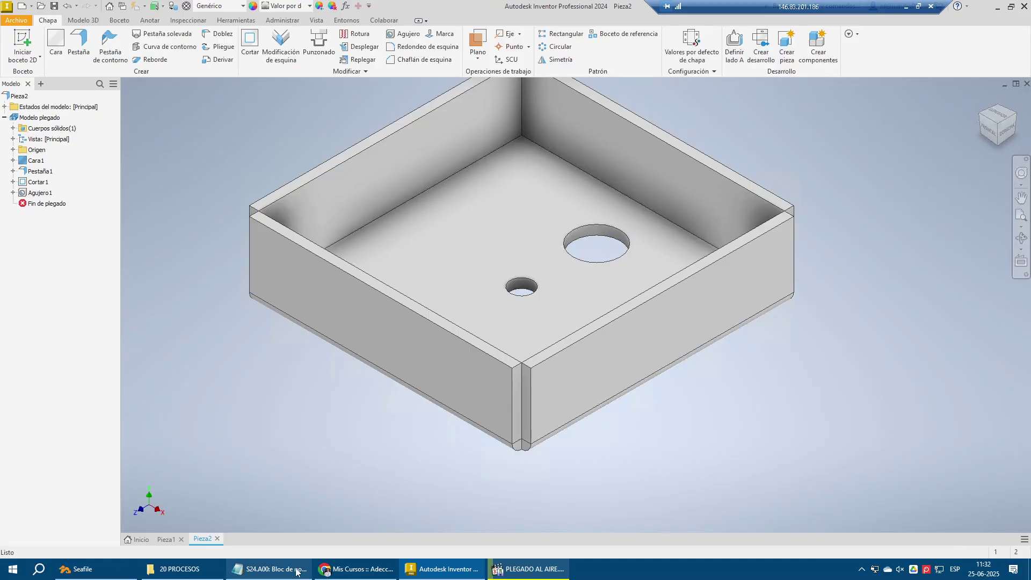
Switch to the notes, go to the "PATRONES" item under the modifications, and return to Inventor
click(269, 569)
key(Down)
key(End)
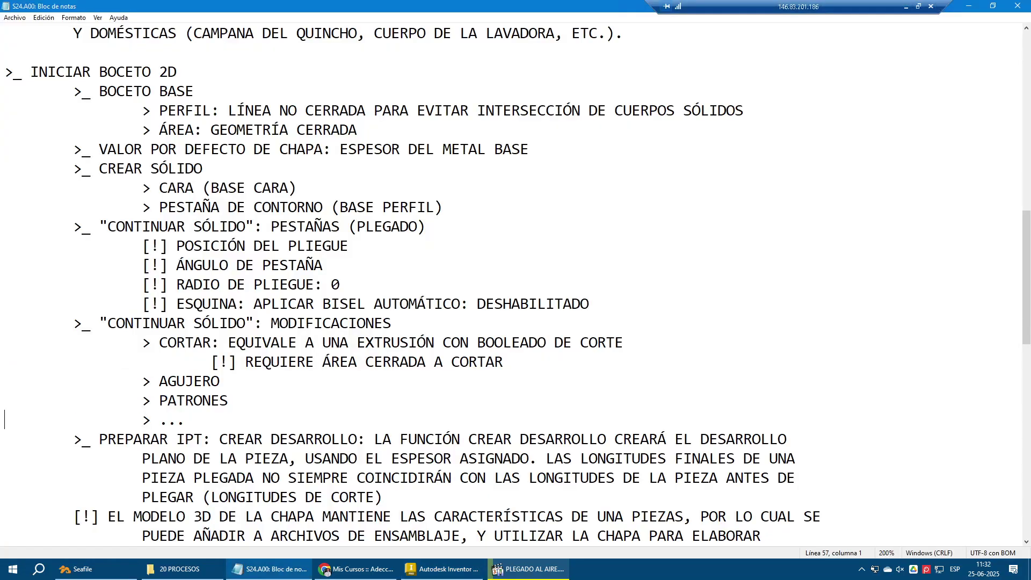
key(shift+Home)
click(440, 569)
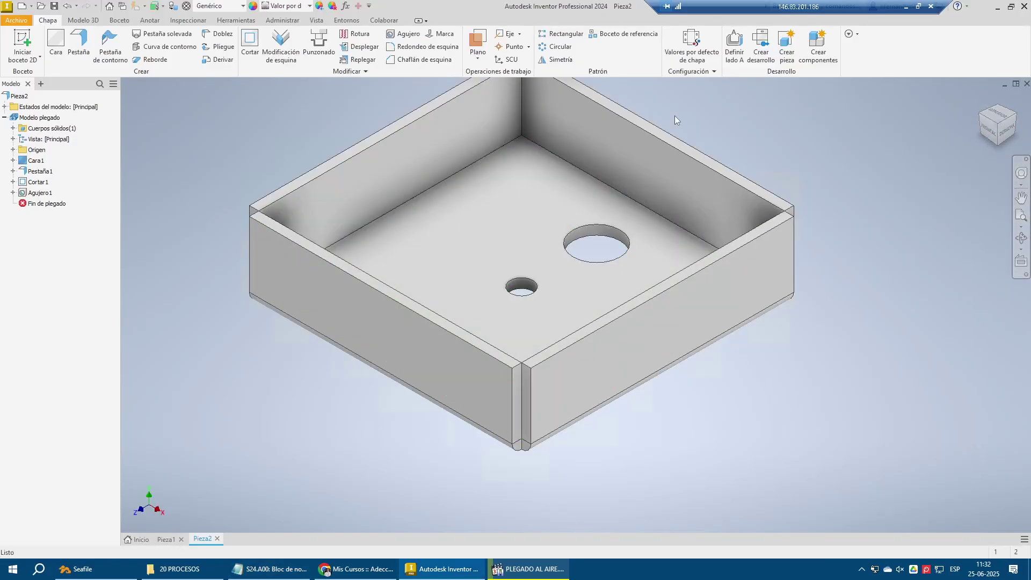
Create a circular pattern of the 25 mm cut around the central hole's axis, with 6 occurrences over 360 degrees
click(558, 46)
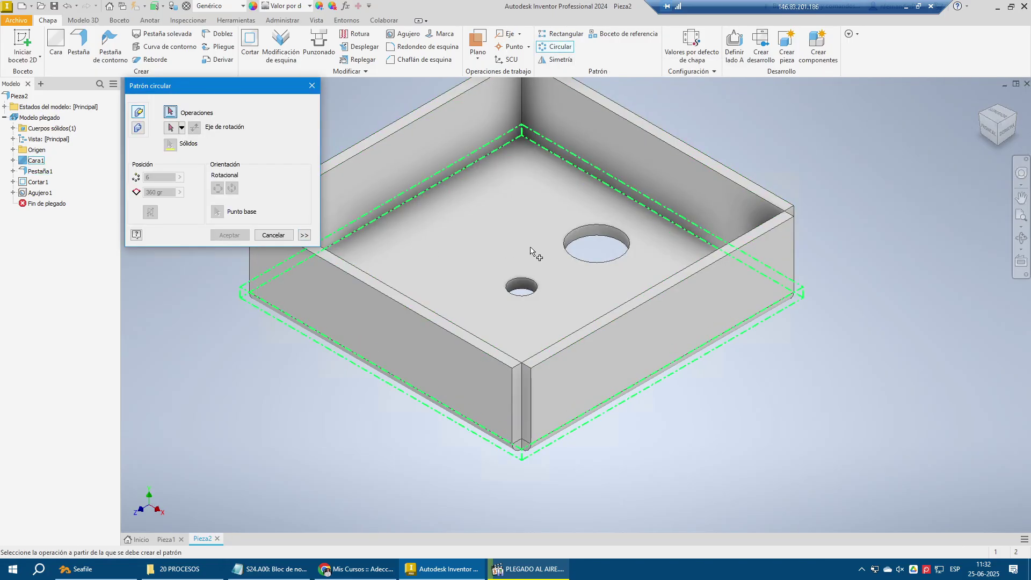
click(577, 241)
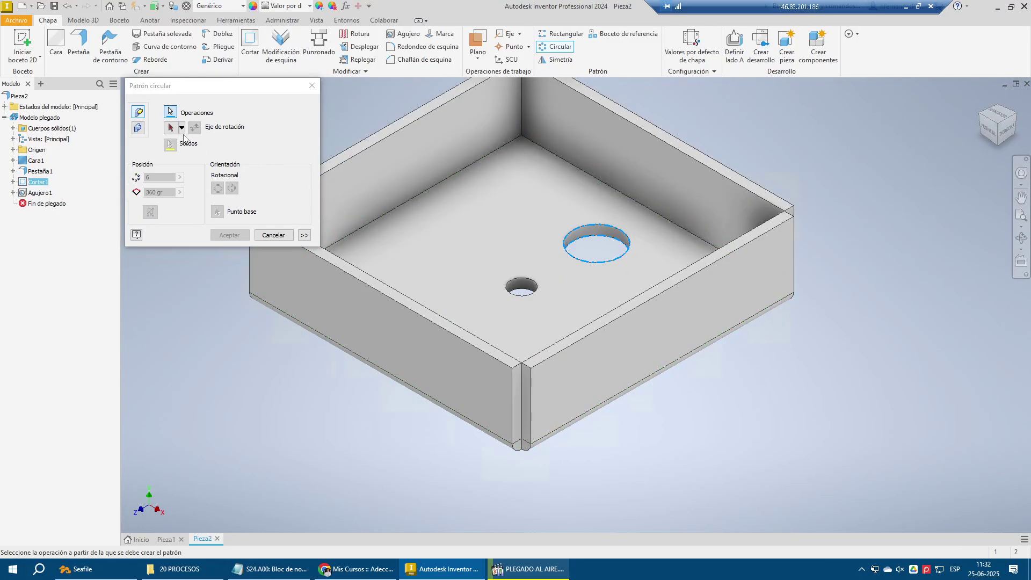
click(171, 129)
click(522, 289)
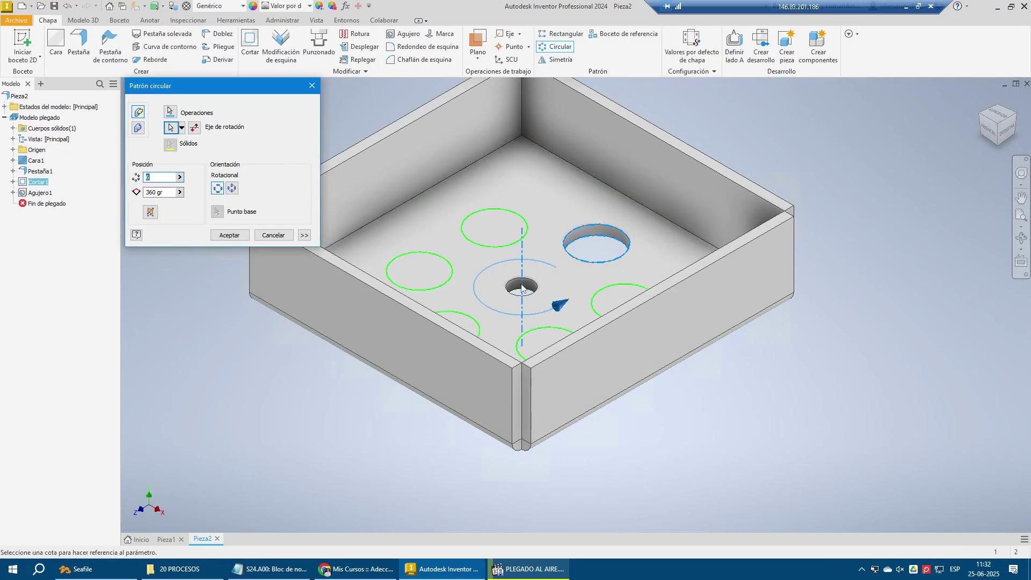
click(997, 114)
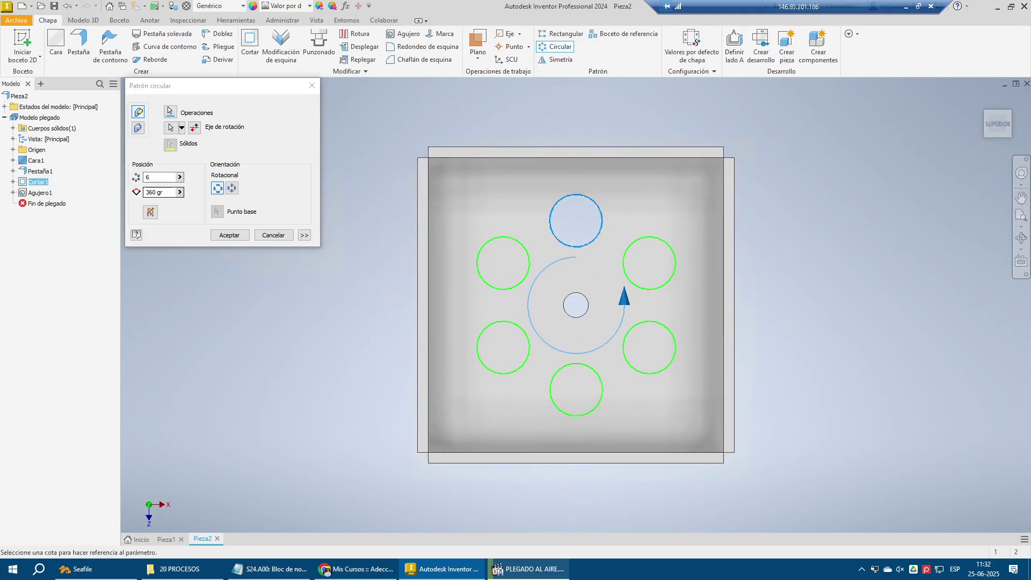
click(229, 235)
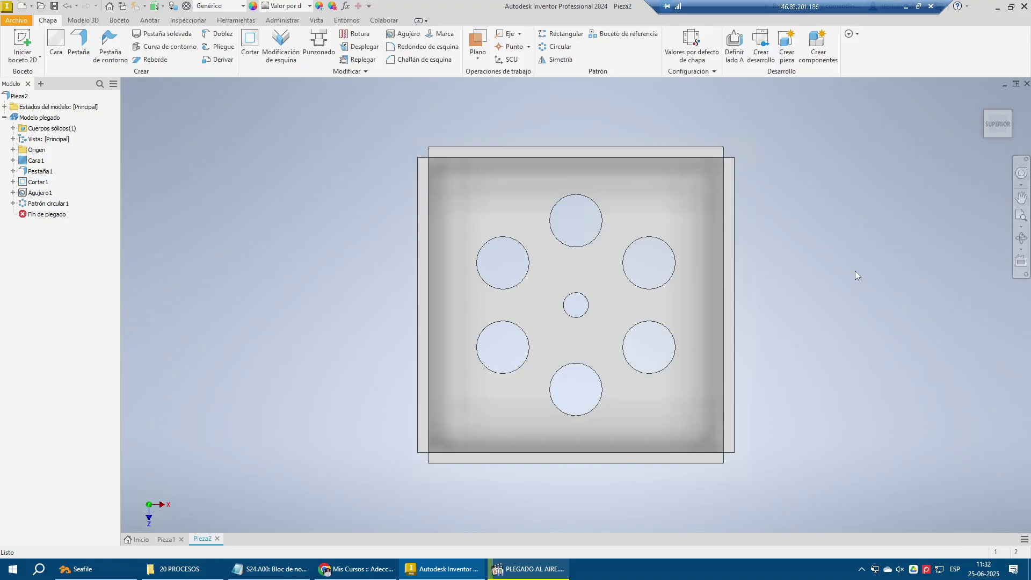
Switch to the notes, highlight the "CREAR DESARROLLO" explanation under "PREPARAR IPT", and return to Inventor
click(983, 100)
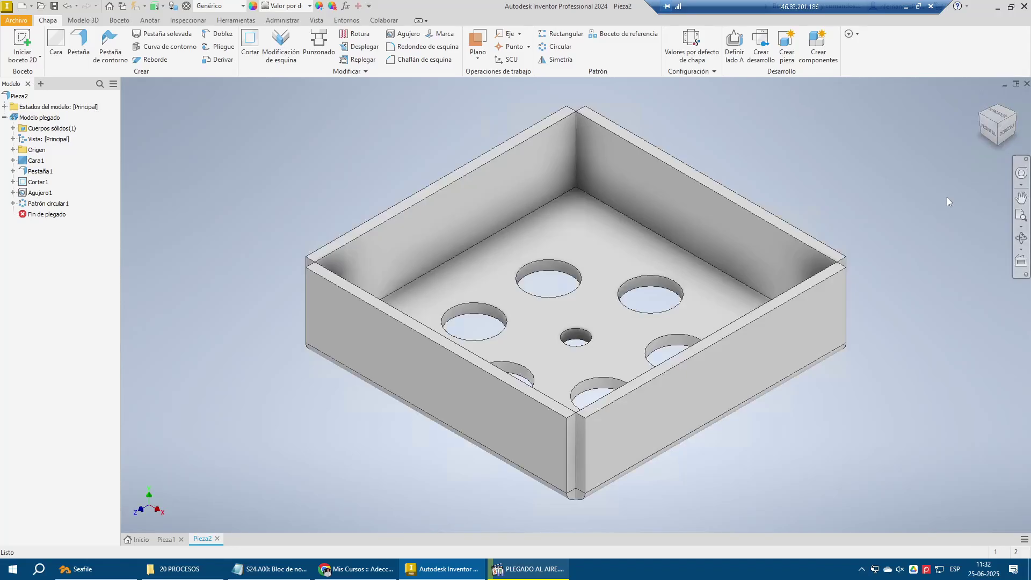
click(273, 570)
scroll(516, 285, down, 2)
key(Down)
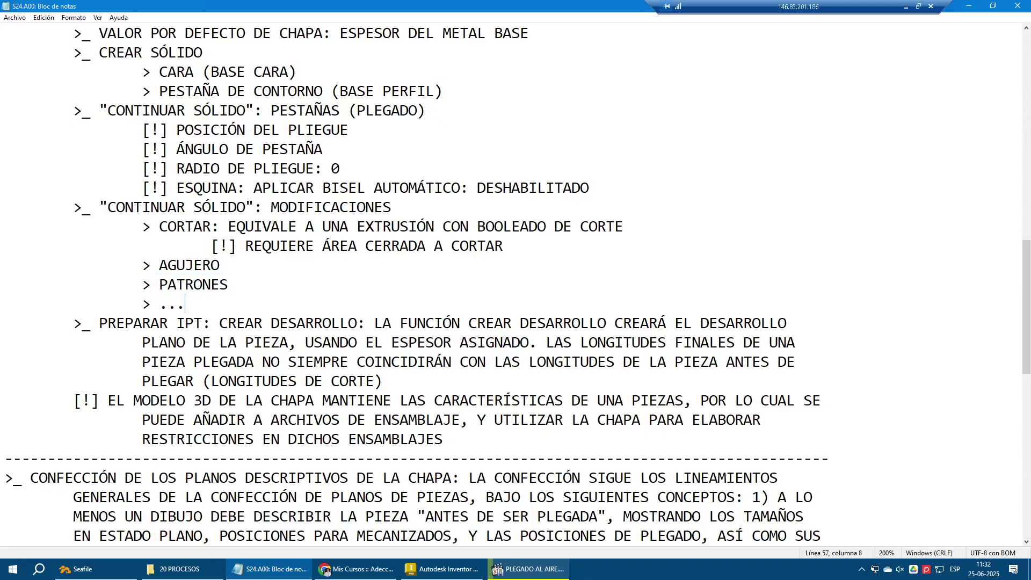
key(End)
key(shift+Home)
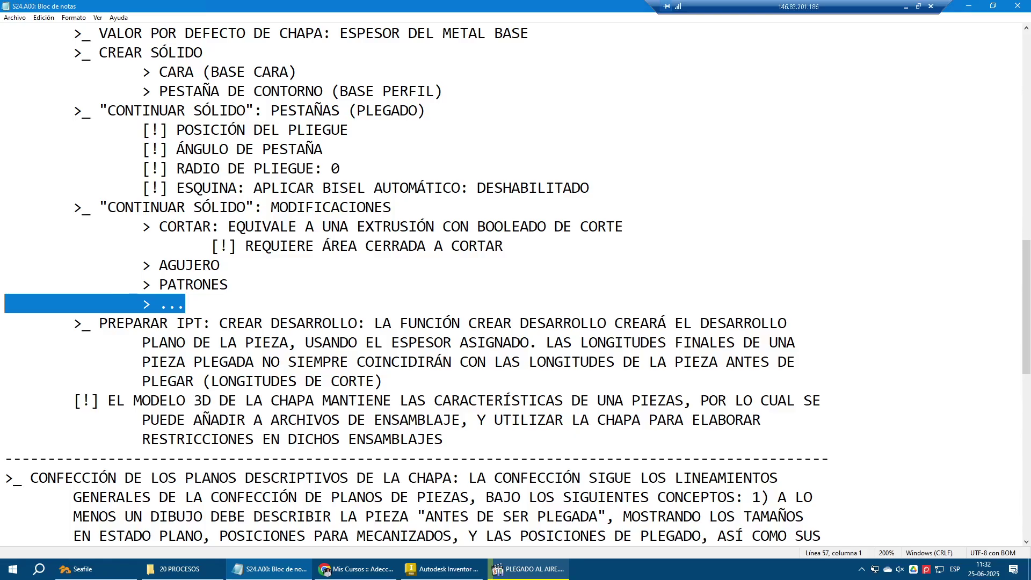
drag(383, 381, 219, 323)
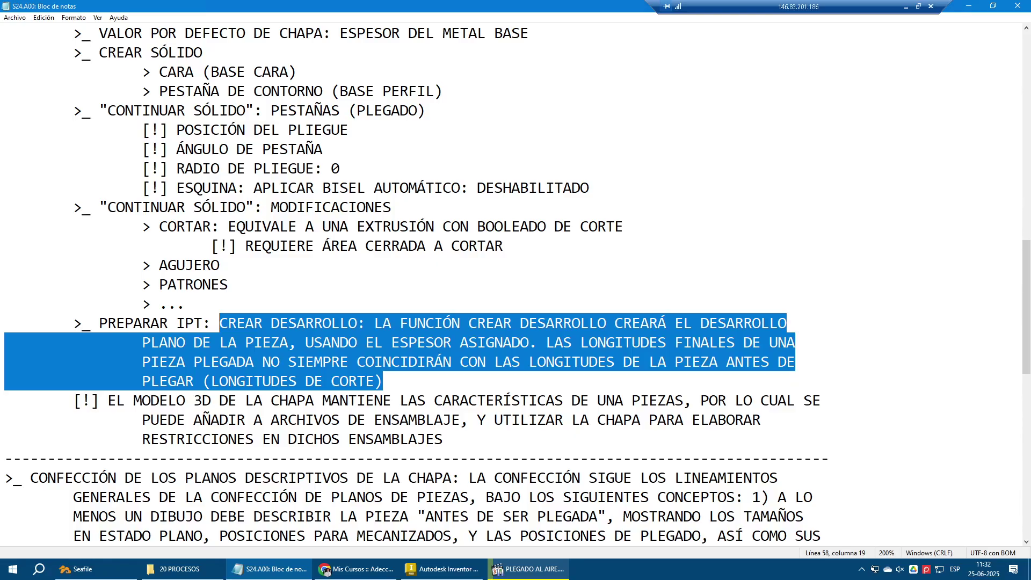
click(269, 569)
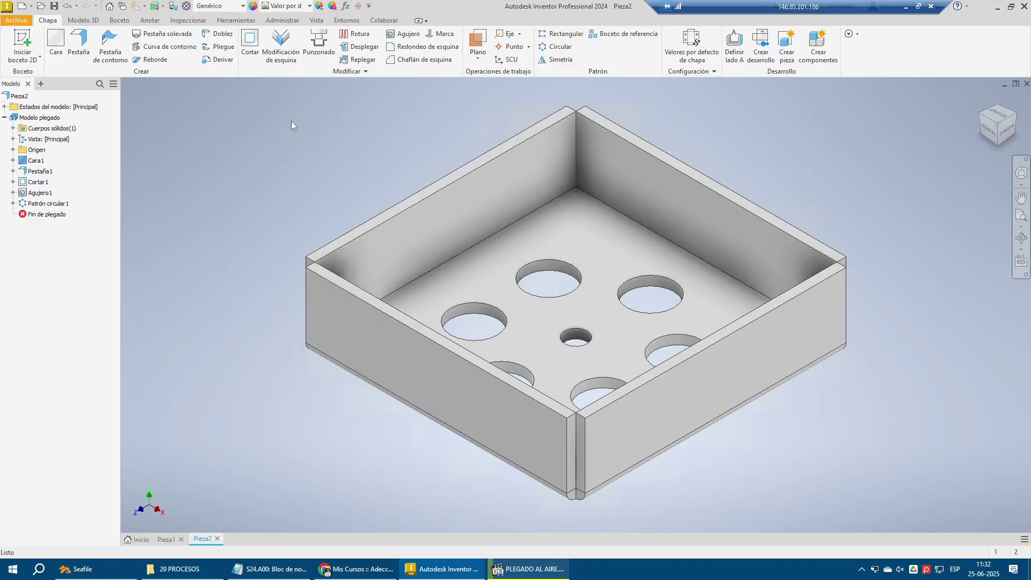
Measure the distance between the outer faces of two opposite flanges of the folded tray
click(188, 20)
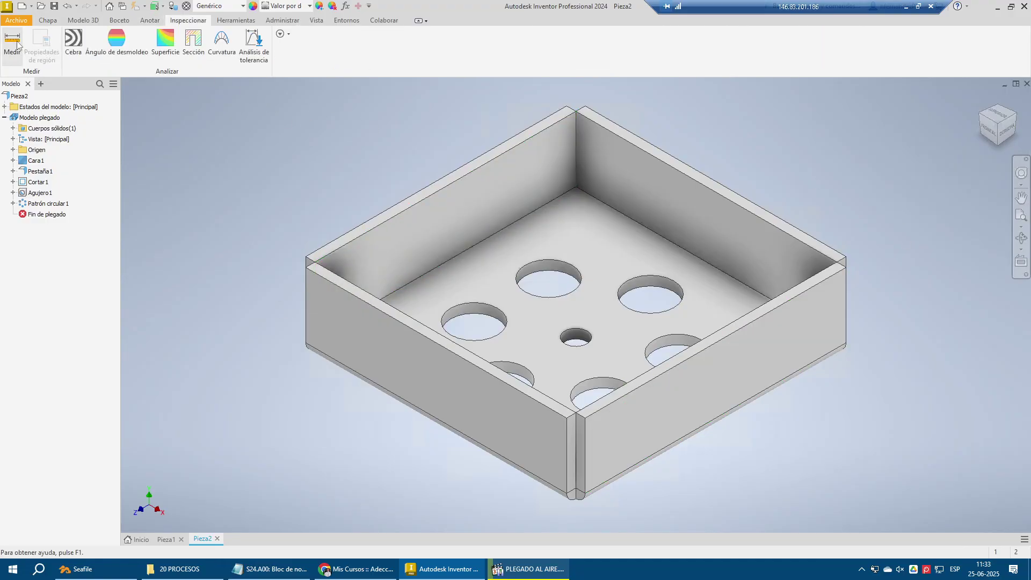
click(12, 40)
click(339, 346)
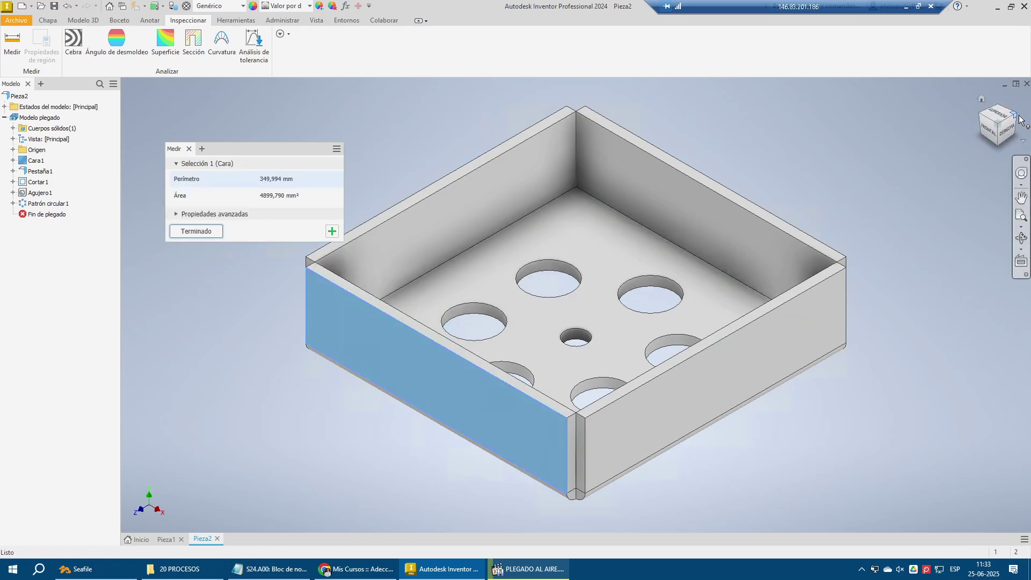
key(F6)
click(784, 328)
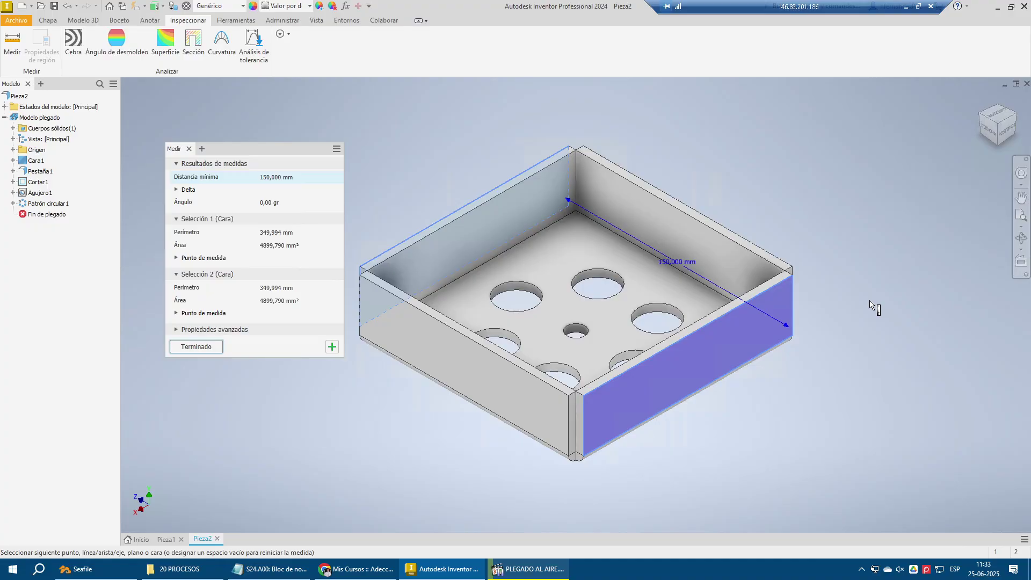
Restart the measurement and measure the tray's height from a flange's upper edge face to the underside of the base
click(871, 307)
scroll(617, 368, down, 5)
click(610, 346)
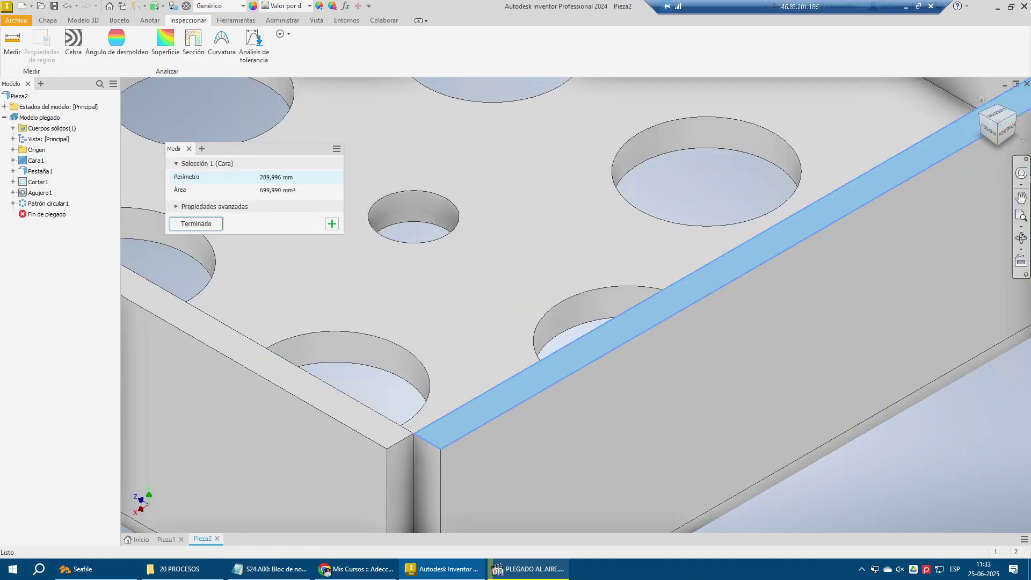
key(F6)
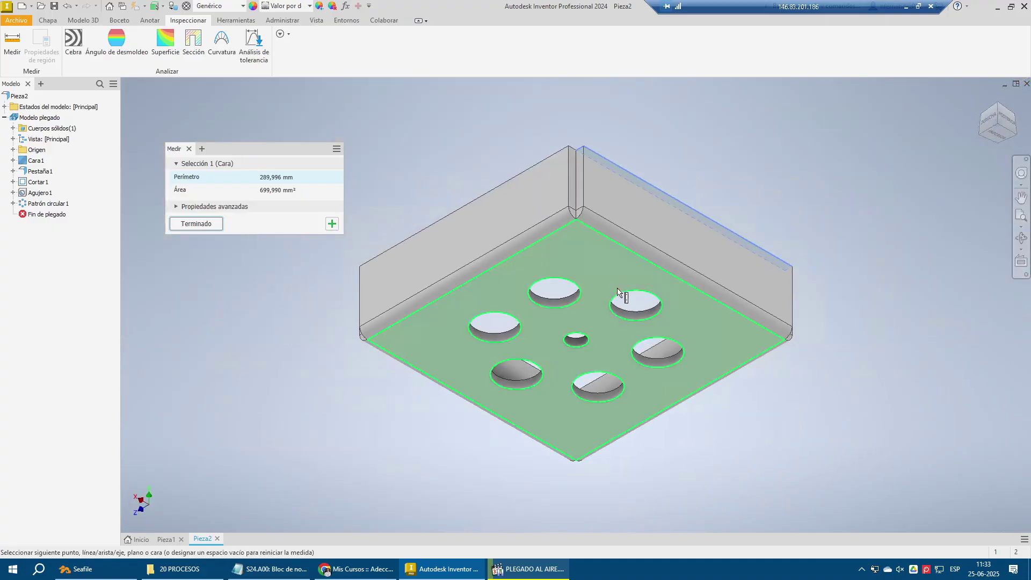
click(593, 263)
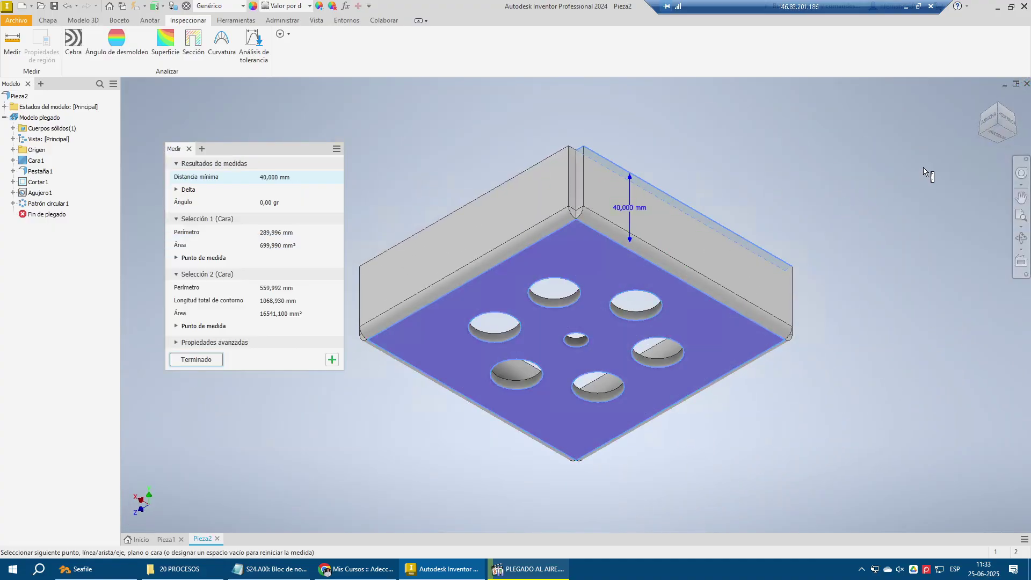
click(995, 121)
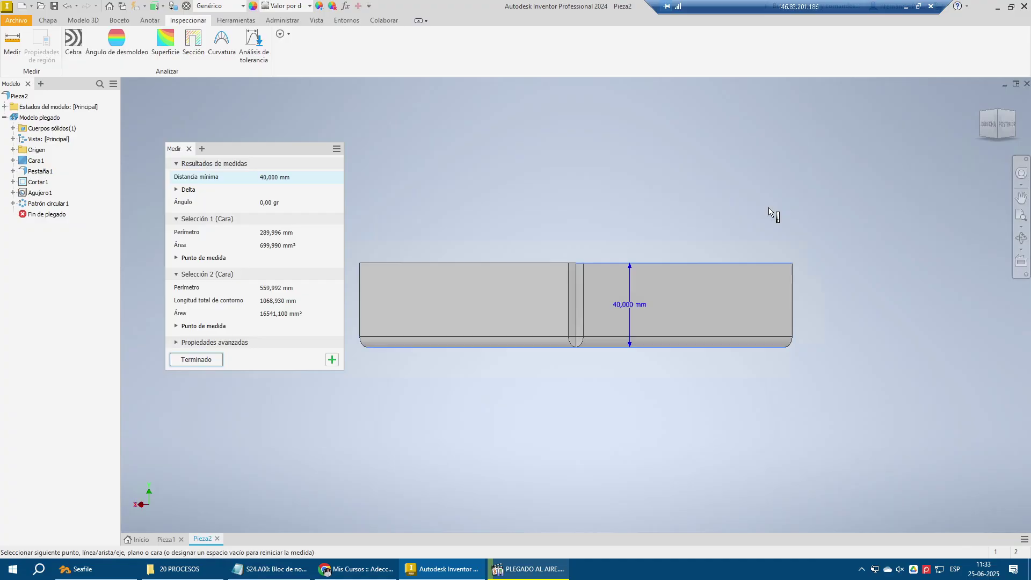
key(Escape)
Create the flat pattern (Desarrollo) of the folded tray
click(978, 95)
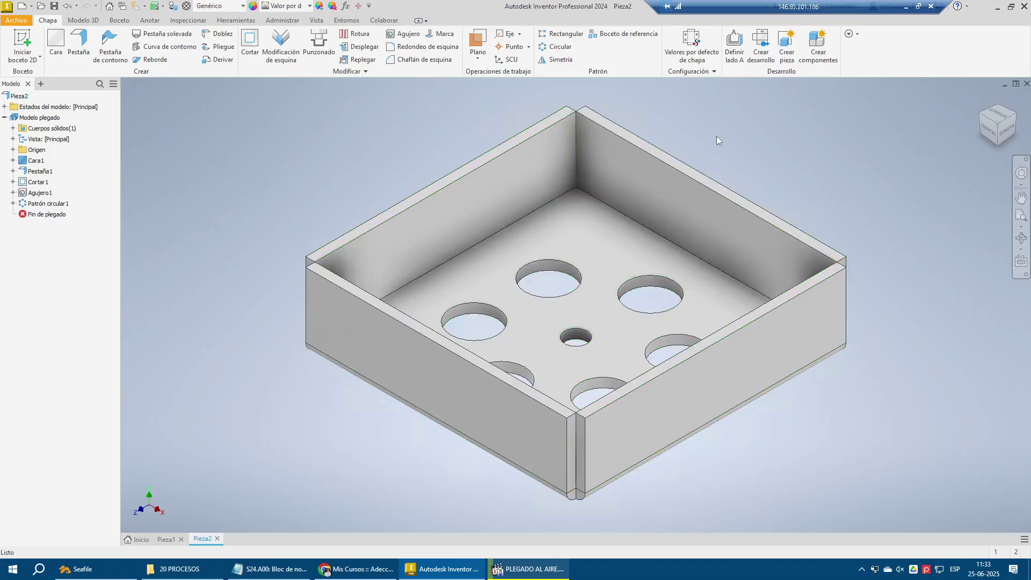
click(759, 53)
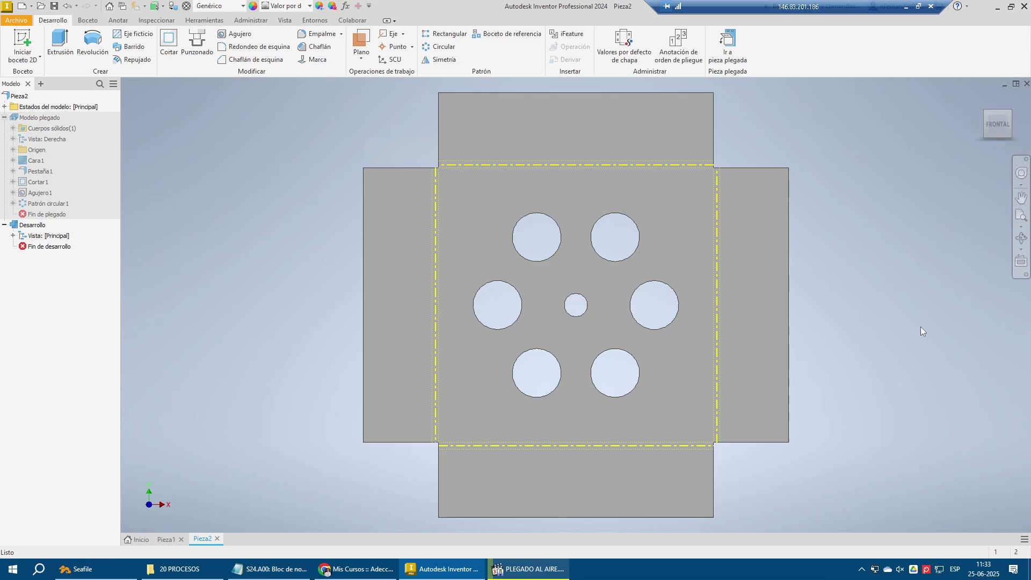
Open the Windows Calculator beside the flat pattern and add 40 twice to 150
click(38, 568)
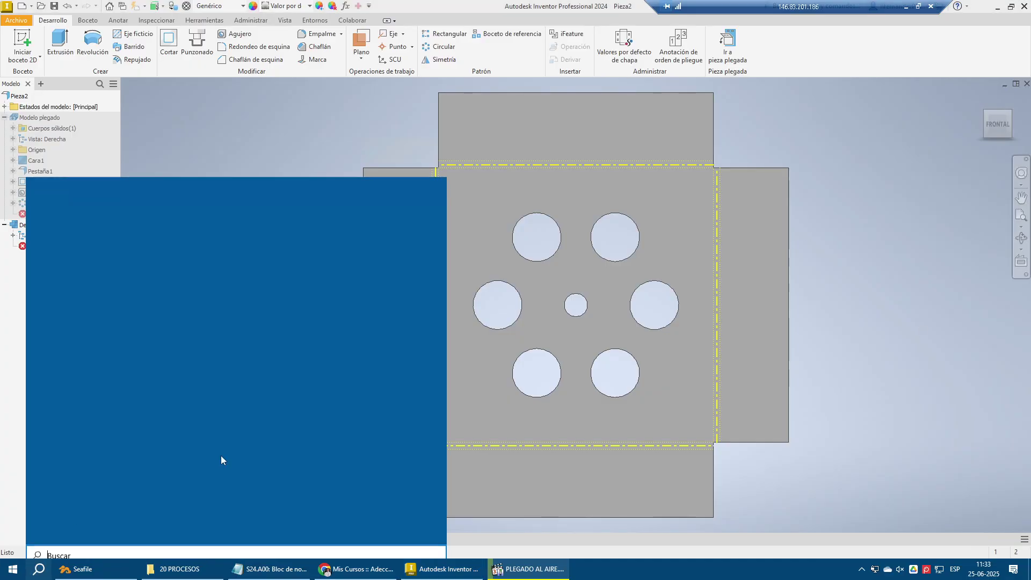
text(CAL)
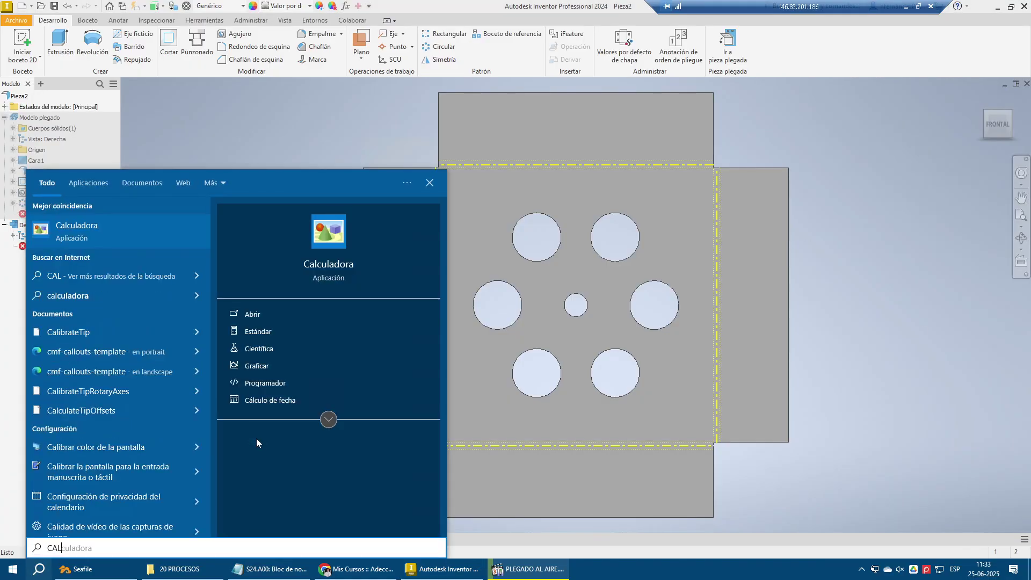
key(Return)
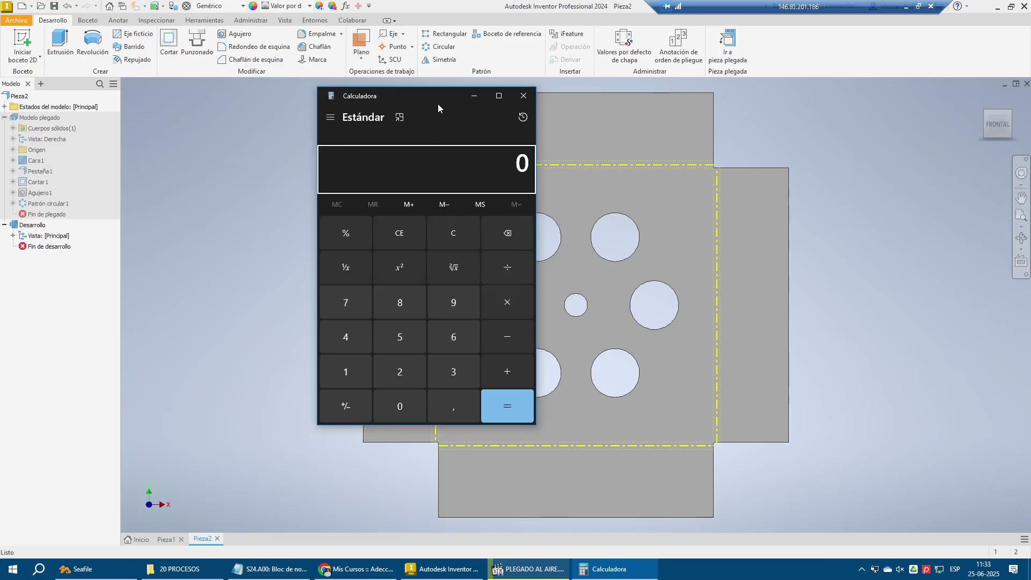
drag(438, 104, 148, 127)
text(150)
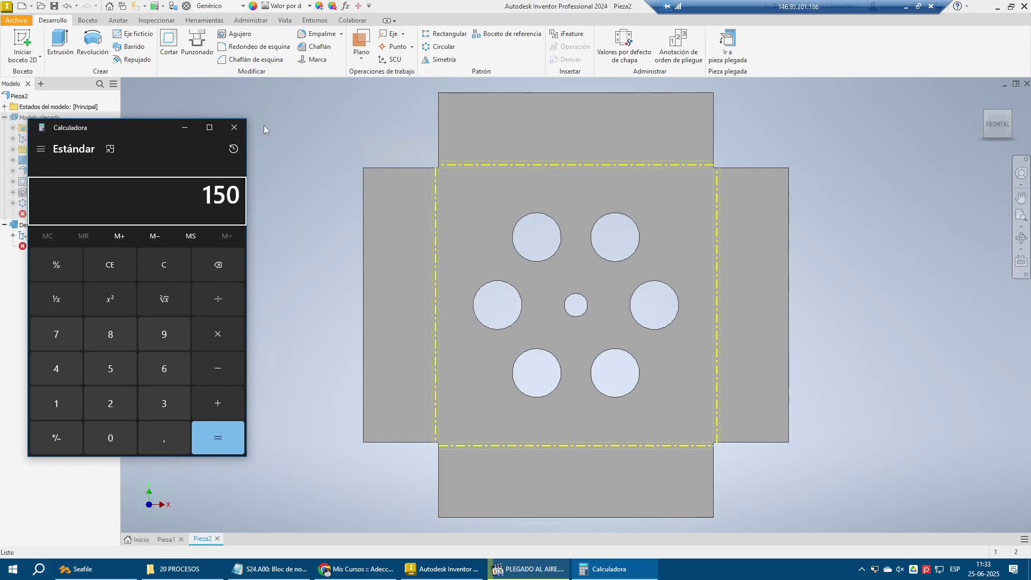
key(plus)
text(40)
key(Return)
key(Return)
Return to Inventor and measure the flat pattern's overall width between the outer edges of two opposite flanges
click(273, 158)
click(156, 20)
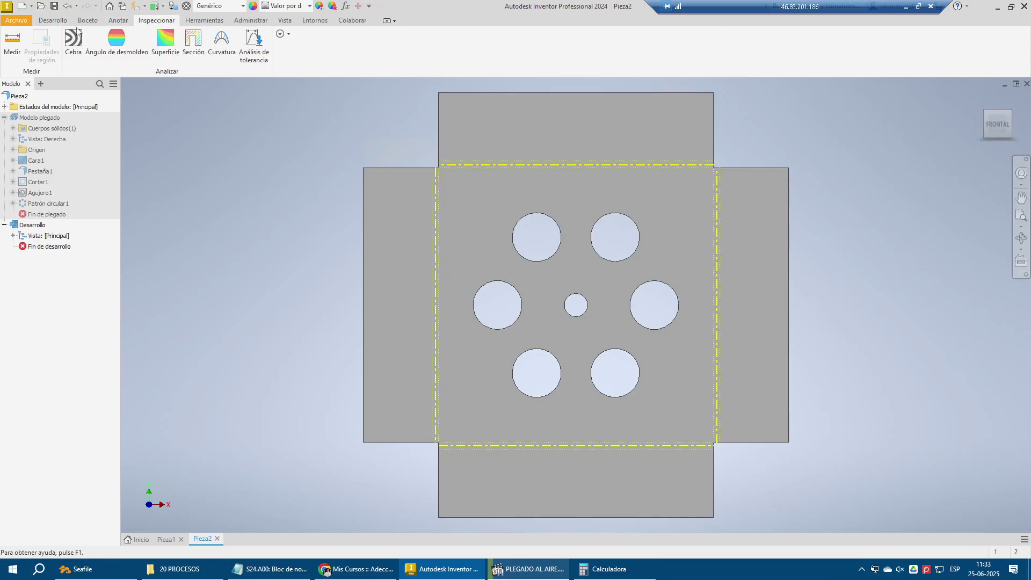
click(12, 43)
click(363, 223)
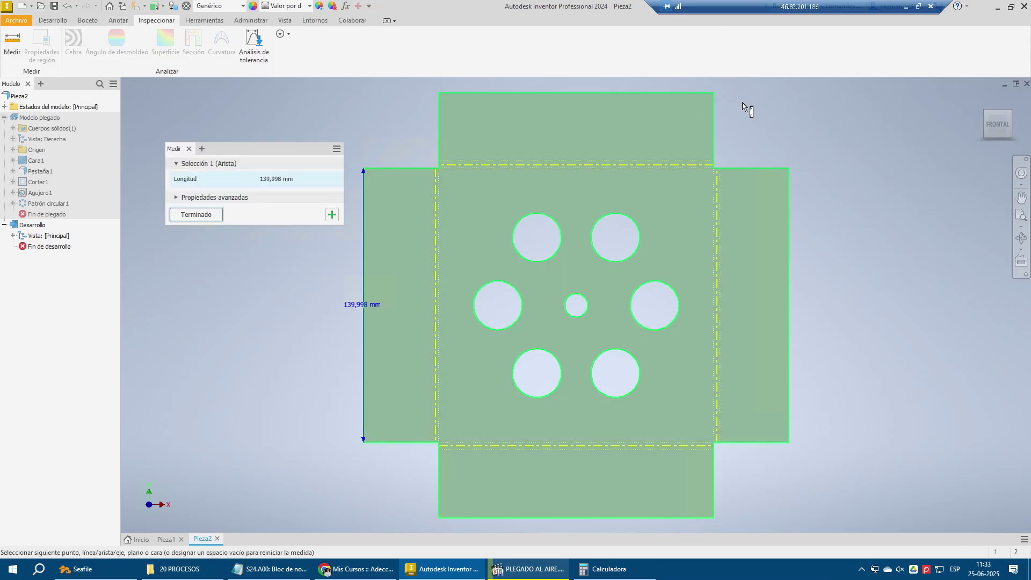
click(789, 224)
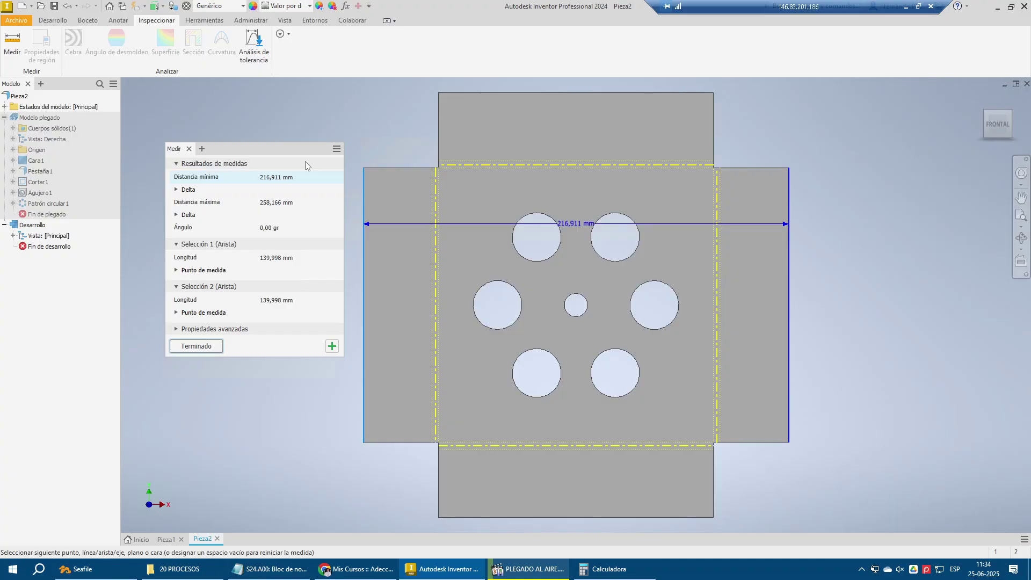
key(Escape)
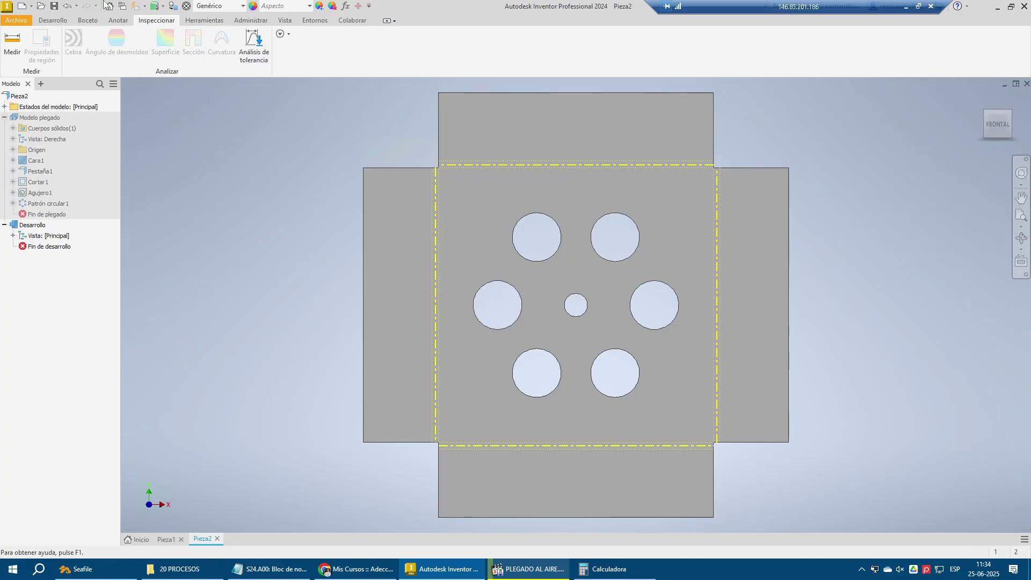
Go to the folded part, reopen its flat pattern, and return to the folded part
click(53, 20)
click(726, 43)
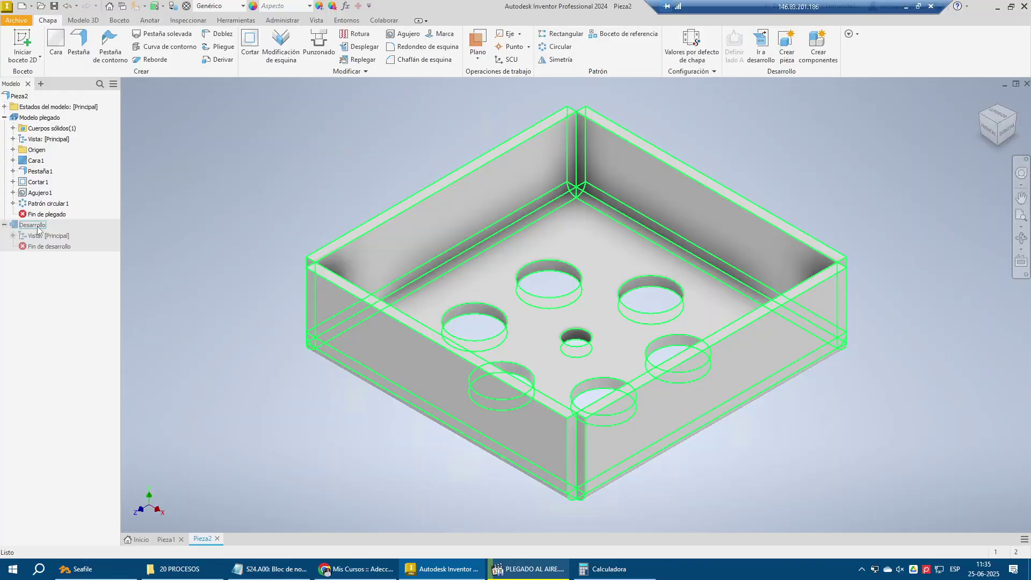
click(769, 59)
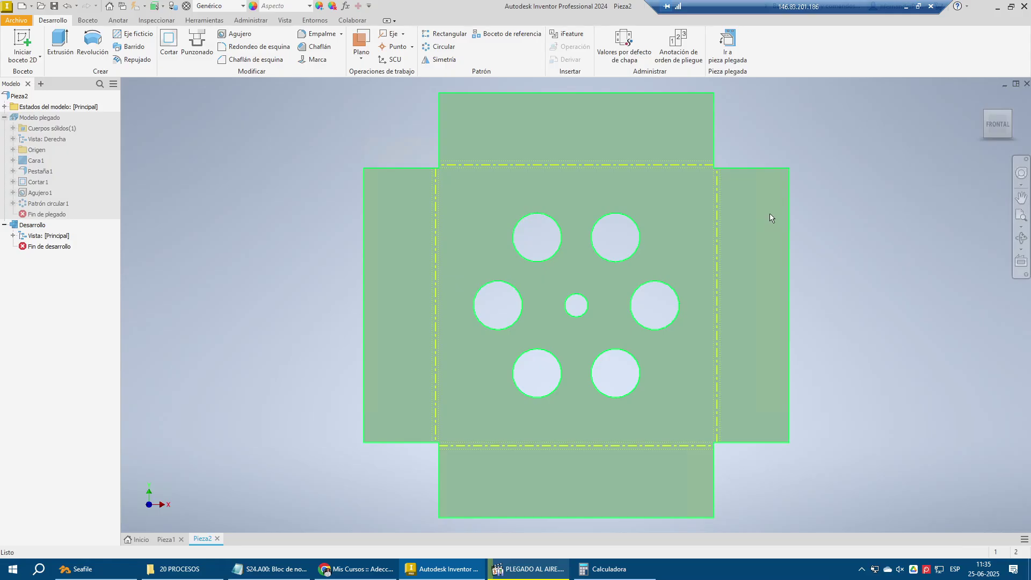
click(736, 49)
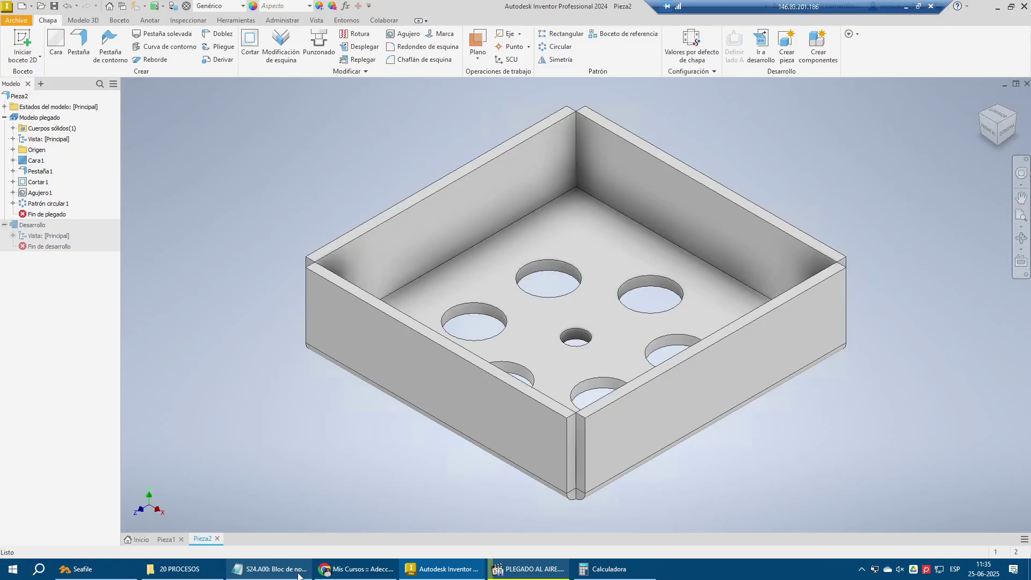
Switch to the notes, highlight the remark on using the 3D sheet model in assemblies, and return to Inventor
click(271, 568)
drag(447, 323, 24, 285)
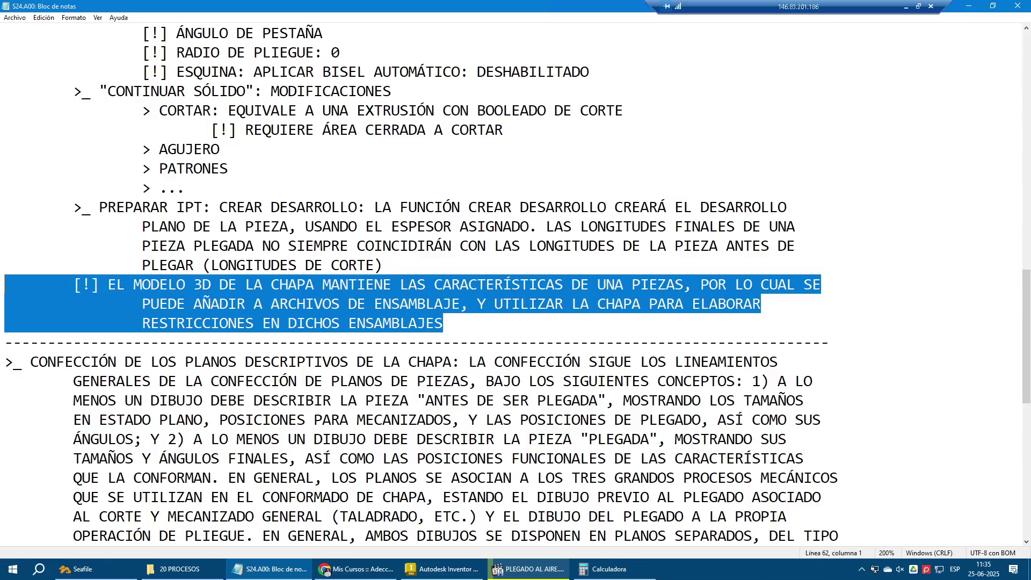
click(440, 569)
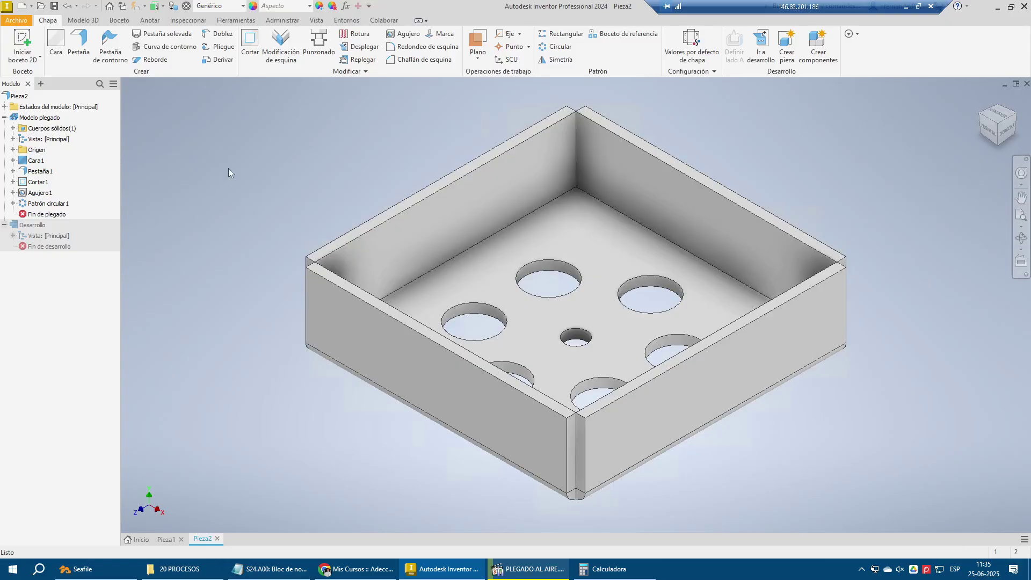
Start saving the part and create and open a new folder S24-G3 inside the personal folder on the Escritorio
click(54, 6)
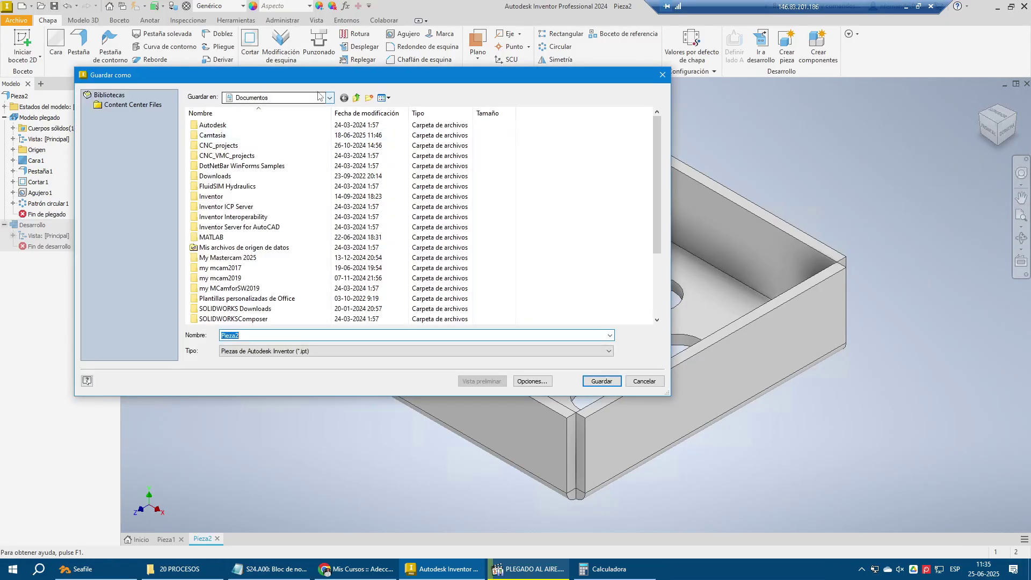
click(320, 97)
click(265, 119)
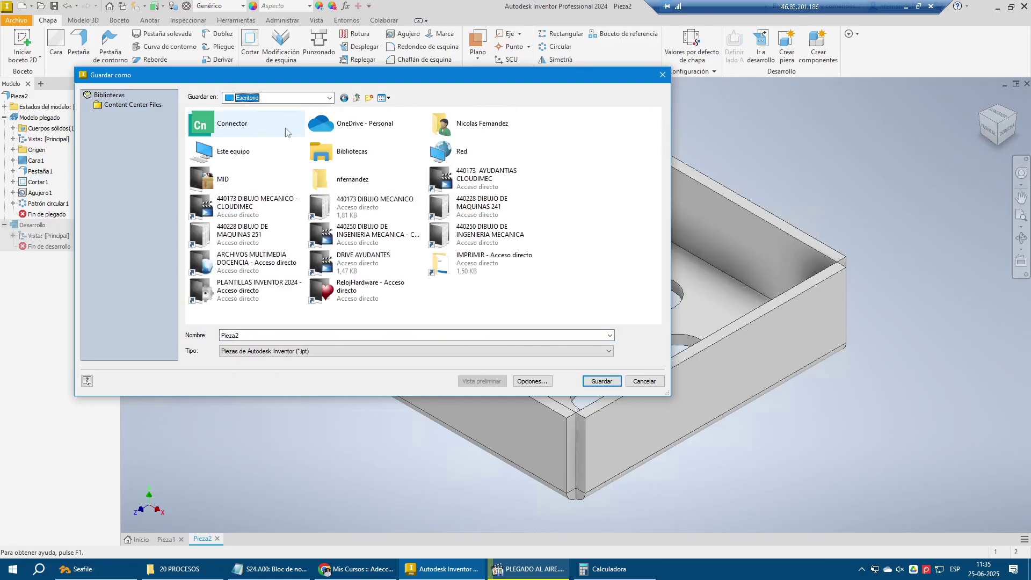
double_click(321, 179)
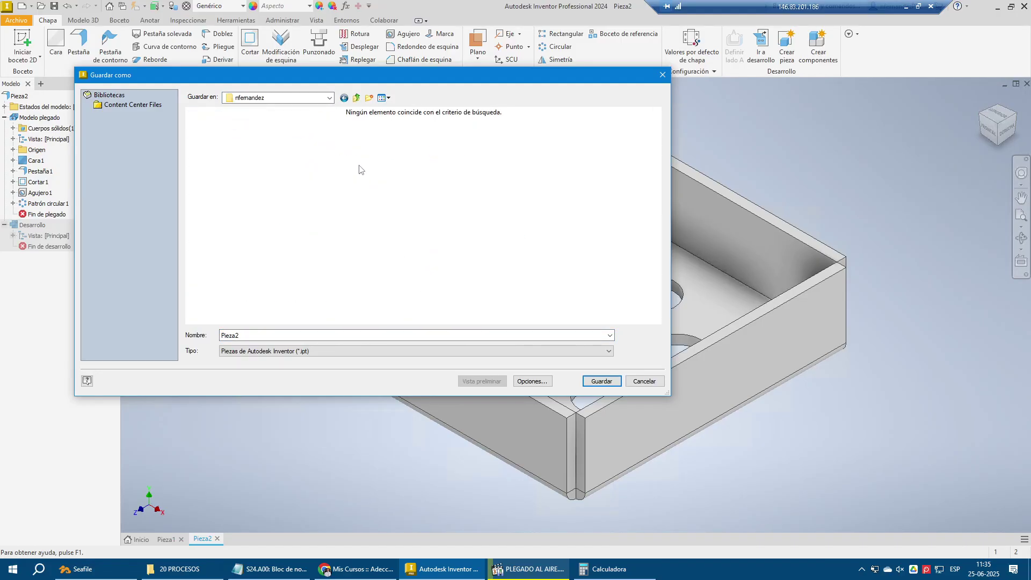
click(369, 97)
text(S24-G3)
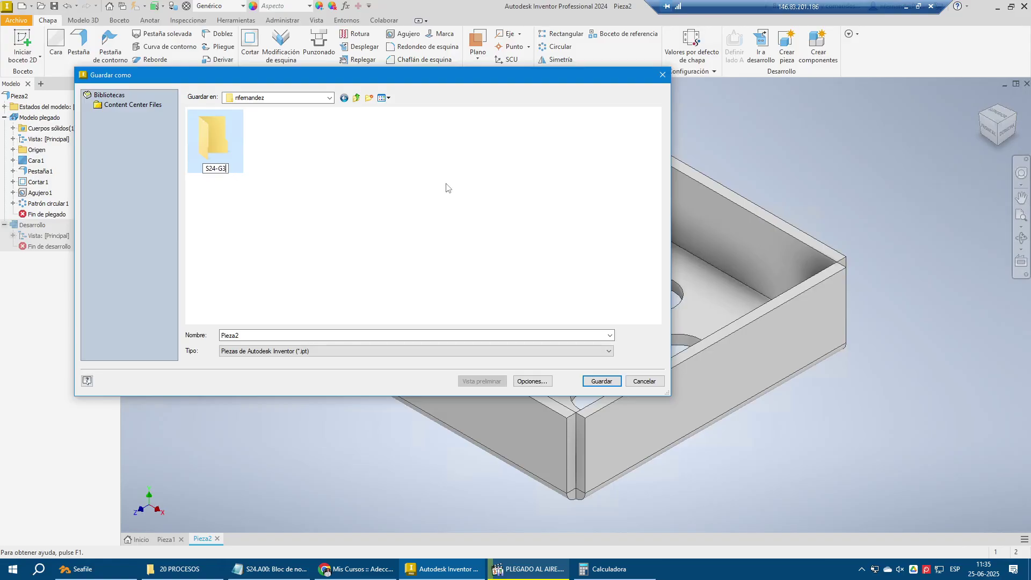
key(Return)
key(Return)
Name the part file CAJA and save it in the S24-G3 folder
click(275, 335)
double_click(275, 336)
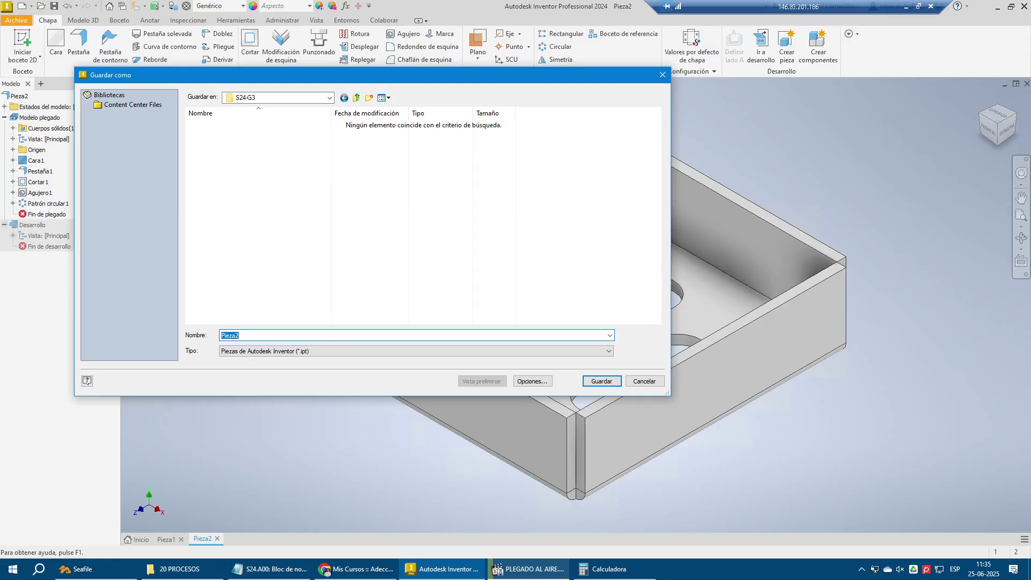
text(CAJA)
key(Return)
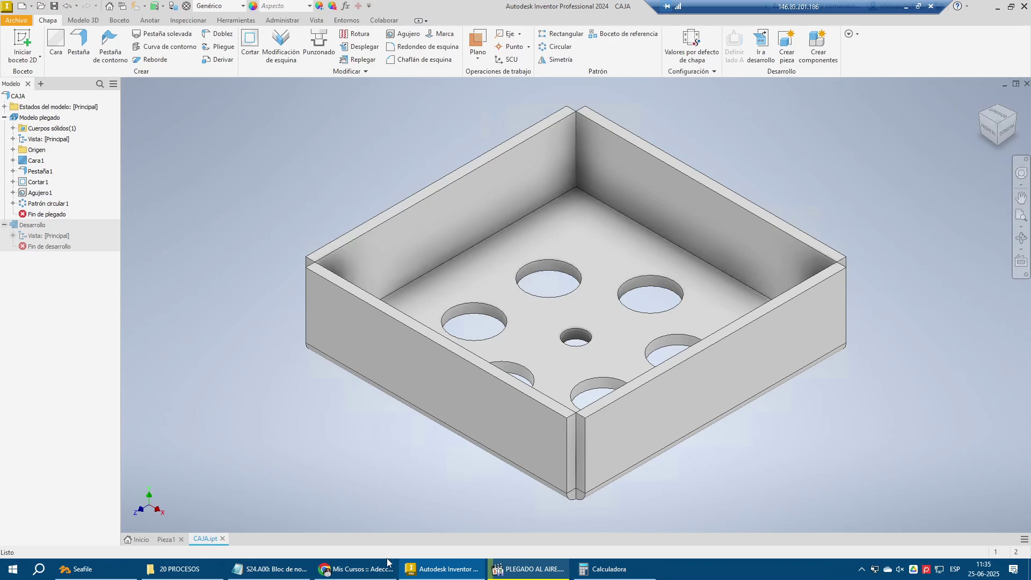
Switch to the notes and highlight the paragraph explaining "CONFECCIÓN DE LOS PLANOS DESCRIPTIVOS DE LA CHAPA"
click(270, 569)
key(ctrl+minus)
key(ctrl+minus)
key(ctrl+minus)
key(ctrl+minus)
key(ctrl+minus)
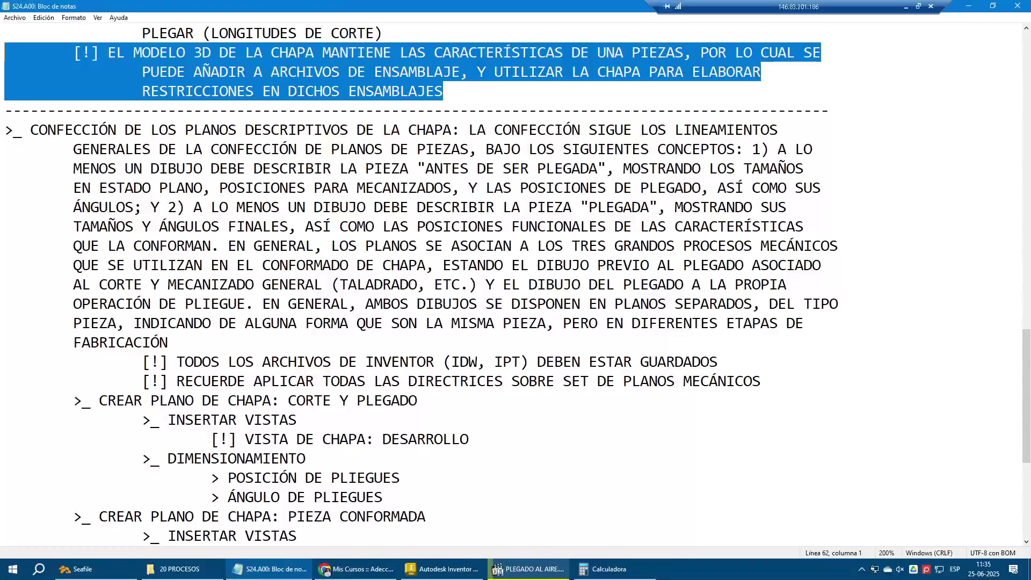
drag(468, 130, 168, 342)
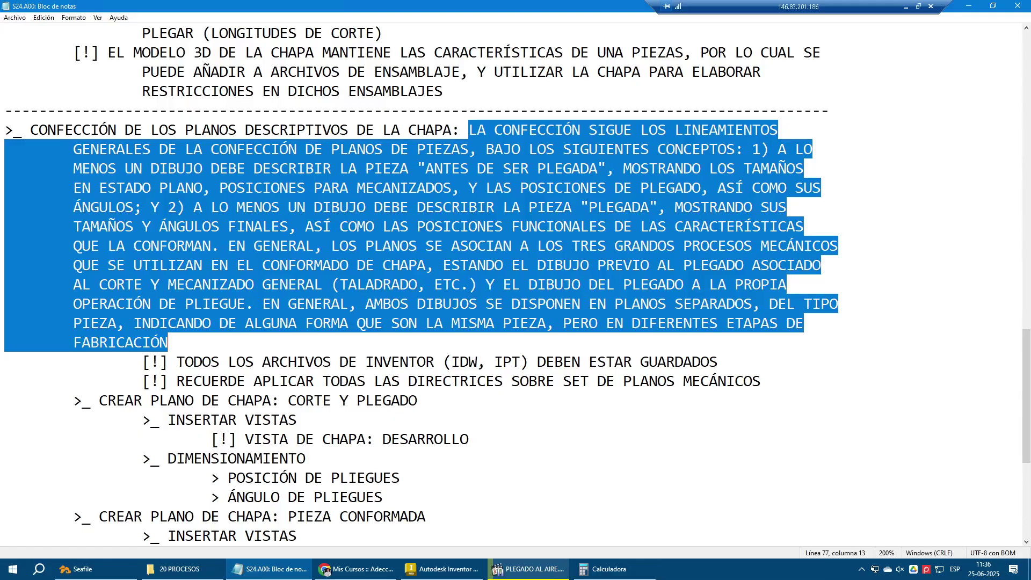
Highlight the two reminders on saving all Inventor files and applying the mechanical drawing set guidelines, and return to Inventor
drag(764, 382, 22, 363)
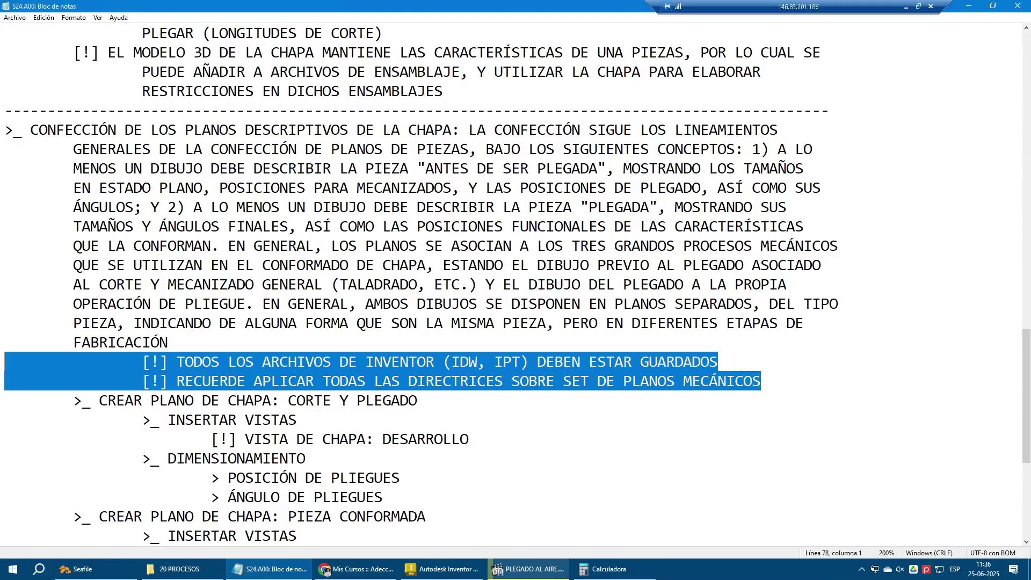
scroll(516, 284, down, 2)
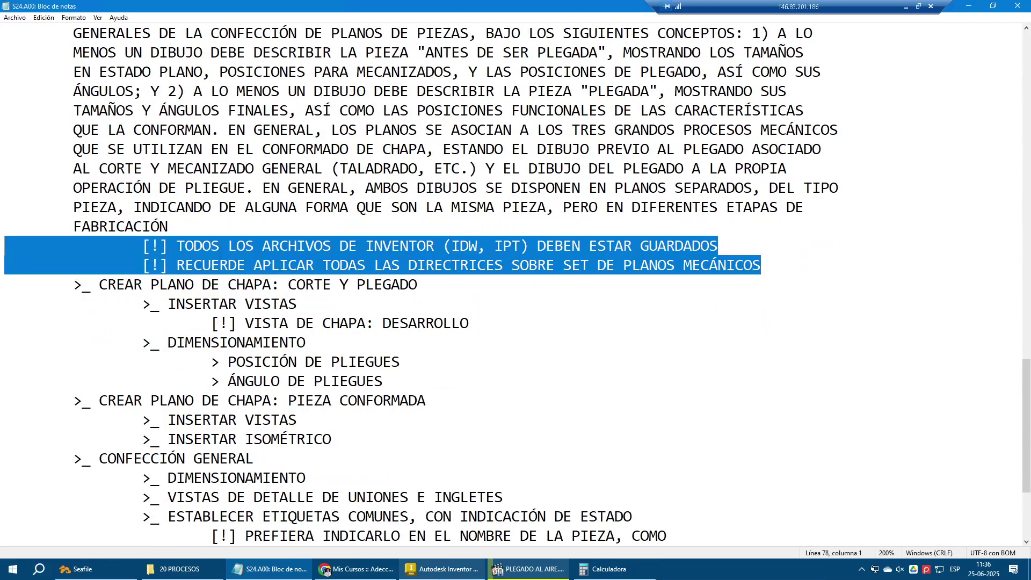
click(441, 569)
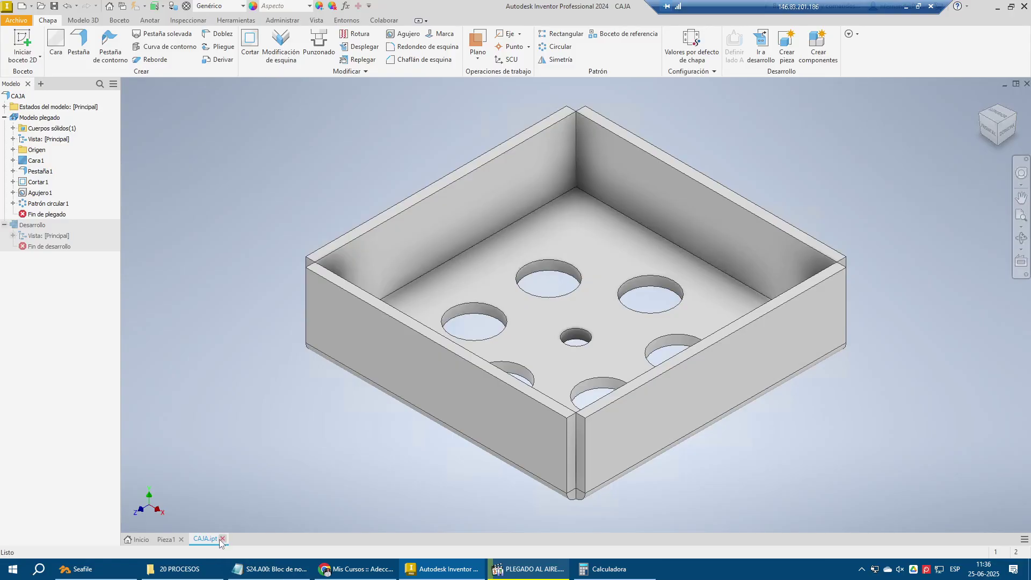
Close the Pieza1 part without saving its changes, keeping CAJA.ipt open
click(167, 539)
click(181, 539)
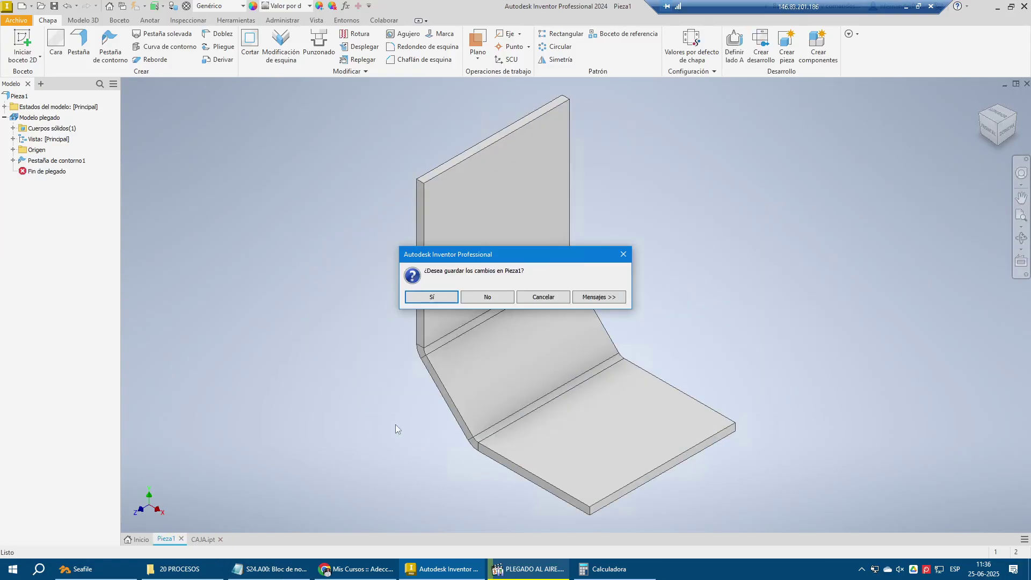
click(486, 301)
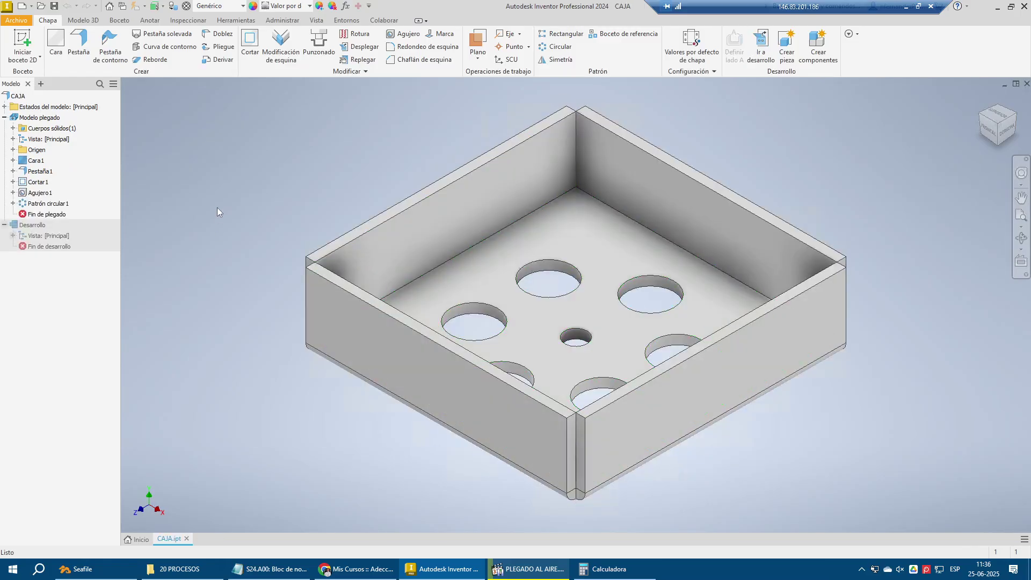
Create a new drawing from the metric ISO.idw template
click(22, 6)
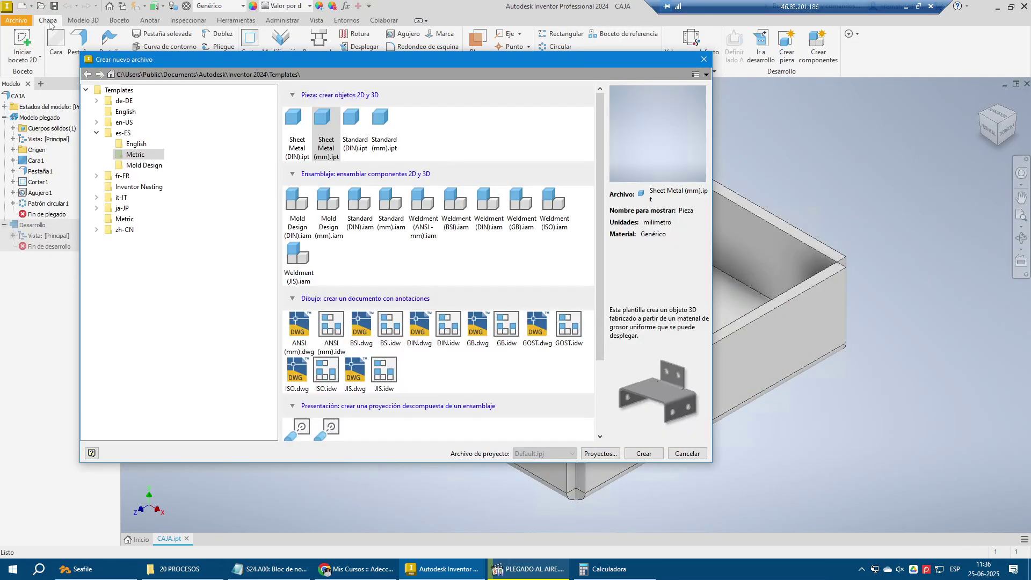
click(327, 372)
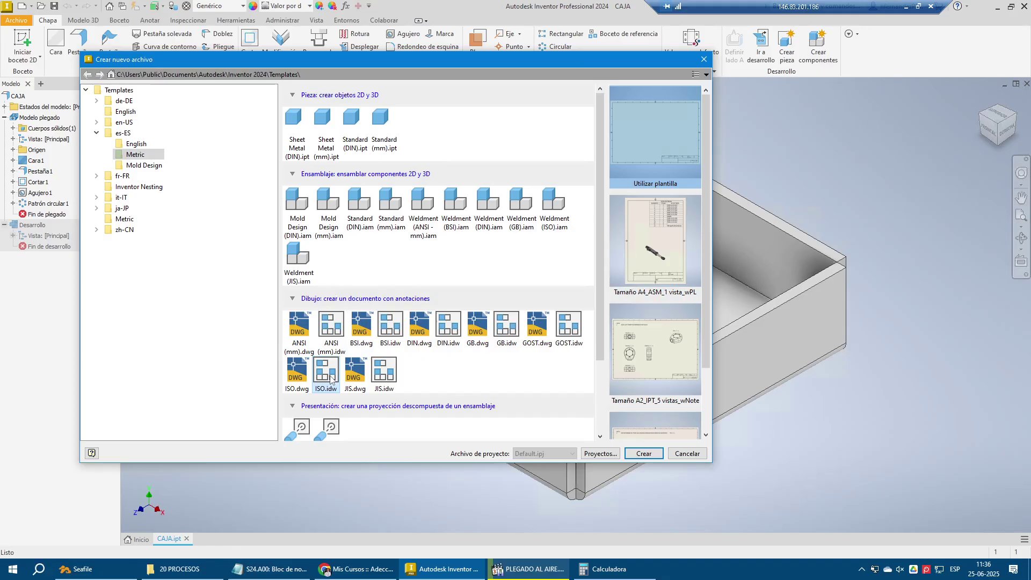
click(629, 453)
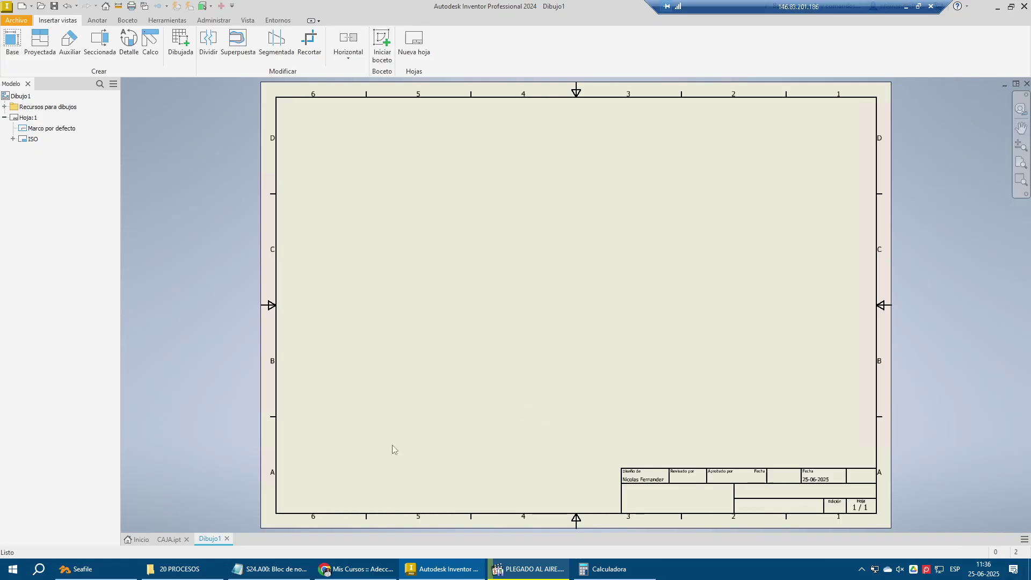
Switch to the notes and highlight the line "CREAR PLANO DE CHAPA: CORTE Y PLEGADO"
click(269, 569)
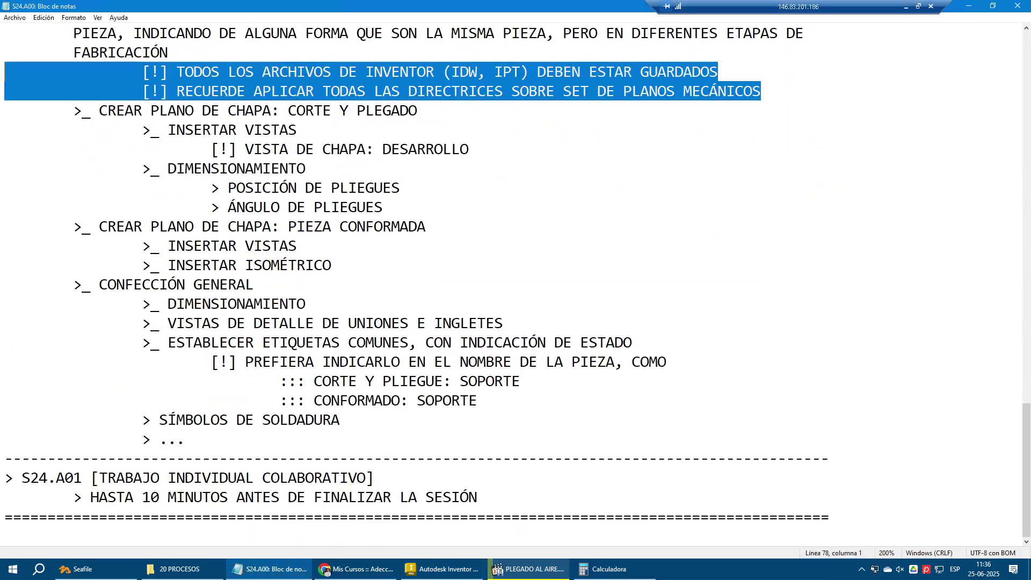
key(Down)
key(Down)
key(shift+End)
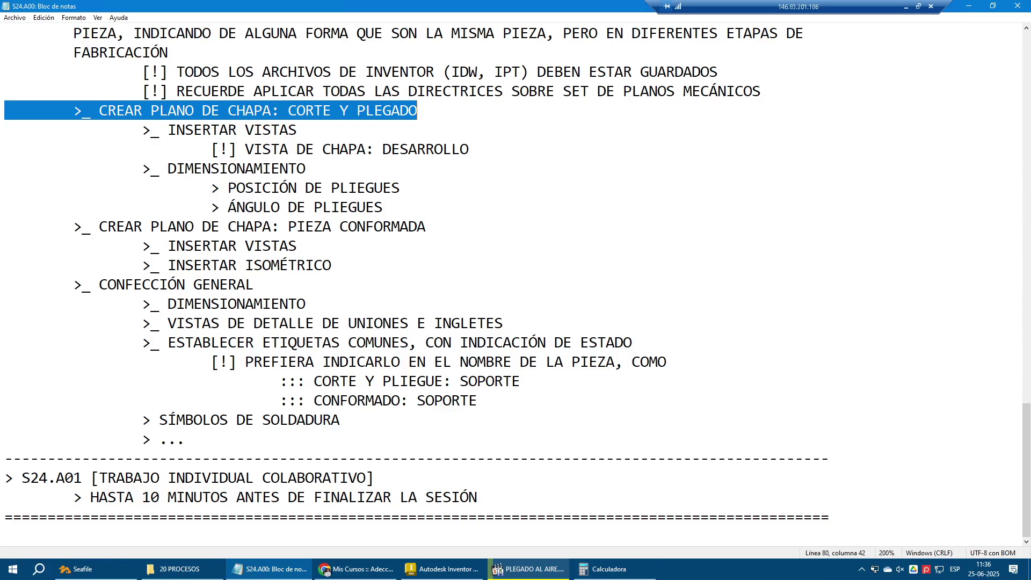
Highlight the "INSERTAR VISTAS" line together with its note "VISTA DE CHAPA: DESARROLLO"
key(Down)
key(Down)
key(End)
key(shift+Home)
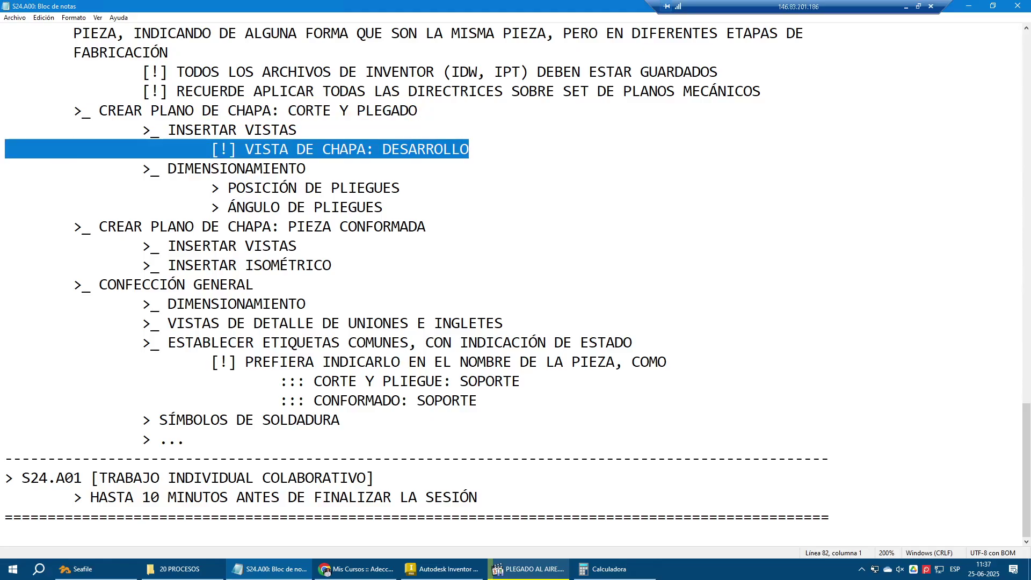
key(shift+Up)
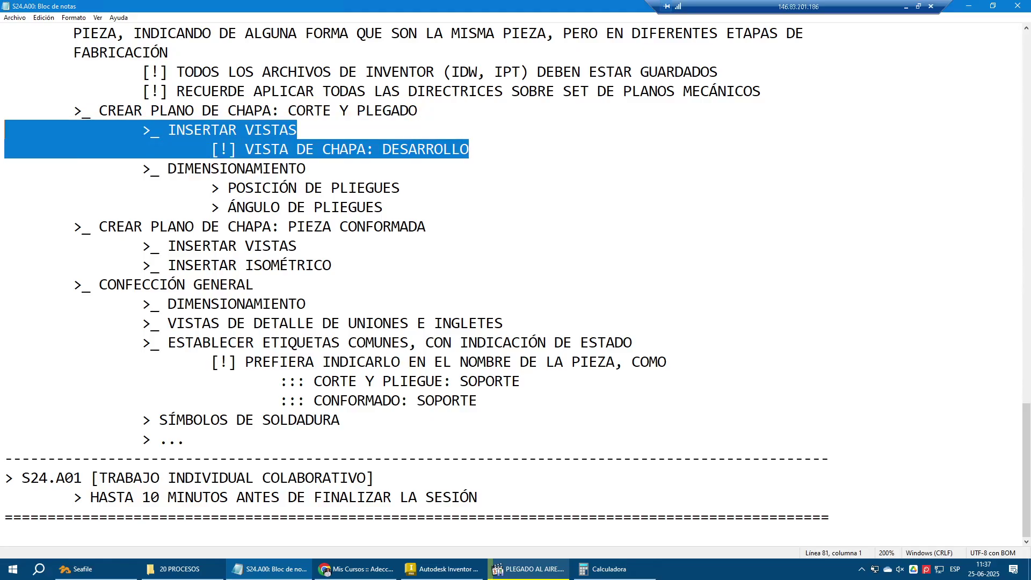
Highlight the "DIMENSIONAMIENTO" line with its two items on the position and angle of the bends
key(Down)
key(Down)
key(Down)
key(Down)
key(End)
key(shift+Home)
key(shift+Up)
key(shift+Up)
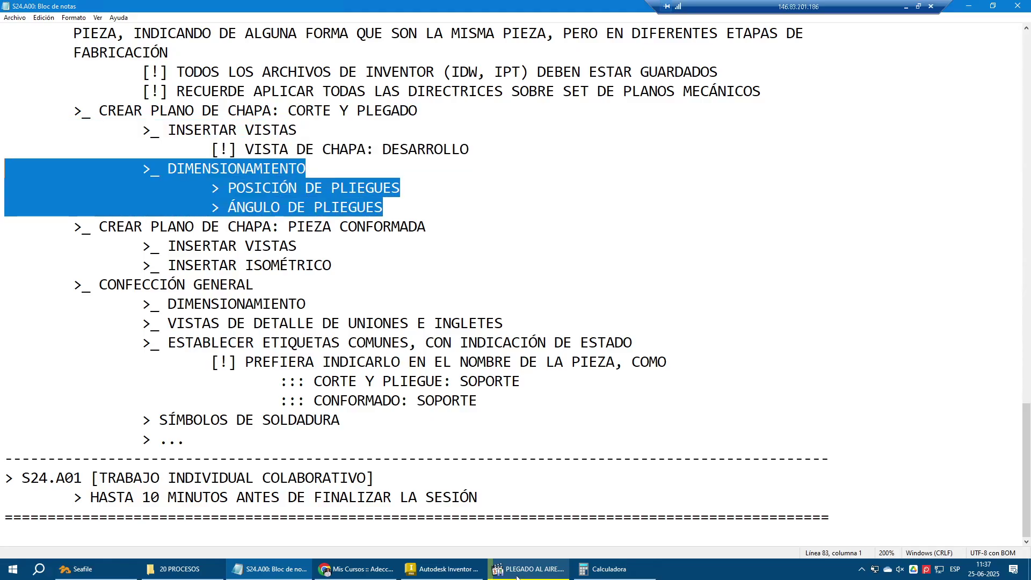
View the sheet metal plate picture in the 10 MATERIALES folder of S24
click(441, 569)
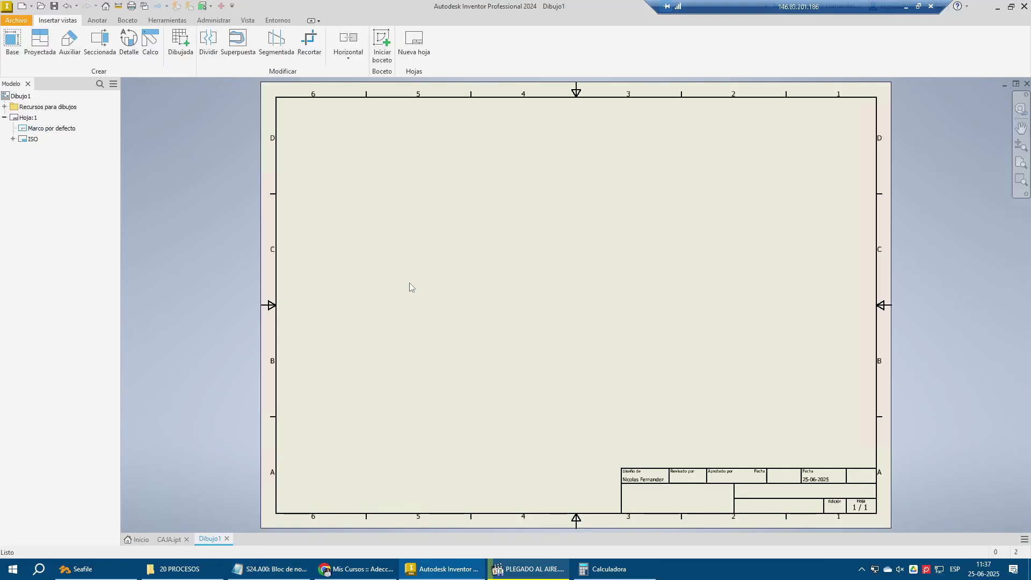
click(214, 570)
key(alt+Left)
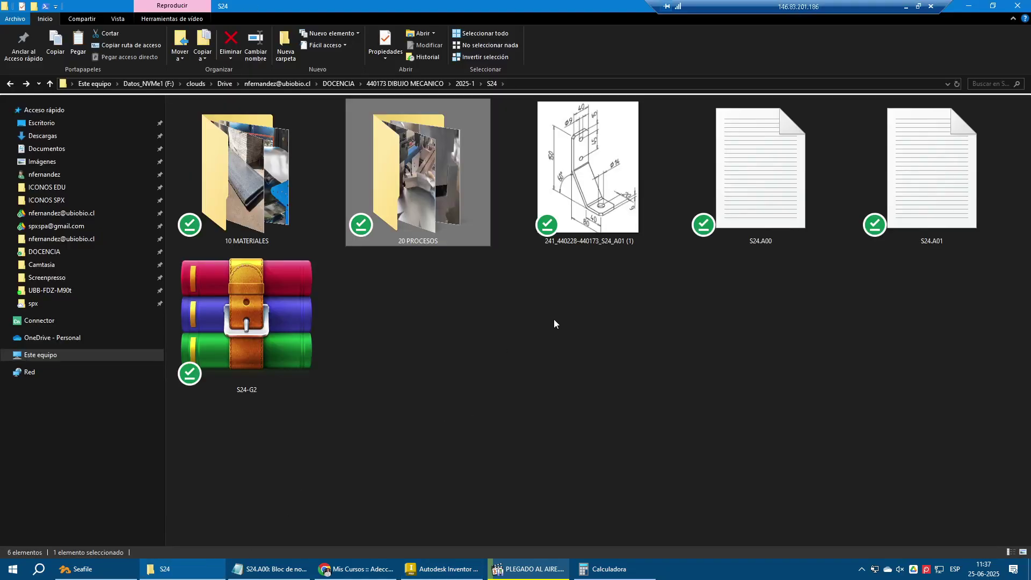
double_click(302, 193)
double_click(260, 137)
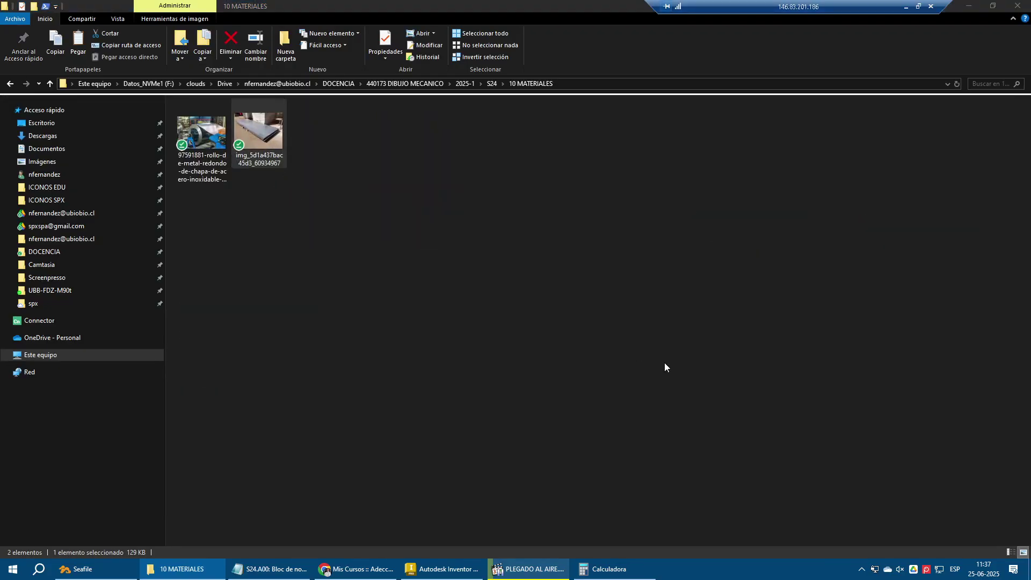
key(Right)
key(Escape)
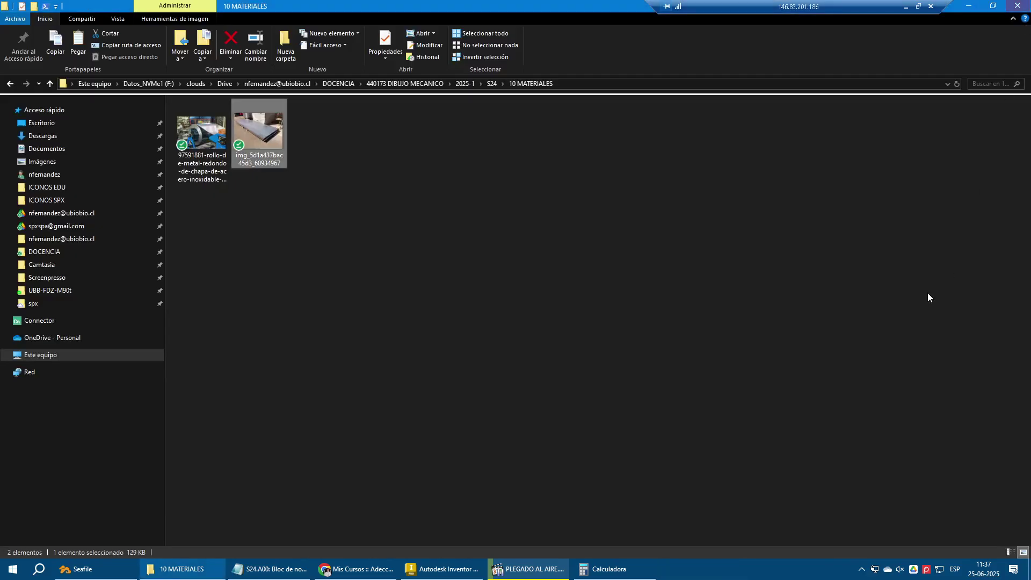
View the PLEGADO AL AIRE video in the 20 PROCESOS folder and close it
key(alt+Left)
click(385, 194)
double_click(385, 195)
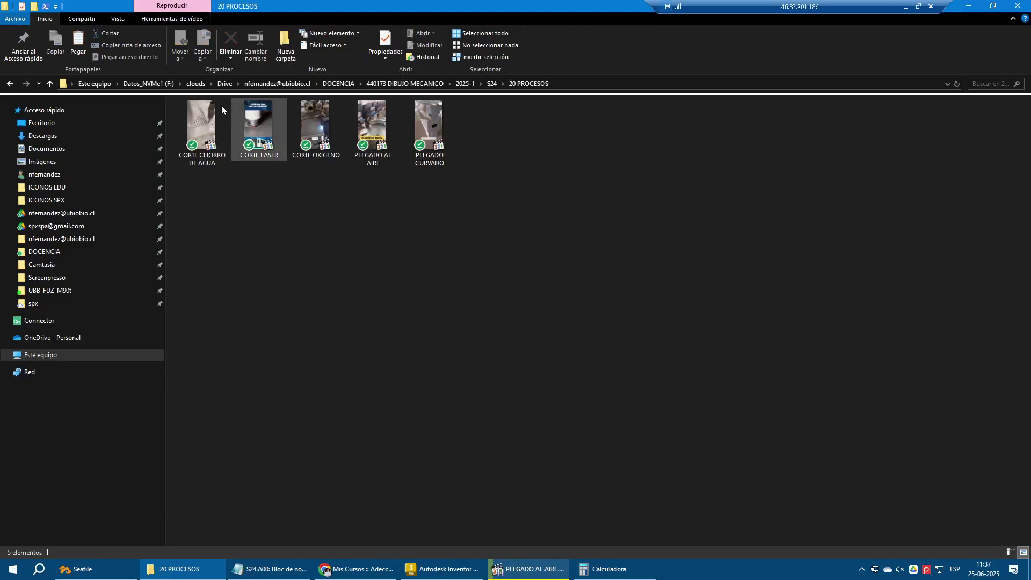
click(364, 130)
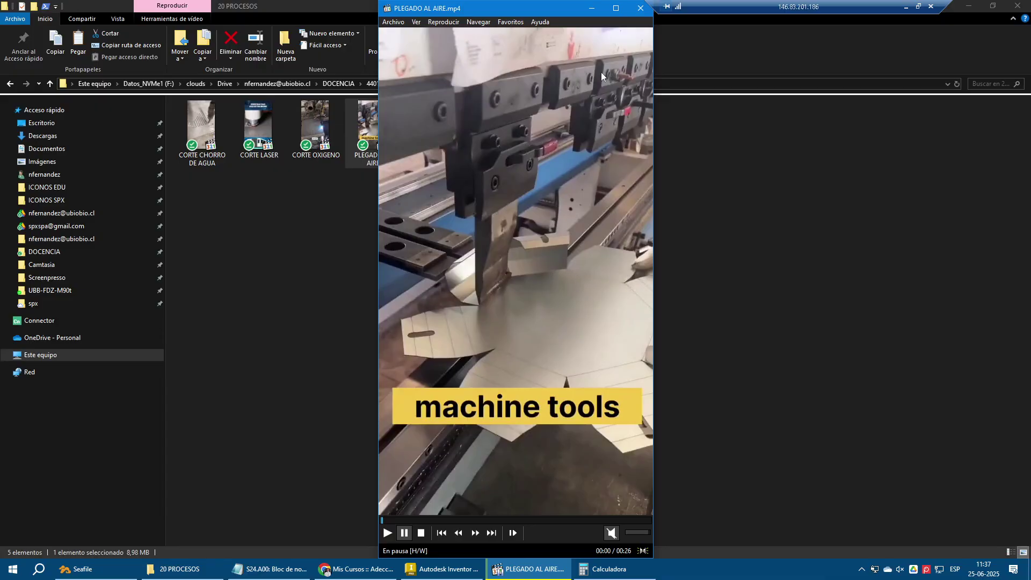
click(640, 8)
Switch to Inventor and place a flat pattern (Desarrollo) base view of CAJA.ipt at scale 1:1 in the sheet's upper-left area
click(440, 562)
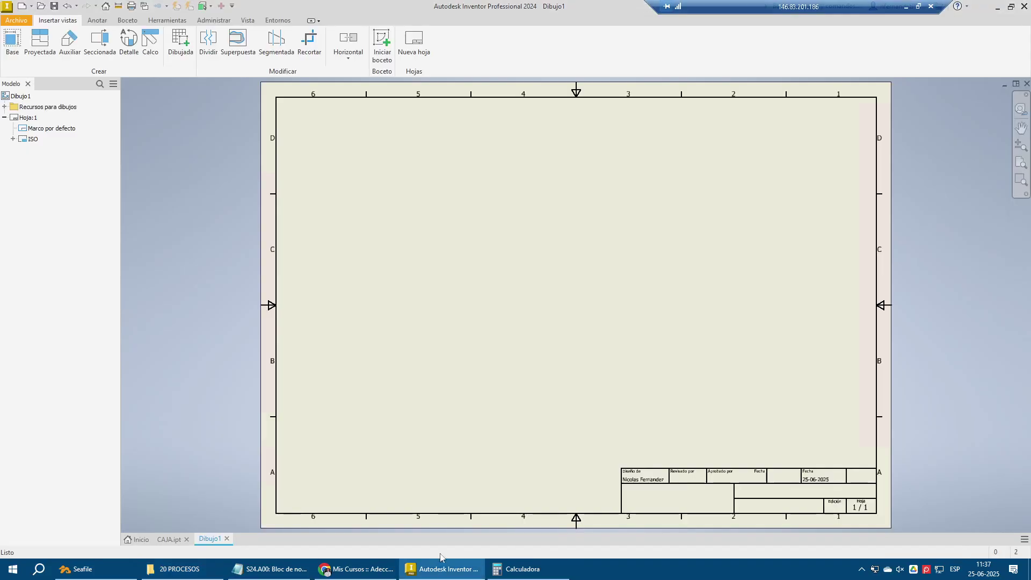
click(12, 41)
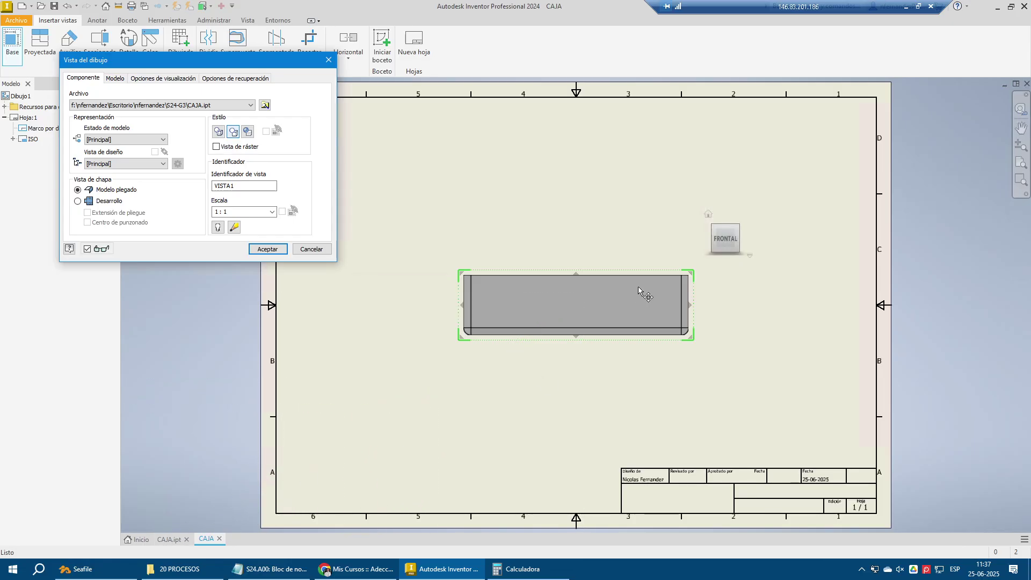
click(78, 201)
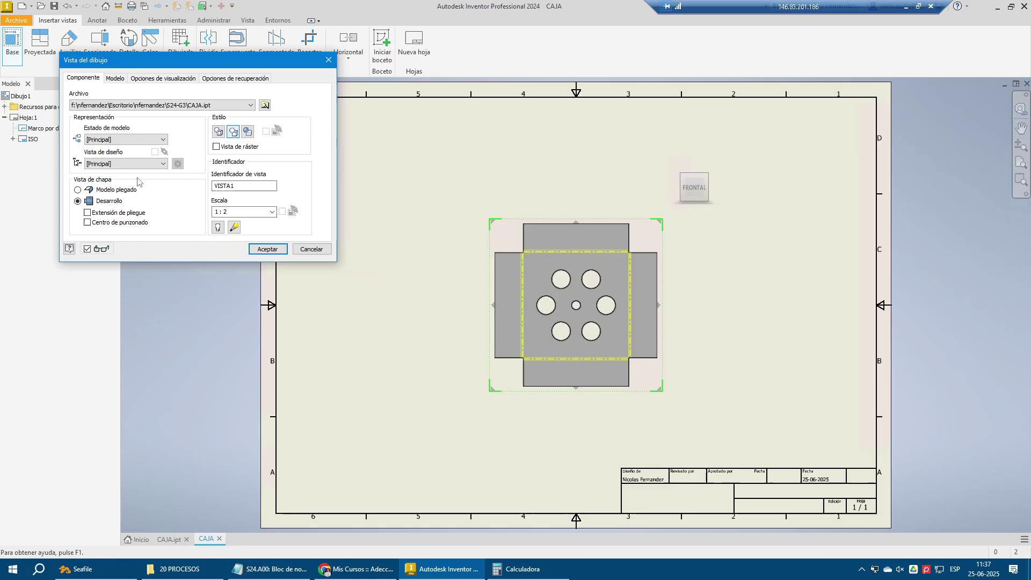
click(236, 212)
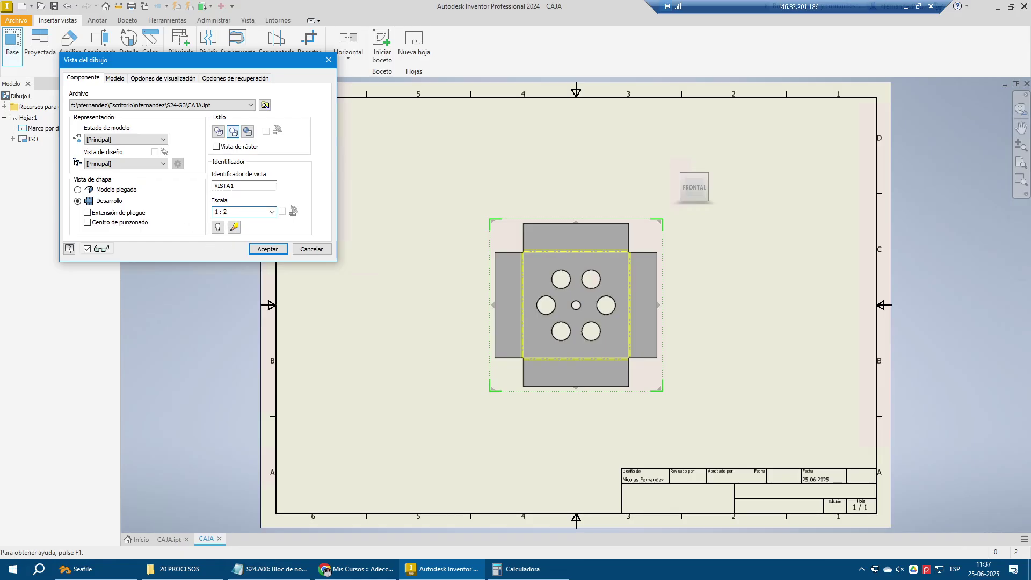
click(263, 250)
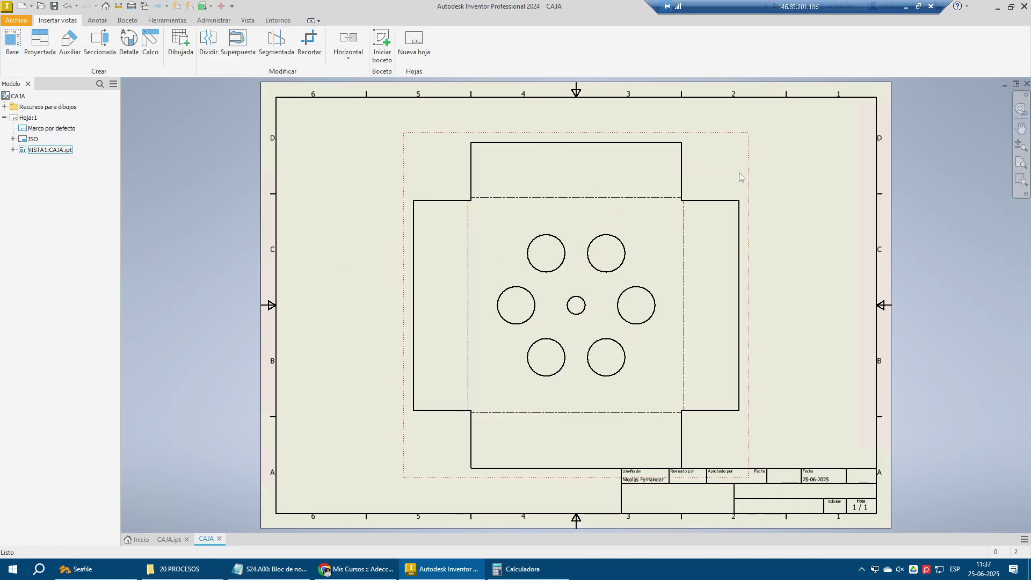
drag(741, 173, 642, 153)
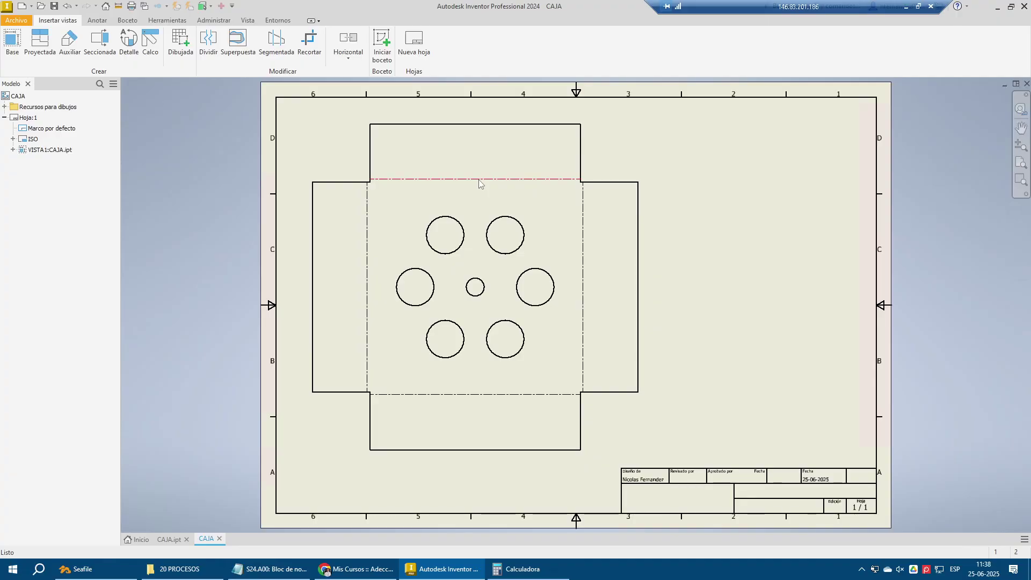
Hide the upper and left bend lines of the flat pattern view
scroll(357, 137, up, 5)
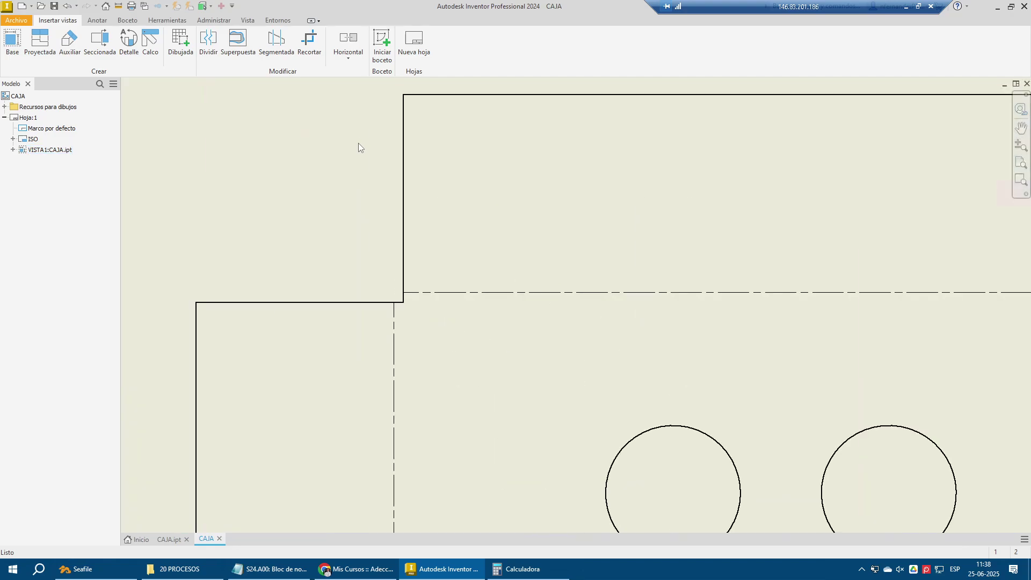
right_click(481, 292)
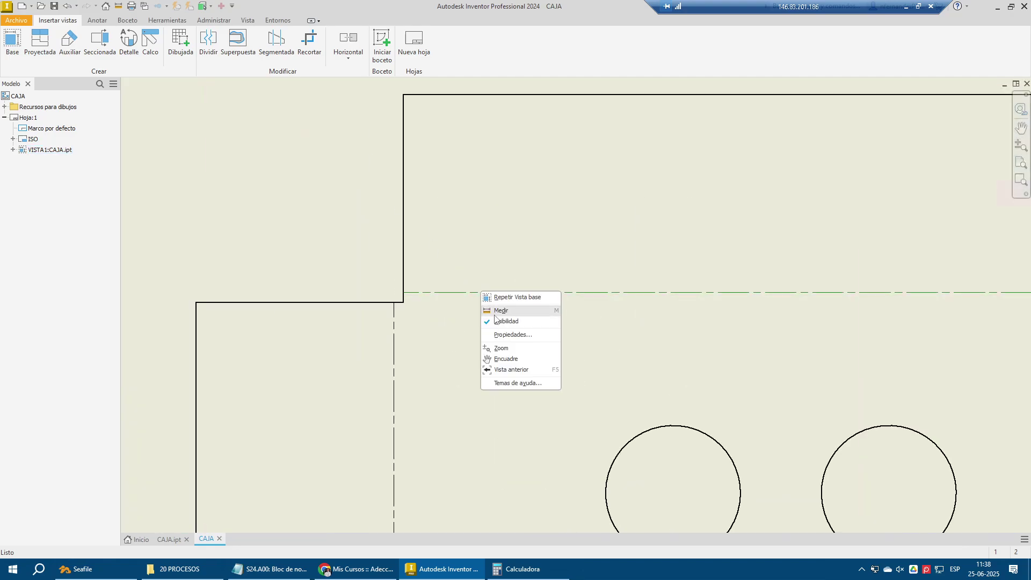
click(493, 318)
right_click(396, 332)
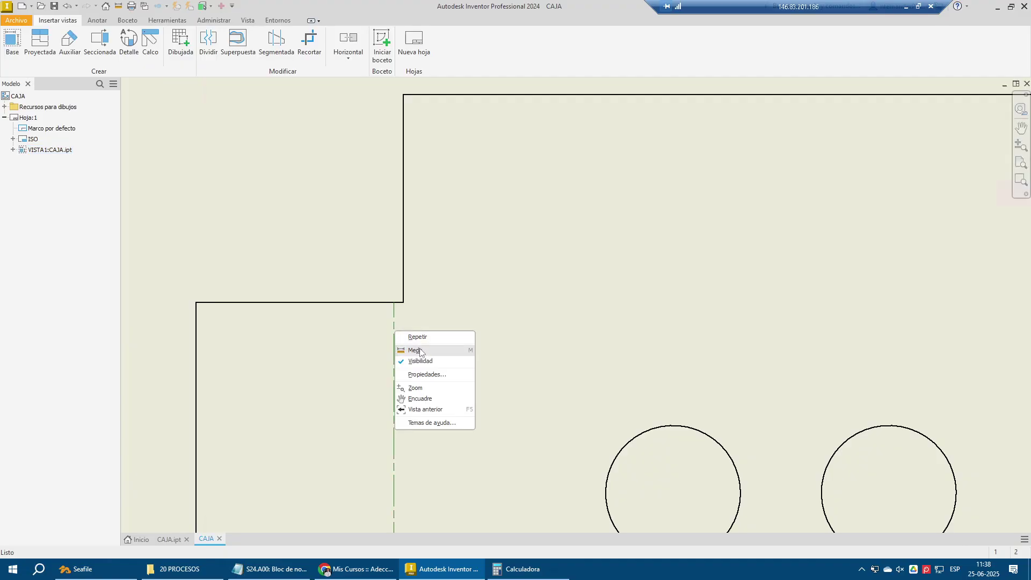
click(430, 352)
Hide the right and lower bend lines of the flat pattern view
scroll(493, 271, down, 5)
scroll(523, 243, up, 5)
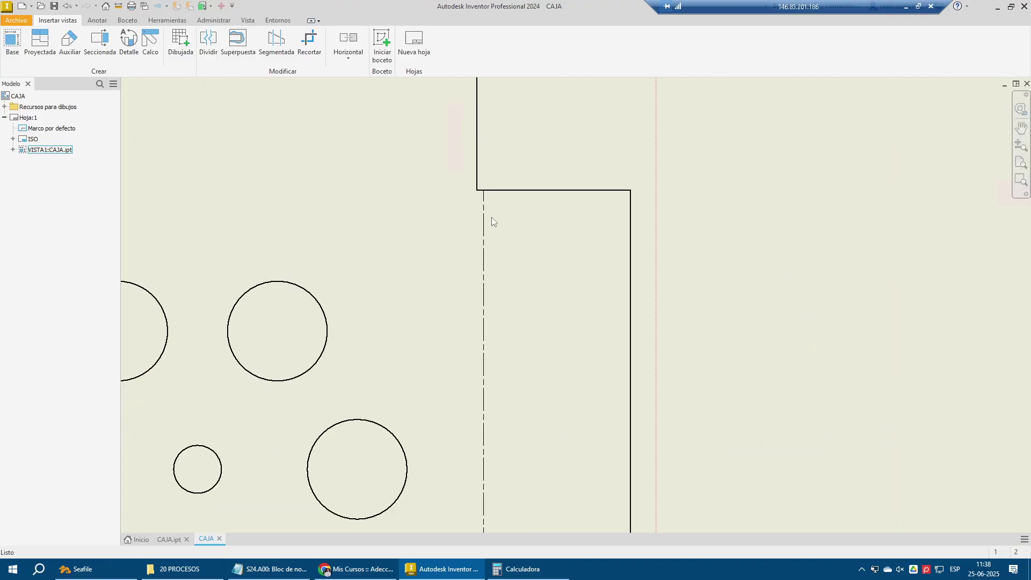
right_click(485, 218)
click(512, 247)
scroll(513, 247, down, 5)
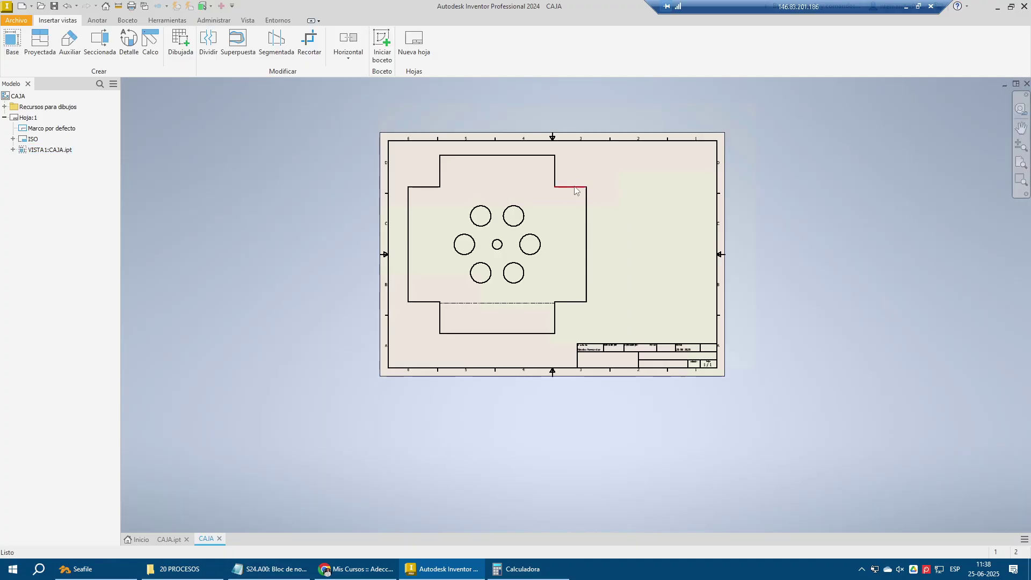
scroll(532, 306, up, 5)
scroll(532, 307, up, 3)
right_click(534, 309)
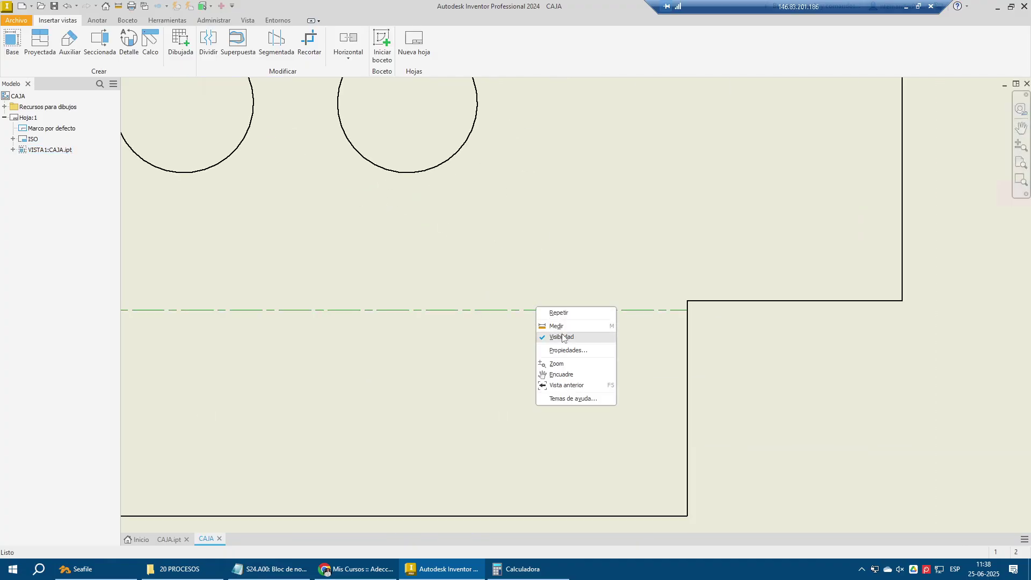
click(564, 338)
scroll(555, 370, down, 5)
scroll(572, 269, up, 3)
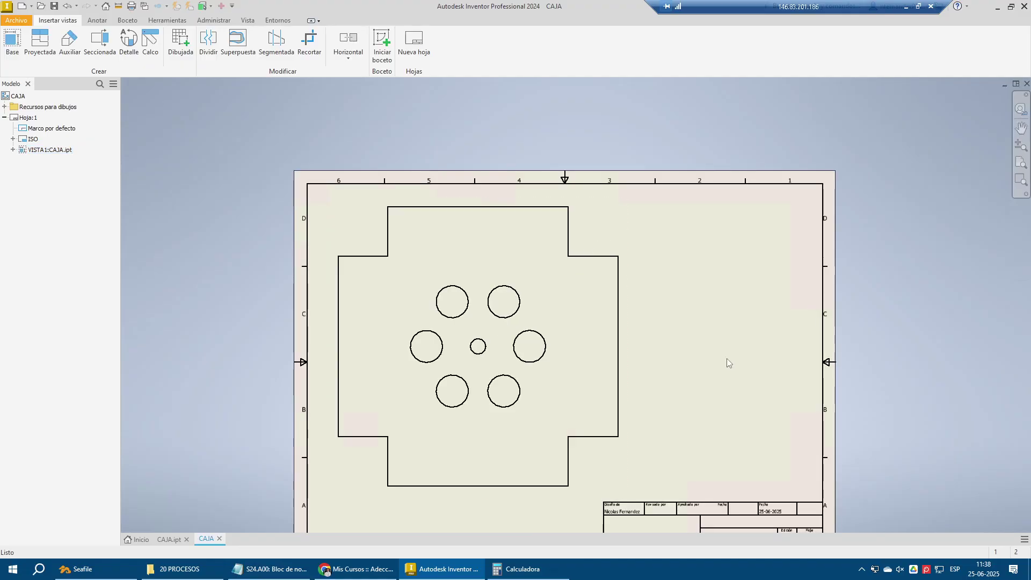
Add aligned vertical dimensions for the upper flap's side edge and the right flap's outer edge, placed right of the view
middle_drag(727, 359, 715, 347)
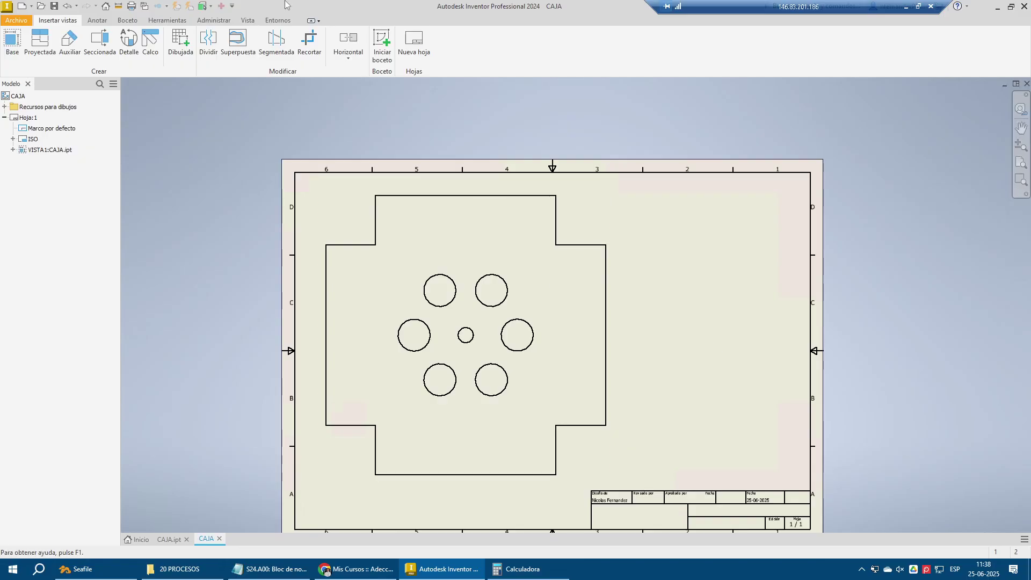
click(97, 20)
click(12, 46)
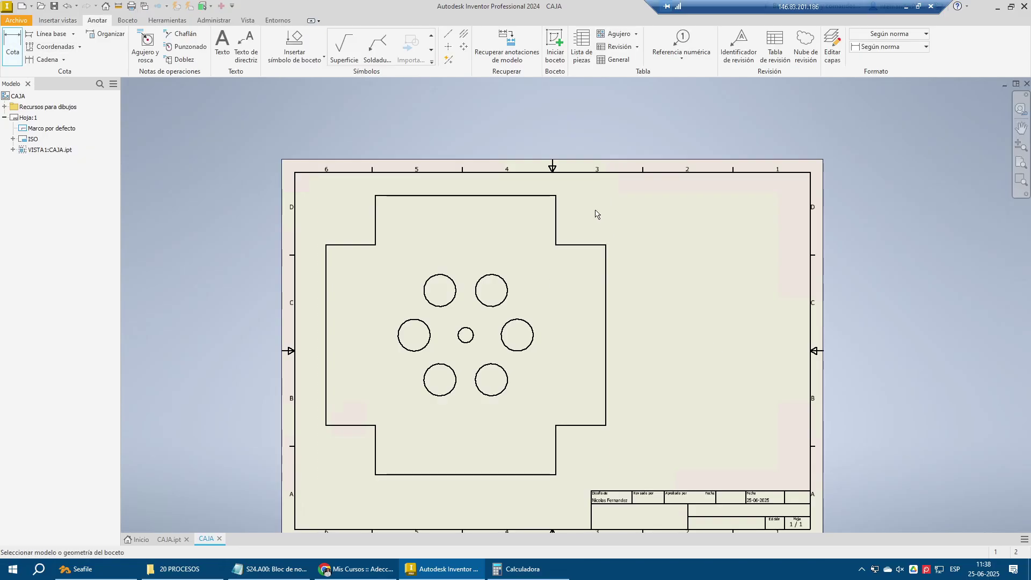
click(556, 217)
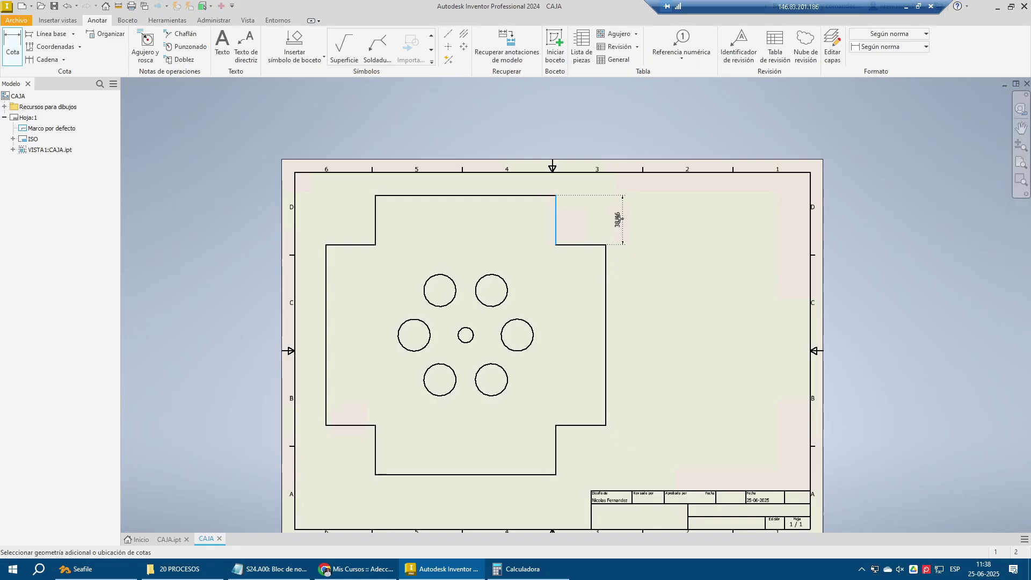
click(622, 224)
click(607, 290)
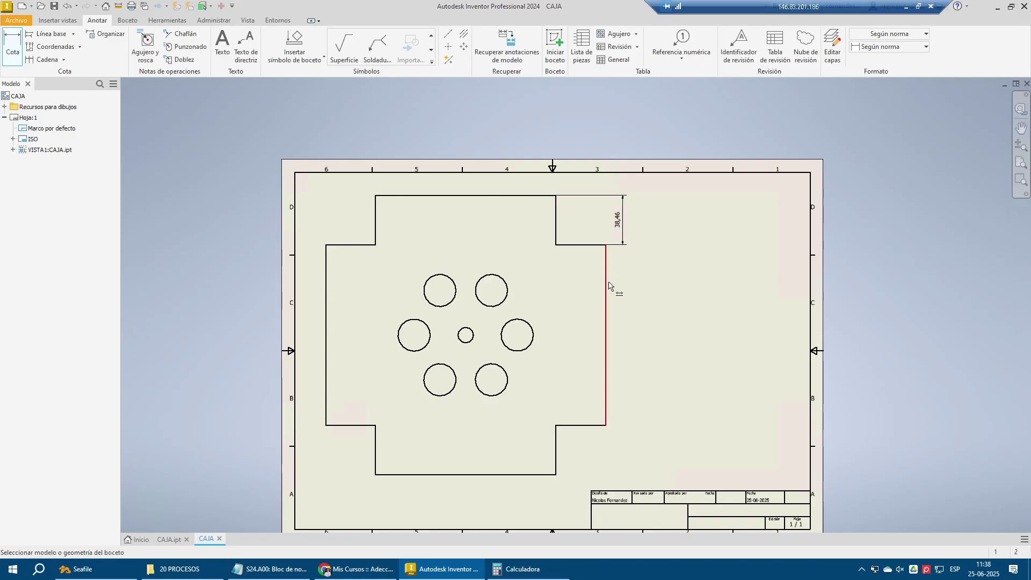
click(625, 226)
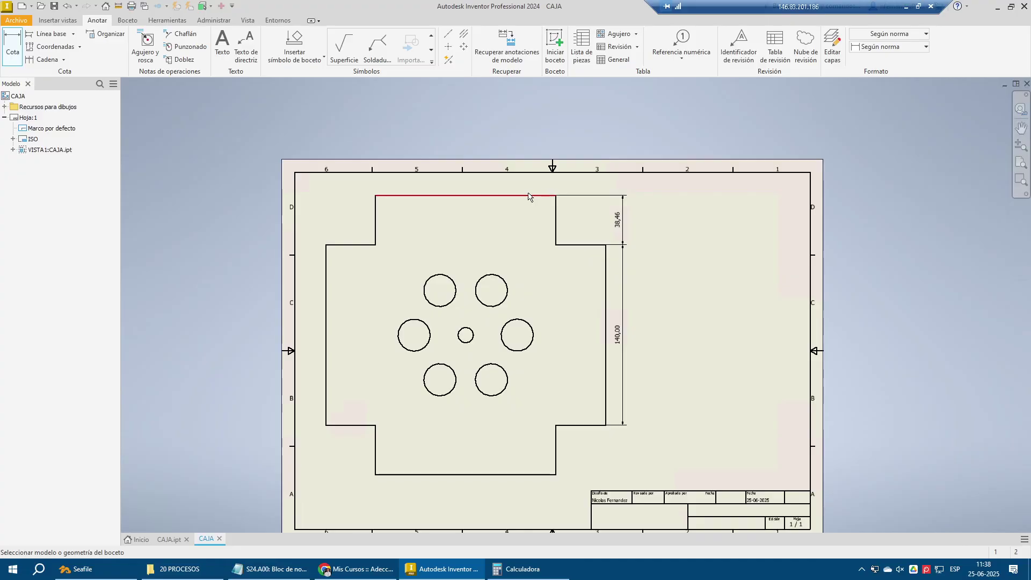
Dimension the flat pattern's overall height between its top and bottom edges, outside the existing vertical dimensions
click(534, 197)
click(535, 474)
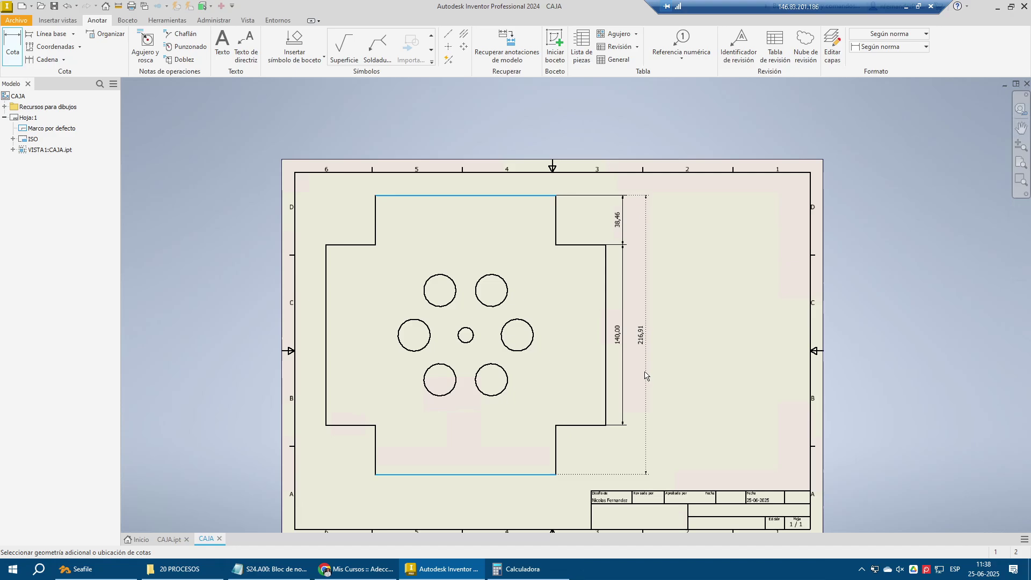
click(641, 371)
scroll(634, 337, up, 5)
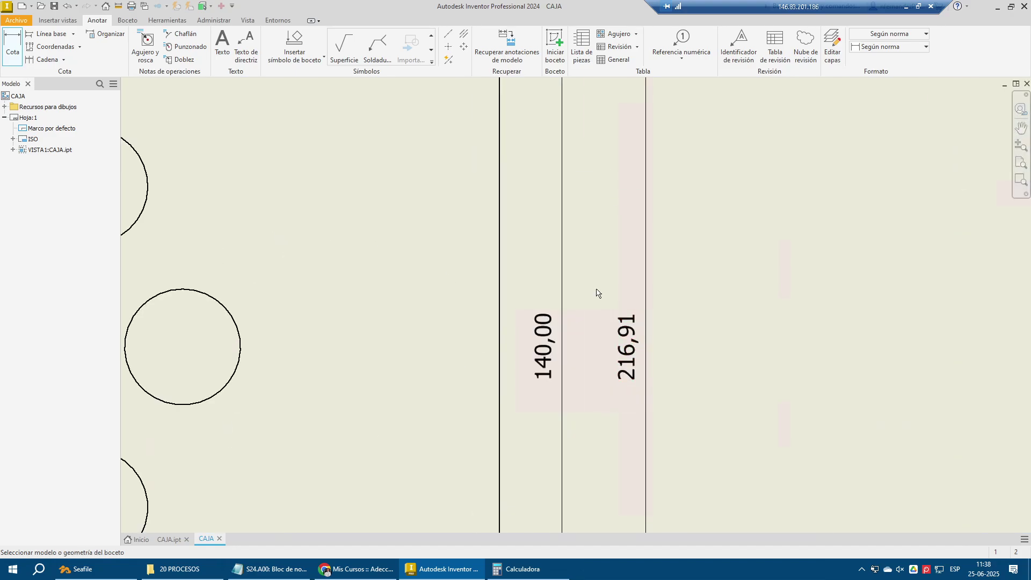
scroll(596, 294, down, 3)
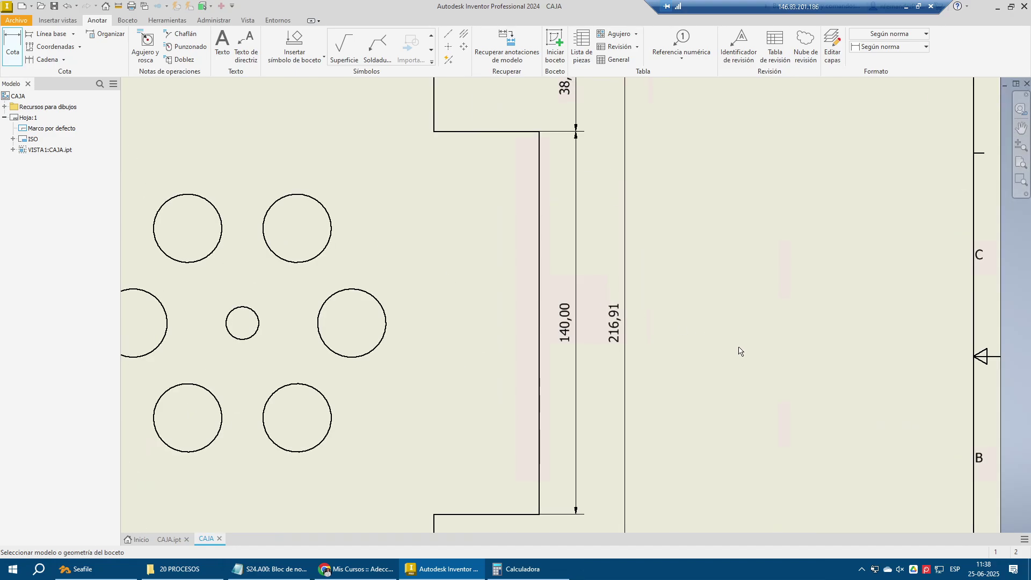
scroll(739, 350, down, 2)
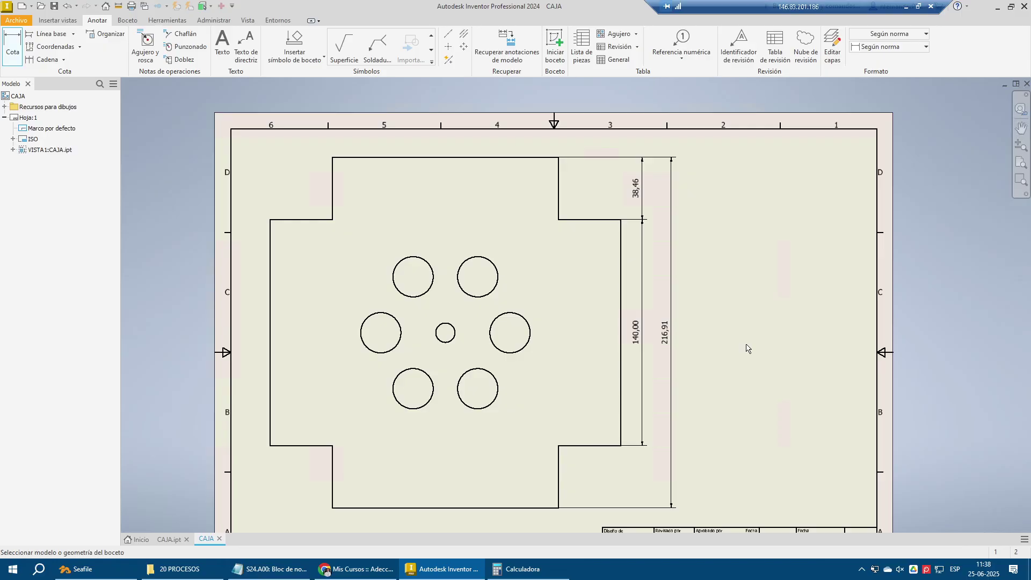
key(Escape)
Add aligned horizontal dimensions for the lower flap's outer edge and the right flap's lower edge, placed below the view
scroll(557, 171, up, 3)
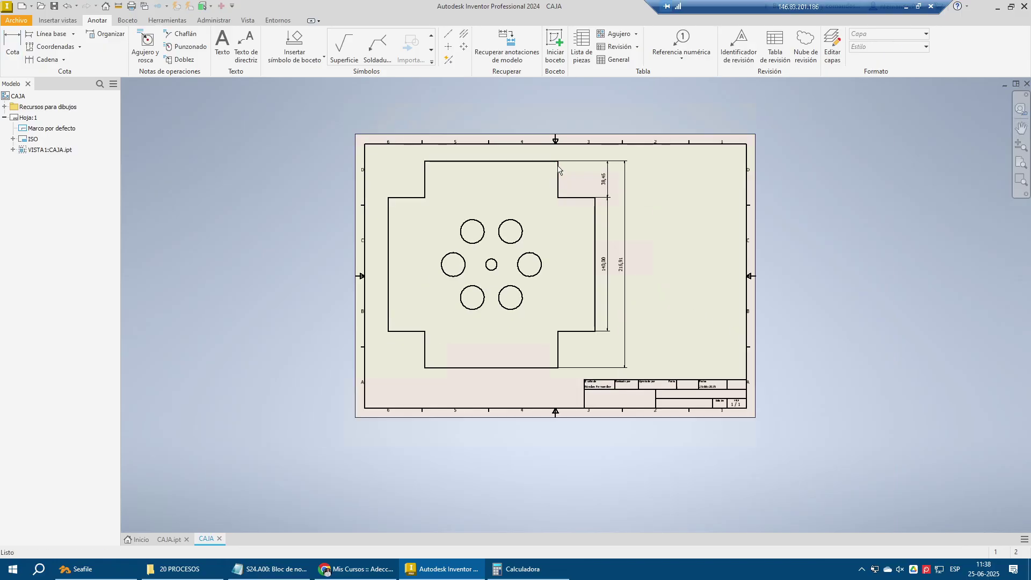
scroll(553, 236, down, 4)
click(8, 58)
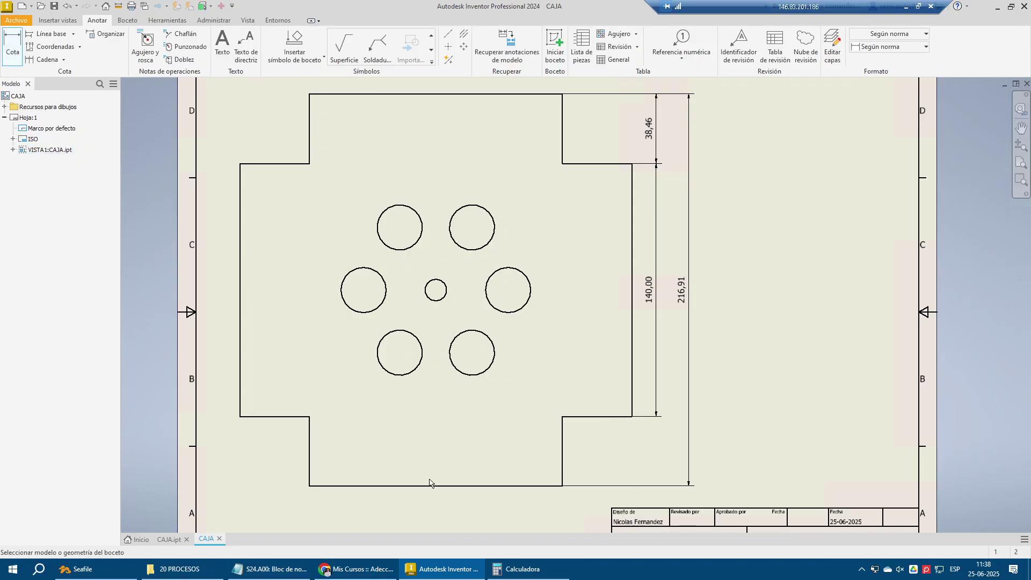
scroll(433, 396, up, 3)
scroll(428, 485, down, 3)
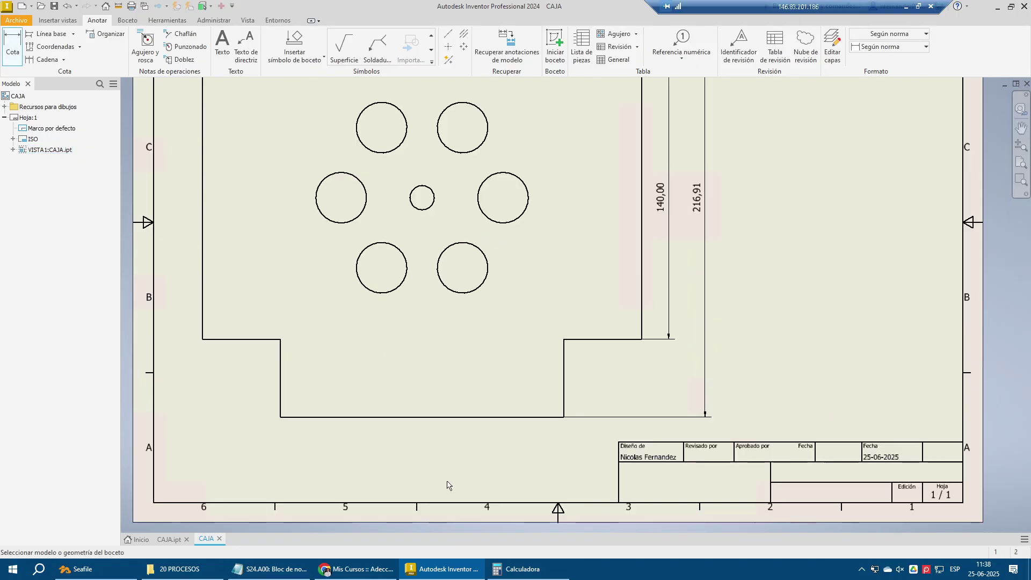
click(547, 417)
click(549, 443)
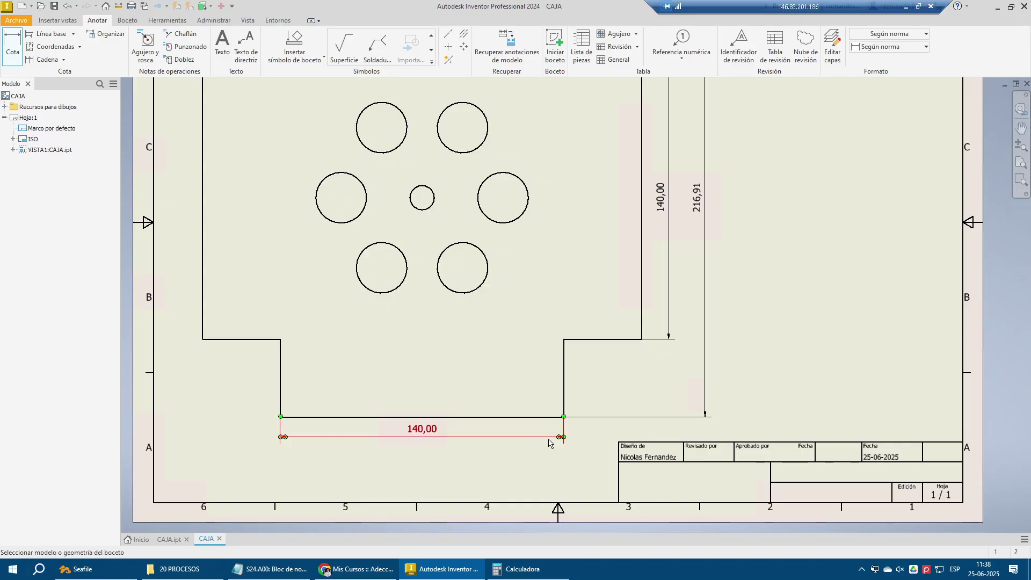
click(623, 341)
click(577, 438)
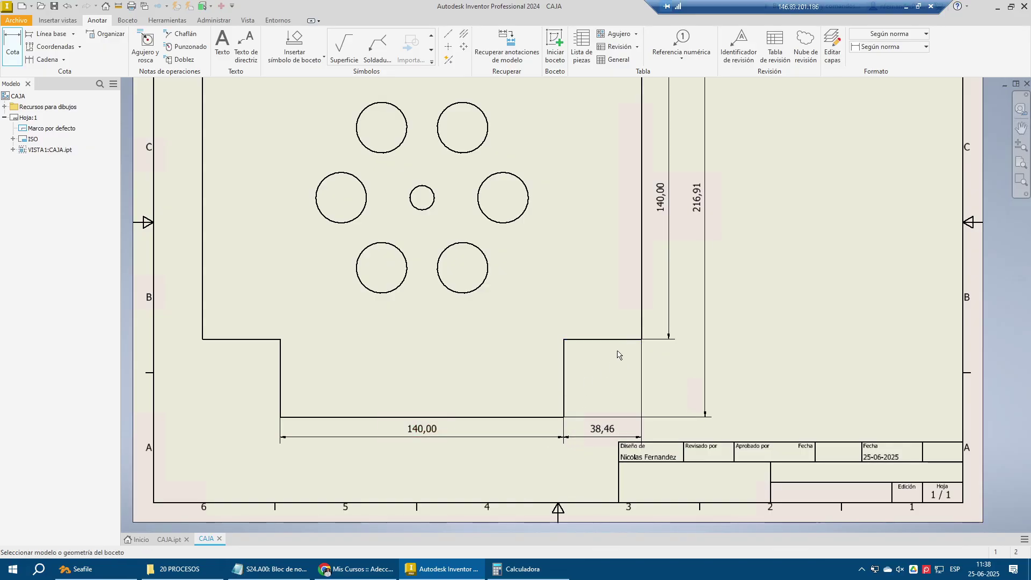
Dimension the flat pattern's overall width between its outer side edges, placed below the existing horizontal dimensions
click(642, 318)
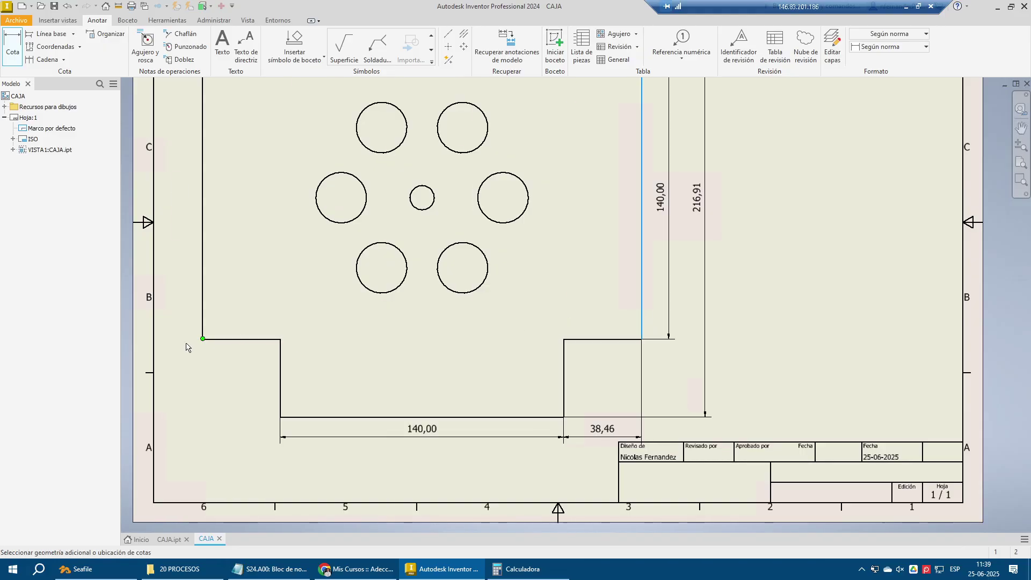
click(204, 318)
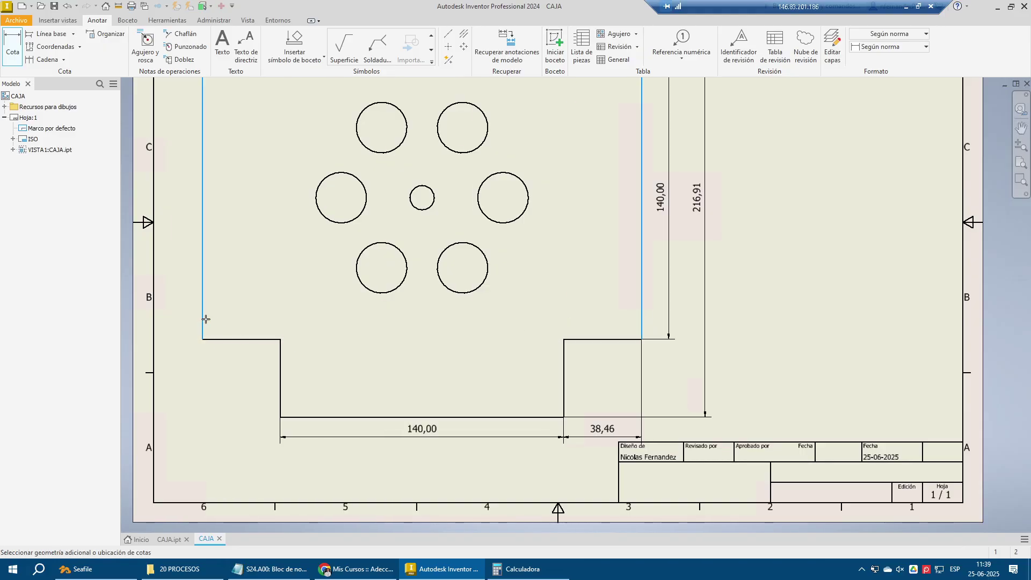
click(372, 468)
scroll(372, 468, down, 3)
Move the flat pattern view up and left on the sheet, close to the frame's upper-left corner
click(325, 168)
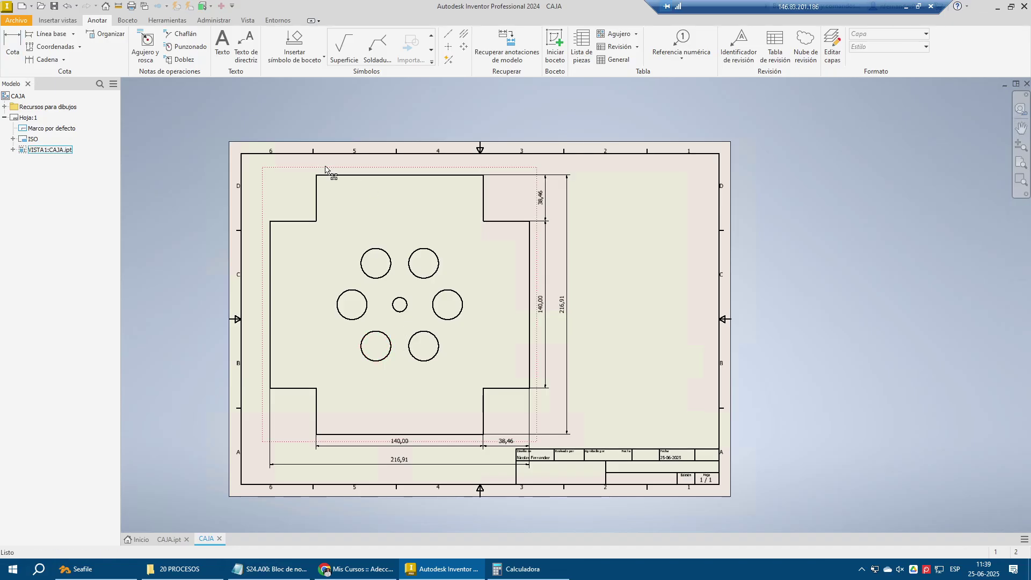
drag(326, 167, 307, 162)
click(652, 275)
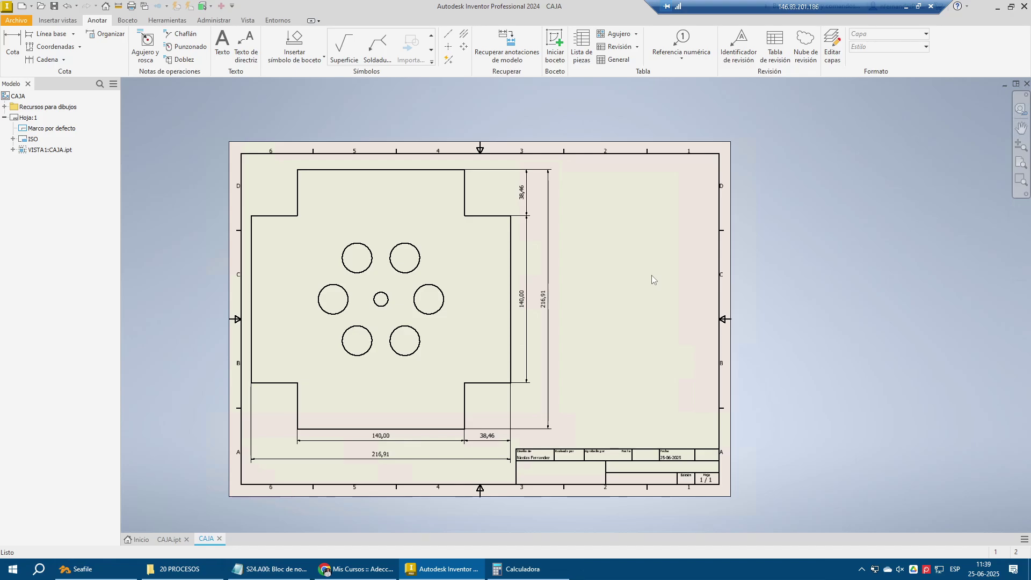
Dimension the horizontal distance from the rightmost hole's centre to the right flap's outer edge, placed above that hole
click(13, 49)
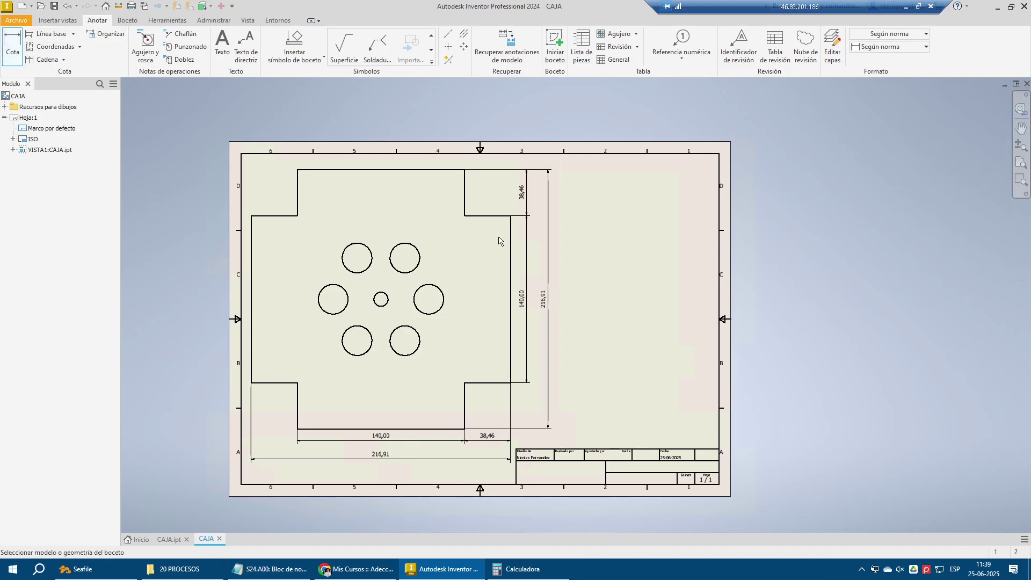
click(509, 264)
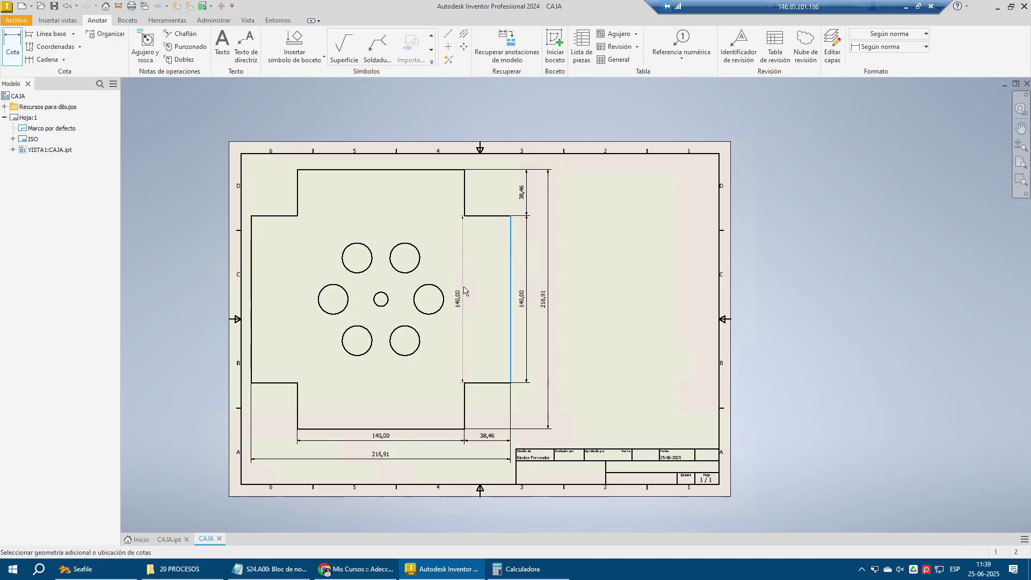
click(432, 300)
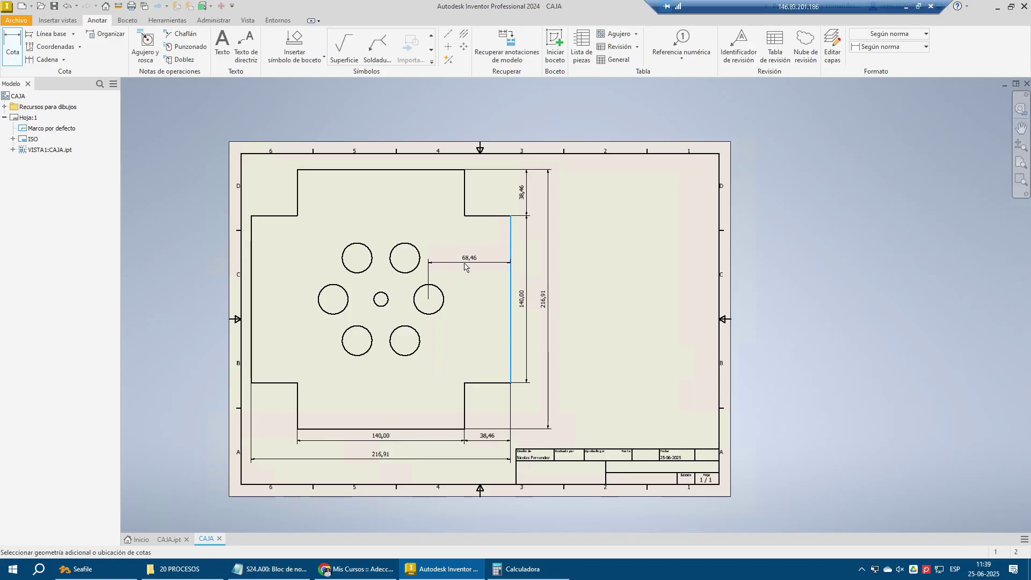
click(462, 266)
Add diameter dimensions to the rightmost large hole and the small central hole
click(441, 311)
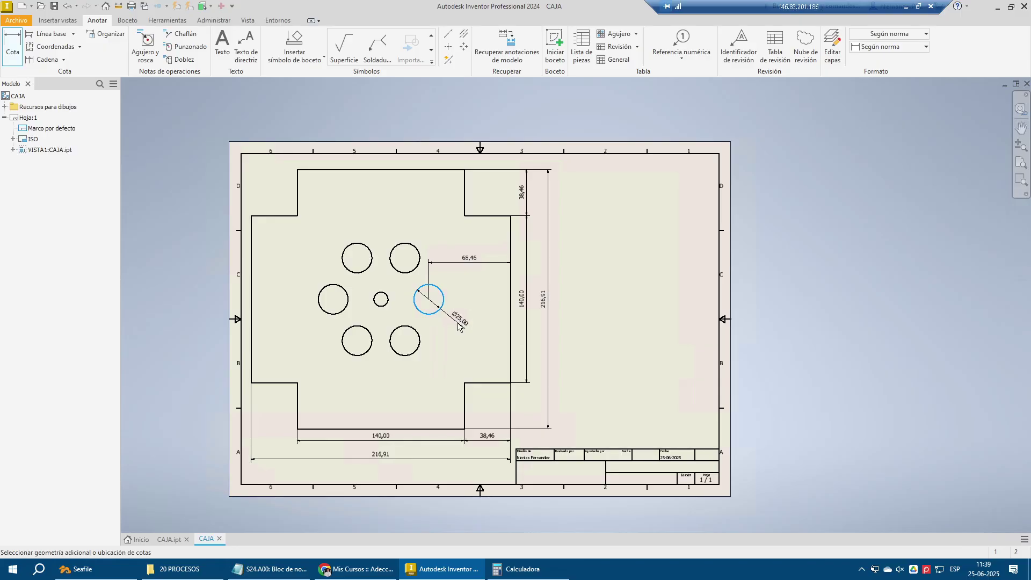
click(462, 322)
click(387, 308)
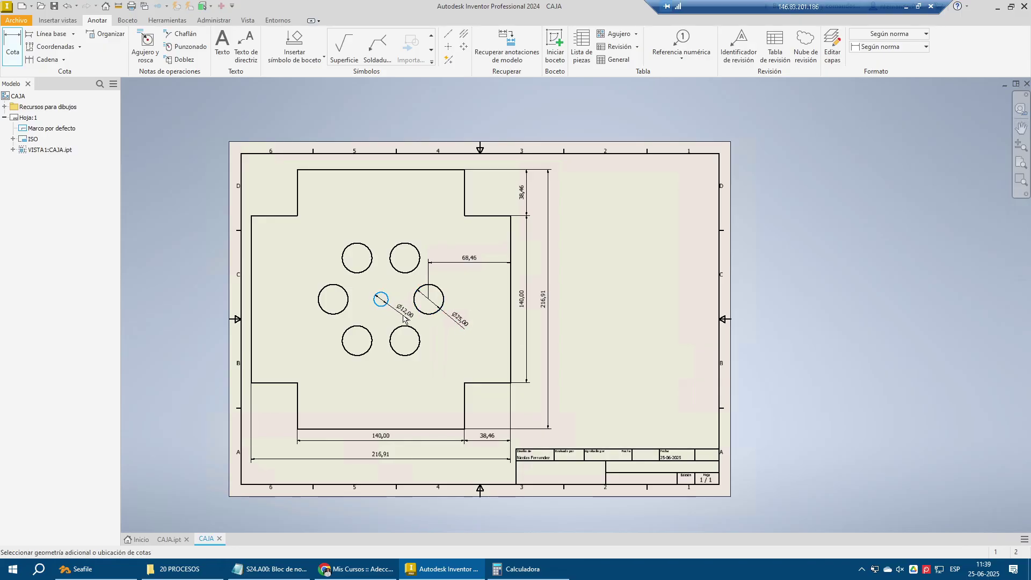
click(405, 319)
key(Escape)
scroll(482, 288, up, 3)
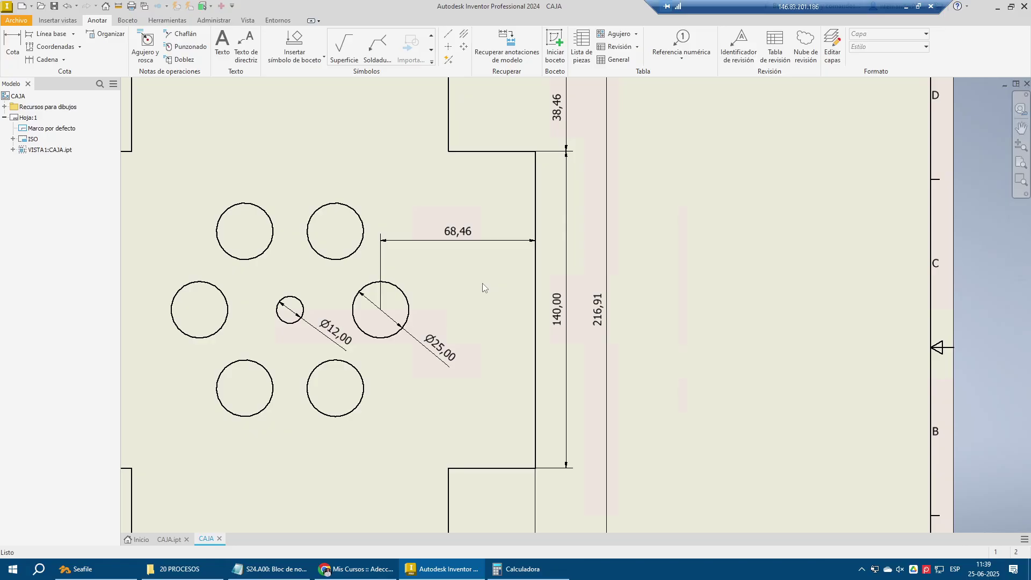
scroll(483, 282, down, 2)
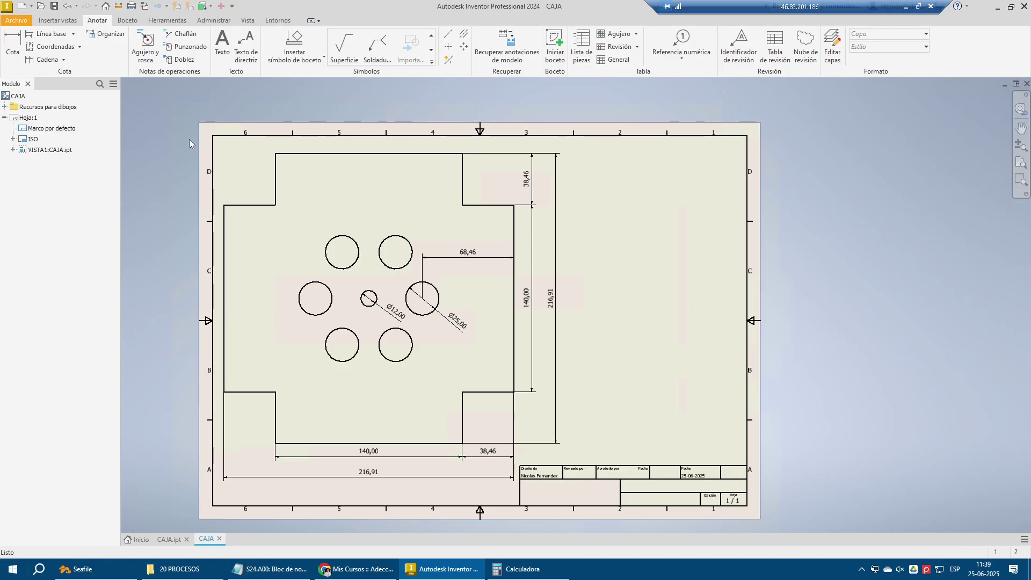
Start a text note right of the flat pattern with the lines "CAJA: CORTE" and "CANTIDAD: 01"
click(222, 47)
click(628, 327)
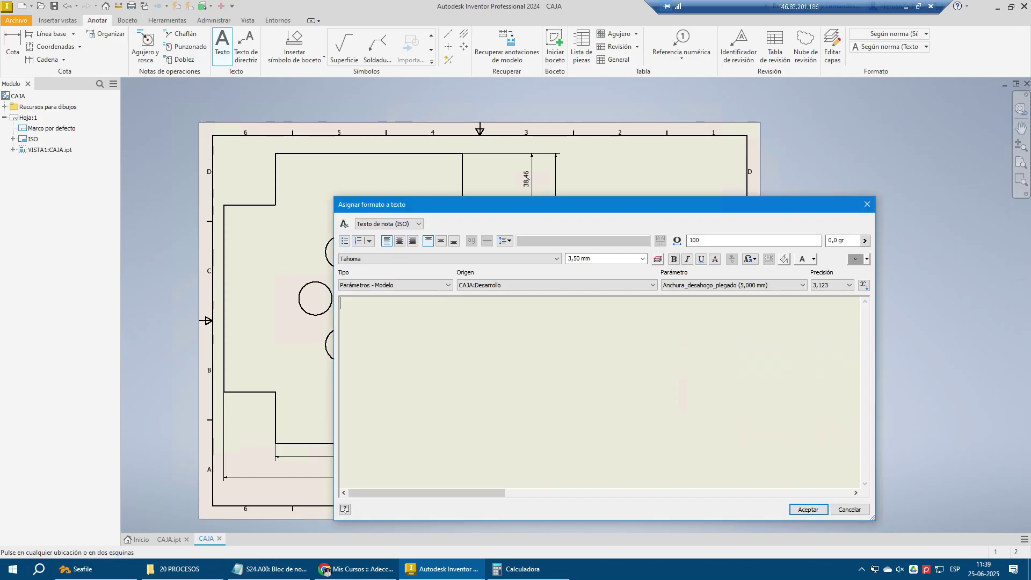
text(CAJA)
text(:)
text(CORTE )
text(CANTIDAD)
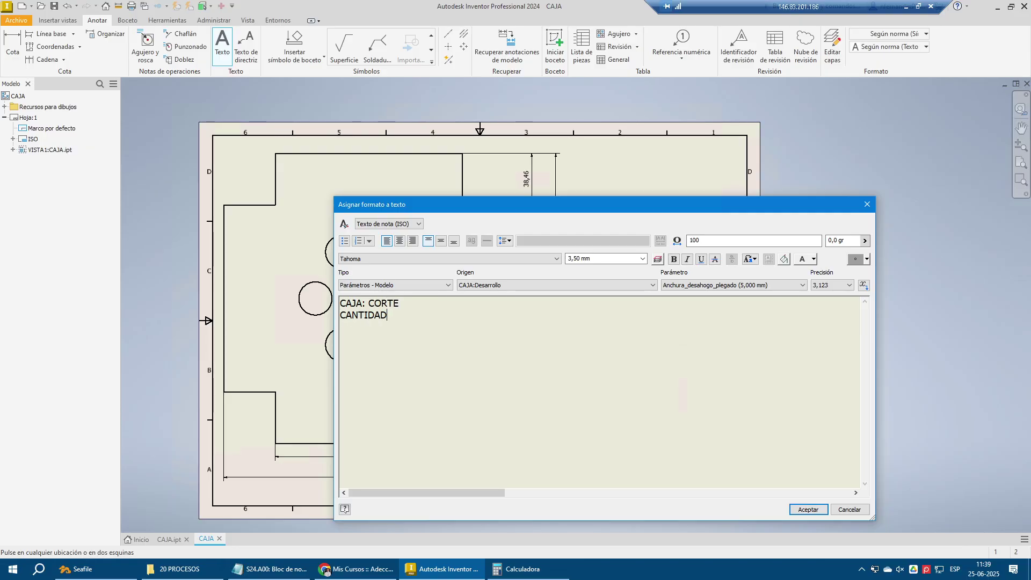
text(: 01)
key(Return)
Add the lines "MATERIAL: AA1100H14" and "ESPESOR: 05" to the note
text(MATERIAL: AA1100)
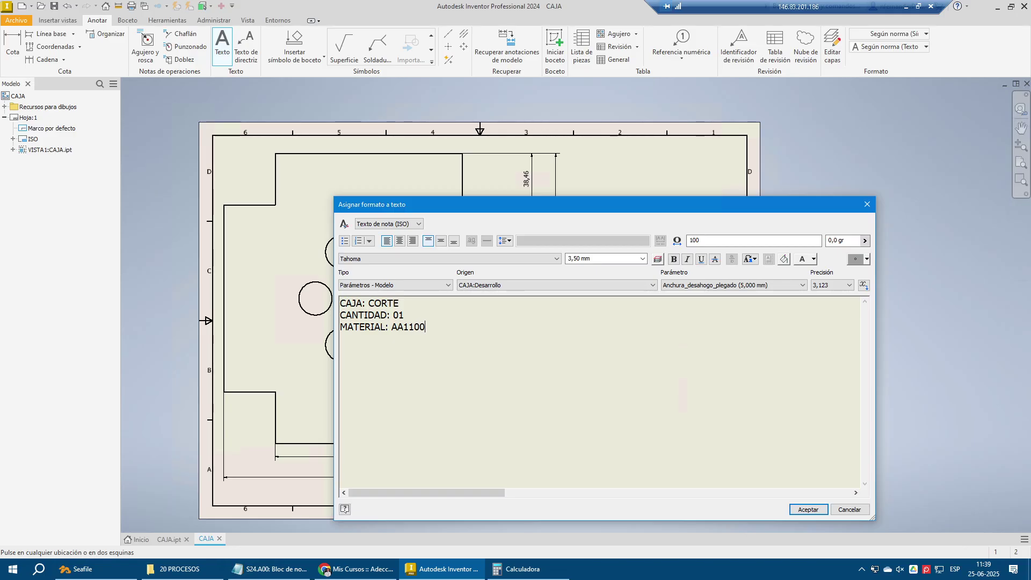
text(H14 )
text(E)
text(OR:)
text( 05)
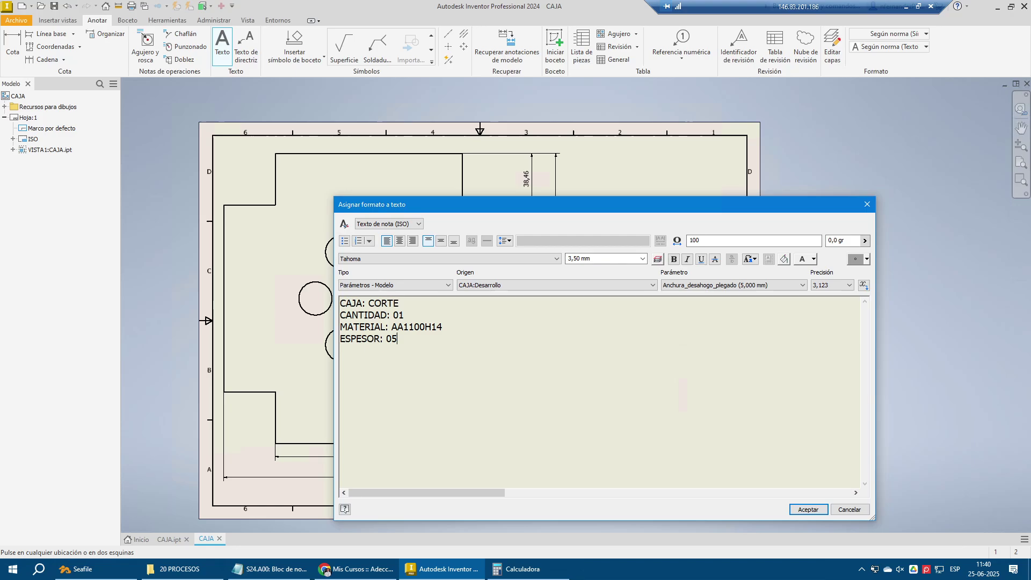
key(shift+Left)
key(shift+Left)
key(shift+Left)
key(shift+Left)
key(shift+Left)
key(shift+Left)
key(shift+Left)
key(shift+Left)
key(shift+Left)
key(shift+Left)
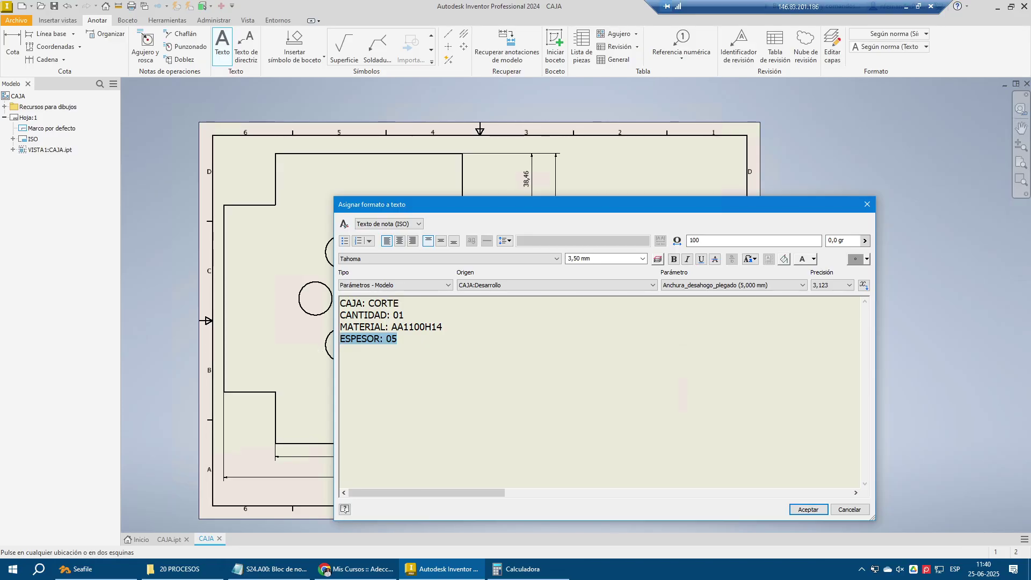
Make the note's heading "CAJA: CORTE" bold and underlined, and accept the note
drag(340, 304, 406, 304)
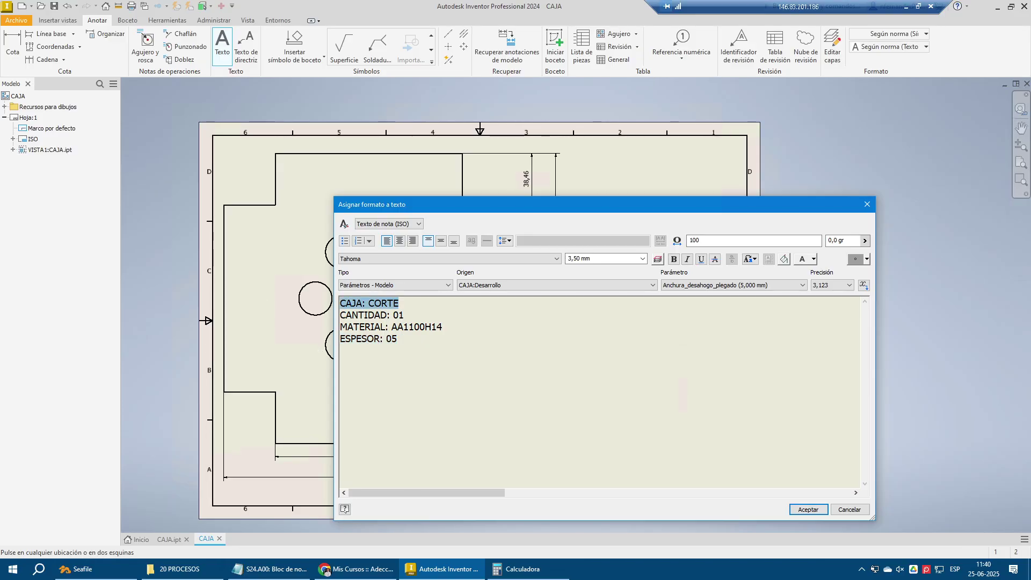
click(674, 260)
click(700, 259)
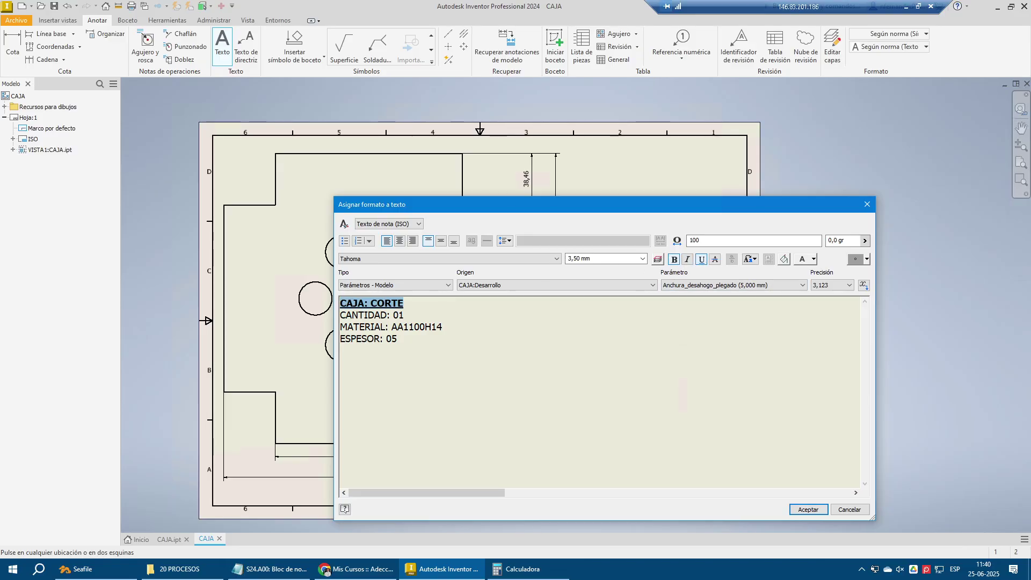
key(ctrl+End)
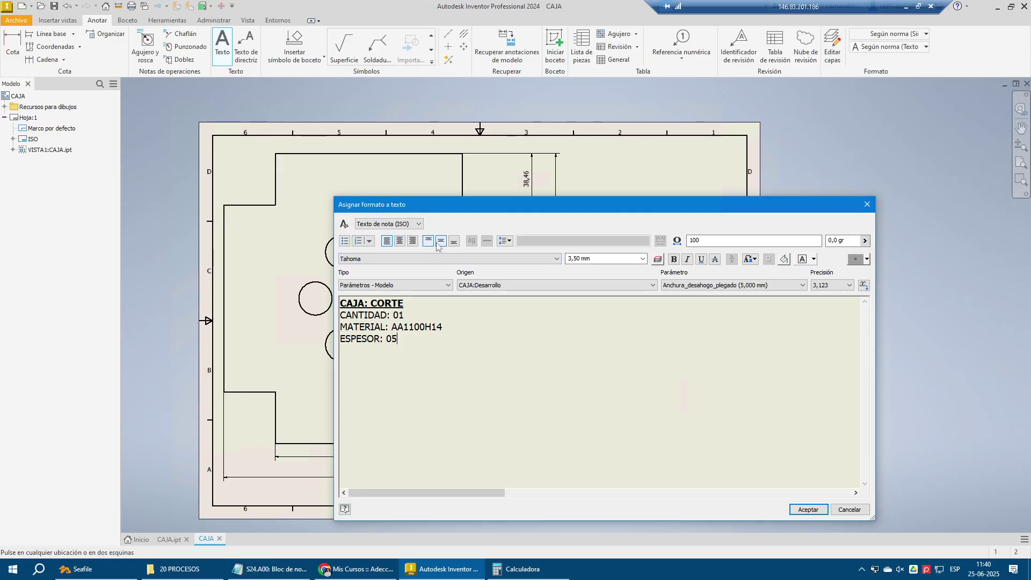
click(809, 509)
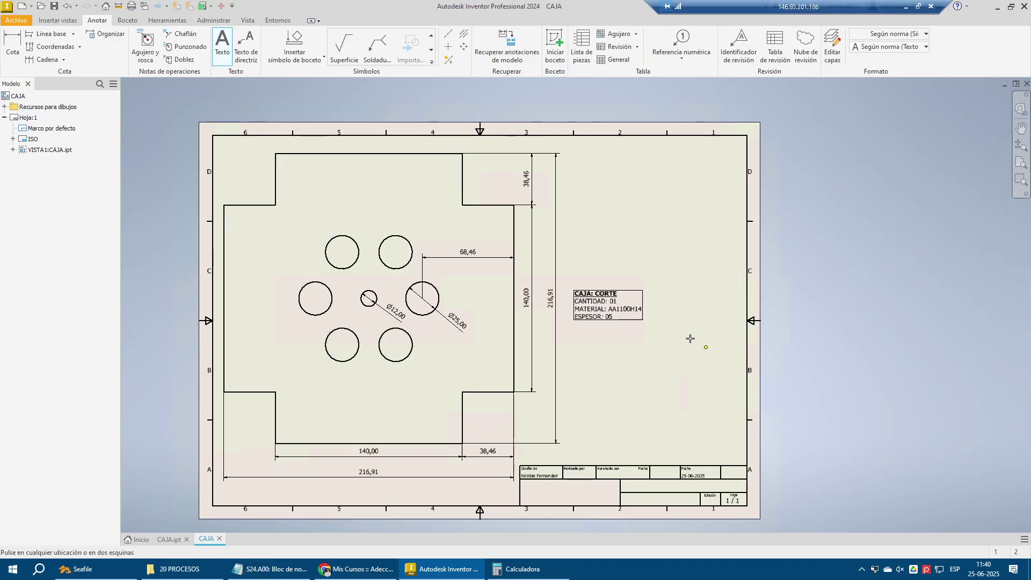
Enlarge the note's frame and move the note slightly down and to the right
key(Escape)
drag(643, 291, 669, 280)
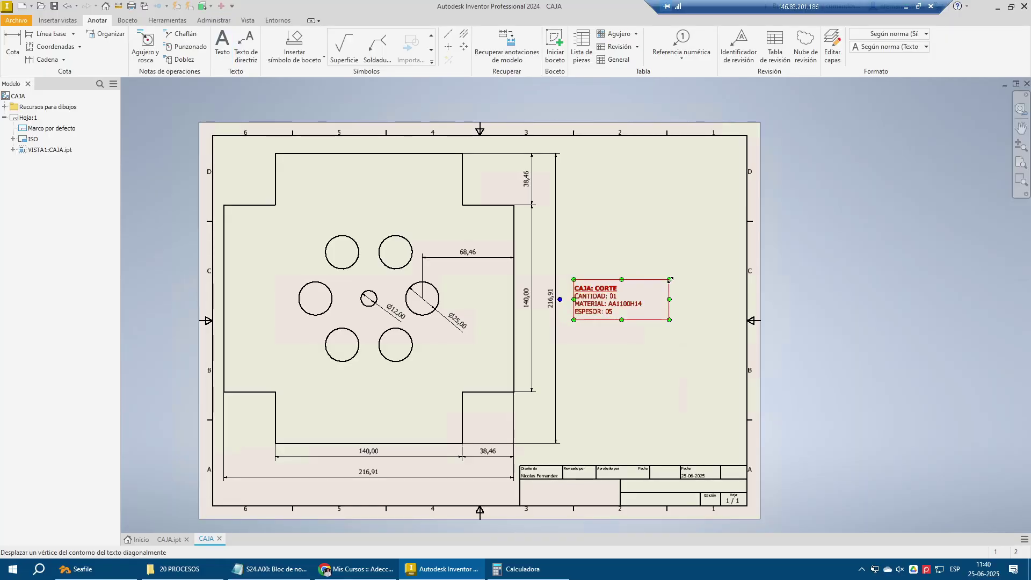
drag(610, 302, 625, 322)
click(674, 411)
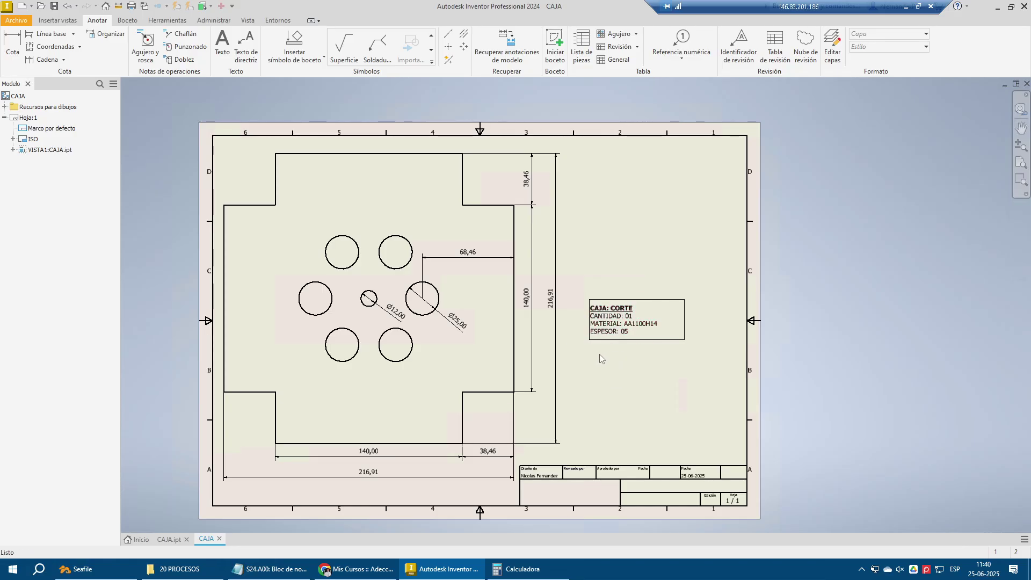
Add a second sheet to the drawing
click(58, 20)
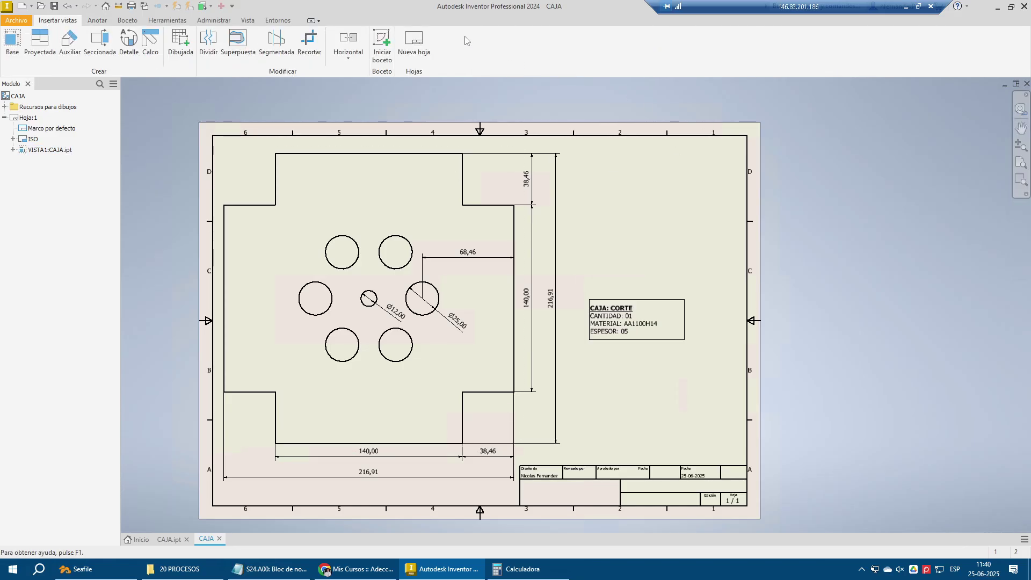
click(413, 42)
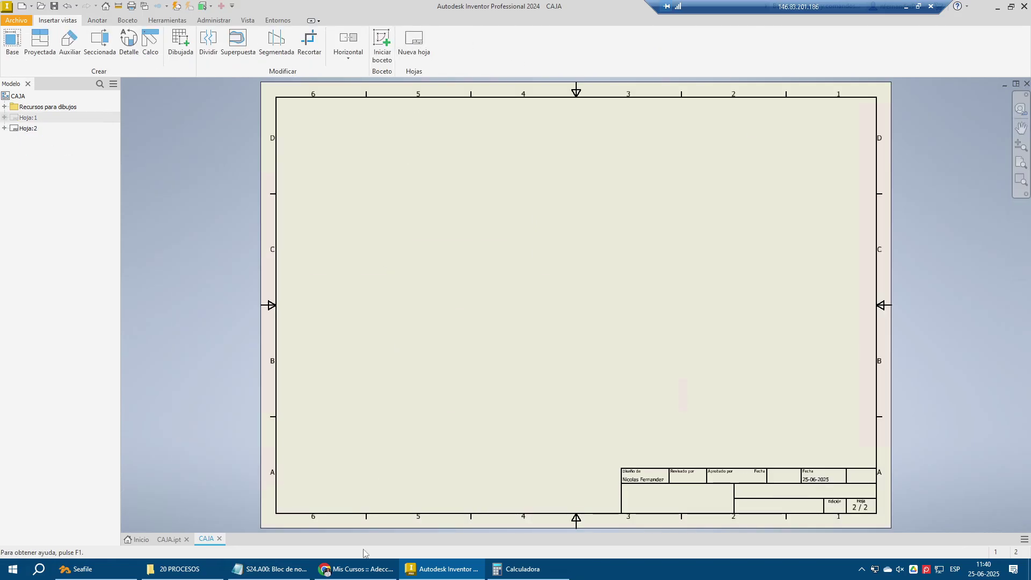
Switch to Notepad to review the flat pattern view and bend dimensioning instructions, and return to Inventor
click(271, 569)
drag(13, 170, 13, 188)
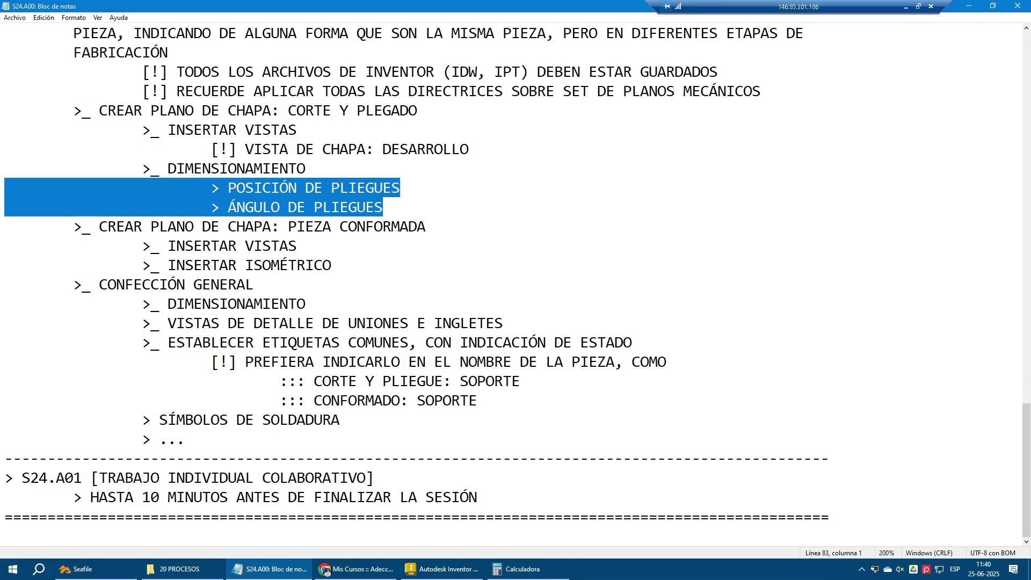
drag(470, 150, 11, 150)
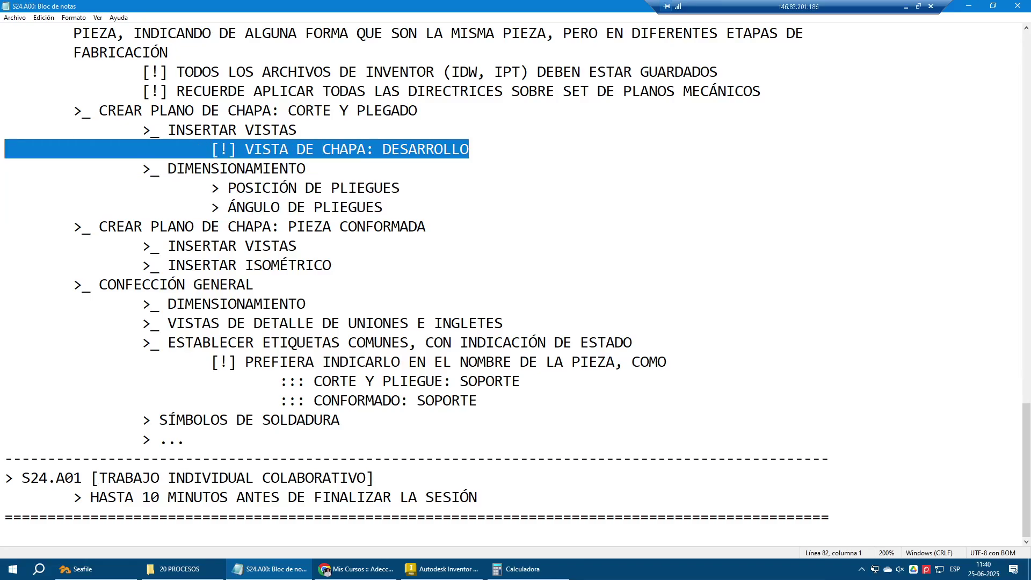
click(442, 568)
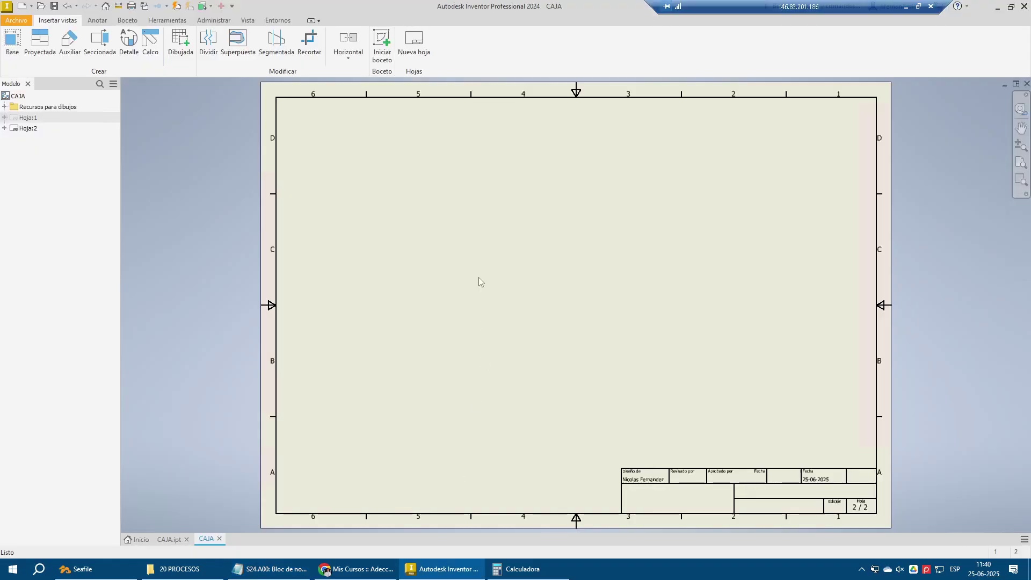
Review sheet 1, and play the video PLEGADO AL AIRE.mp4 from the 20 PROCESOS folder before returning to Inventor
double_click(28, 117)
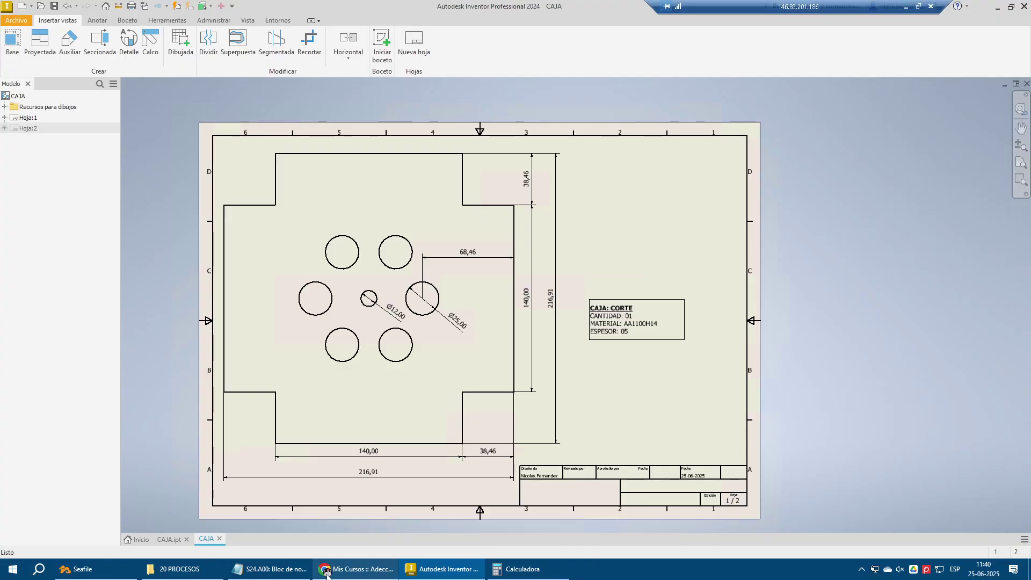
click(179, 569)
double_click(372, 131)
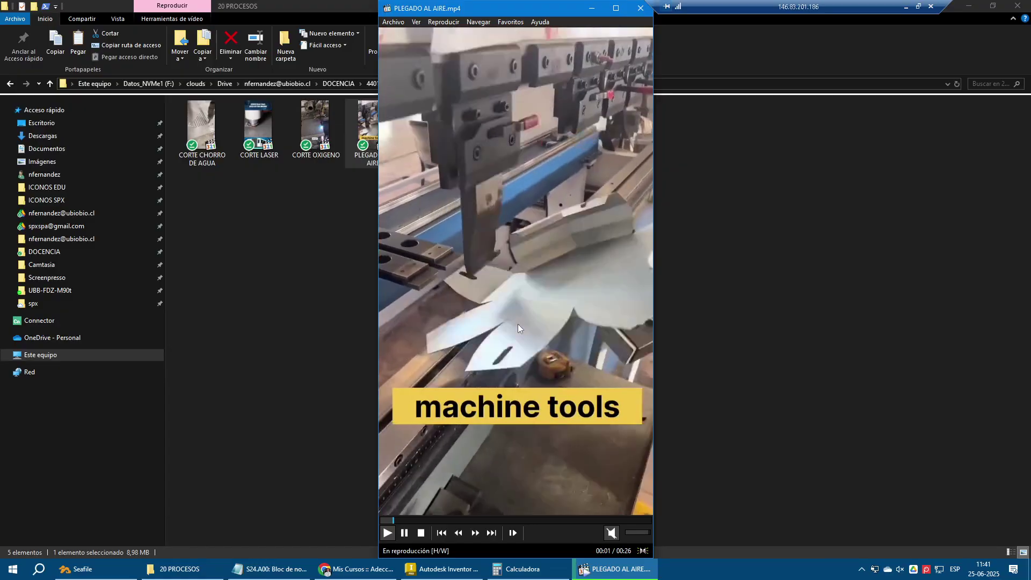
click(518, 324)
click(640, 8)
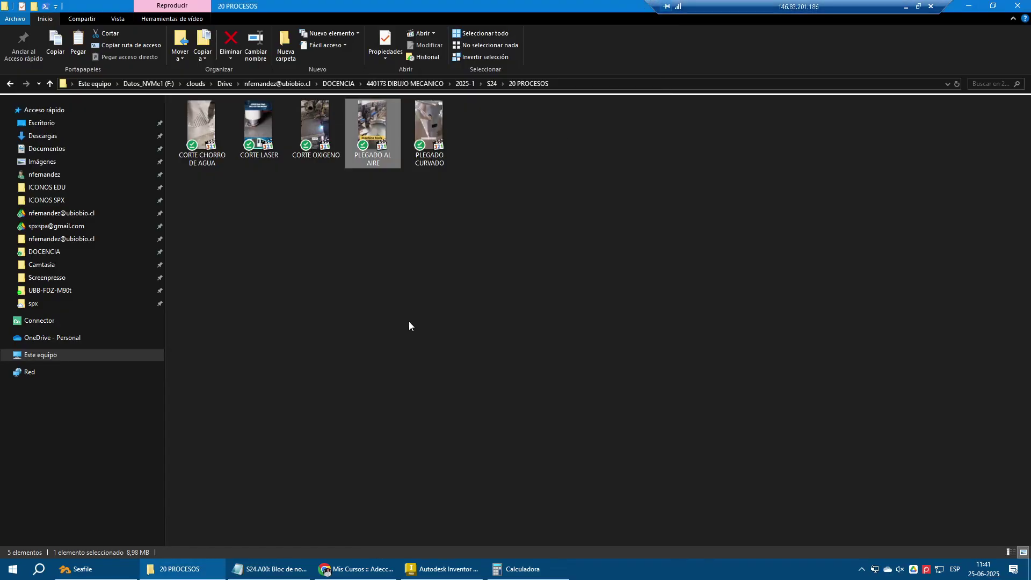
click(422, 570)
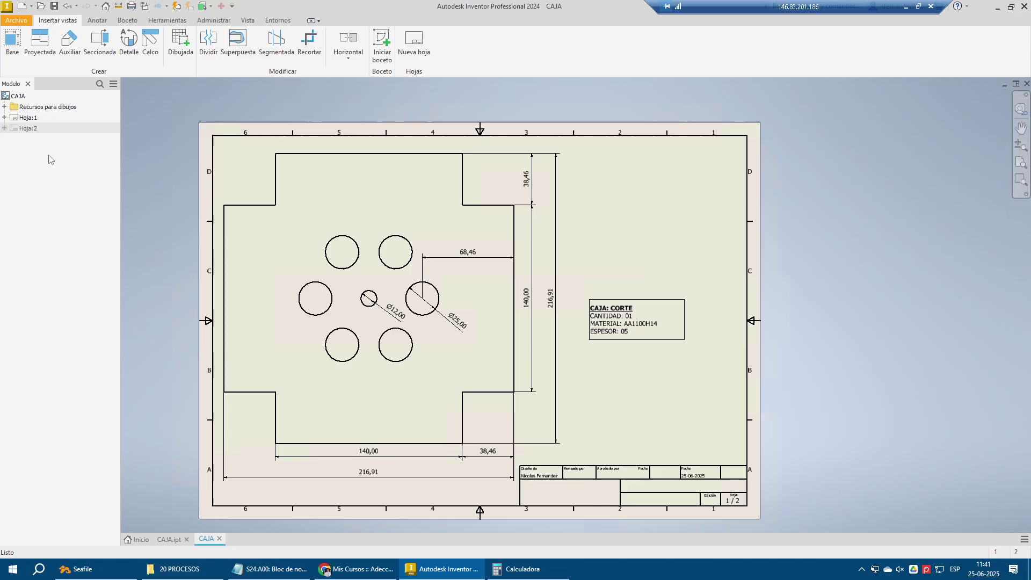
On sheet 2, insert a base view of CAJA.ipt as the flat pattern (Desarrollo) at scale 1:1
double_click(28, 128)
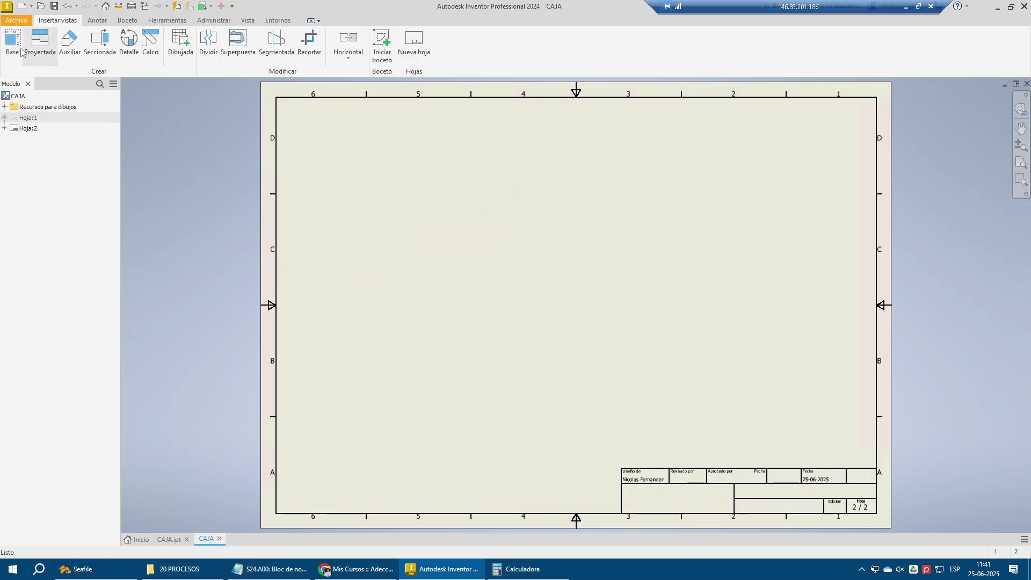
click(12, 41)
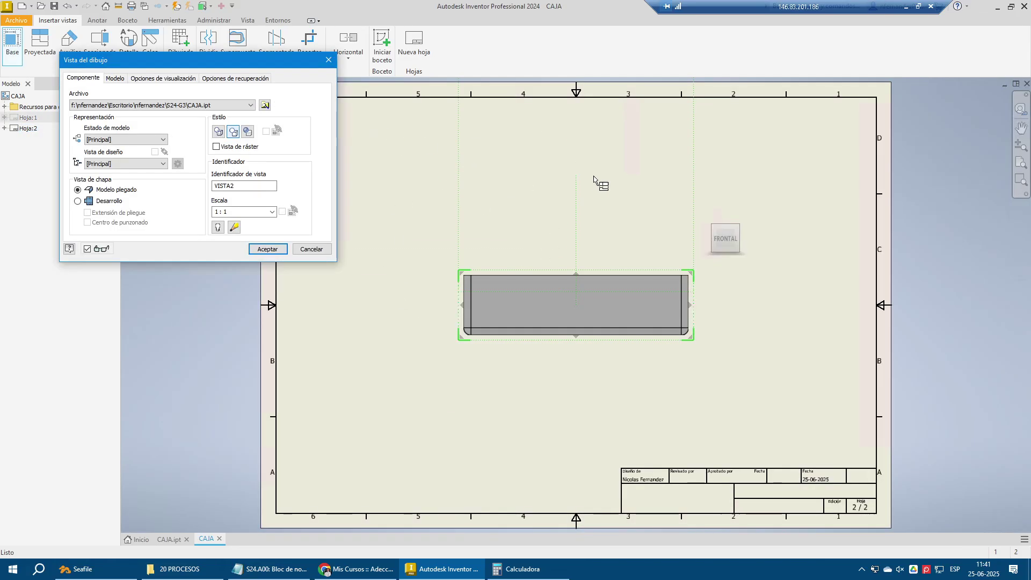
click(78, 201)
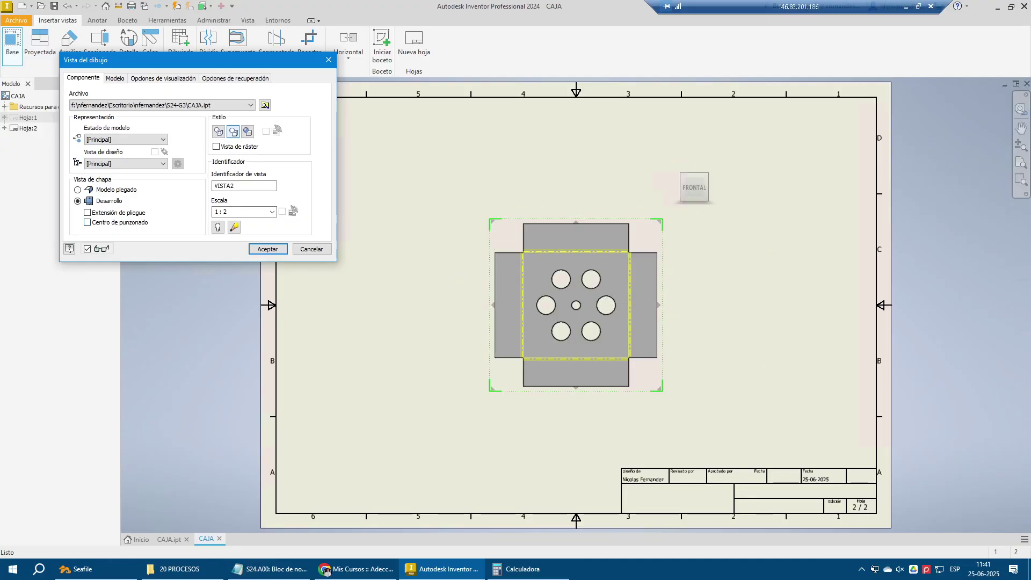
click(244, 212)
key(Return)
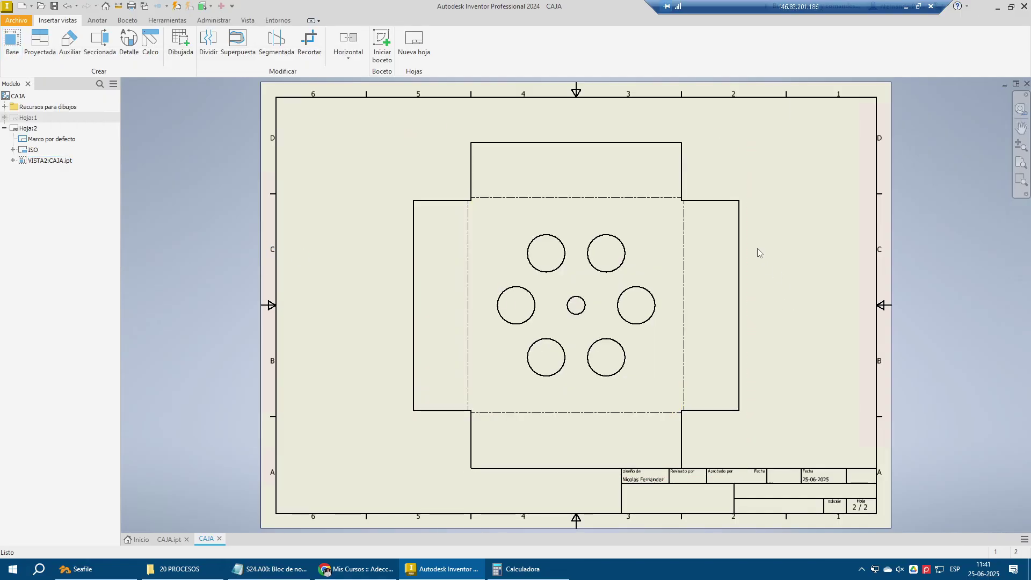
Move the flat pattern view to the left half of sheet 2 and dimension its overall height between the outer flap edges
drag(755, 251, 646, 237)
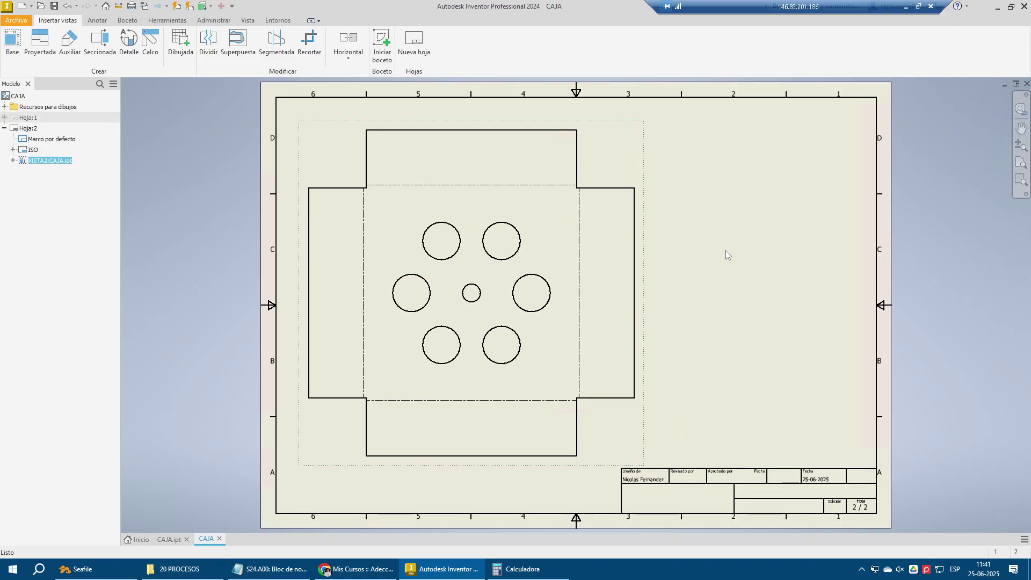
click(541, 193)
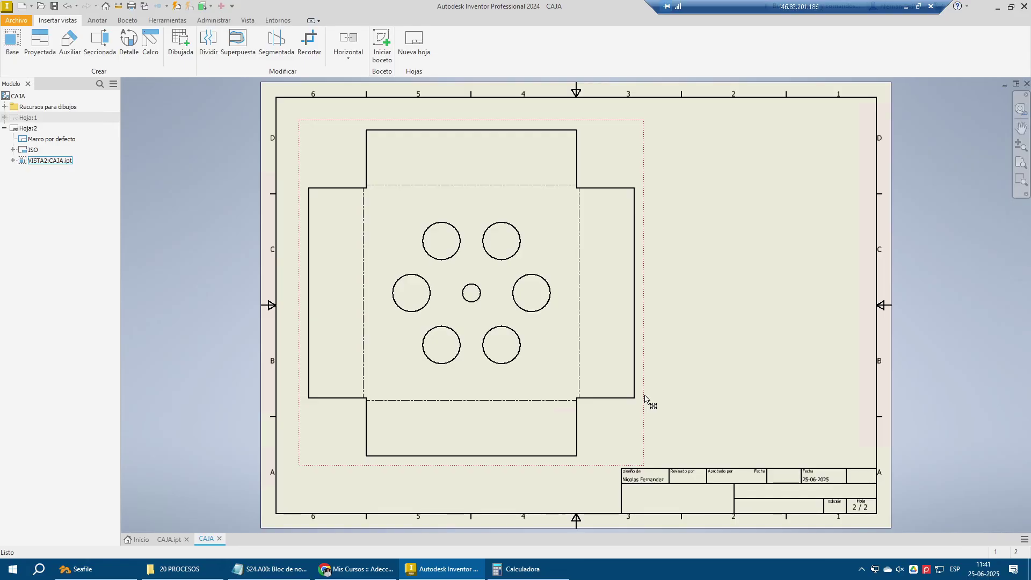
click(98, 20)
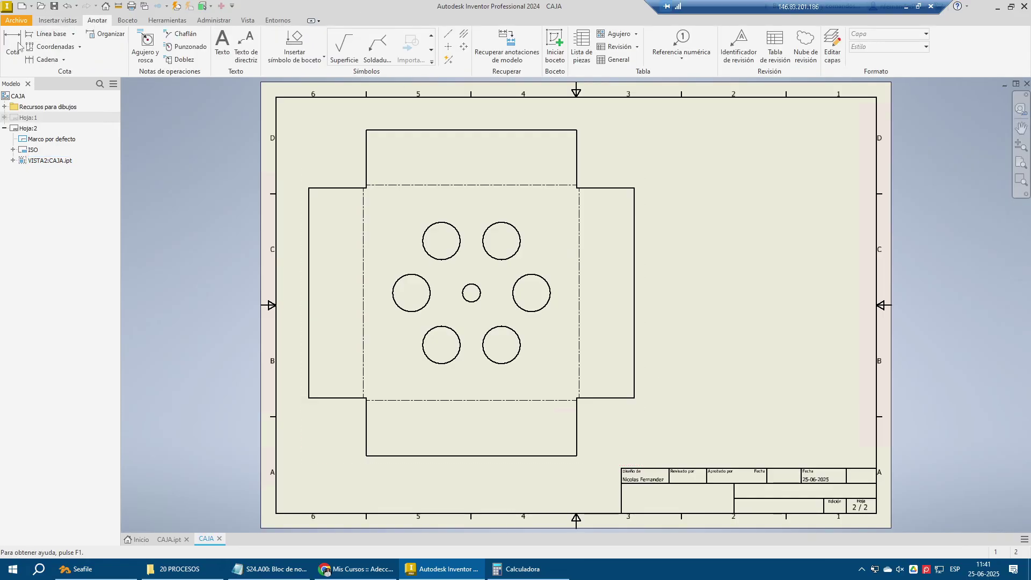
click(12, 42)
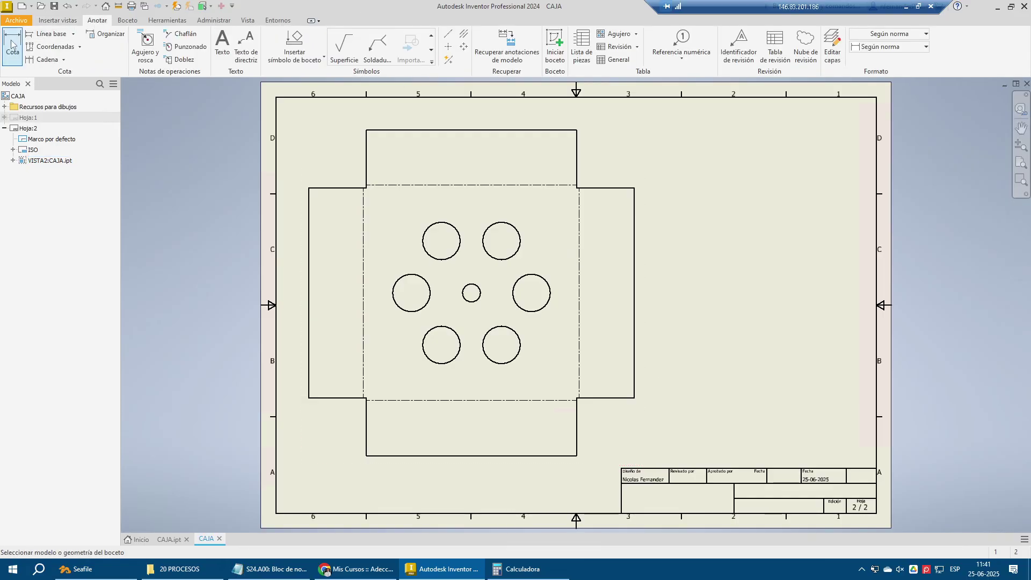
click(493, 129)
click(520, 456)
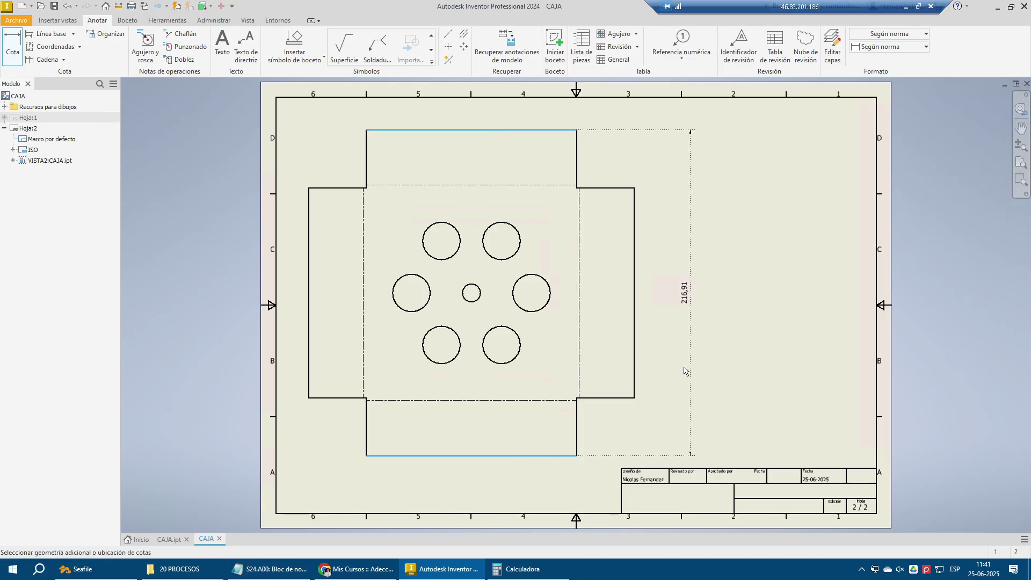
click(665, 351)
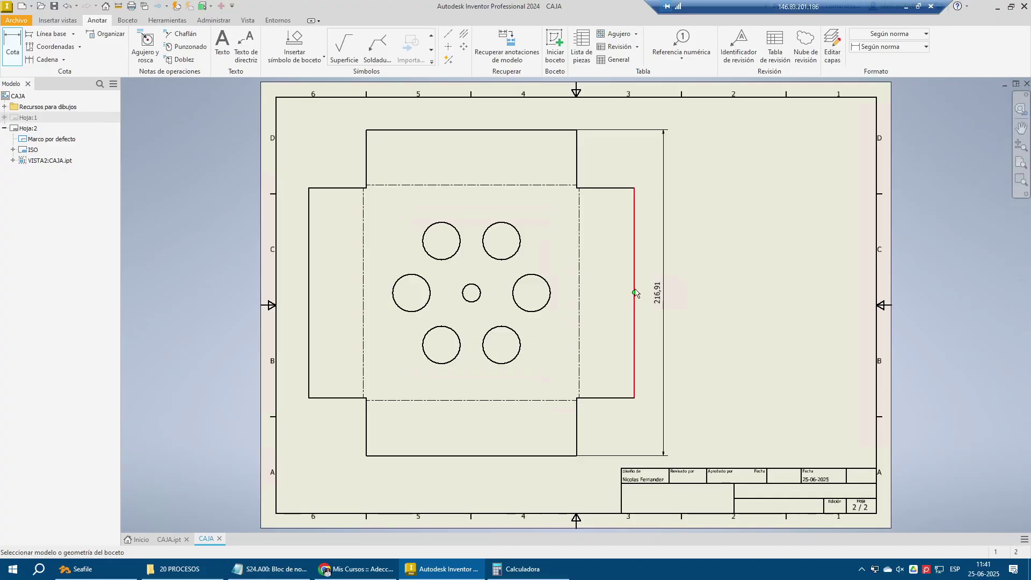
Dimension the width of the flat pattern's bottom flap below the view and shift the view slightly further left
click(524, 456)
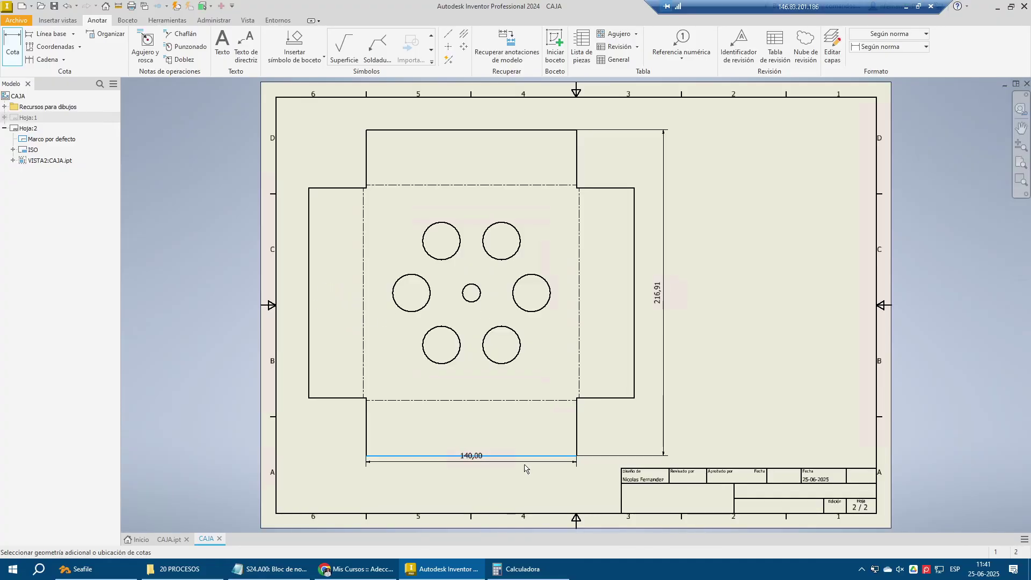
click(527, 474)
key(Escape)
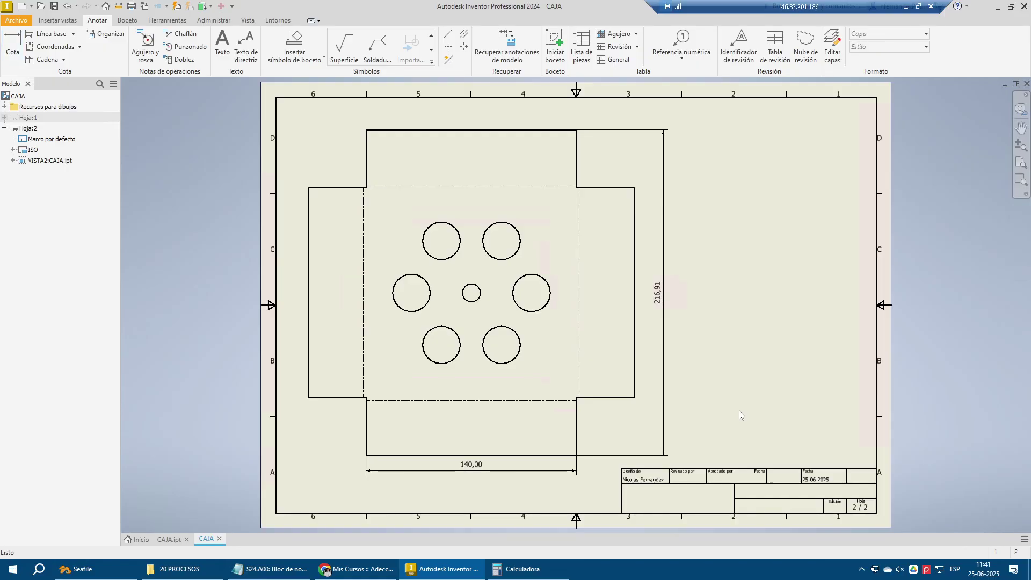
drag(632, 170, 624, 170)
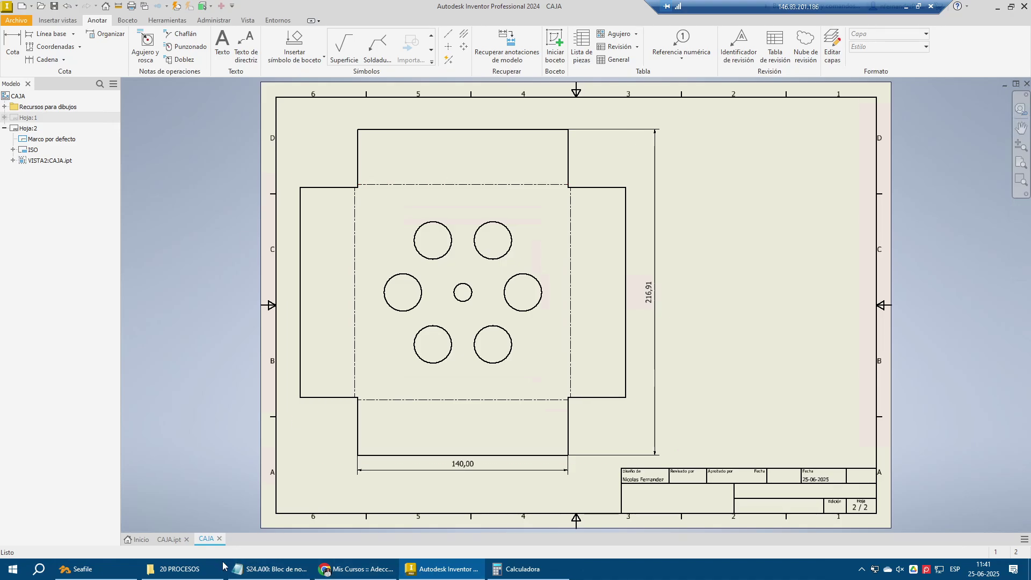
Play the video PLEGADO AL AIRE.mp4 from the 20 PROCESOS folder, view it full screen, and return to Inventor
click(180, 569)
double_click(372, 129)
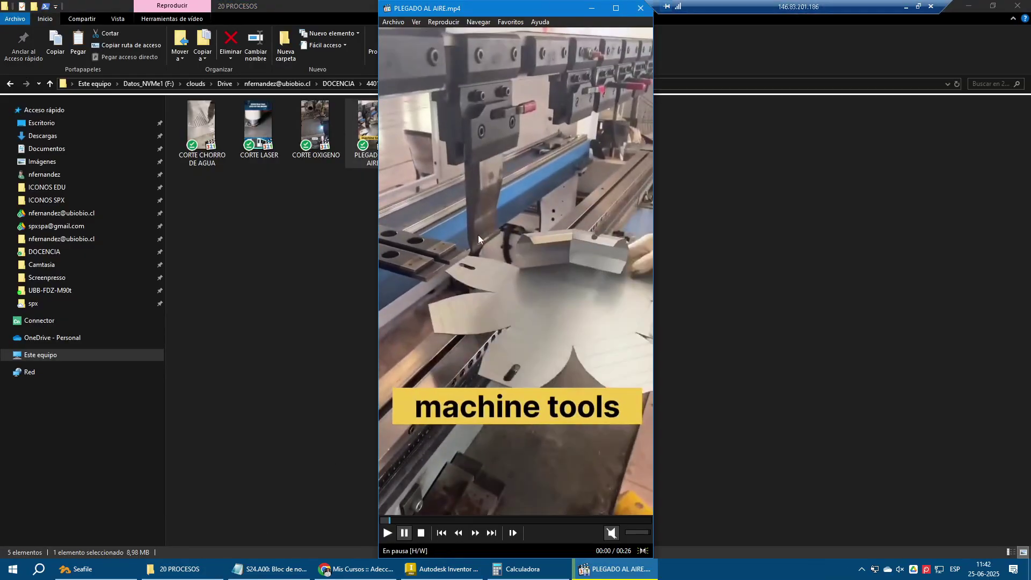
click(491, 372)
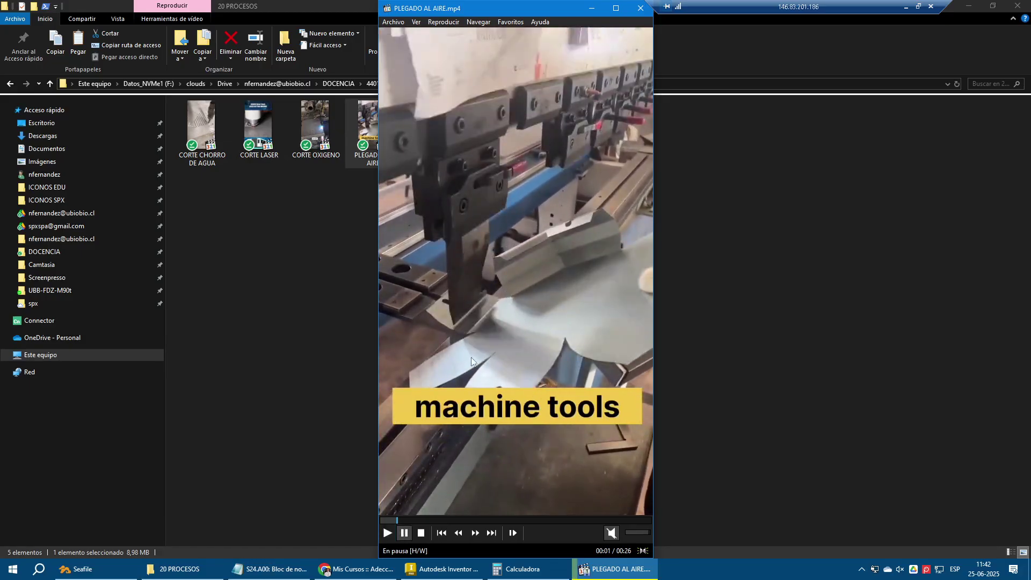
double_click(462, 374)
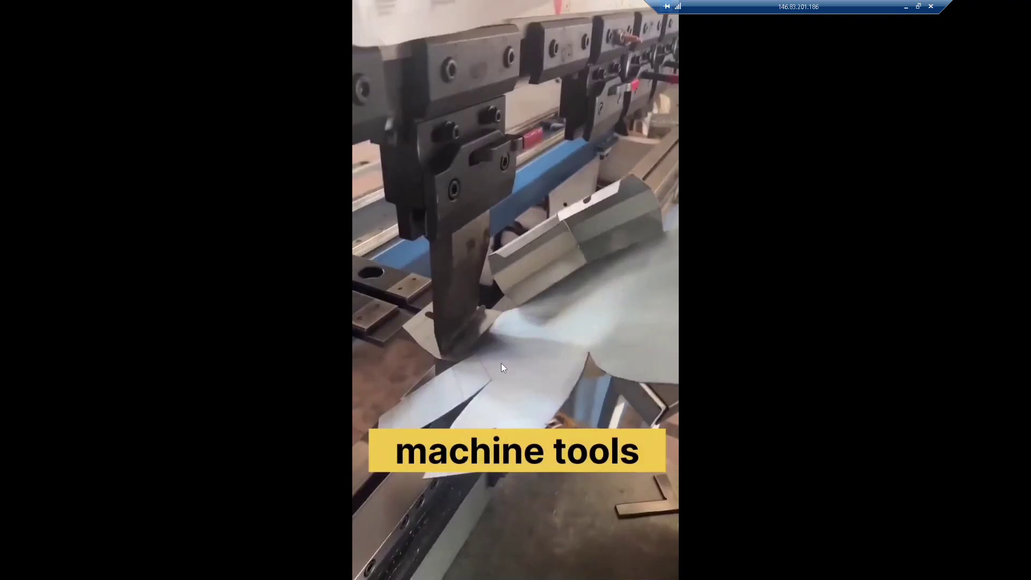
double_click(564, 163)
click(640, 9)
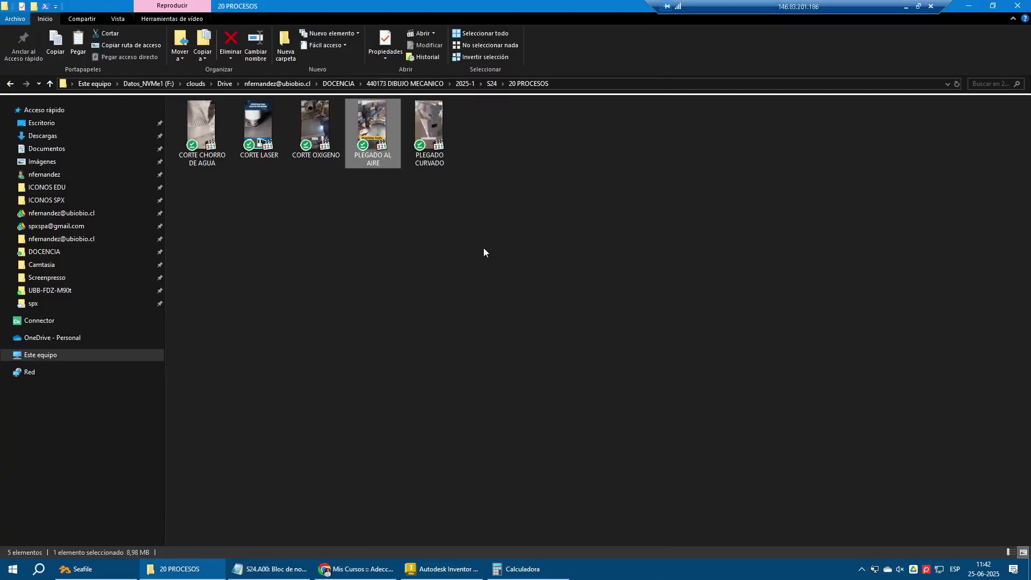
click(442, 568)
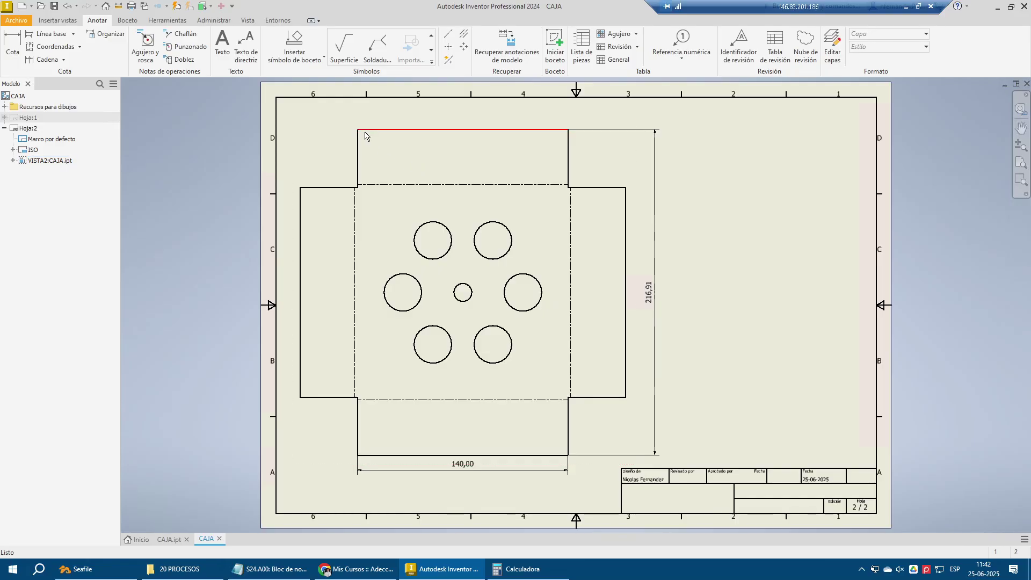
Dimension the distance from the top flap's outer edge to its bend line in the flat pattern view
scroll(364, 131, up, 5)
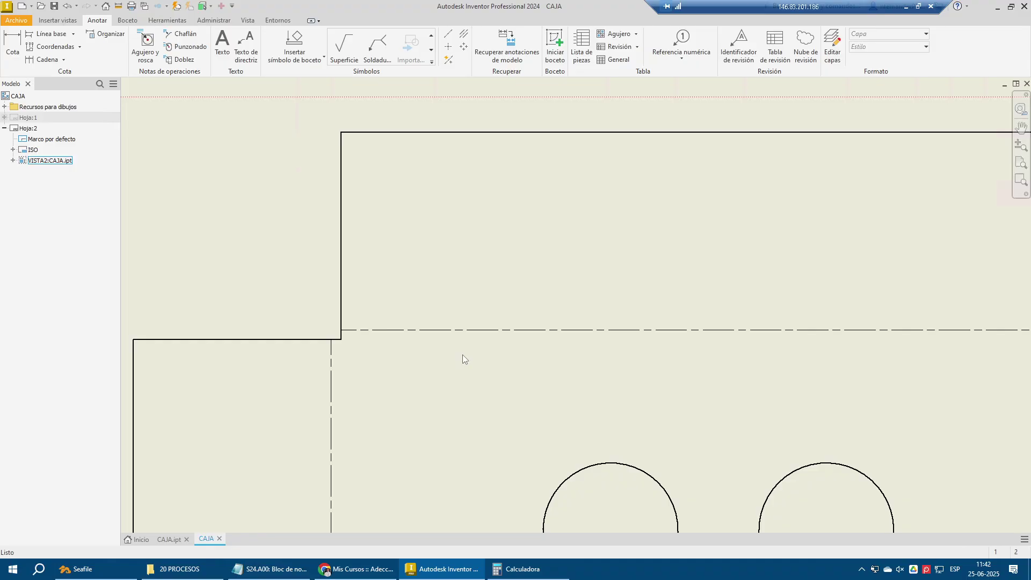
key(d)
click(564, 133)
click(572, 331)
click(583, 247)
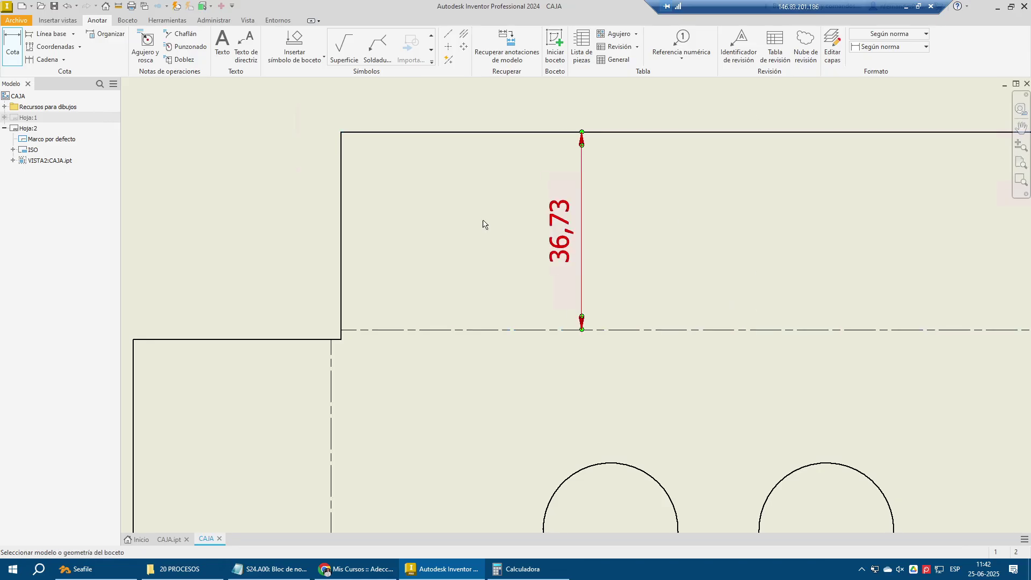
scroll(426, 198, down, 5)
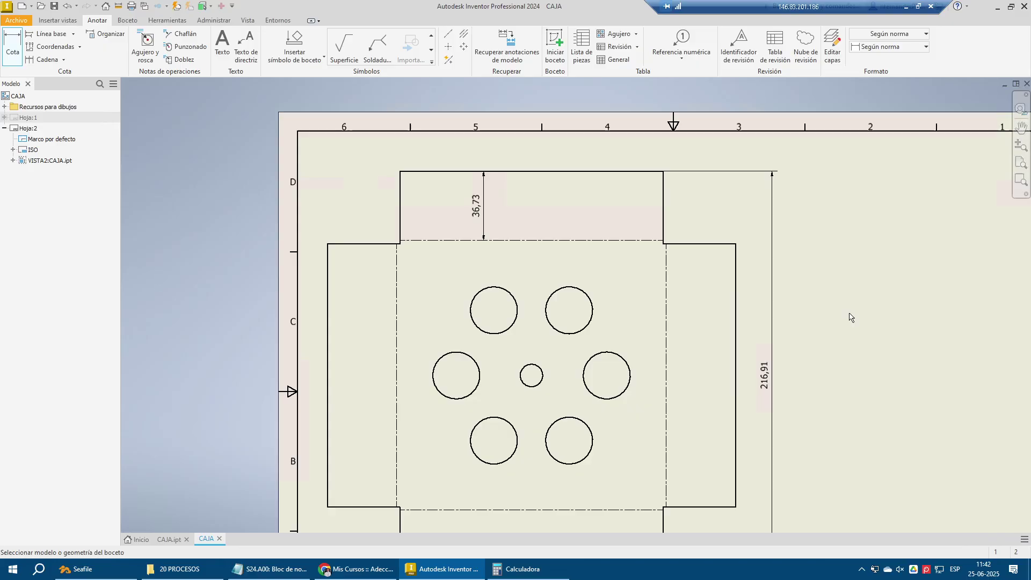
scroll(451, 161, down, 3)
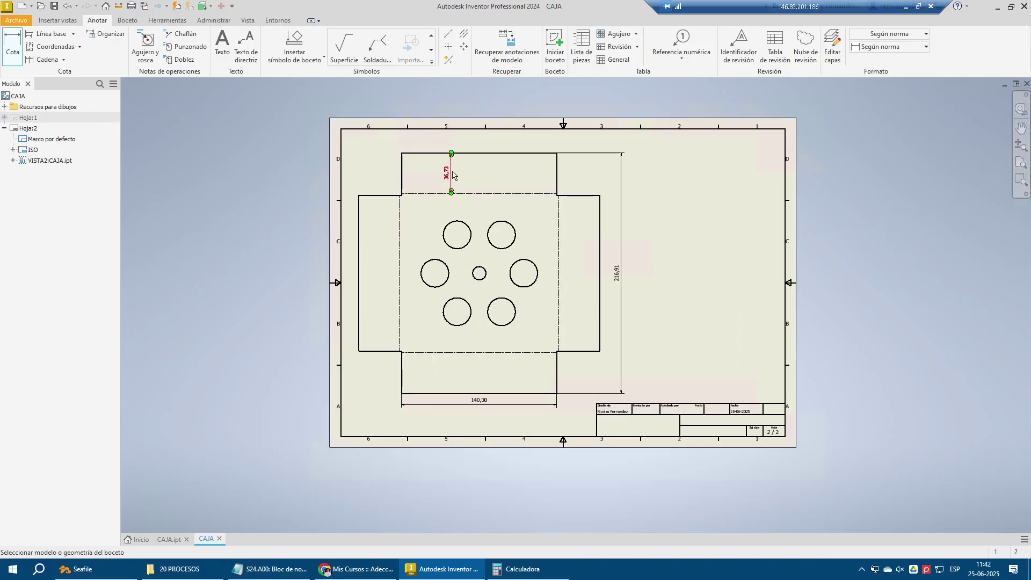
scroll(465, 161, up, 3)
scroll(465, 161, down, 3)
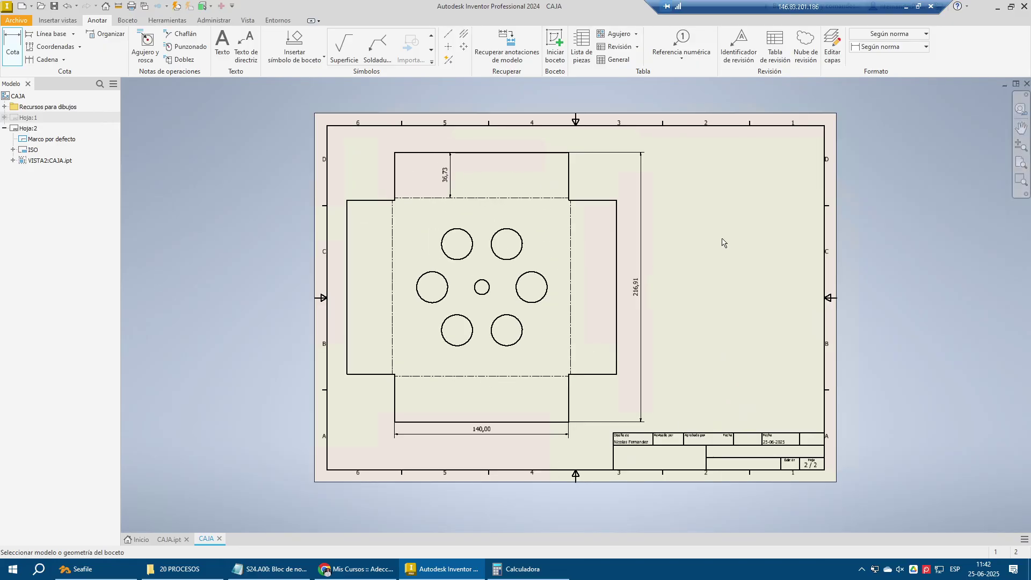
scroll(723, 240, up, 2)
scroll(623, 325, down, 3)
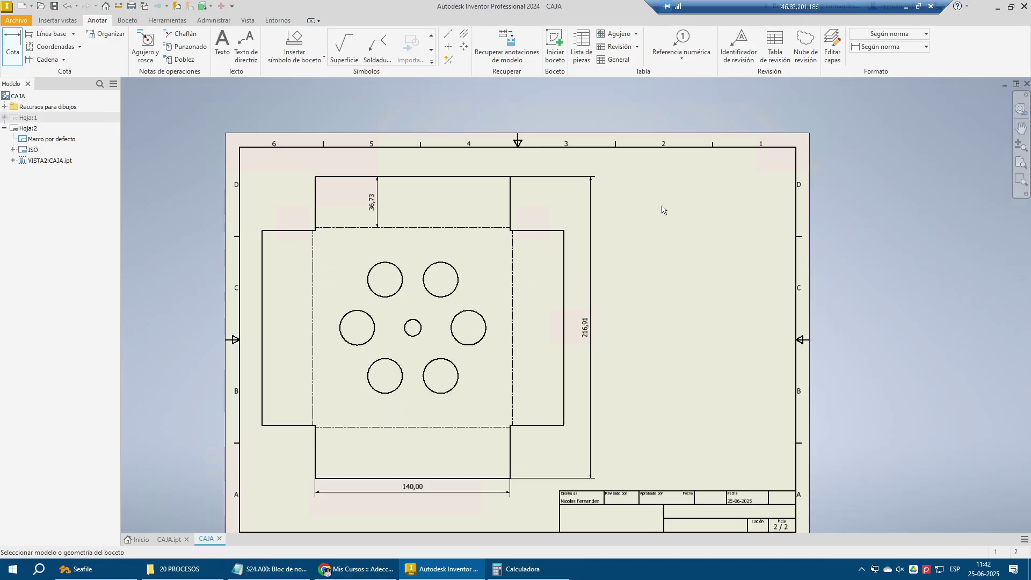
key(Escape)
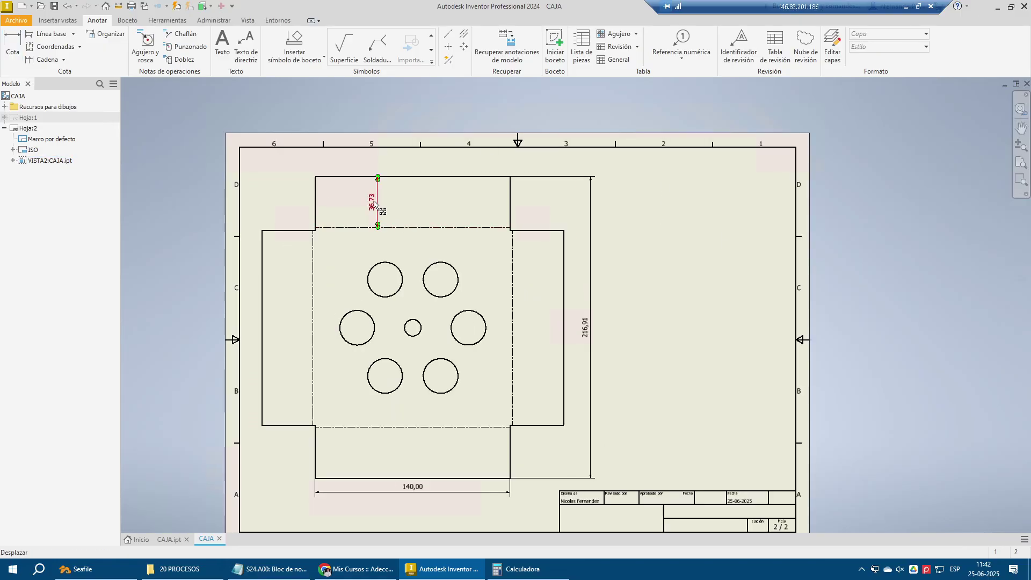
Add a leader note reading "PLIEGUE 90°" that points to the upper bend line, with its text above the top flap
scroll(429, 150, up, 2)
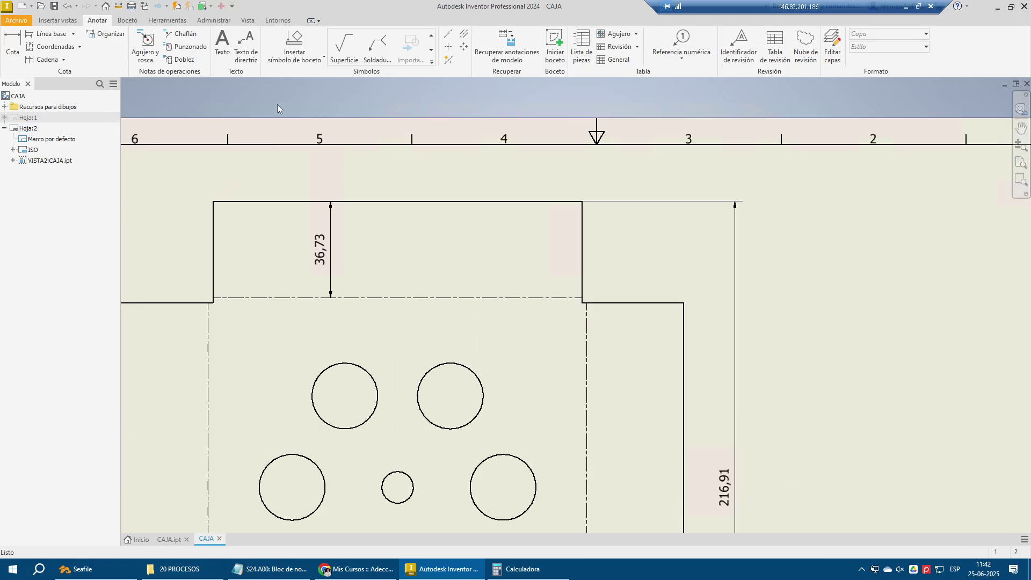
click(255, 52)
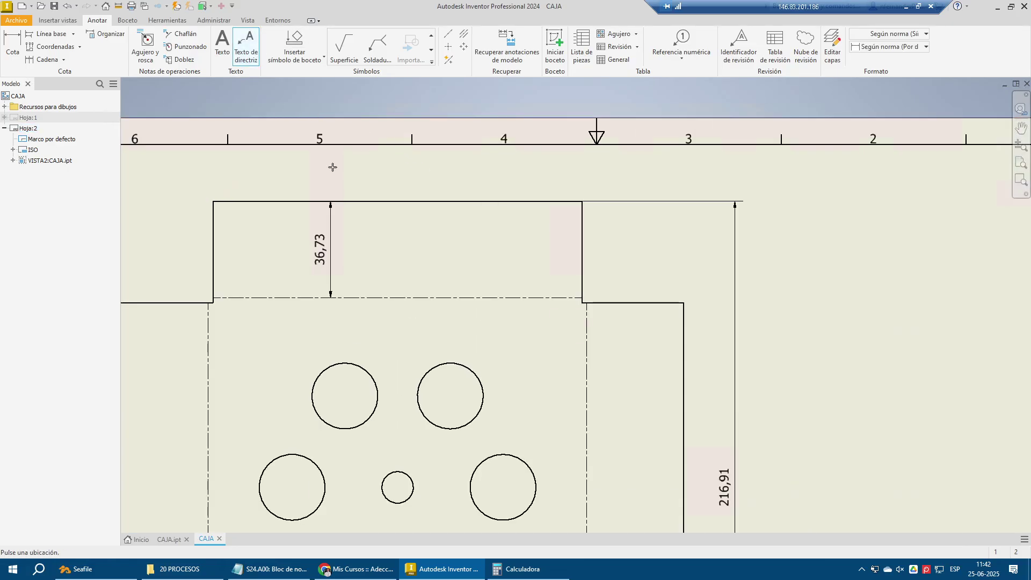
click(407, 297)
click(507, 176)
key(Return)
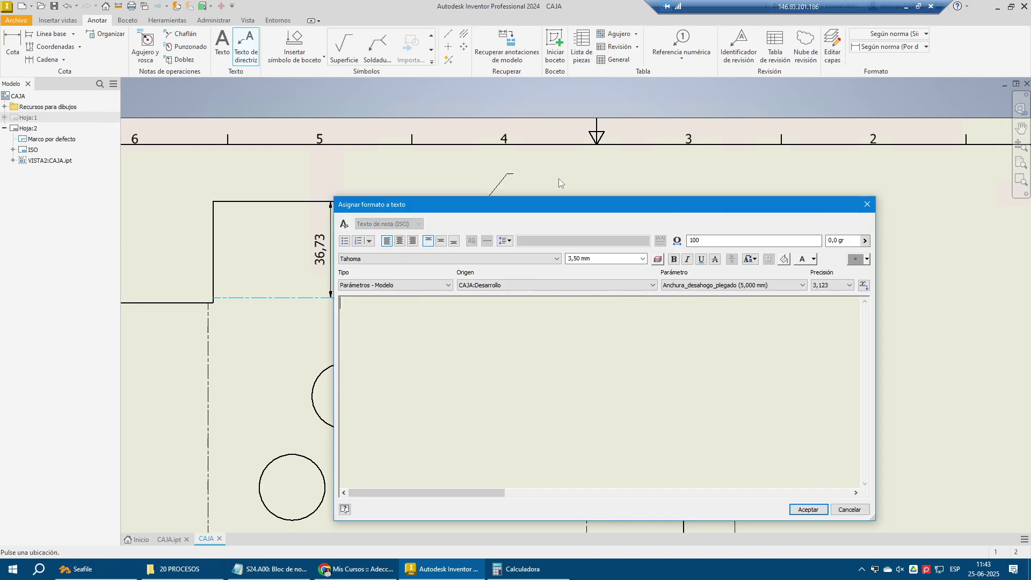
text(PLIEGUE 90°)
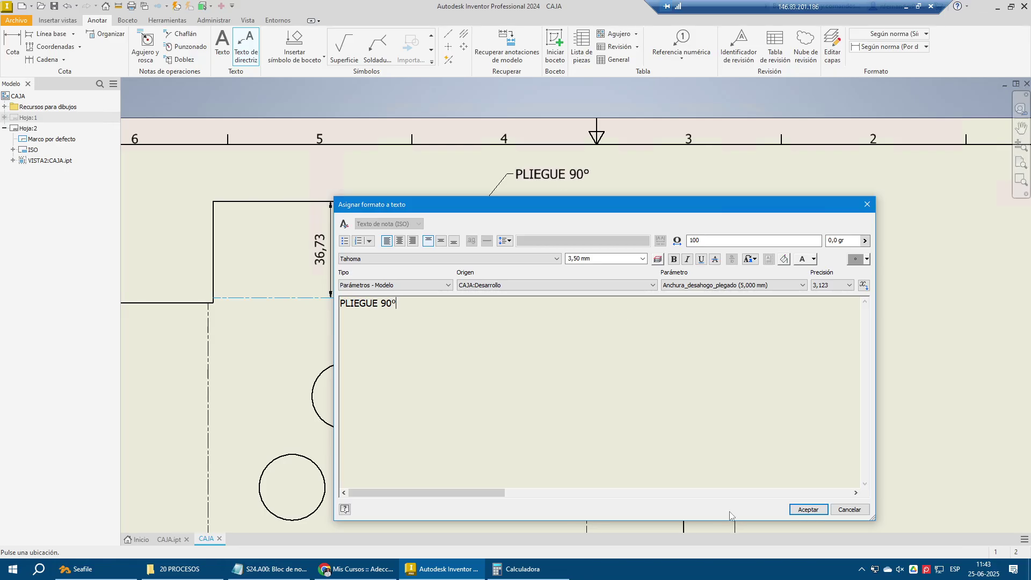
click(805, 509)
scroll(548, 214, down, 2)
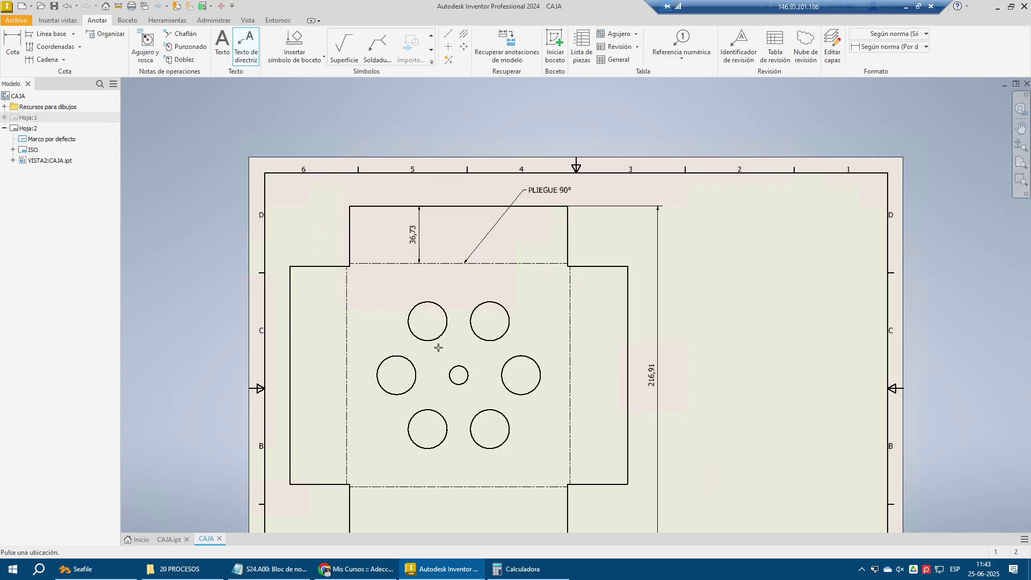
key(Escape)
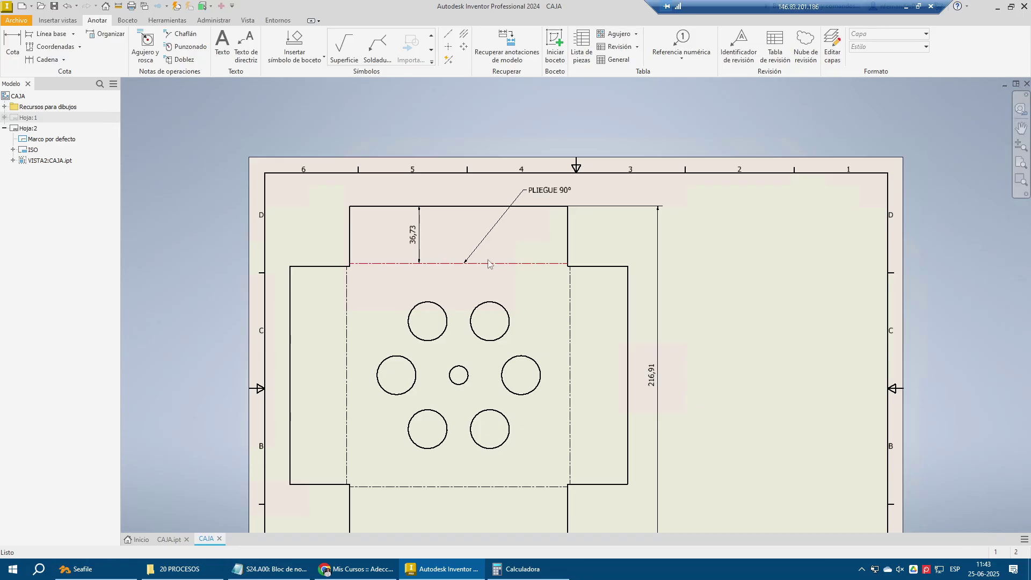
scroll(416, 240, down, 2)
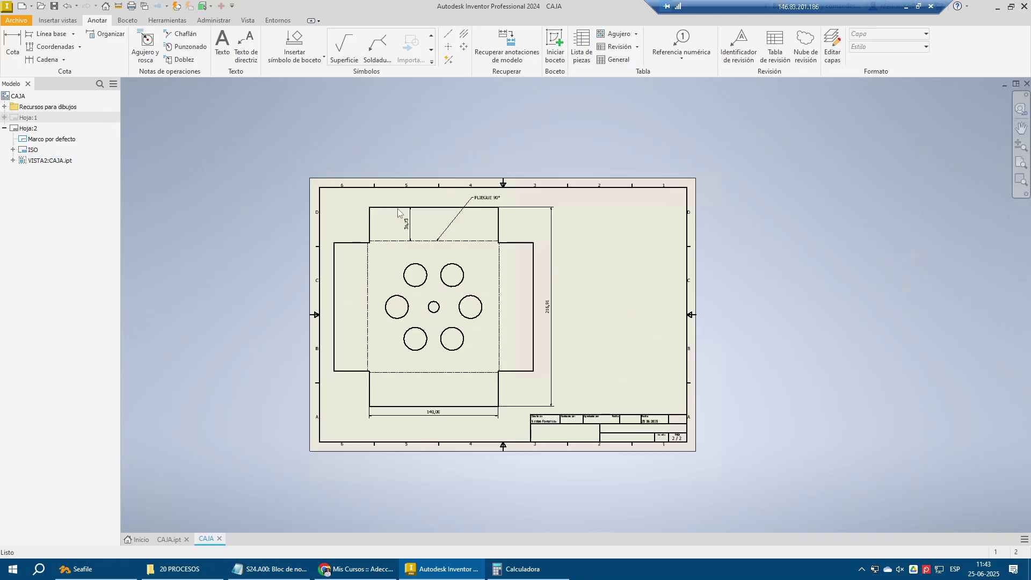
scroll(632, 224, up, 3)
scroll(615, 249, down, 2)
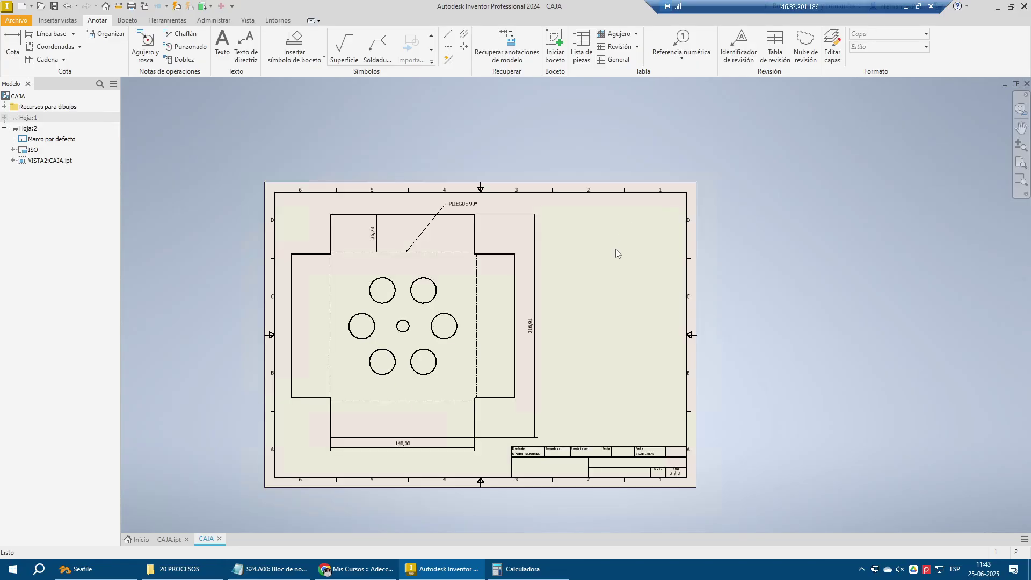
middle_drag(616, 249, 578, 237)
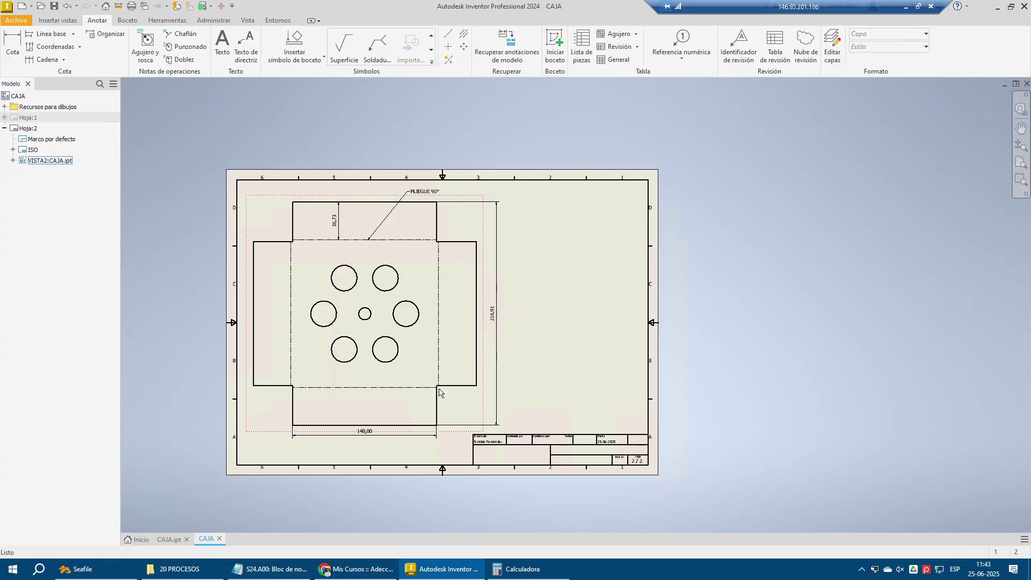
Review the press brake bending in PLEGADO AL AIRE.mp4 again, close the video, and switch back to the Inventor drawing
click(159, 570)
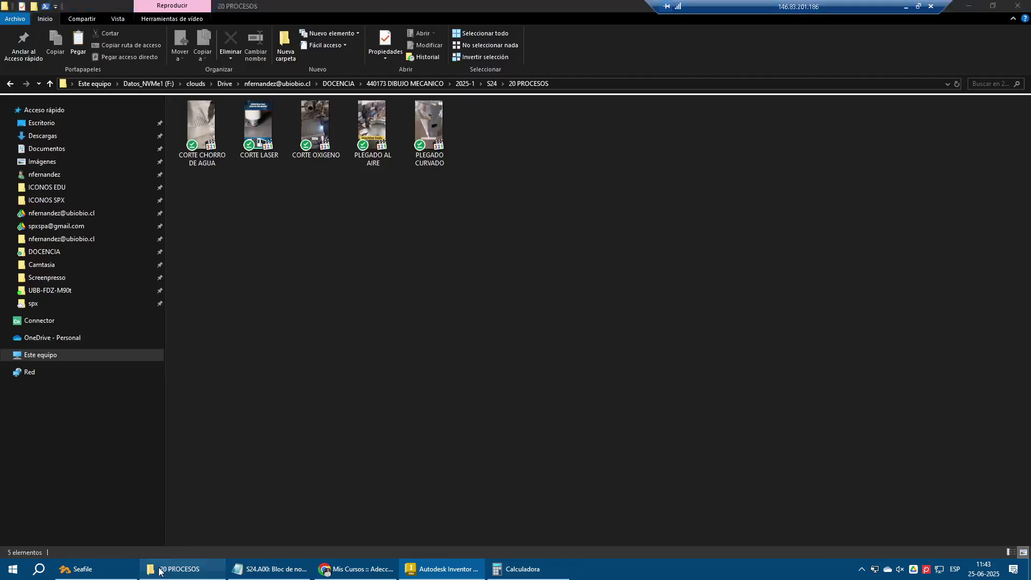
double_click(357, 149)
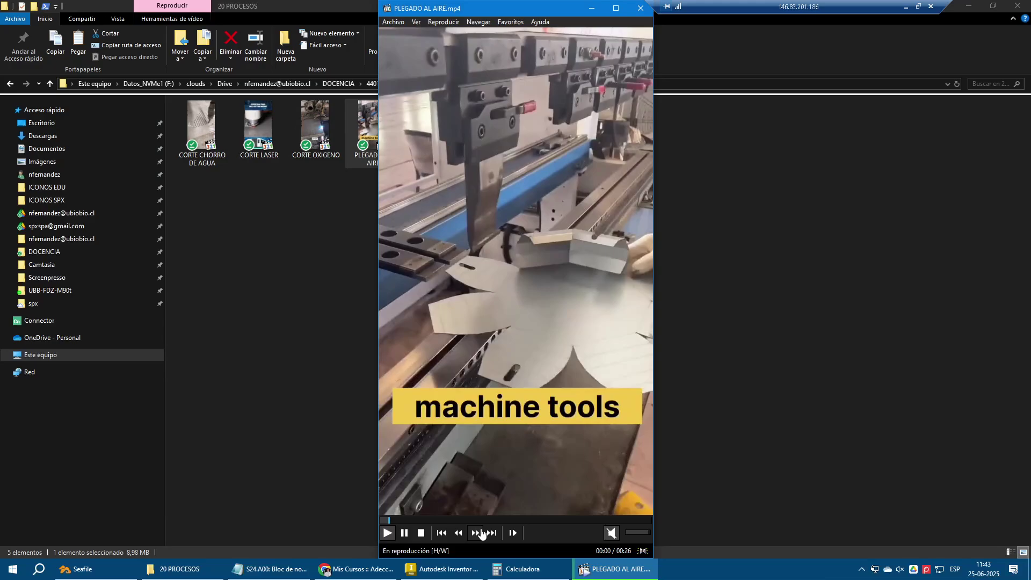
click(533, 313)
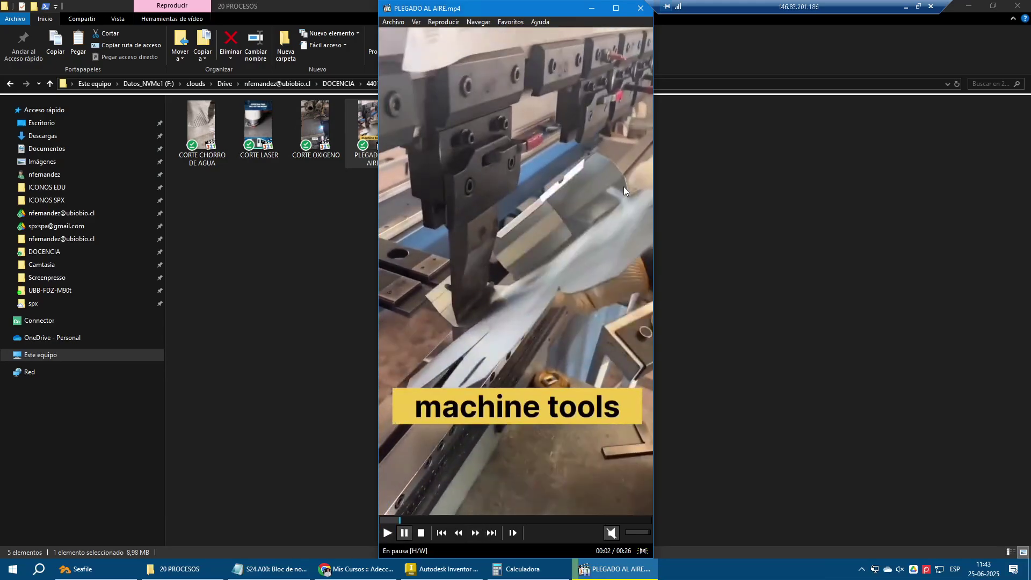
click(626, 187)
click(639, 8)
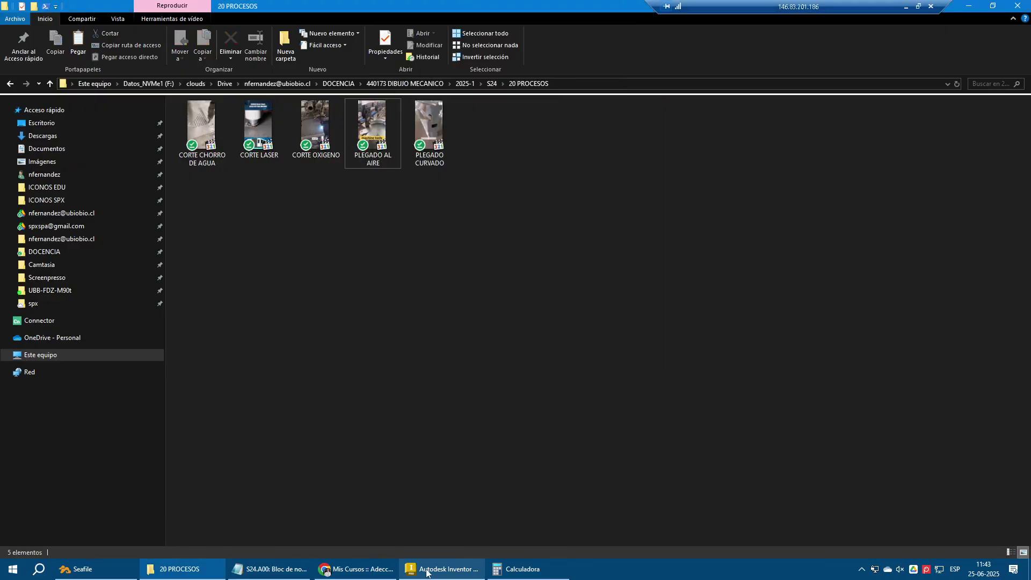
click(441, 568)
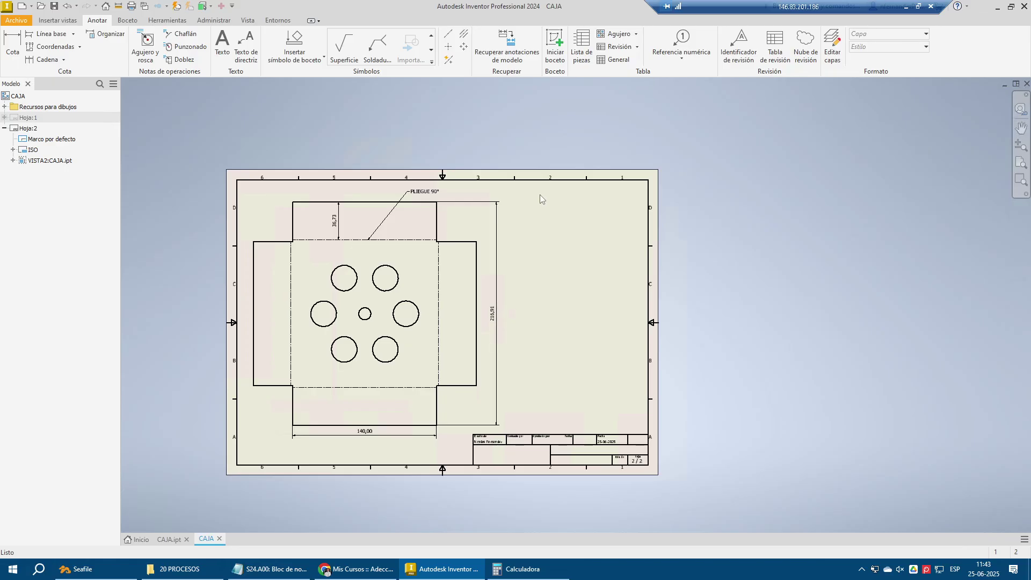
Place an isometric base view of the folded box at scale 1:2 beside the flat pattern view on Hoja:2
scroll(555, 230, down, 3)
middle_drag(553, 223, 564, 181)
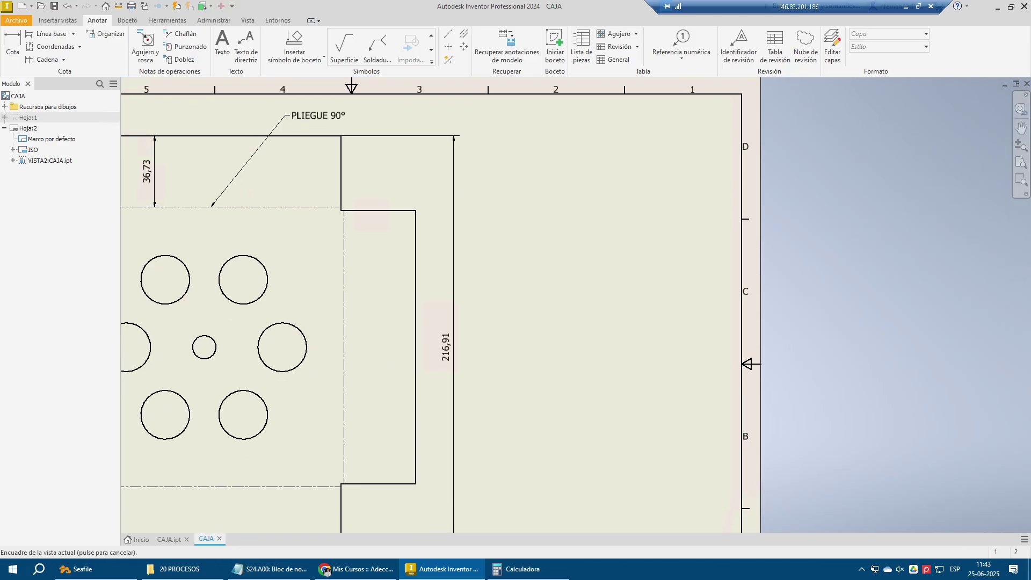
click(58, 20)
click(13, 46)
mouse_move(526, 264)
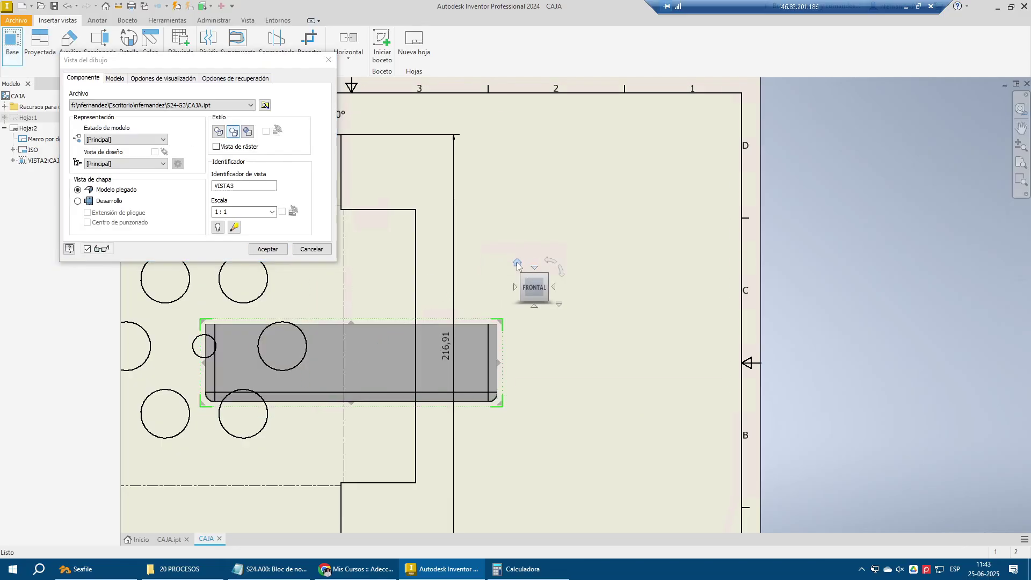
click(517, 264)
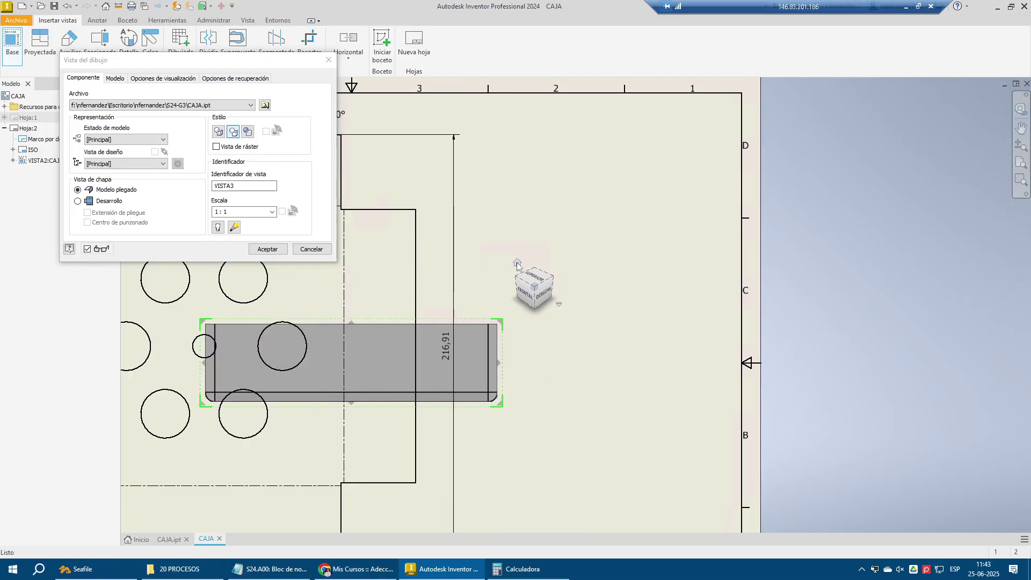
click(258, 252)
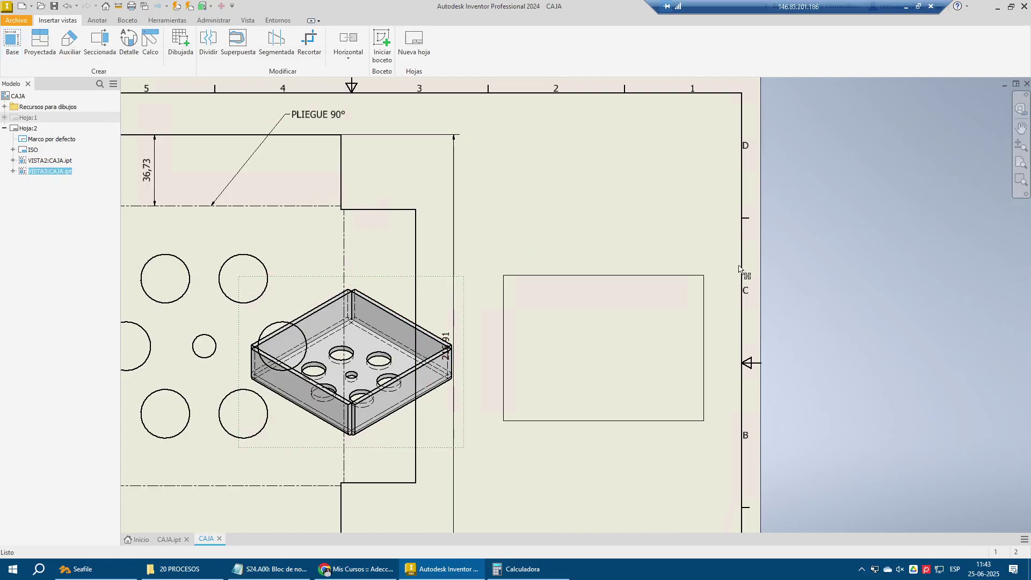
drag(739, 269, 741, 270)
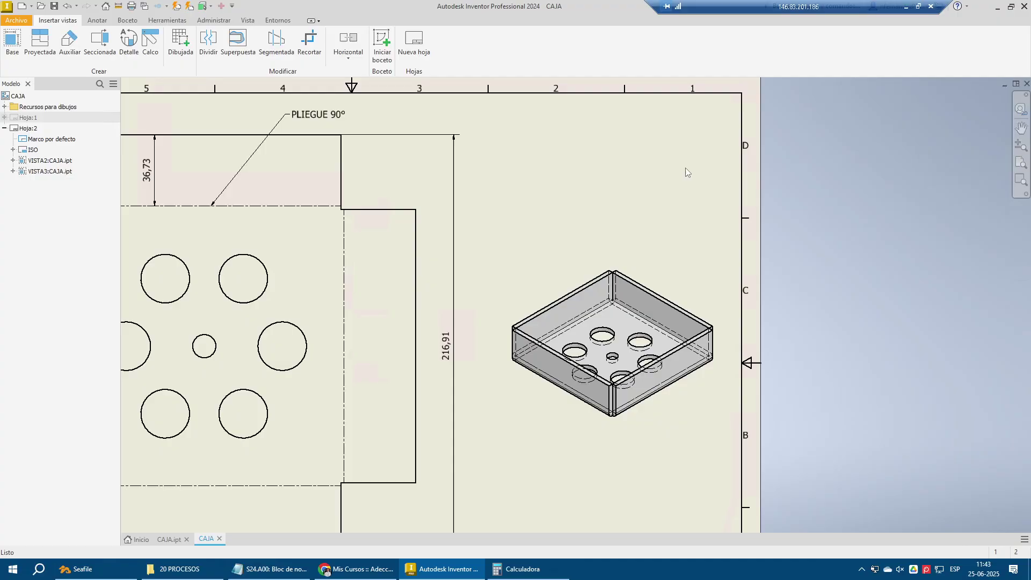
Set the isometric view's style to hidden lines removed and unshaded
double_click(666, 266)
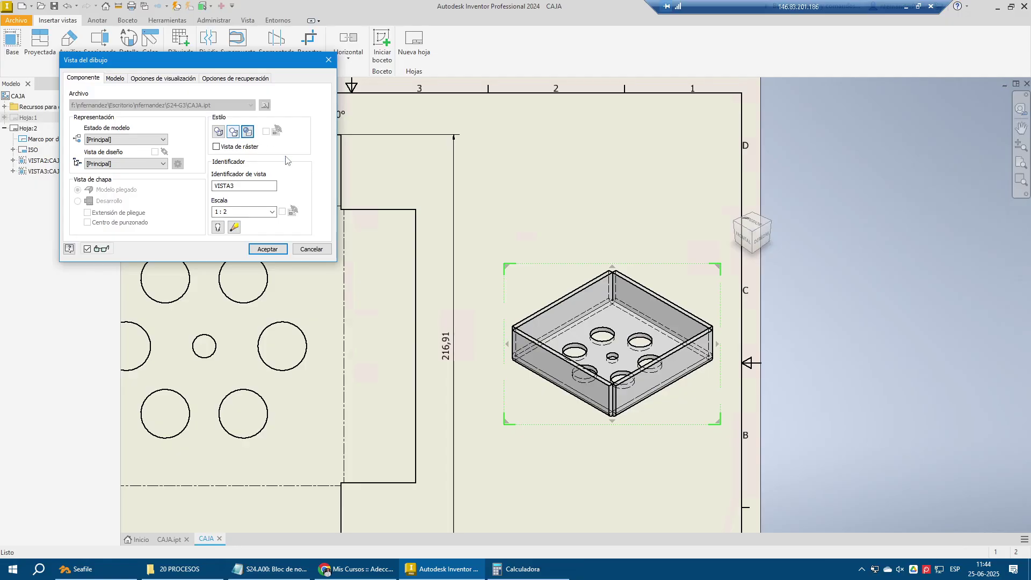
click(268, 249)
scroll(589, 150, down, 5)
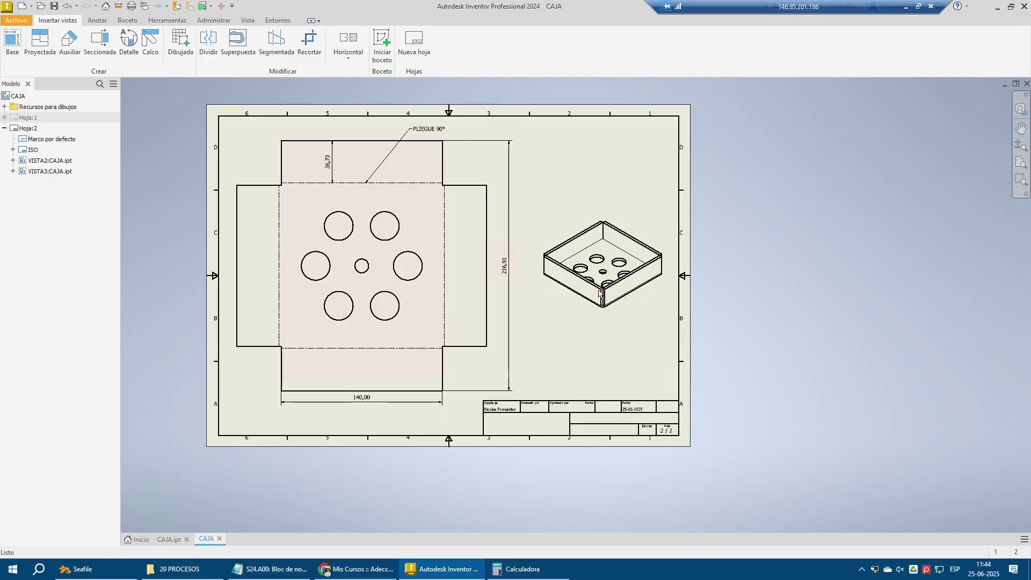
scroll(611, 323, up, 6)
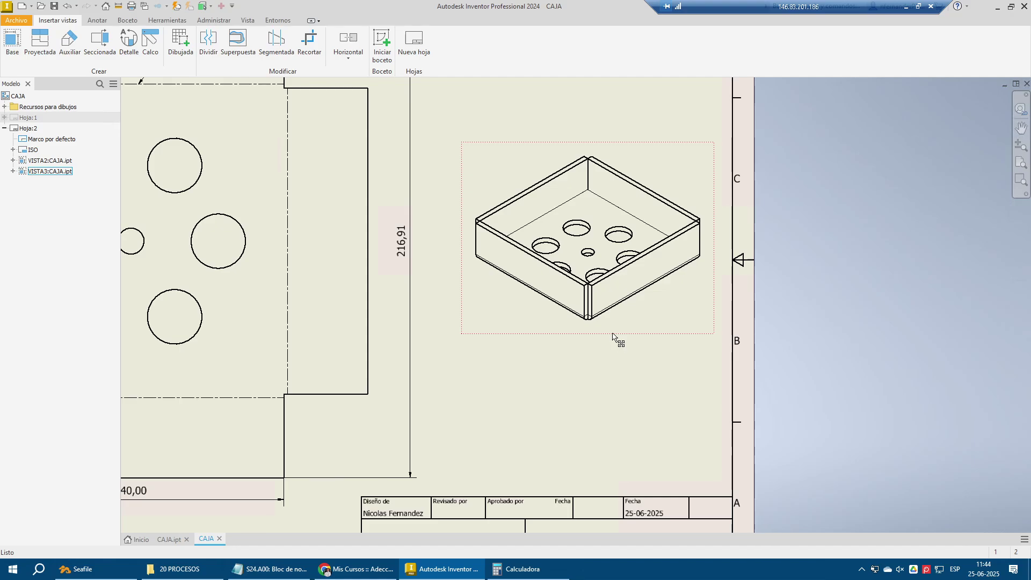
scroll(613, 336, down, 3)
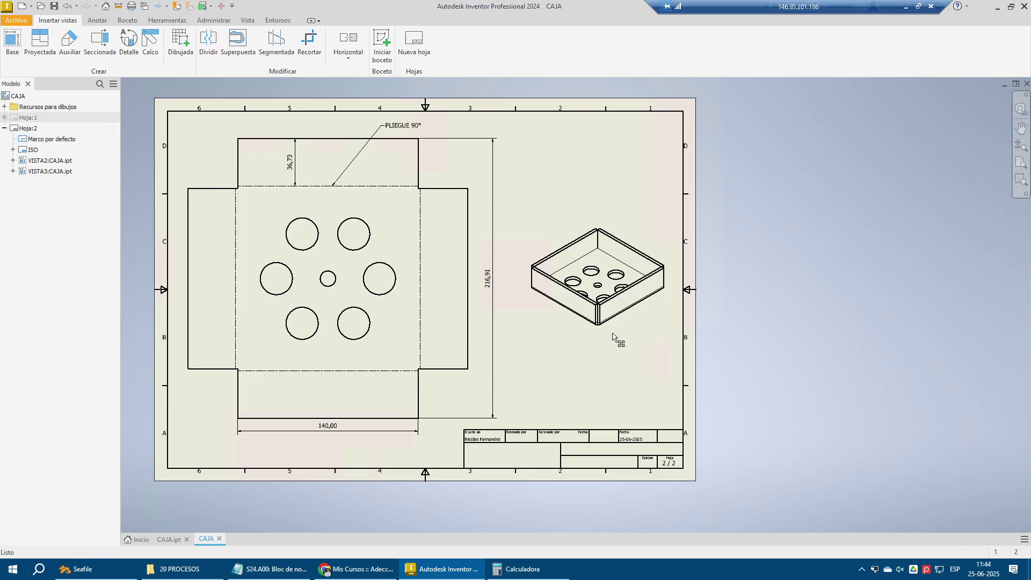
Add the text "ESCALA: 1:2" just below the isometric view
click(97, 20)
click(222, 44)
scroll(621, 320, up, 3)
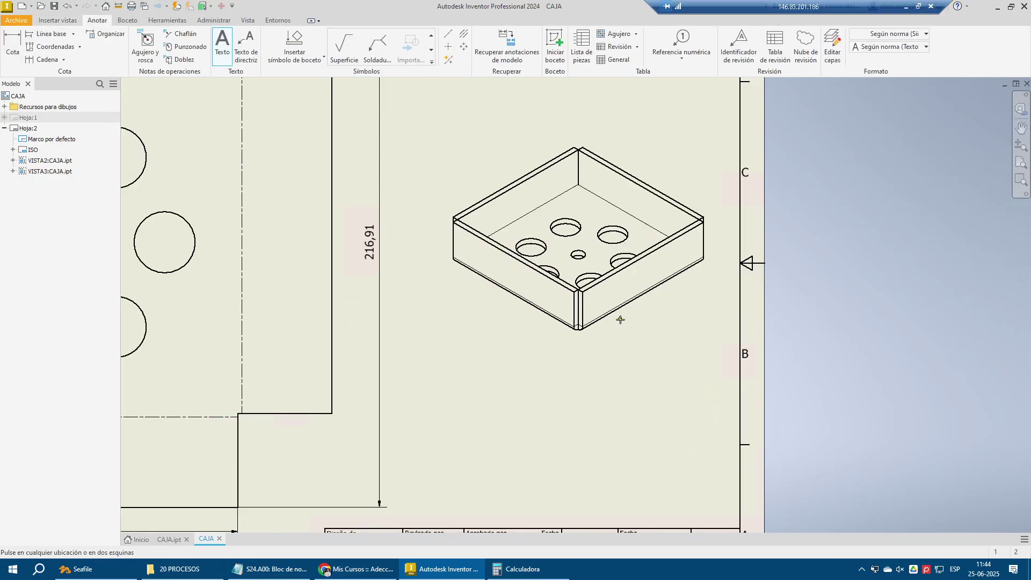
click(627, 334)
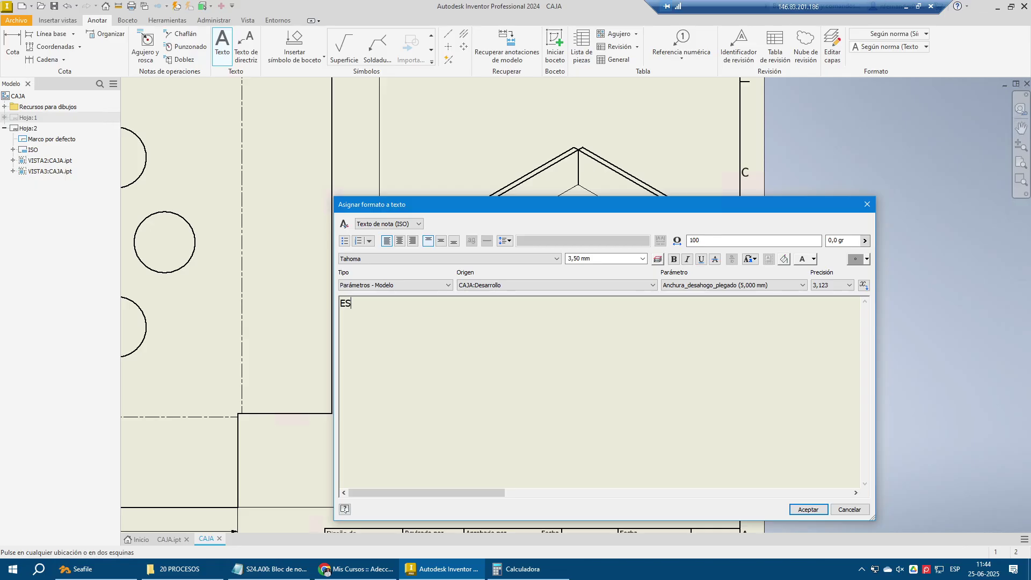
text(ESCALA: 1:2)
click(800, 509)
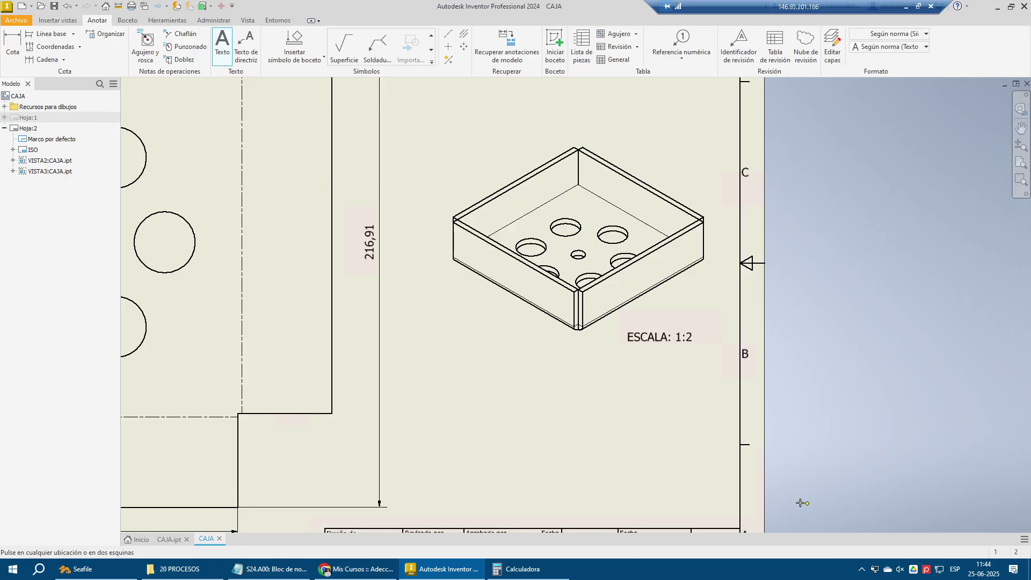
middle_click(732, 483)
middle_click(732, 483)
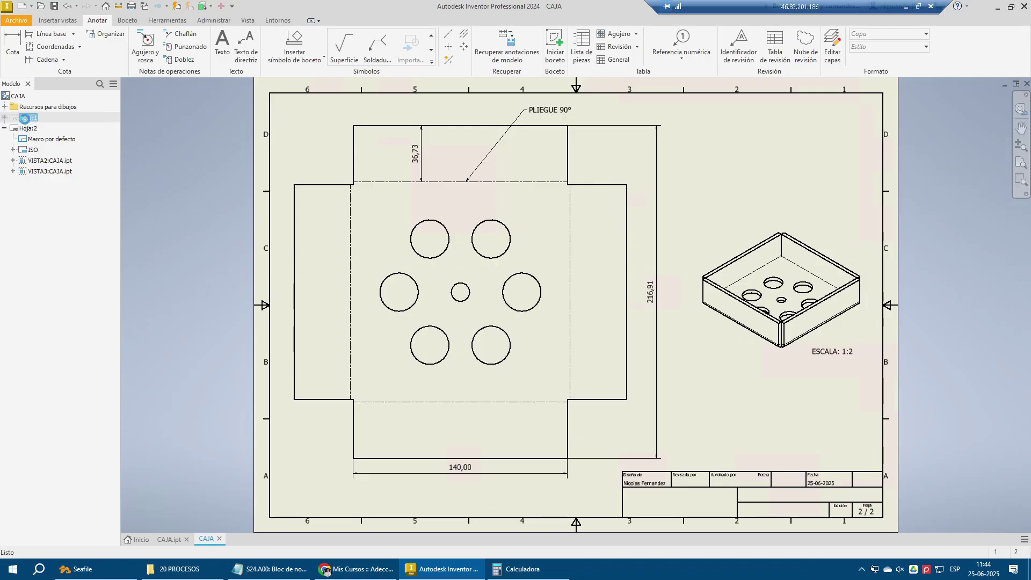
Copy the boxed "CAJA: CORTE" note from Hoja:1 onto Hoja:2, between the isometric view and the title block
double_click(28, 117)
click(627, 331)
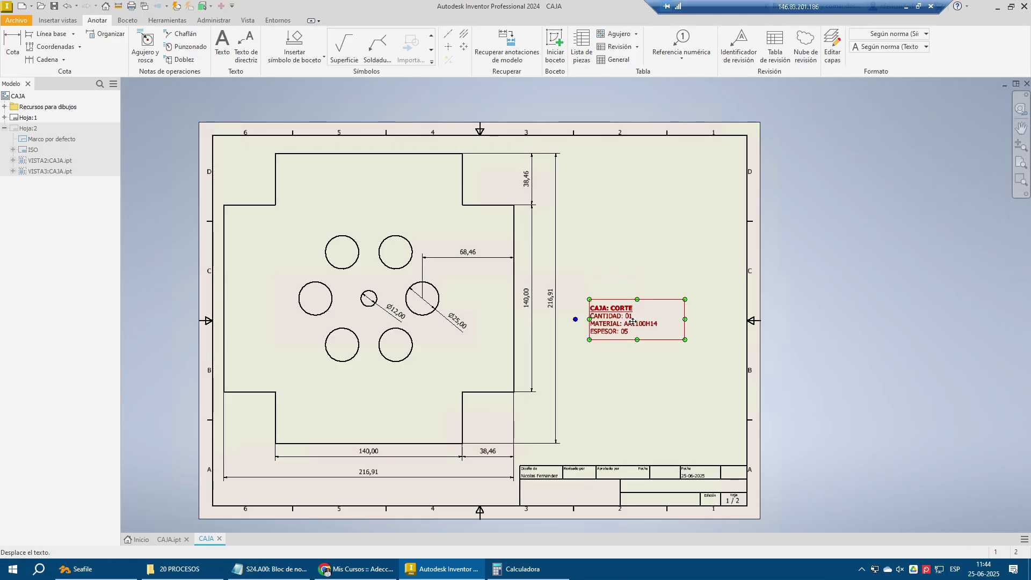
double_click(28, 128)
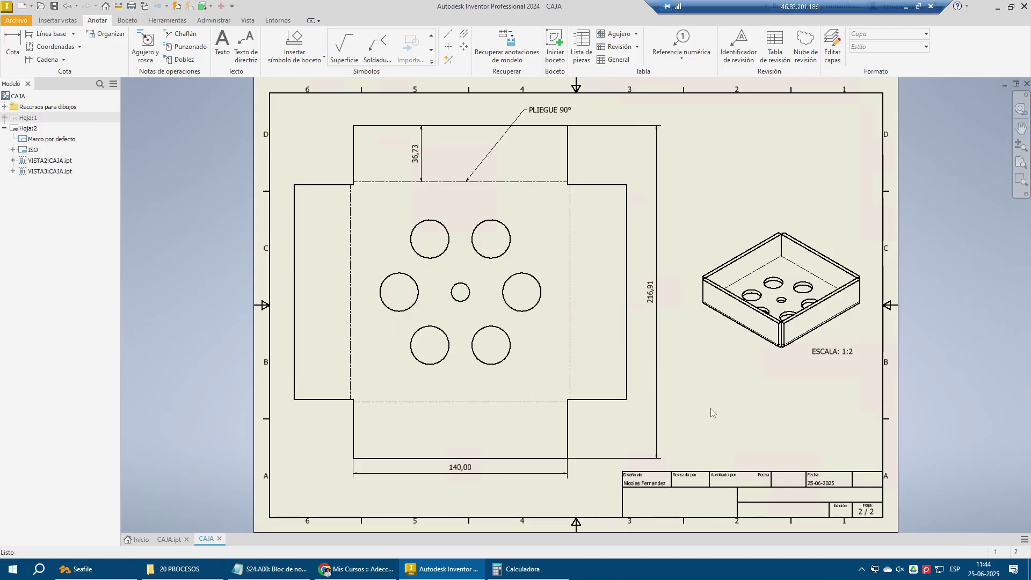
key(t)
click(824, 396)
click(717, 439)
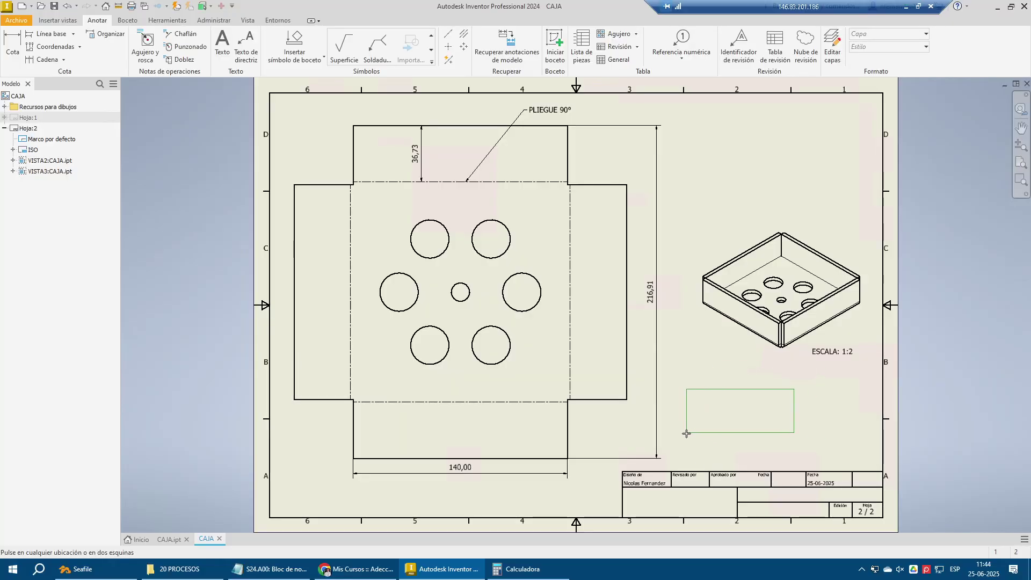
text(CAJA: CORTE CANTIDAD: 01 MATERIAL: AA1100H14 ESPESOR: 05)
scroll(748, 416, up, 4)
Change the copied note's heading to "CAJA: PLEGADO"
double_click(748, 415)
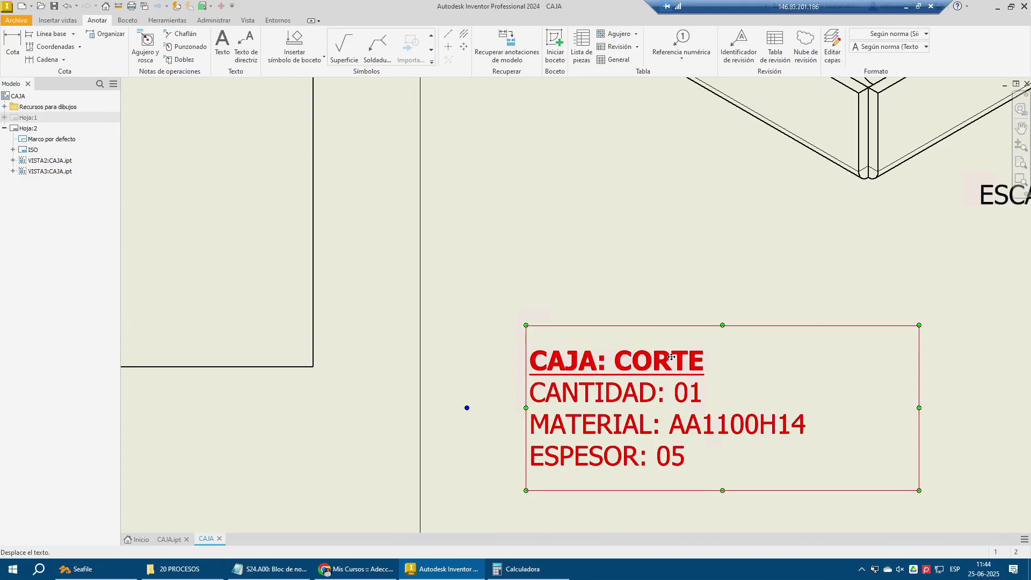
drag(405, 303, 384, 303)
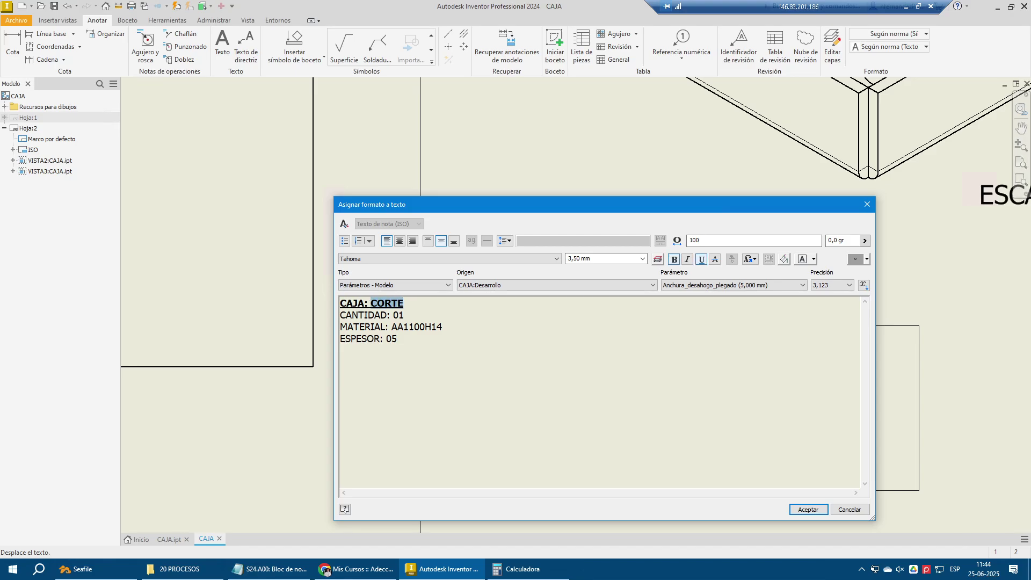
text(PLEGAD)
click(796, 505)
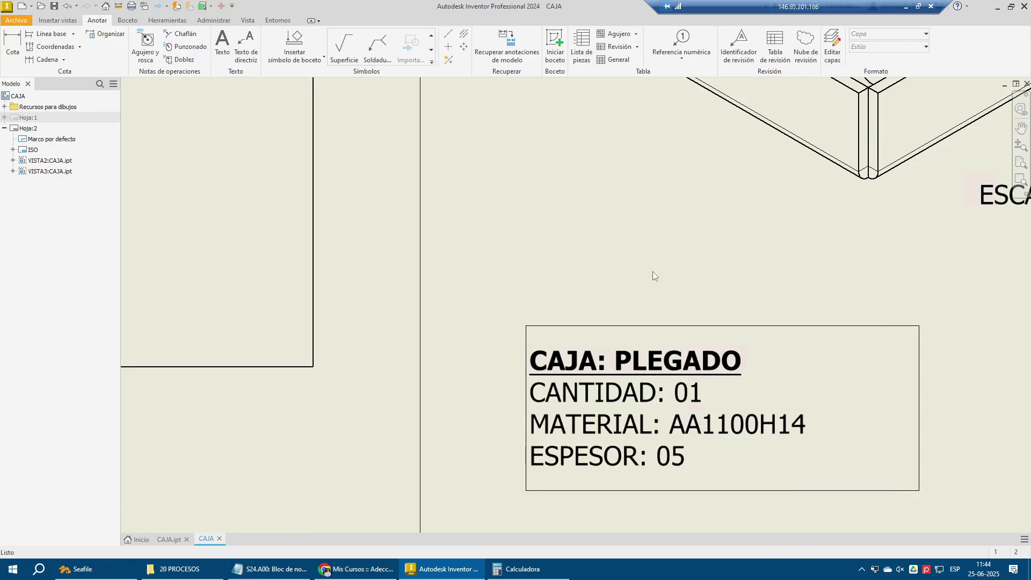
key(Home)
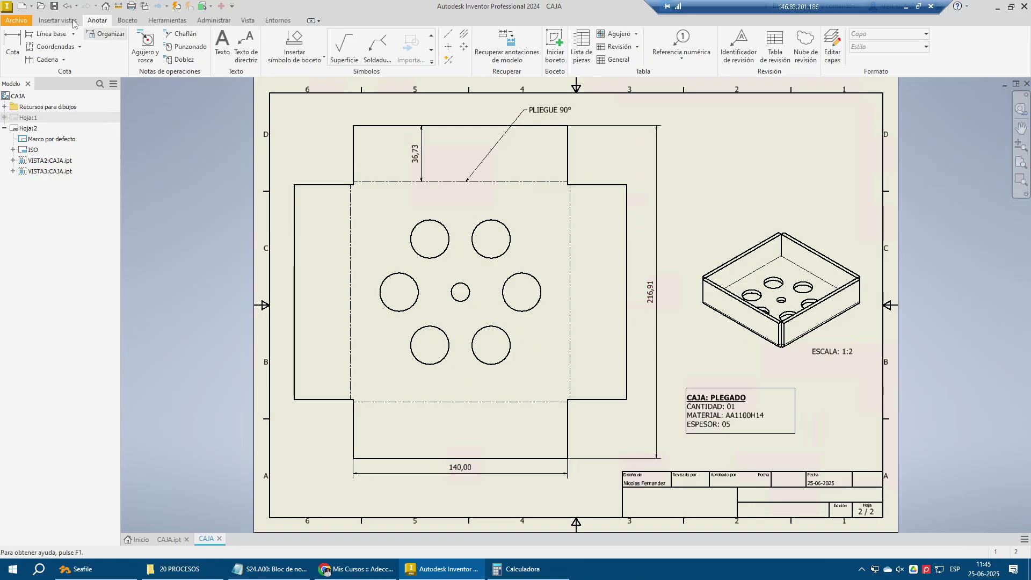
Add a third sheet and place a 1:2 isometric base view of the folded box in its upper right area
click(58, 20)
click(415, 44)
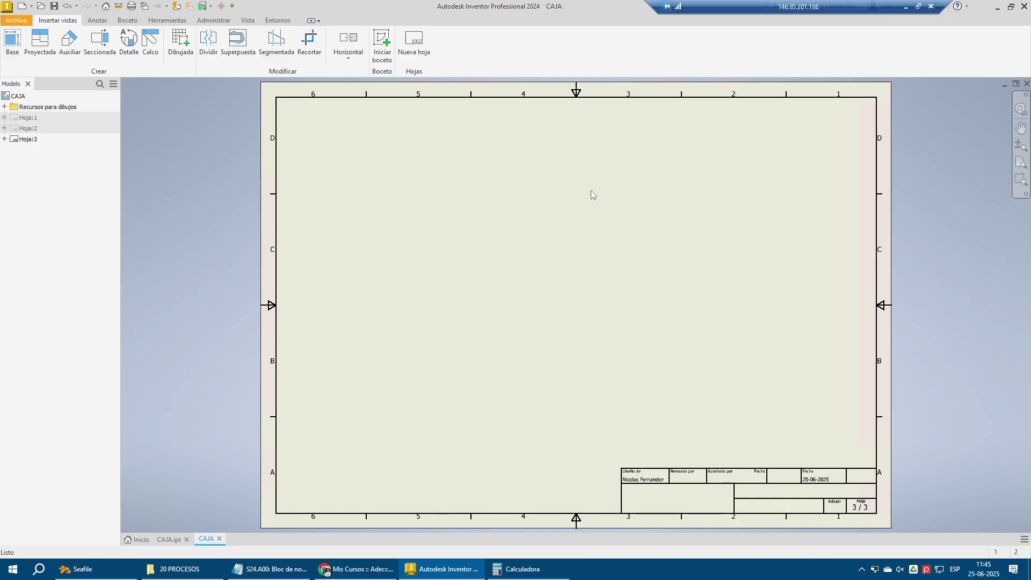
click(12, 41)
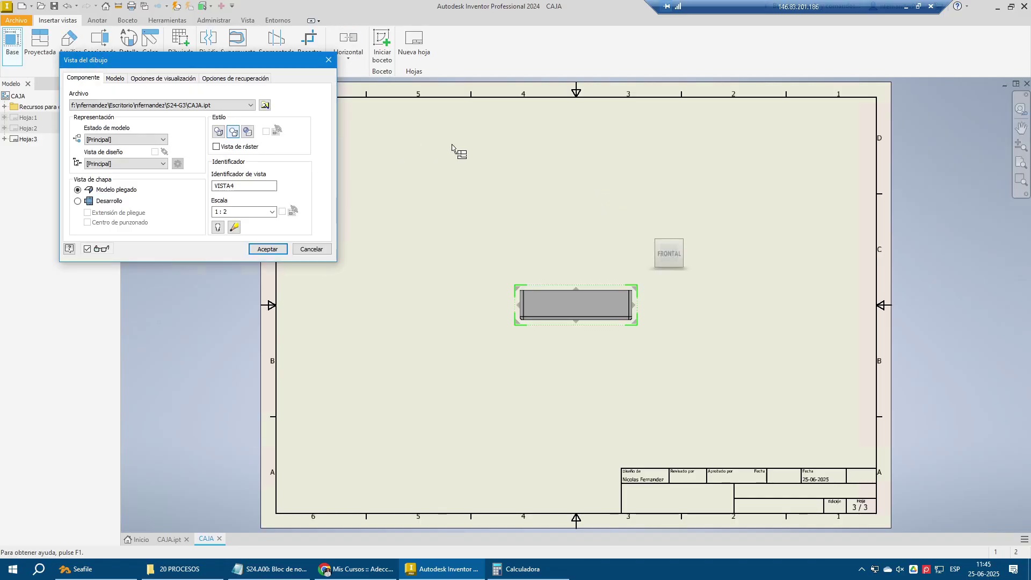
click(652, 229)
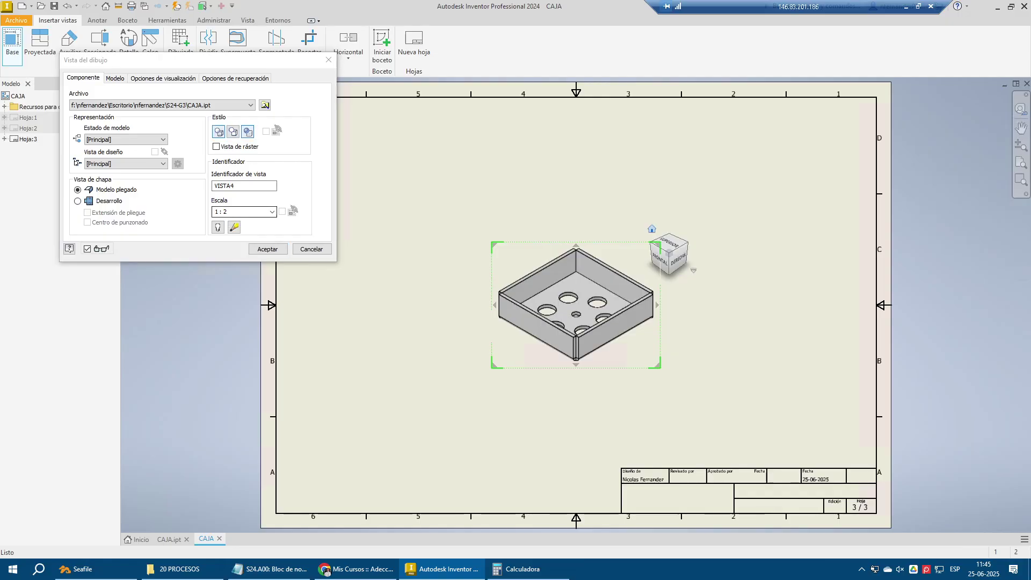
click(266, 248)
drag(797, 240, 856, 247)
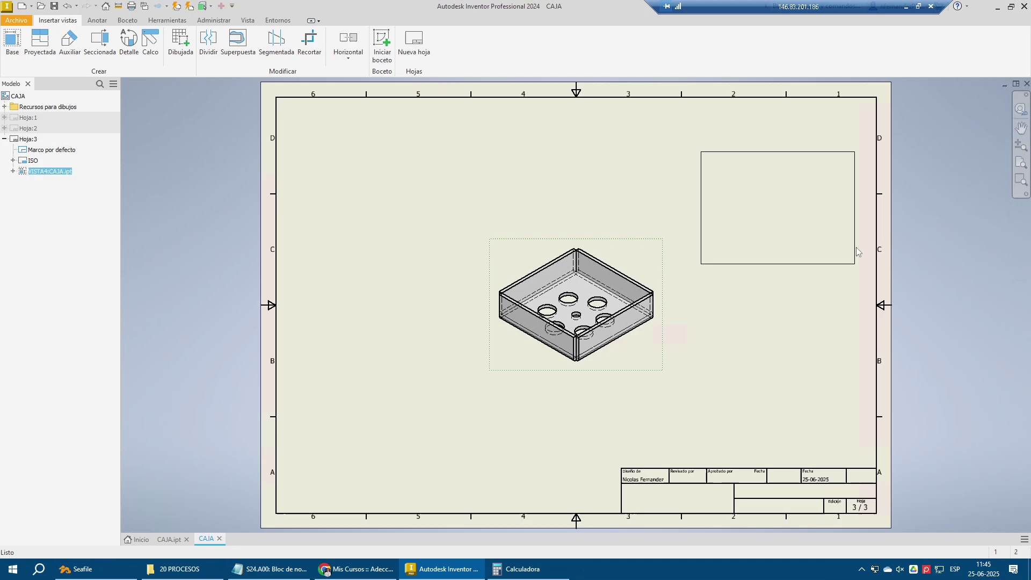
Display the isometric view on the third sheet without hidden lines or shading
double_click(859, 250)
click(232, 132)
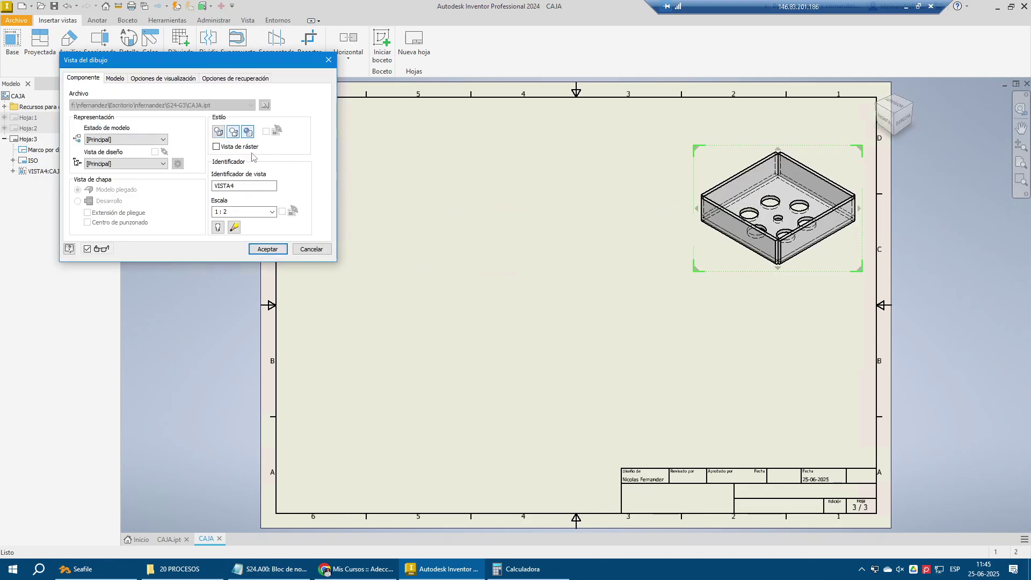
click(269, 248)
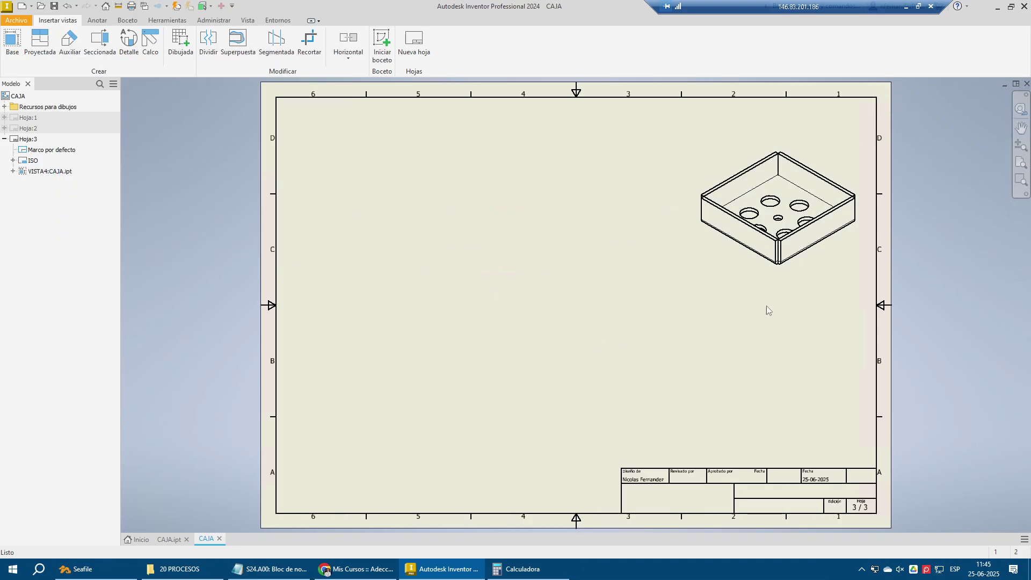
Insert a top base view of the folded box at scale 1:2 and position it in the left half of the sheet
click(11, 56)
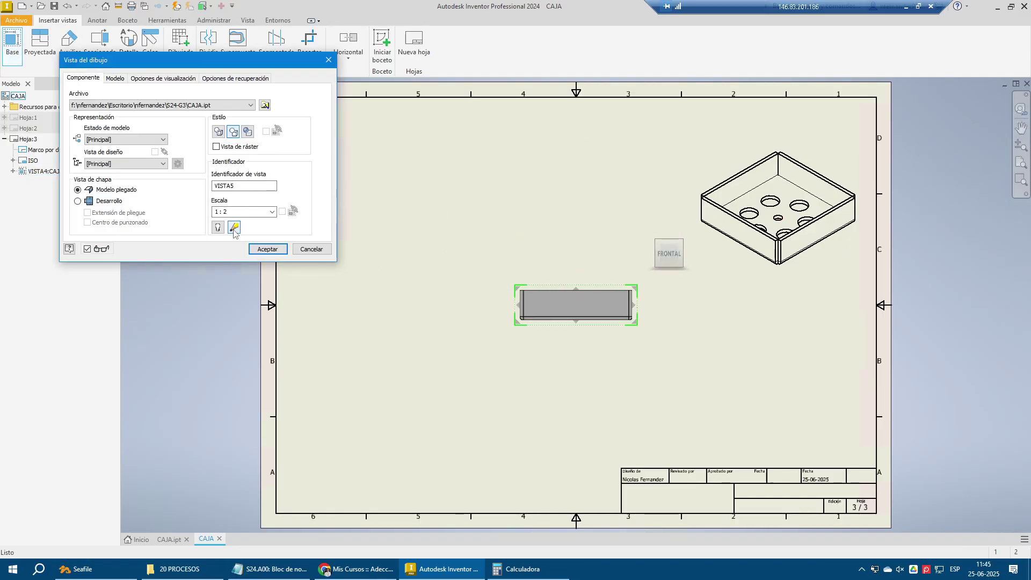
click(670, 239)
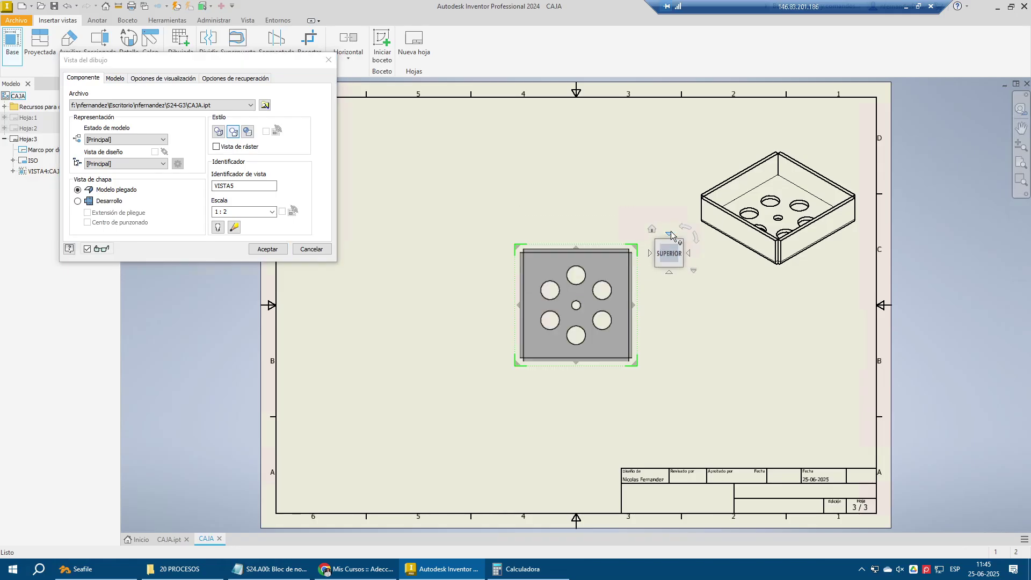
click(268, 249)
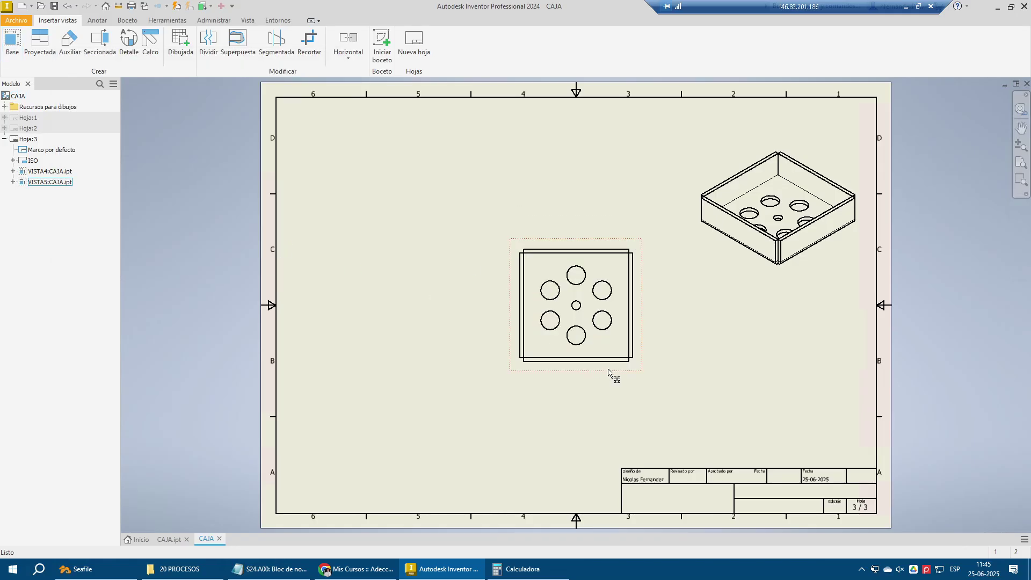
drag(608, 372, 489, 391)
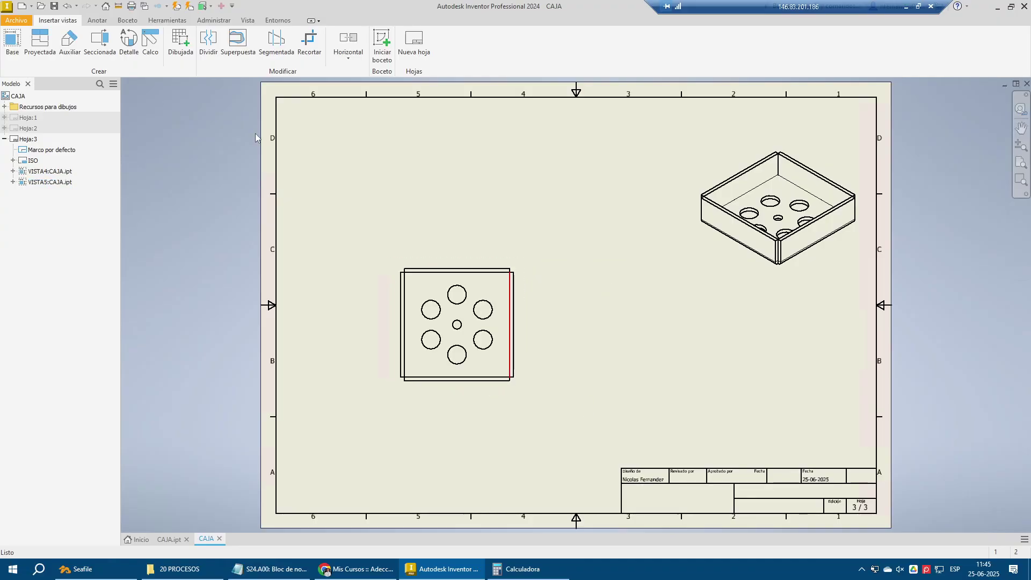
Create section view A-A above the top view, using a stepped cutting line through the lower left hole and the small central hole
click(98, 38)
click(445, 337)
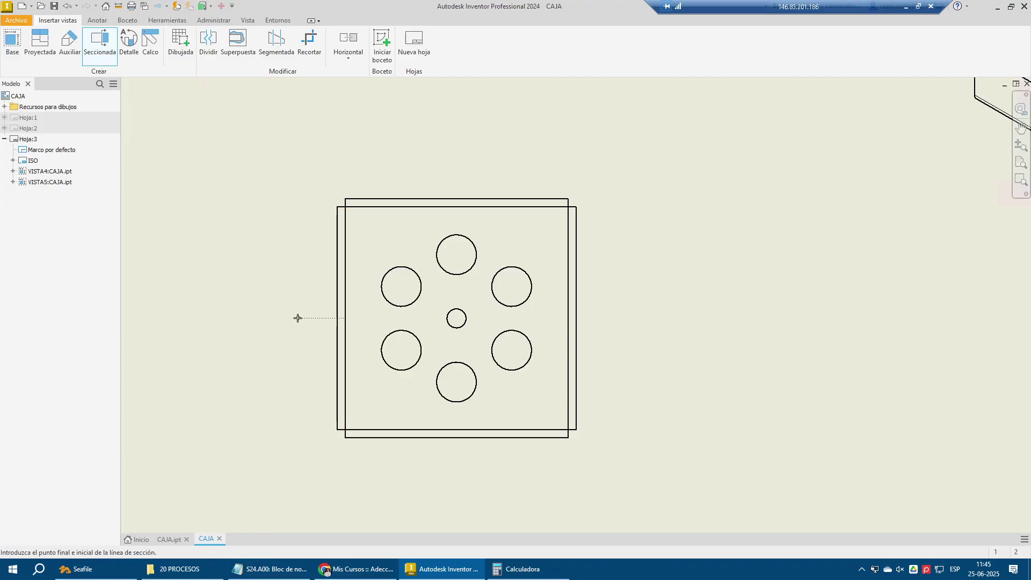
click(313, 351)
click(433, 349)
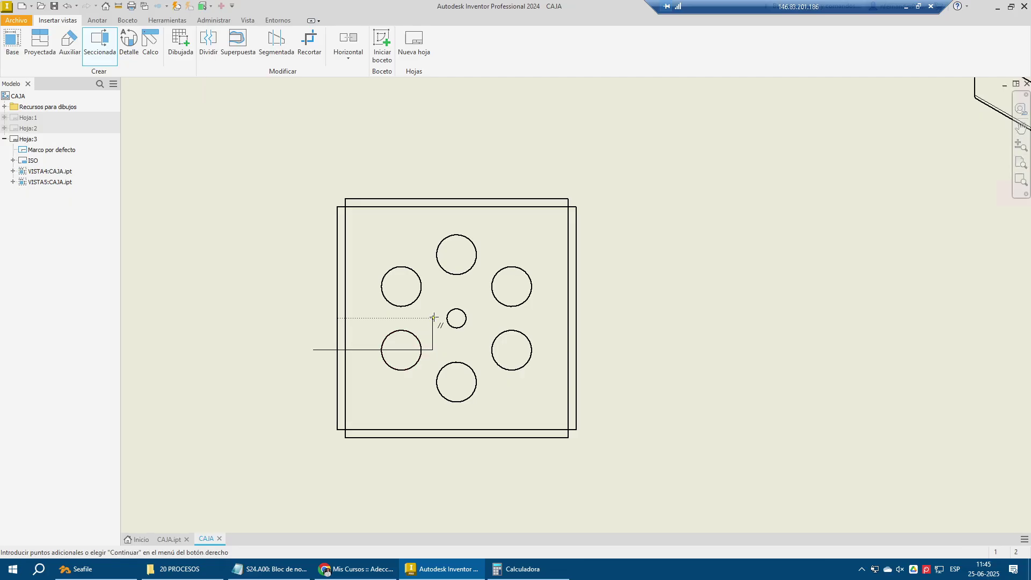
click(434, 318)
right_click(619, 319)
click(662, 322)
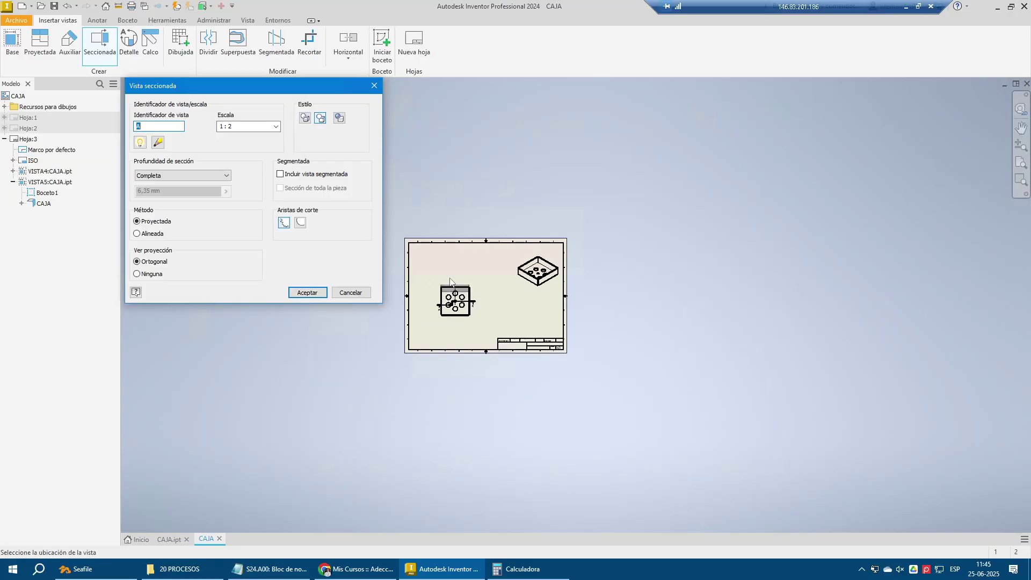
scroll(450, 280, down, 6)
click(513, 324)
scroll(479, 351, down, 6)
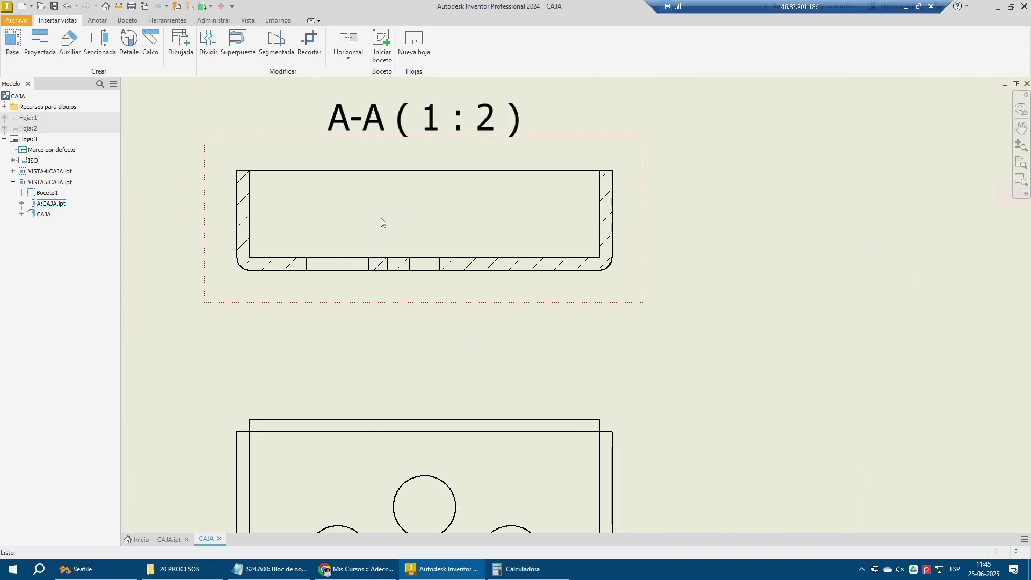
scroll(381, 217, up, 2)
drag(401, 455, 393, 454)
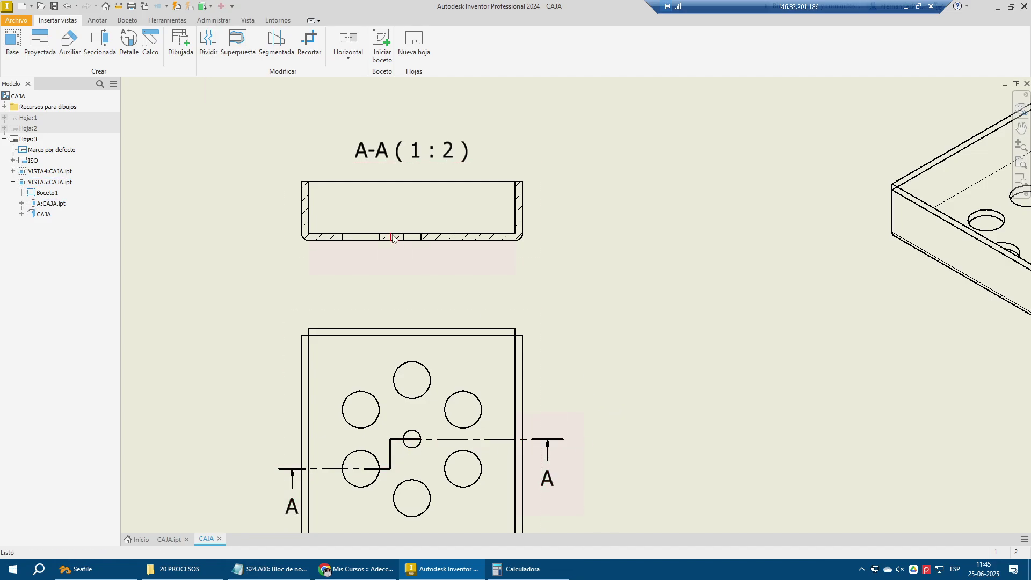
Hide the step line left by the offset cut in section view A-A and move the view slightly closer to the top view
scroll(392, 236, down, 5)
right_click(392, 277)
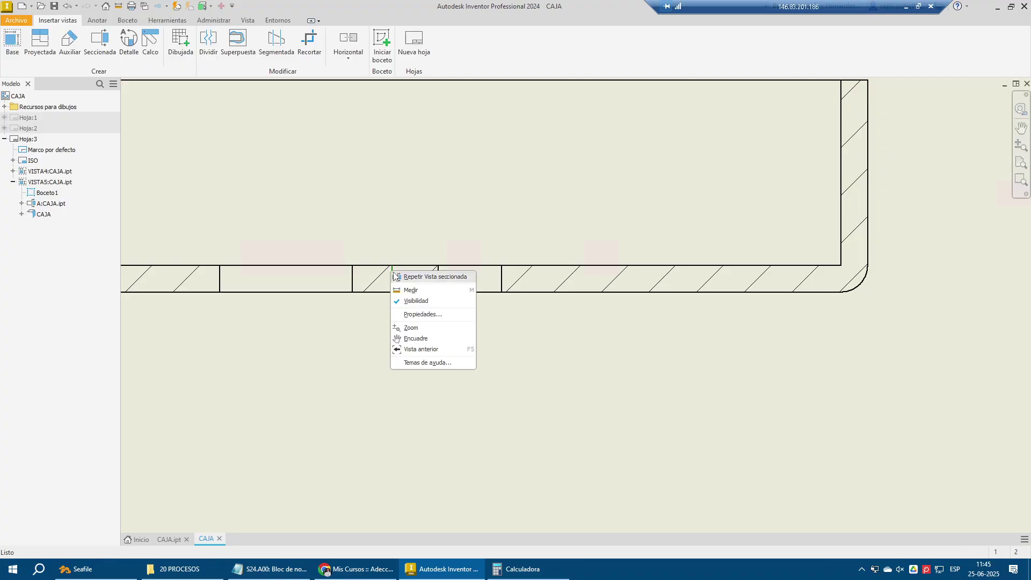
click(424, 310)
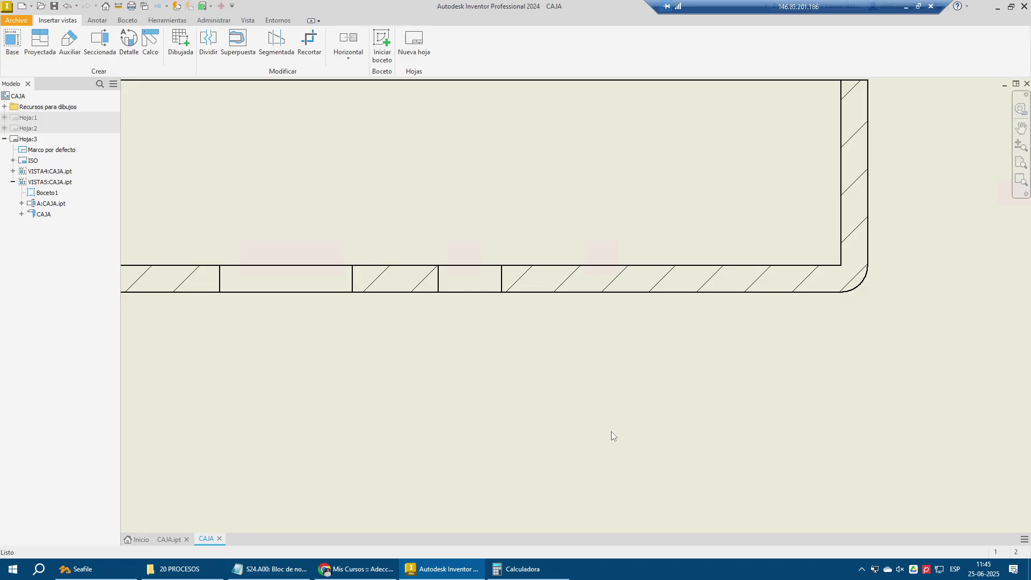
key(Home)
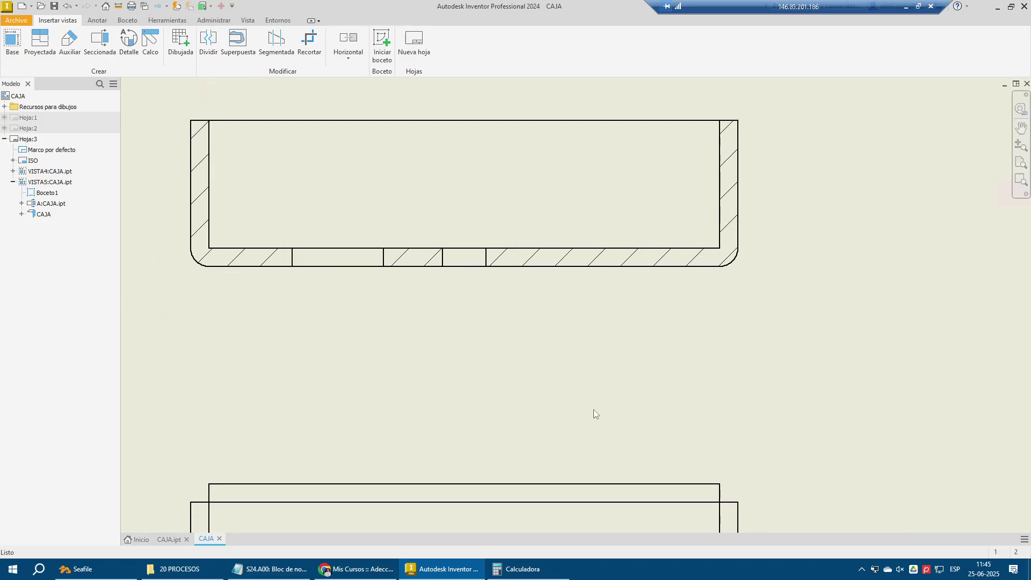
drag(485, 233, 428, 258)
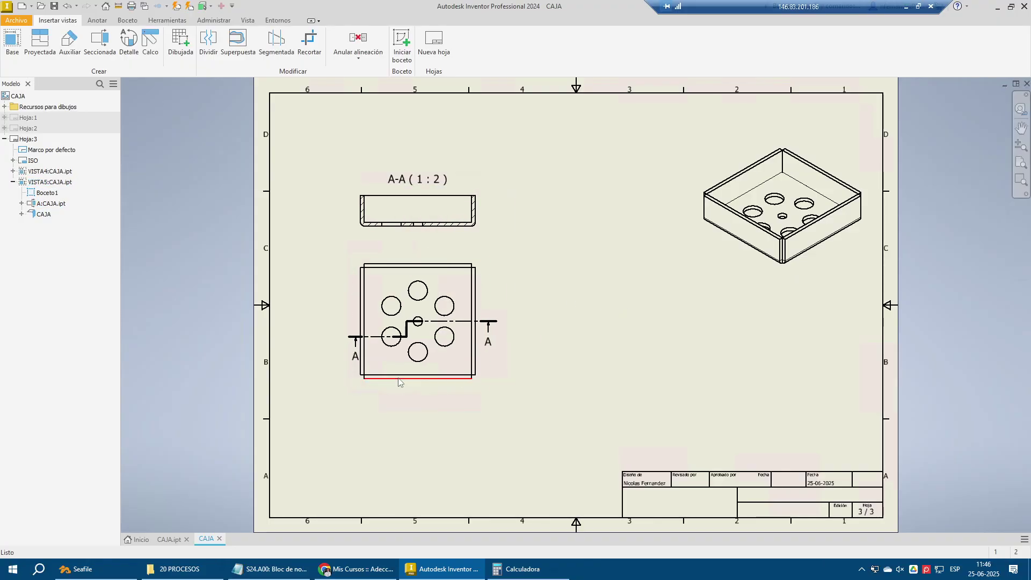
Extend both ends of section line A-A further outside the top view and turn off display of its full line
drag(353, 341, 332, 337)
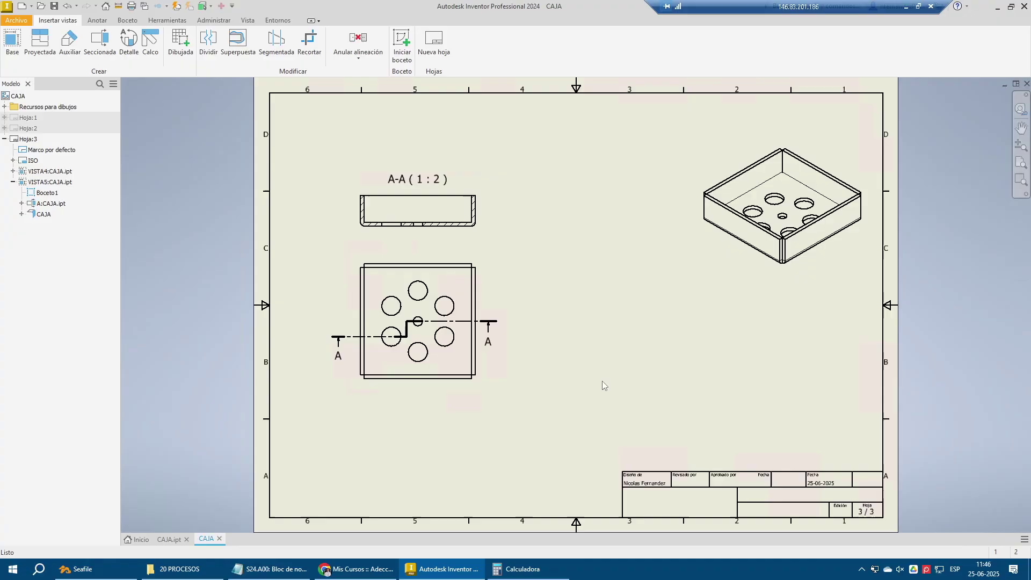
click(499, 321)
drag(498, 321, 508, 326)
right_click(508, 326)
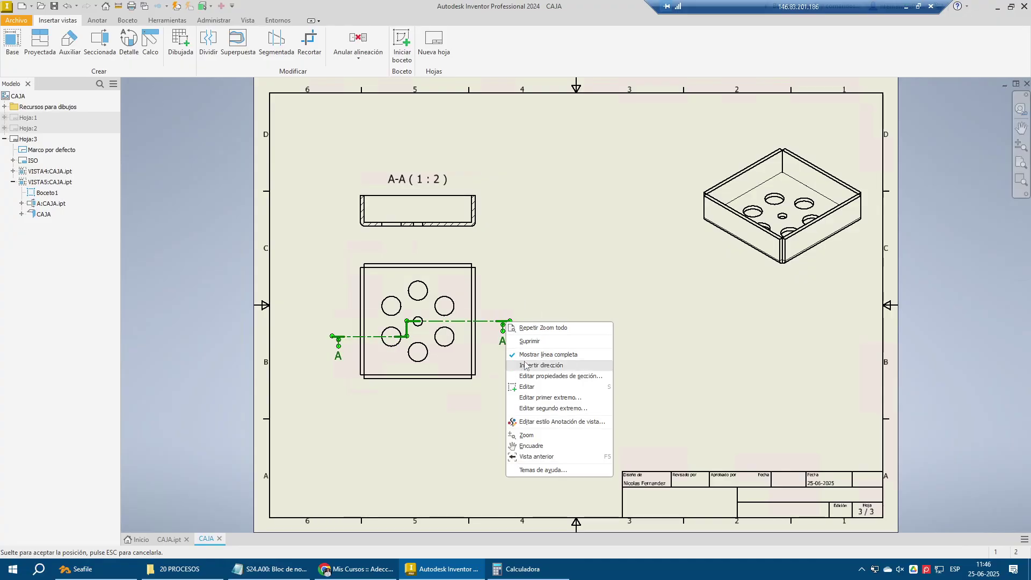
click(604, 352)
scroll(433, 215, up, 3)
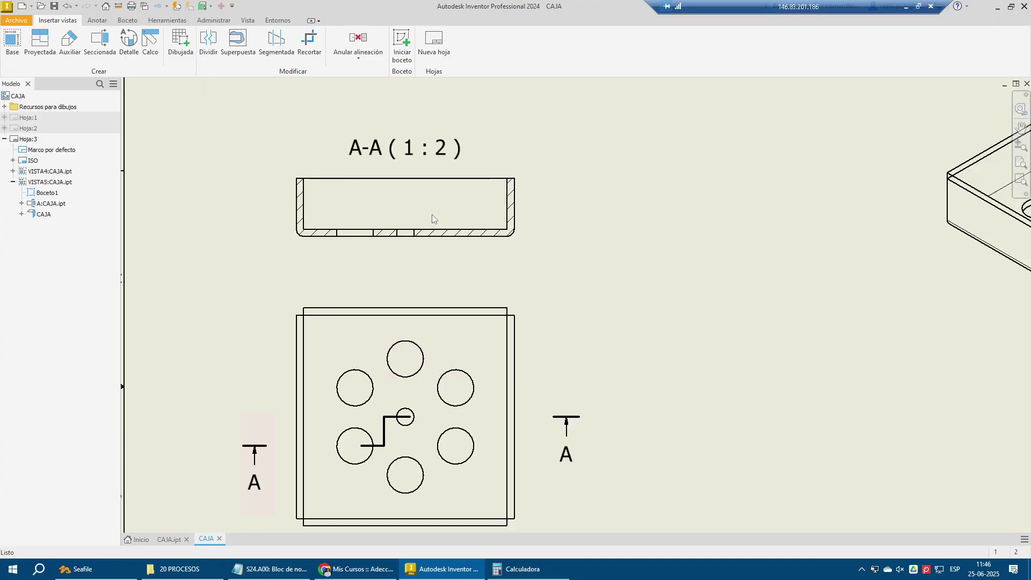
Dimension the diameters of the large hole and the small central hole, aligned in one row below section view A-A
click(97, 20)
click(13, 56)
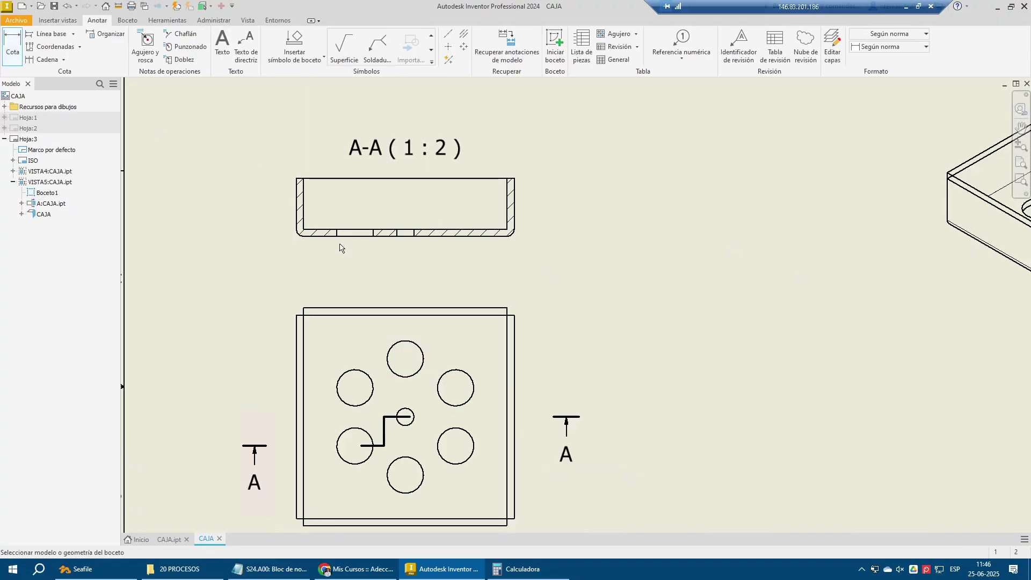
scroll(342, 244, up, 3)
click(391, 232)
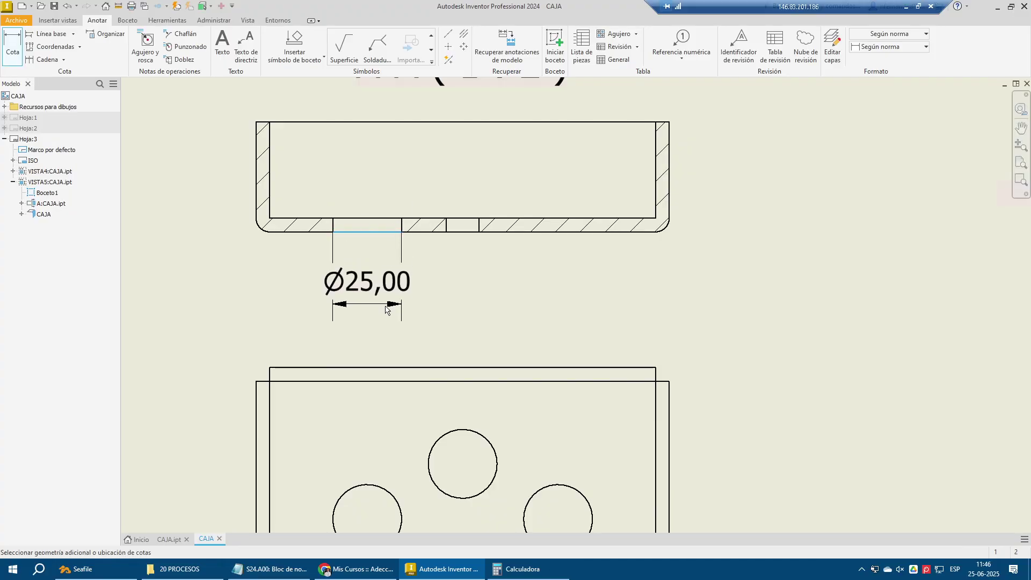
click(391, 321)
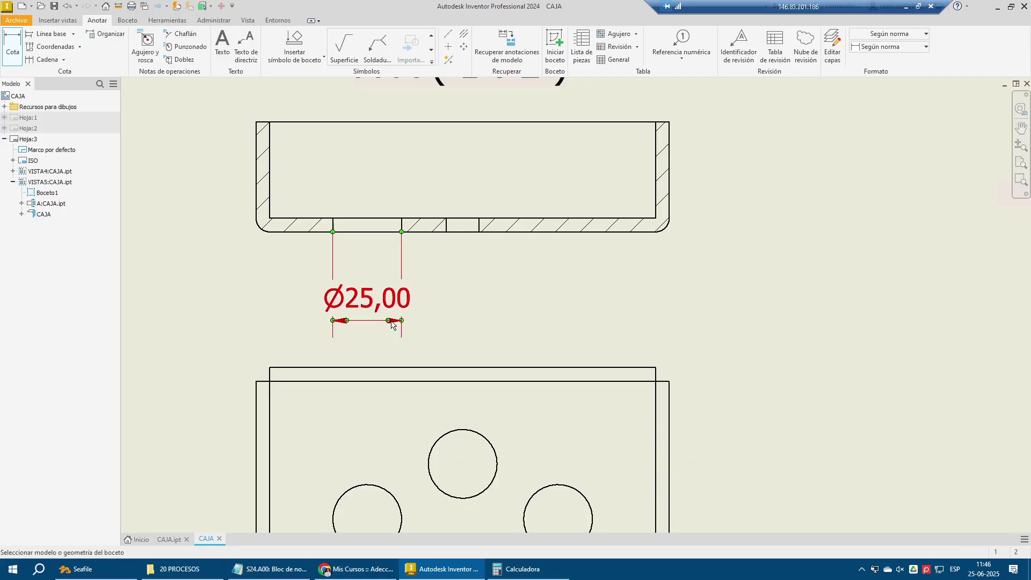
click(472, 232)
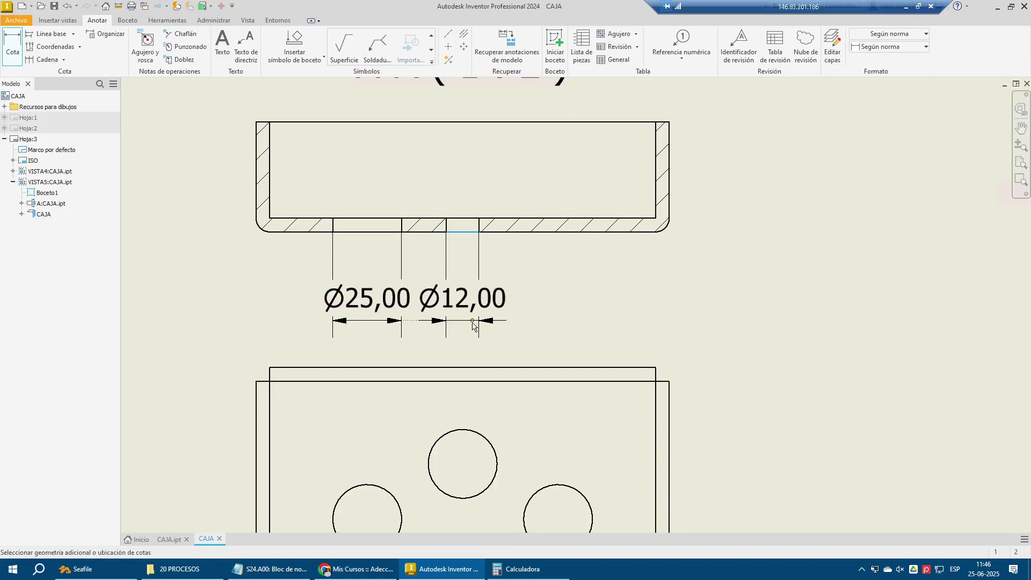
click(473, 326)
Dimension the box's overall width below the hole diameters in section view A-A and move the top view down to make room
scroll(486, 245, down, 3)
click(592, 213)
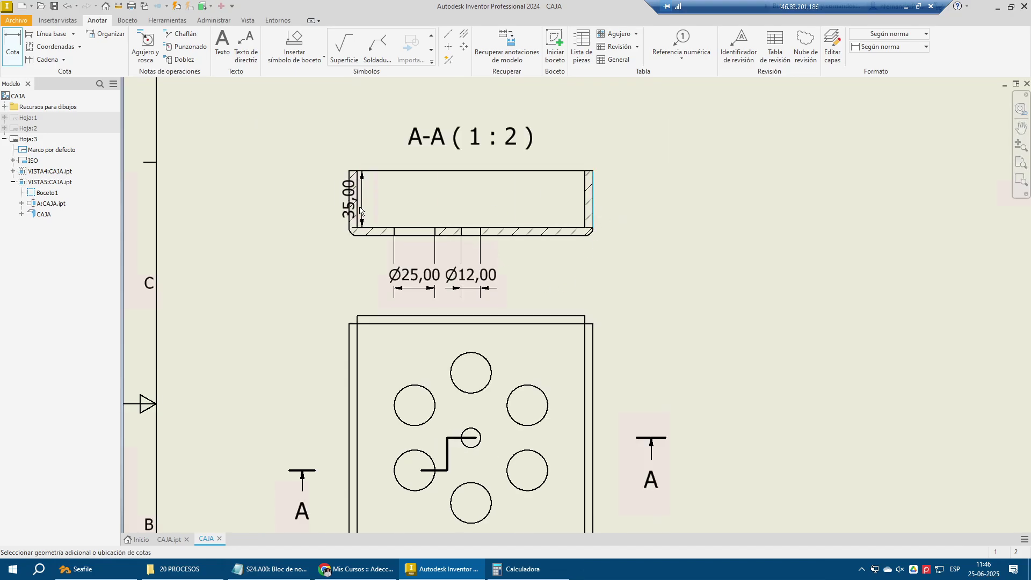
click(348, 201)
click(569, 315)
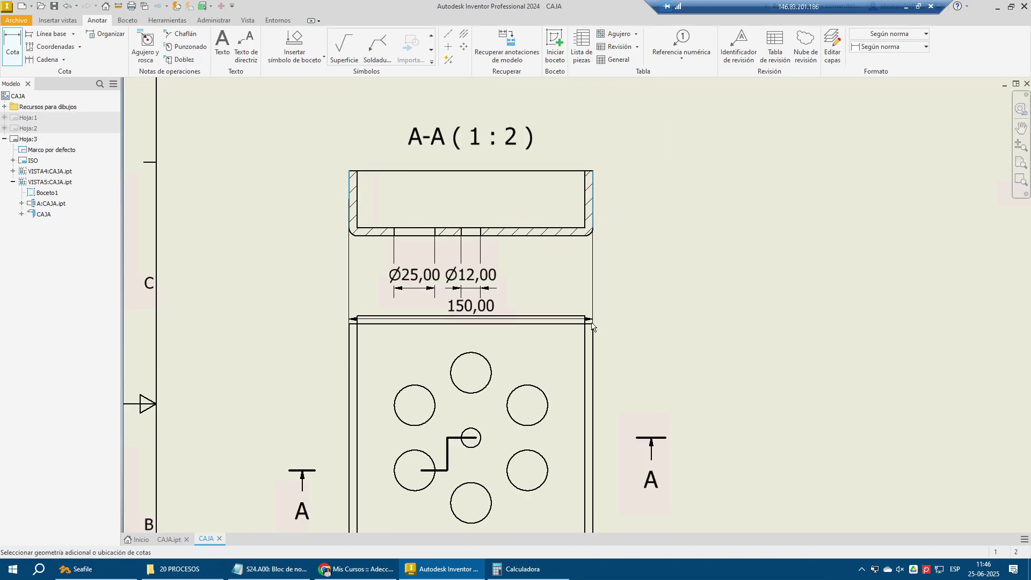
click(636, 318)
scroll(495, 146, down, 3)
key(Escape)
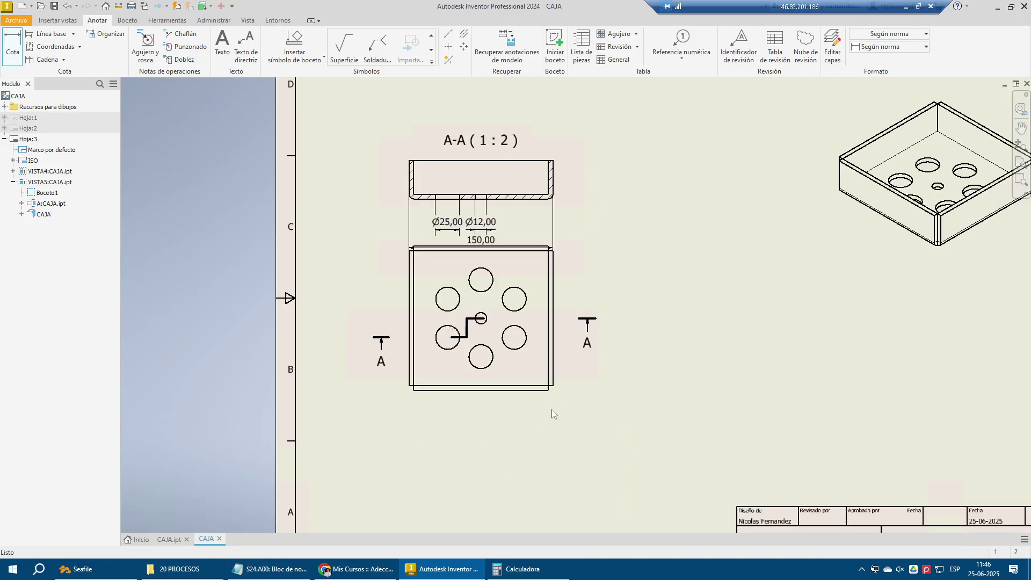
drag(553, 404, 559, 449)
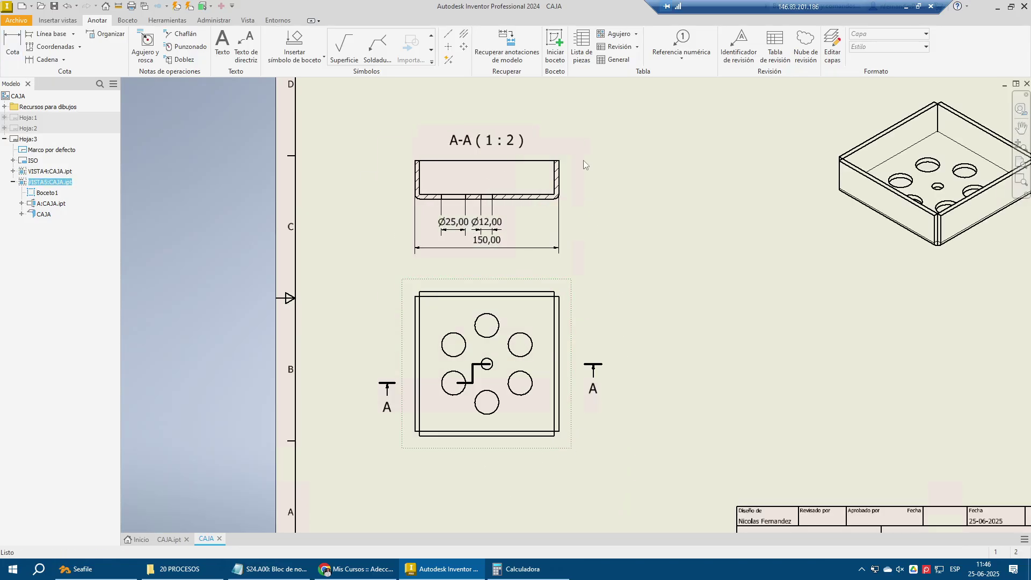
Dimension the box's overall height from the bottom face to the upper rim, to the right of section view A-A
key(d)
click(547, 198)
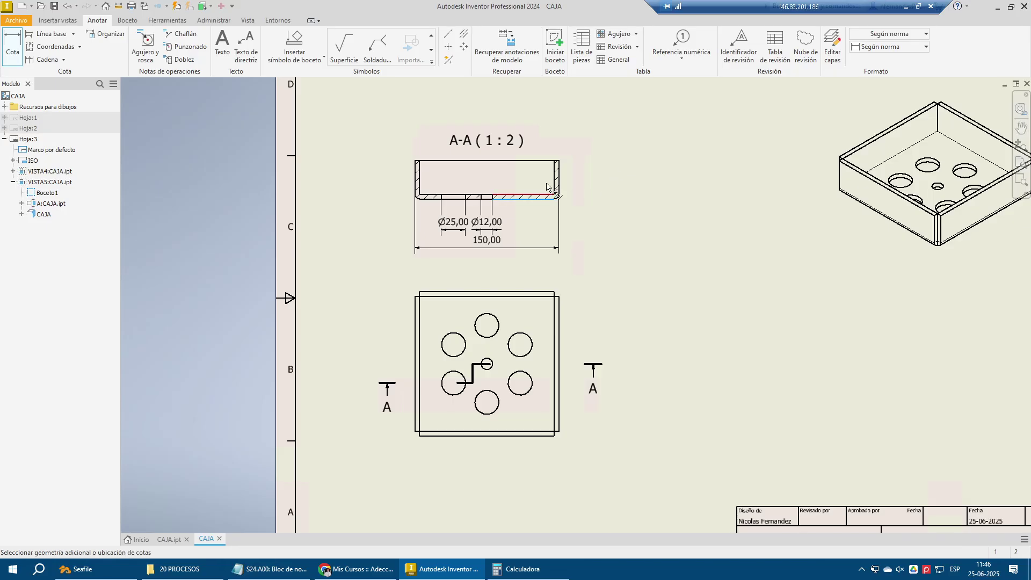
click(558, 161)
click(590, 172)
scroll(590, 134, down, 3)
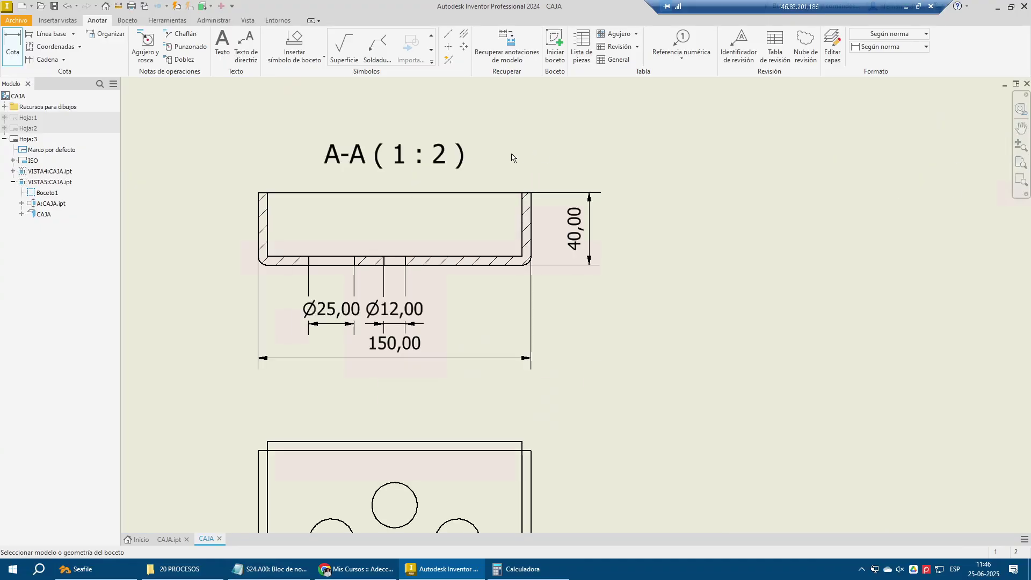
Dimension the right wall's thickness above section view A-A and shift its text to the right of the extension lines
click(522, 219)
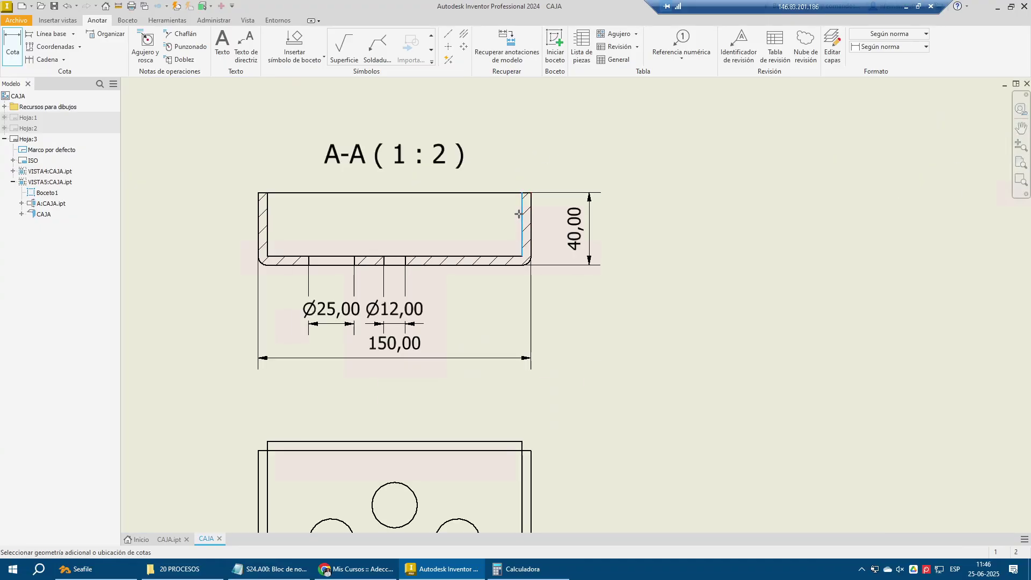
click(531, 219)
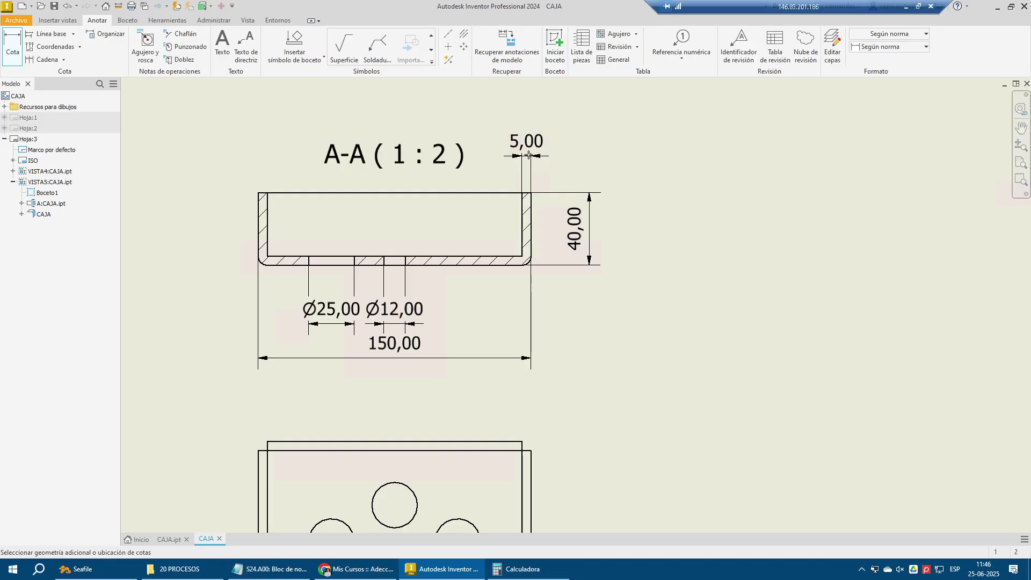
click(540, 147)
drag(541, 147, 567, 148)
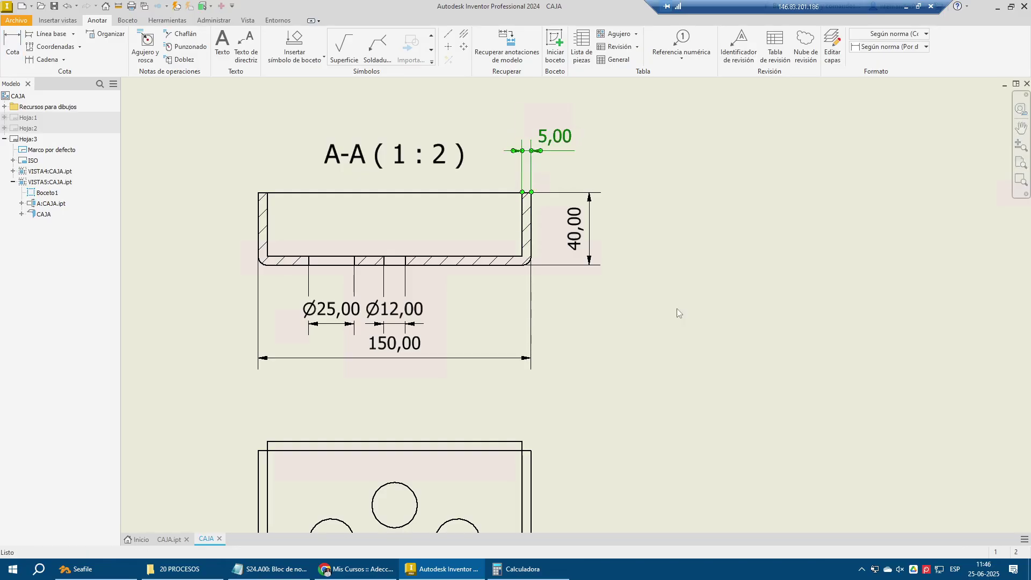
key(Escape)
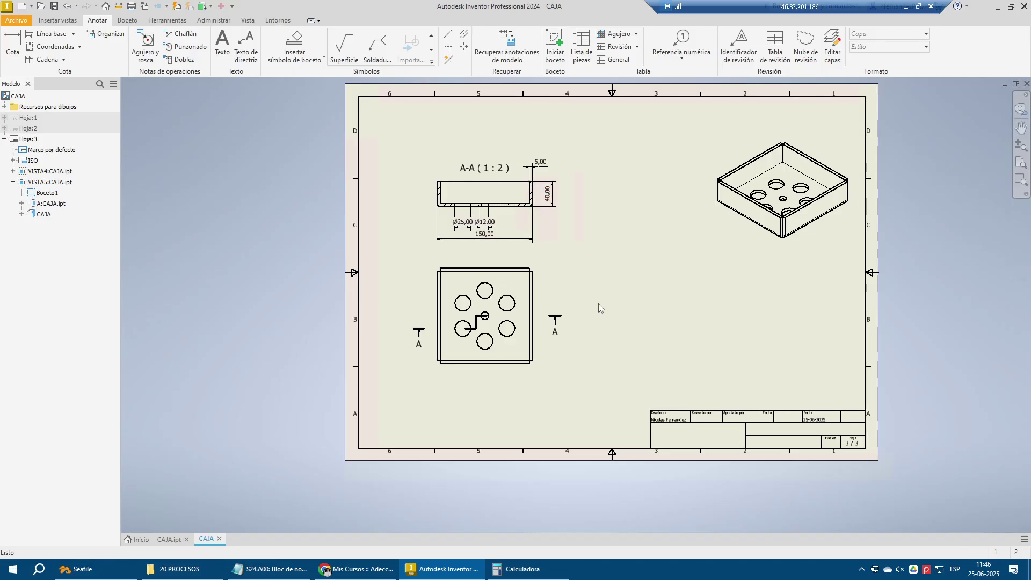
Move the section view's overall width dimension slightly down and prefix its text with the square symbol
scroll(597, 304, up, 3)
drag(399, 183, 403, 198)
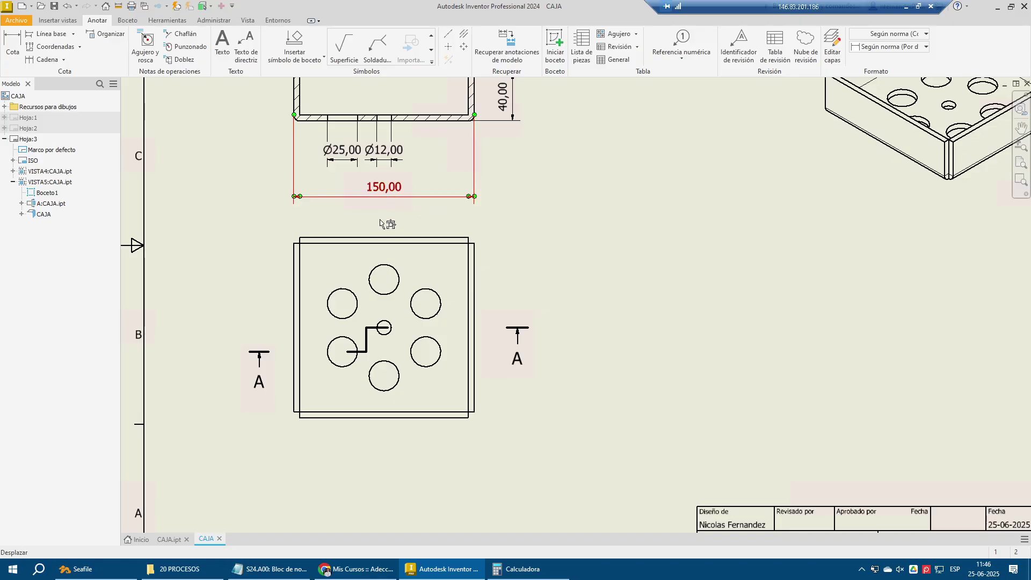
double_click(398, 198)
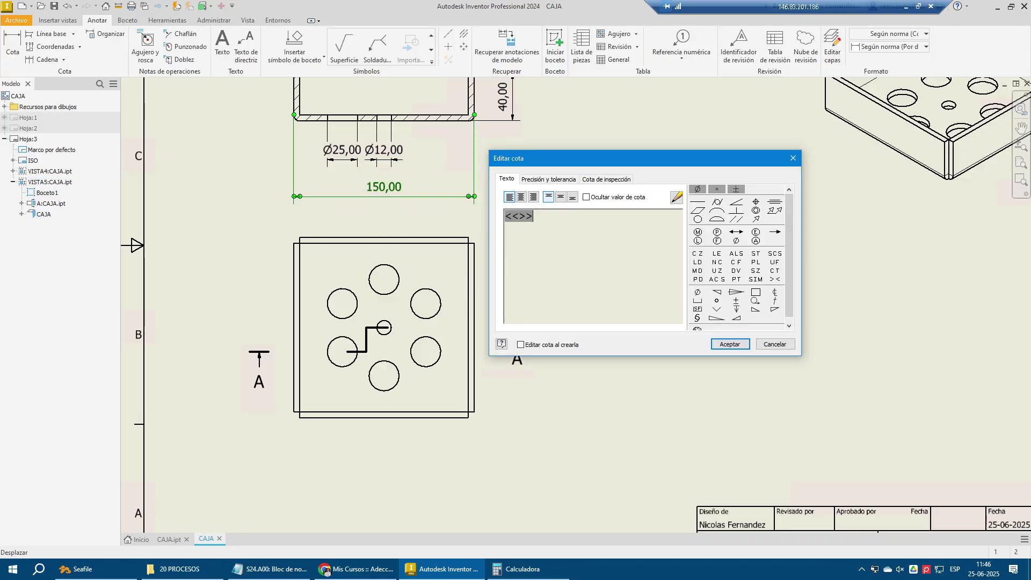
click(756, 300)
click(756, 293)
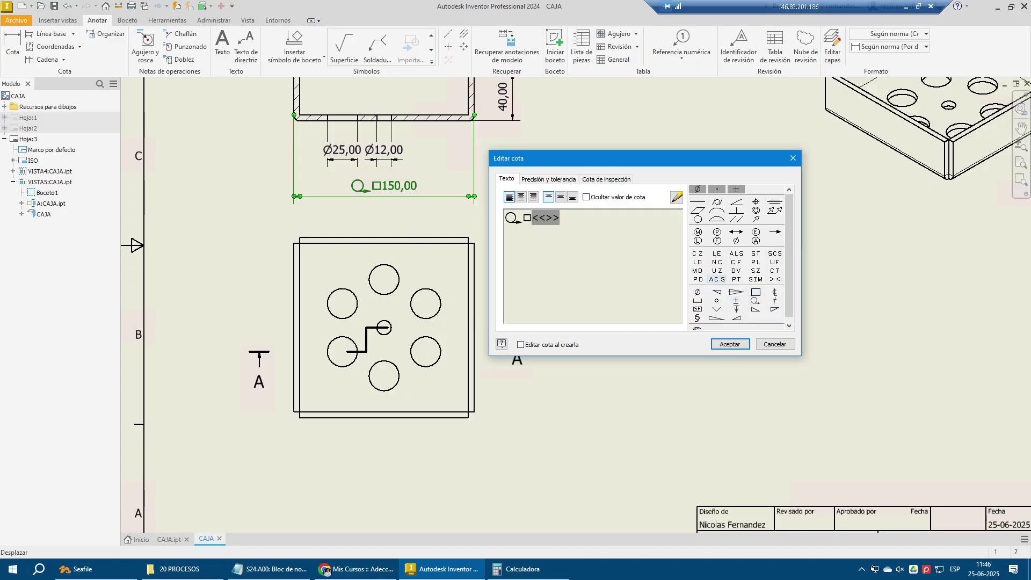
key(BackSpace)
click(734, 347)
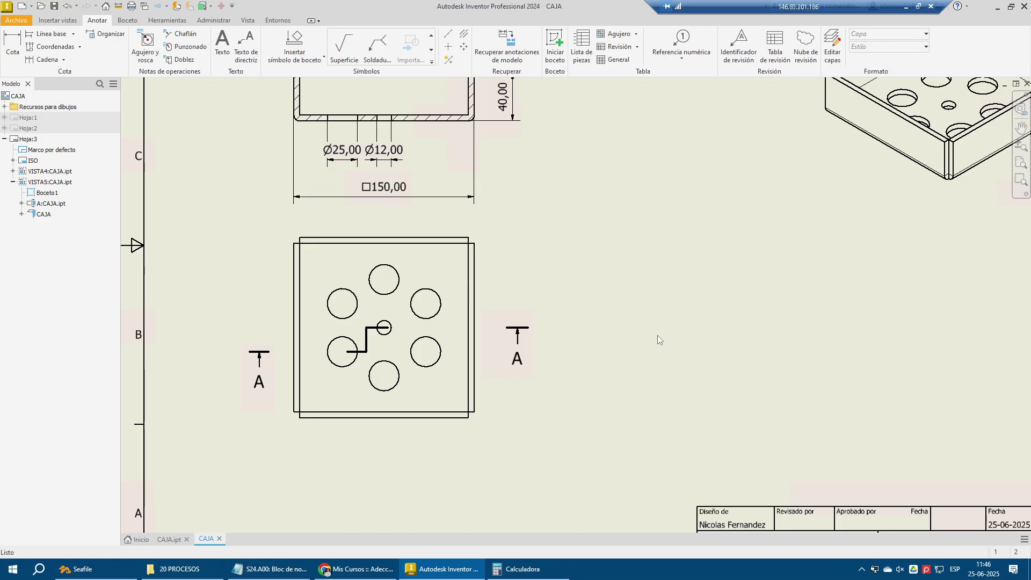
key(d)
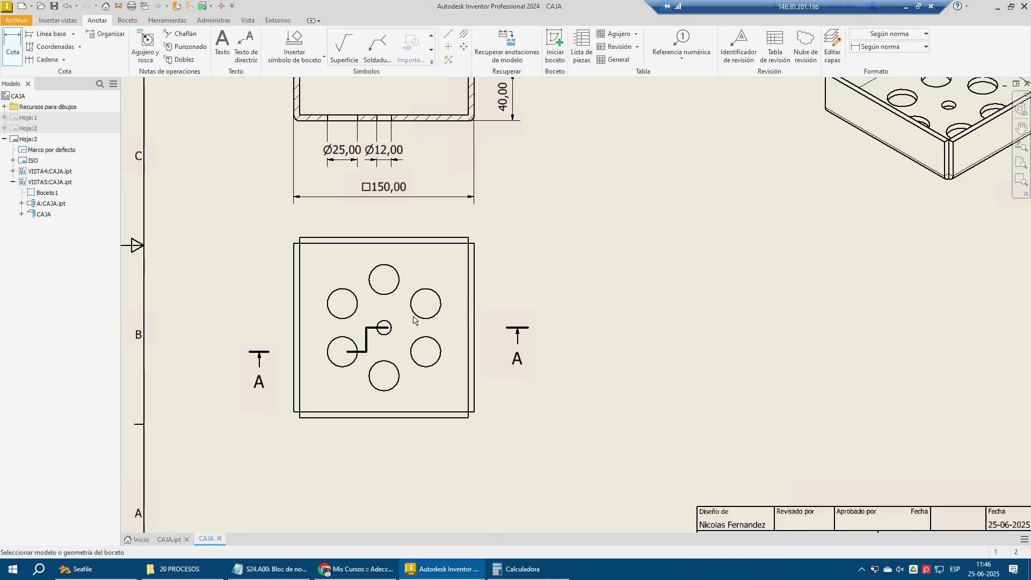
click(426, 297)
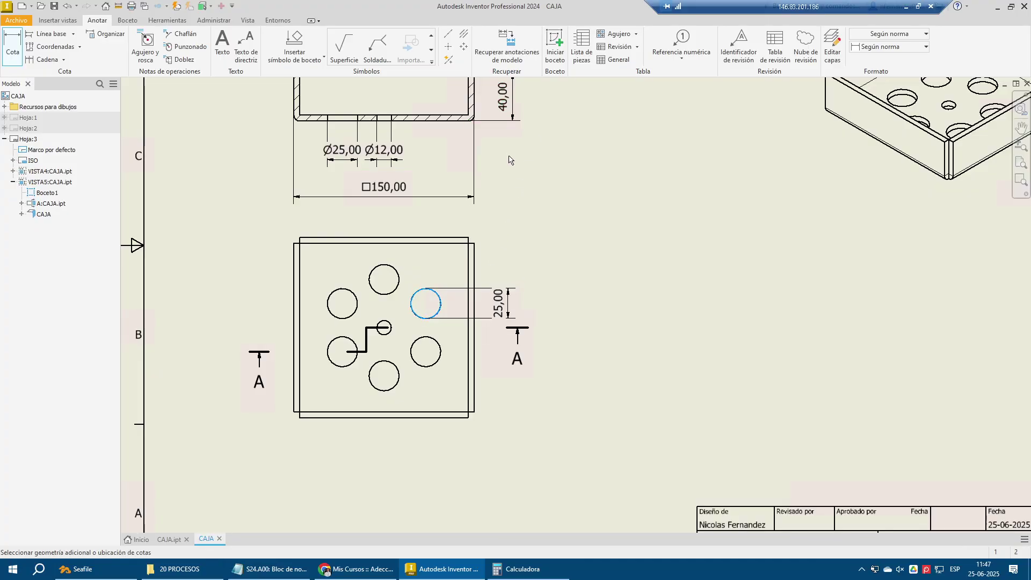
key(Escape)
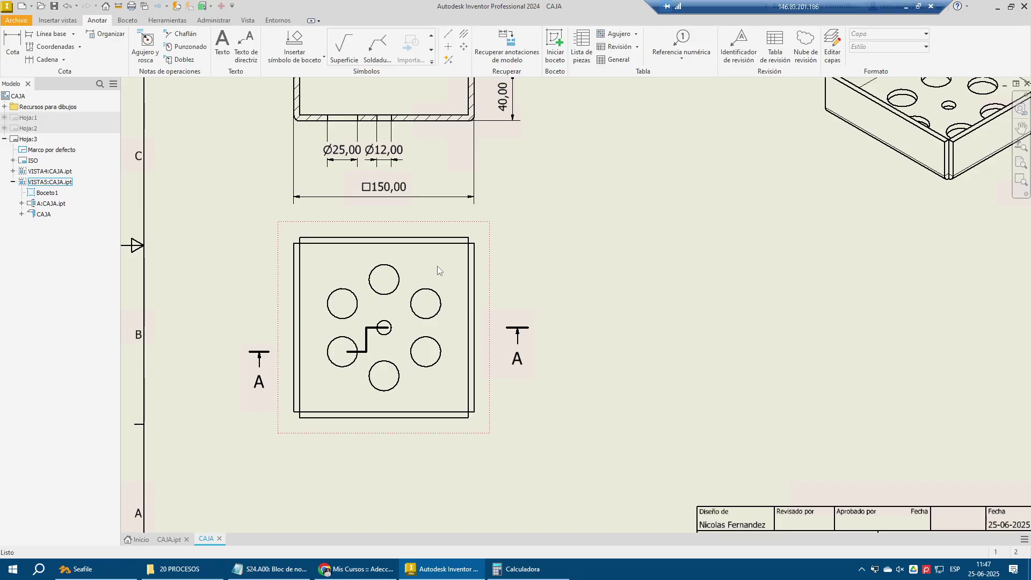
Examine the box's corner joint in the sheet's isometric view and from above in the CAJA.ipt model
middle_click(596, 317)
middle_click(596, 317)
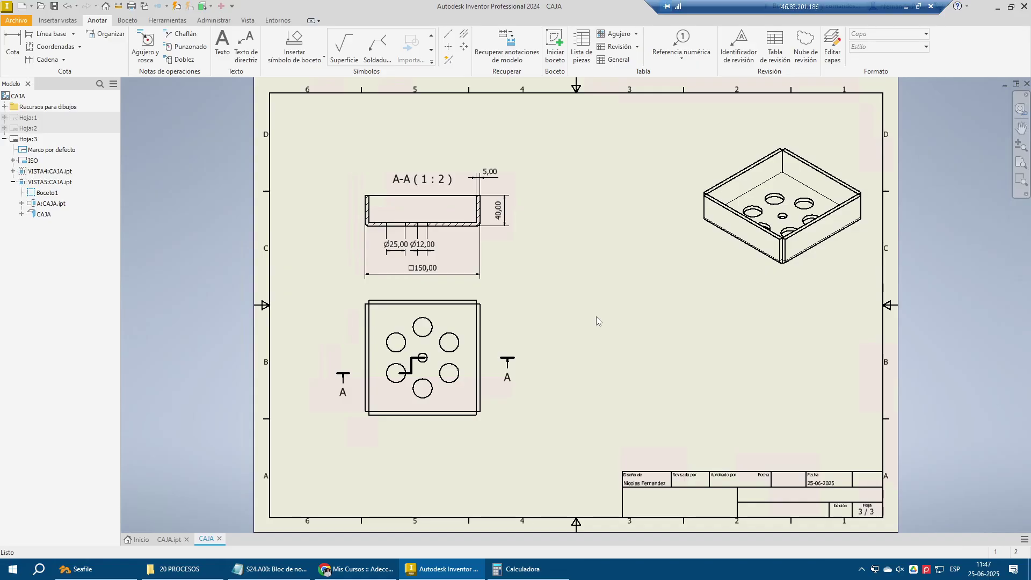
scroll(890, 207, down, 5)
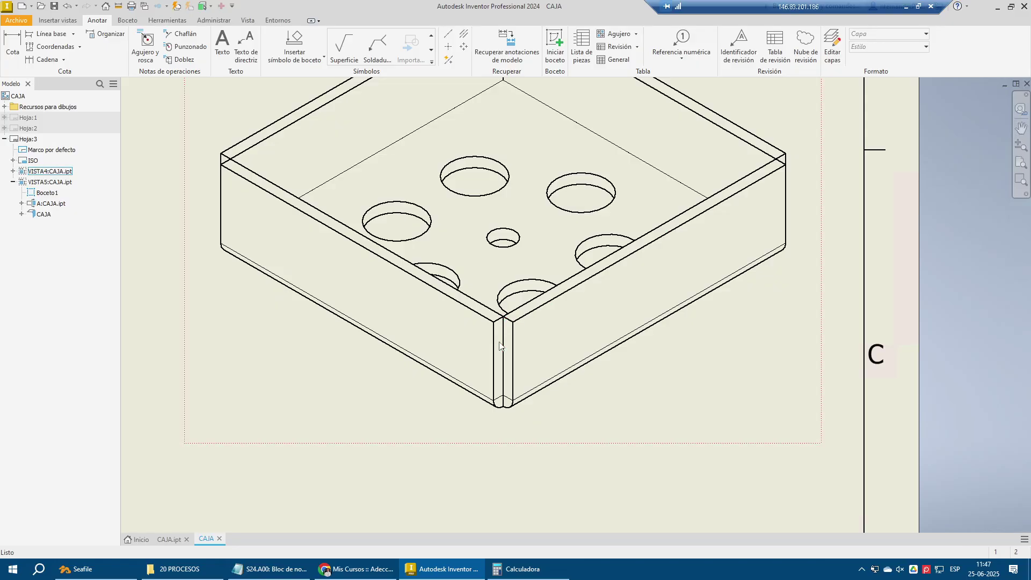
scroll(509, 321, up, 3)
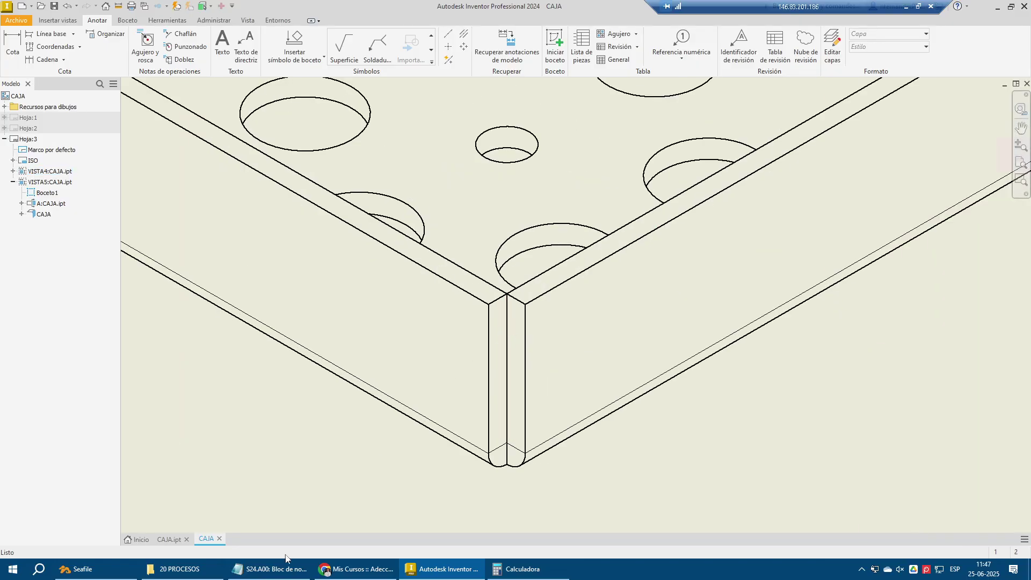
click(169, 539)
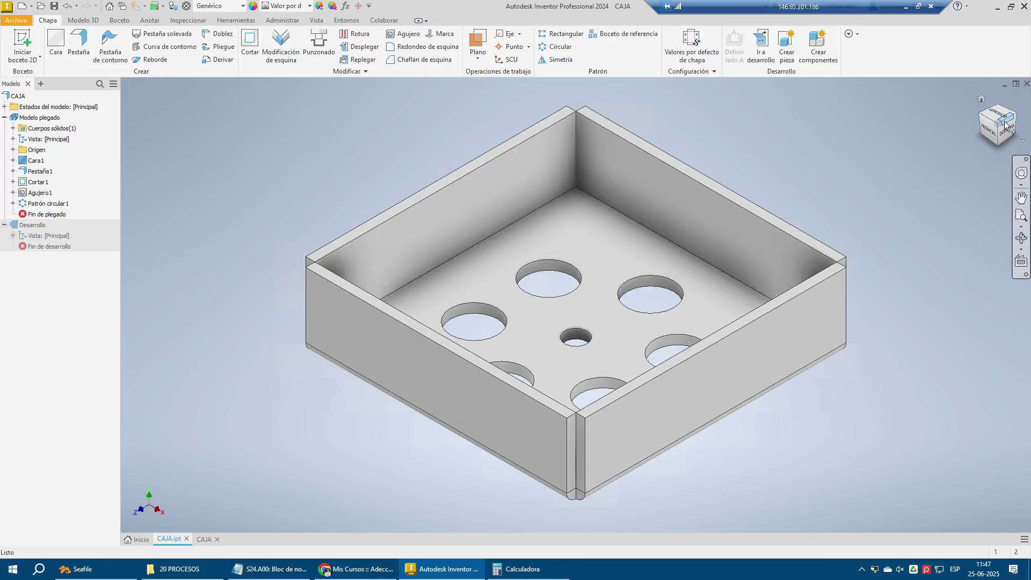
click(1002, 116)
scroll(731, 138, up, 5)
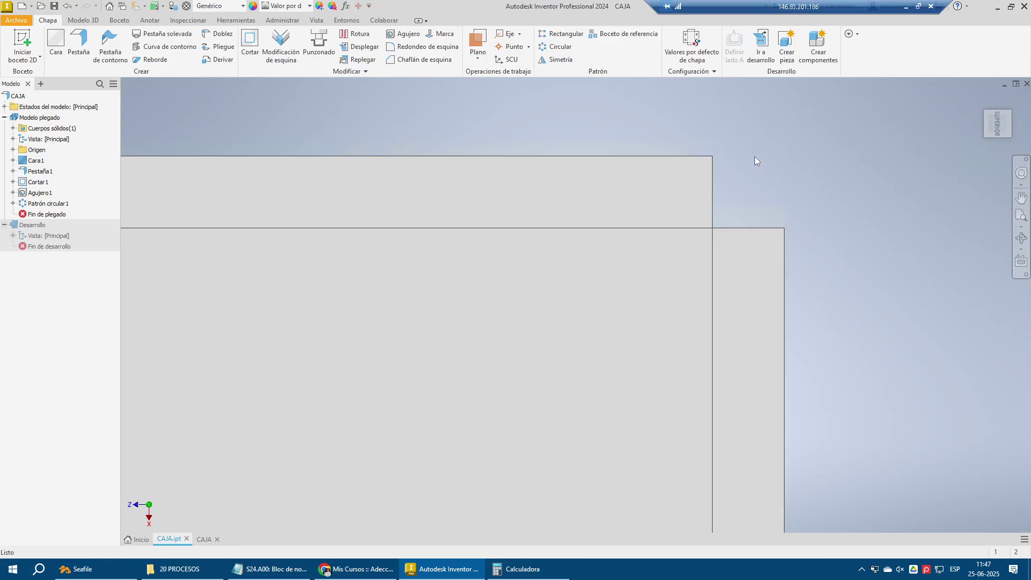
Add a both-sides fillet weld symbol with size 5 and tail note TIP to the isometric view's front corner edge, placing it below the box
click(205, 539)
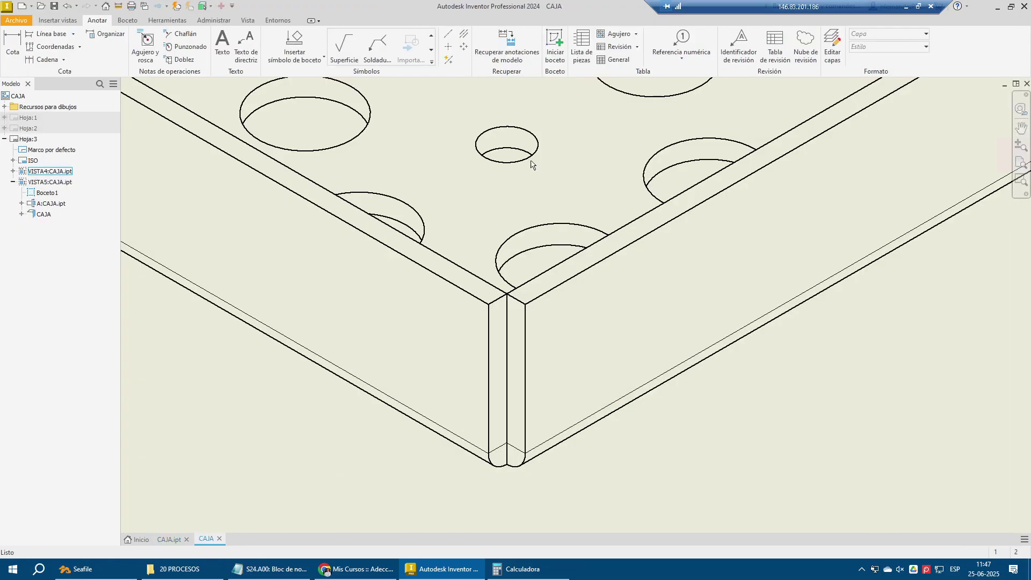
click(377, 46)
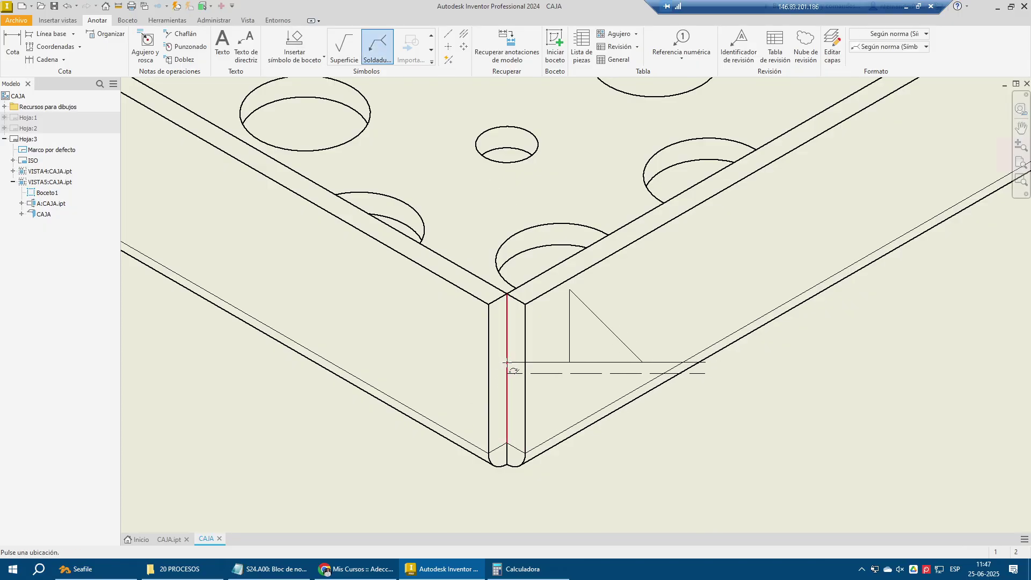
click(507, 363)
scroll(507, 363, down, 6)
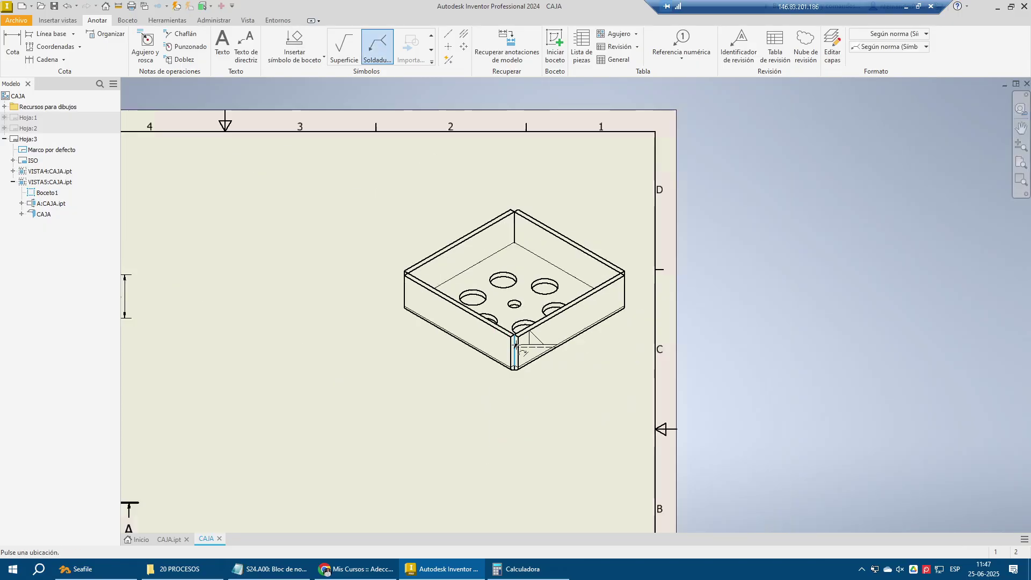
double_click(411, 410)
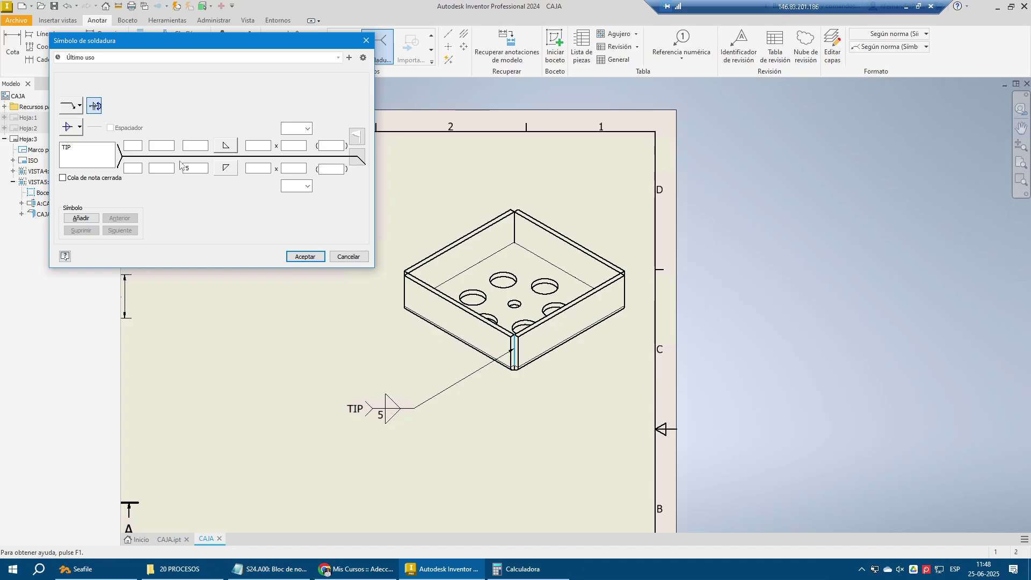
click(305, 257)
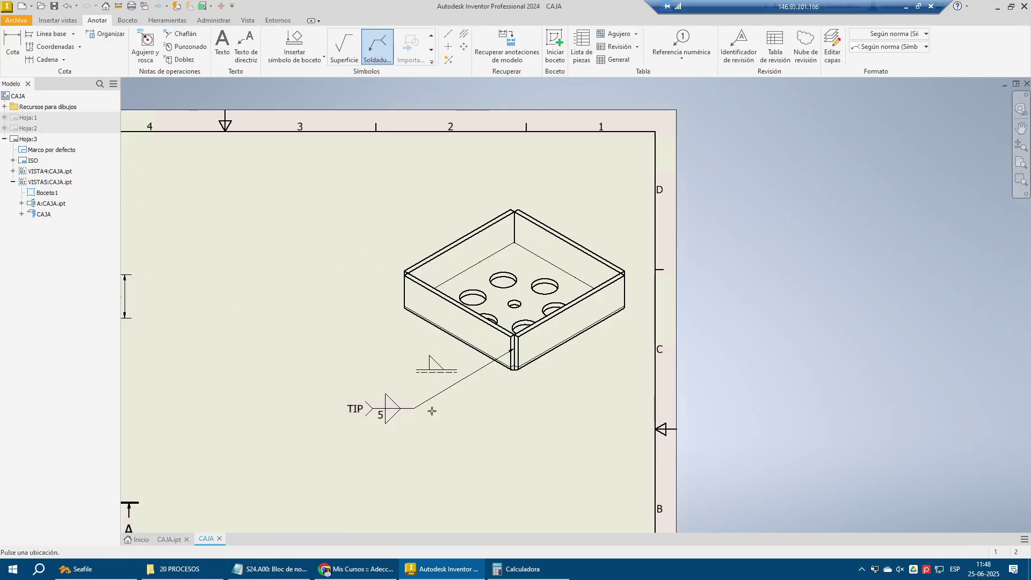
click(481, 406)
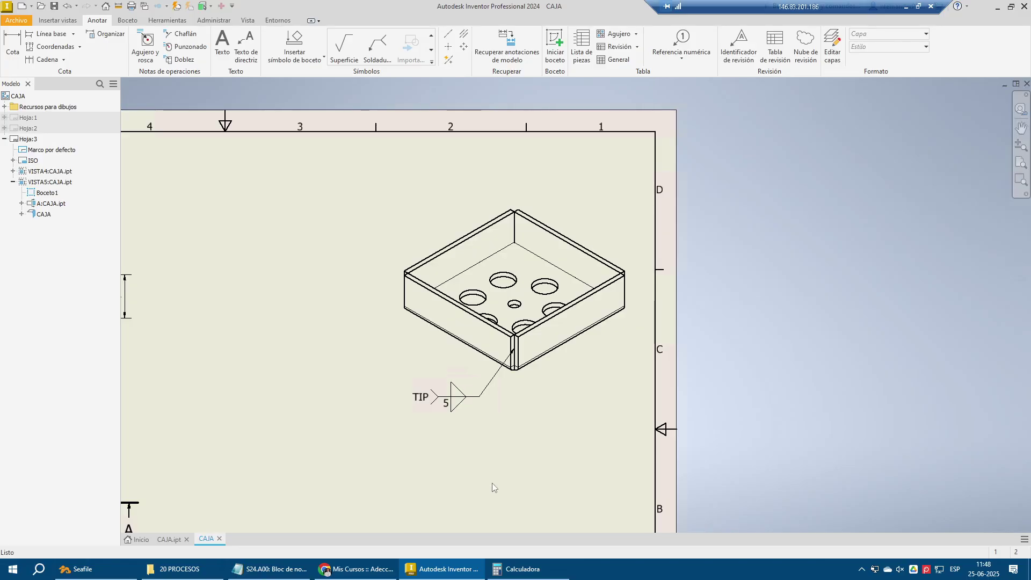
key(Home)
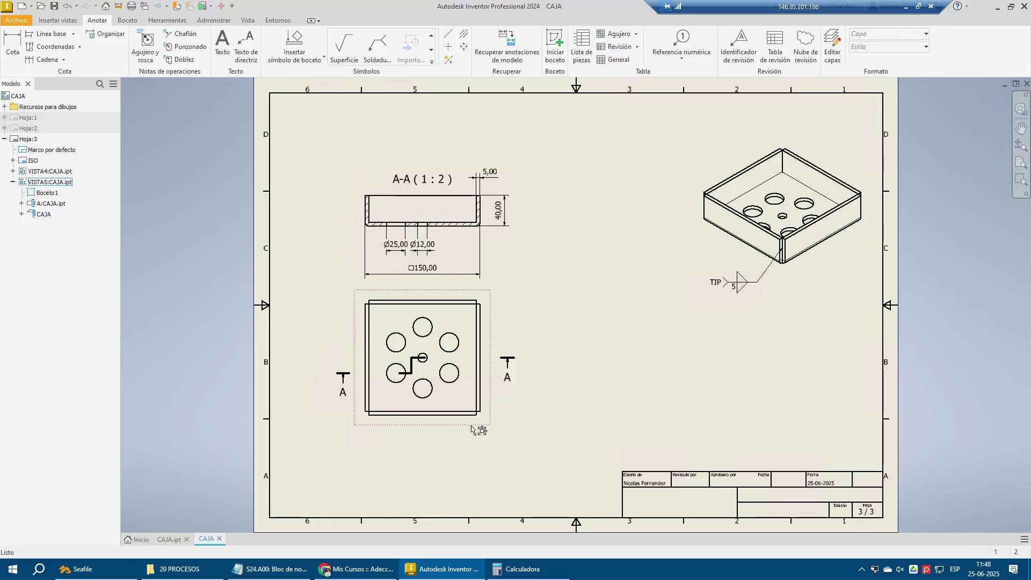
Copy the CAJA: PLEGADO note from Hoja:2 and place it below the plan view in the lower-left area of Hoja:3
double_click(28, 128)
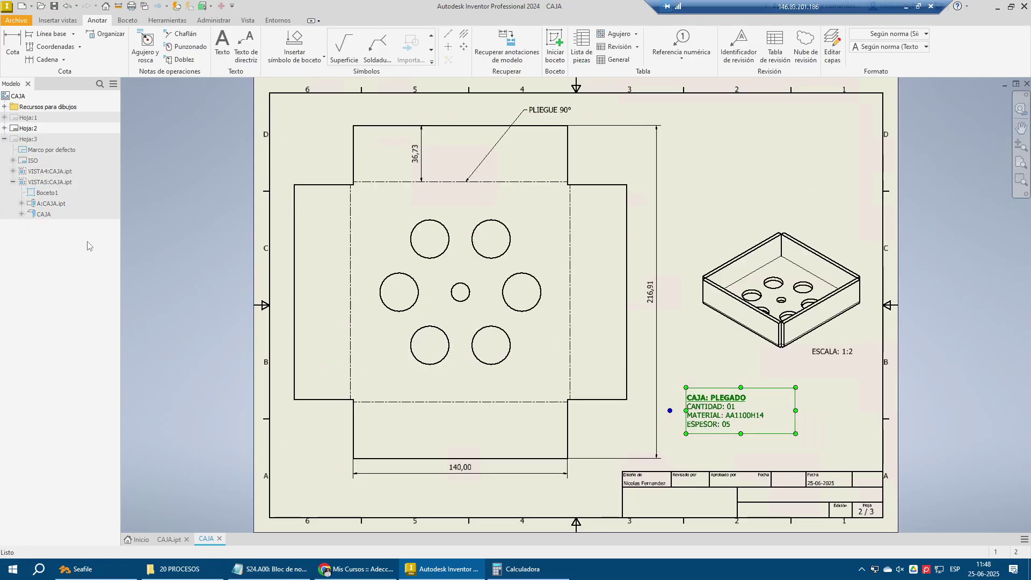
double_click(28, 139)
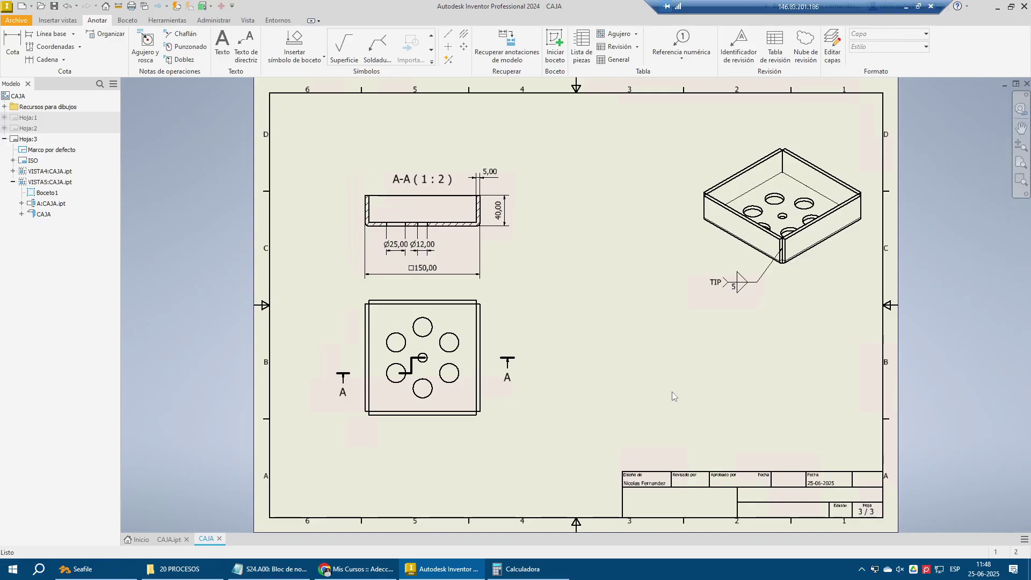
key(t)
click(295, 496)
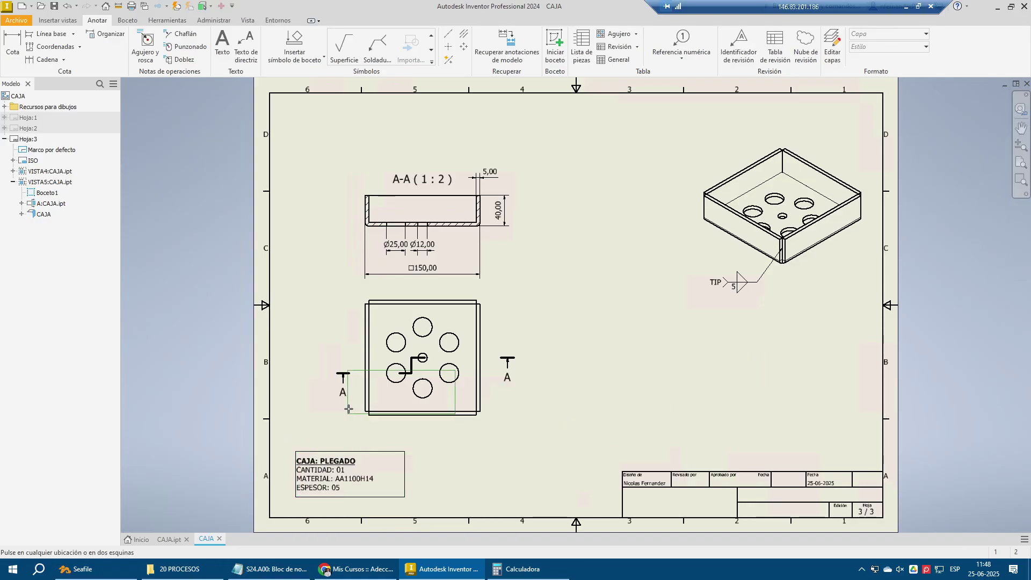
Change the title of the Hoja:3 note to CAJA: CONFORMADO
double_click(347, 462)
drag(418, 304, 370, 303)
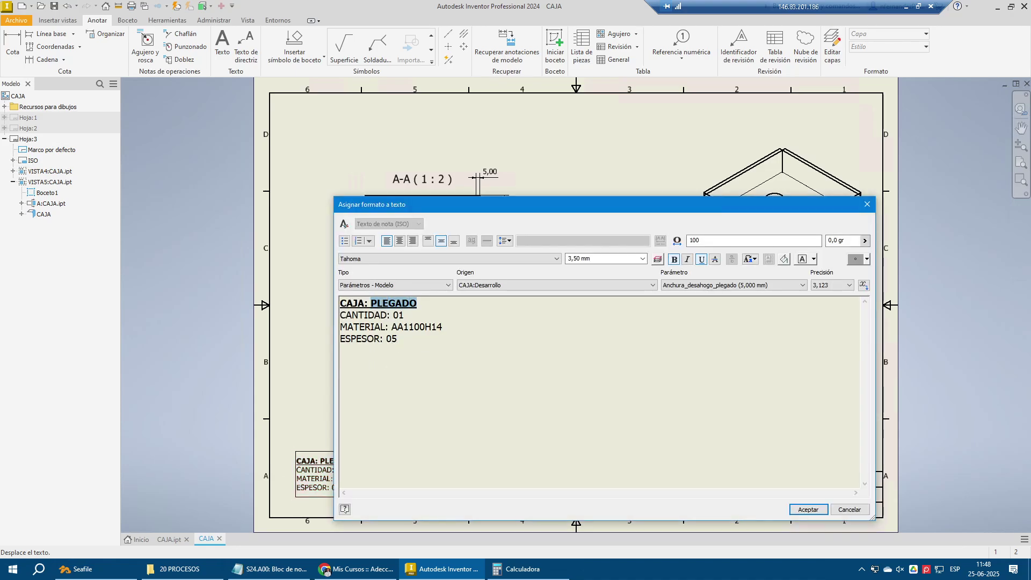
text(CONFORMADO)
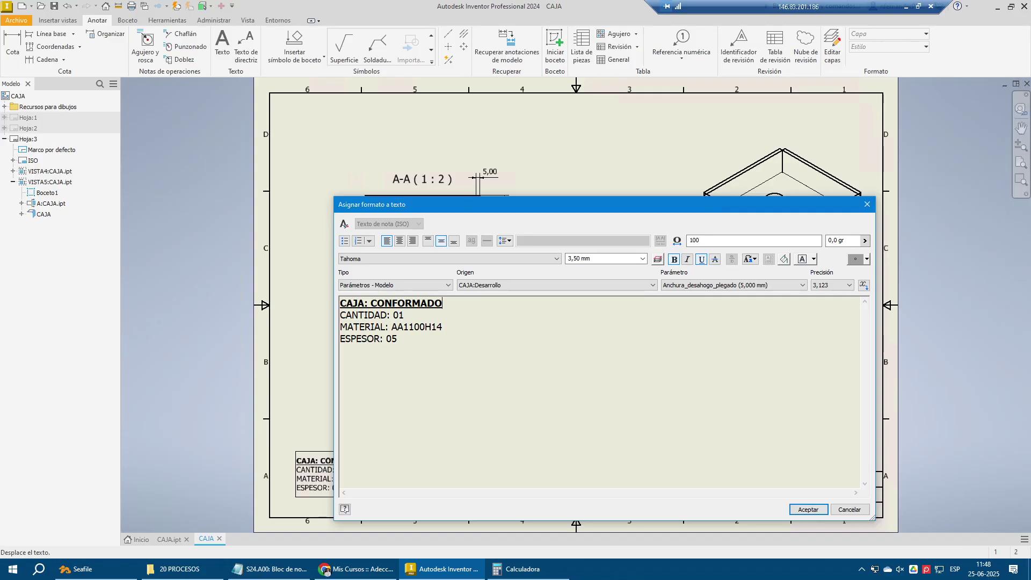
click(809, 510)
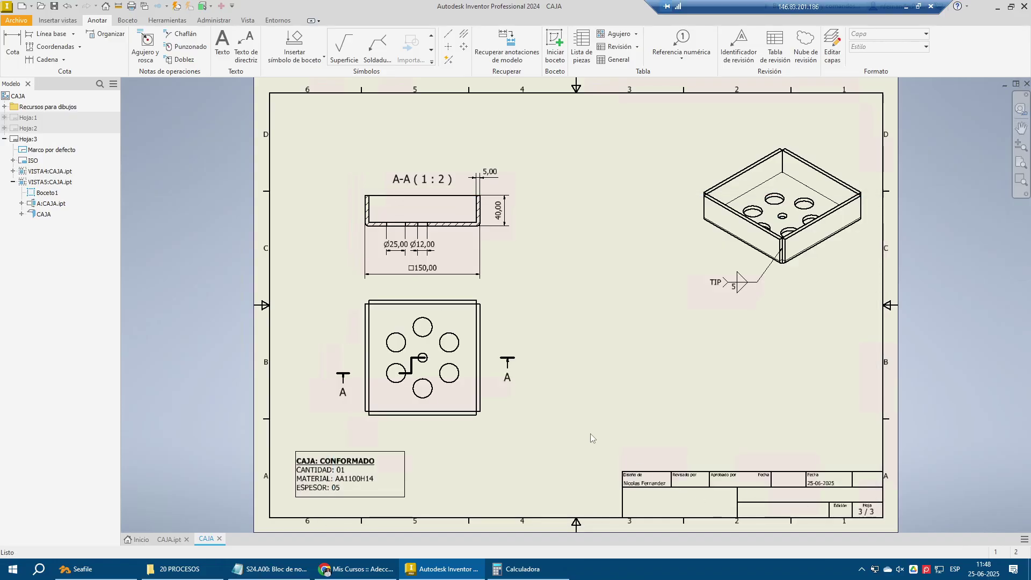
Switch to the S24.A00 notes in Notepad and review the formed-part drawing and general preparation requirements
click(272, 564)
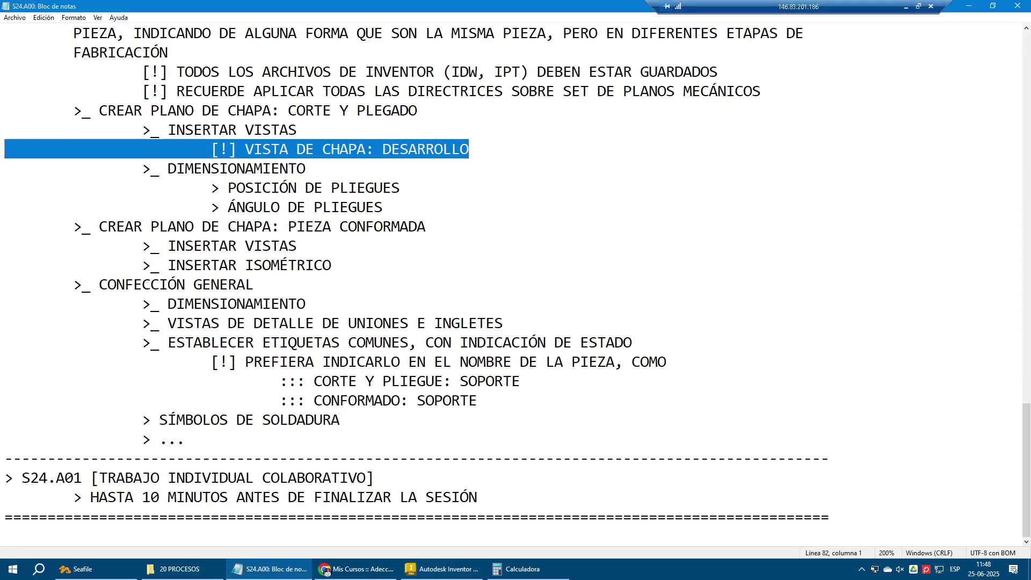
drag(6, 226, 352, 267)
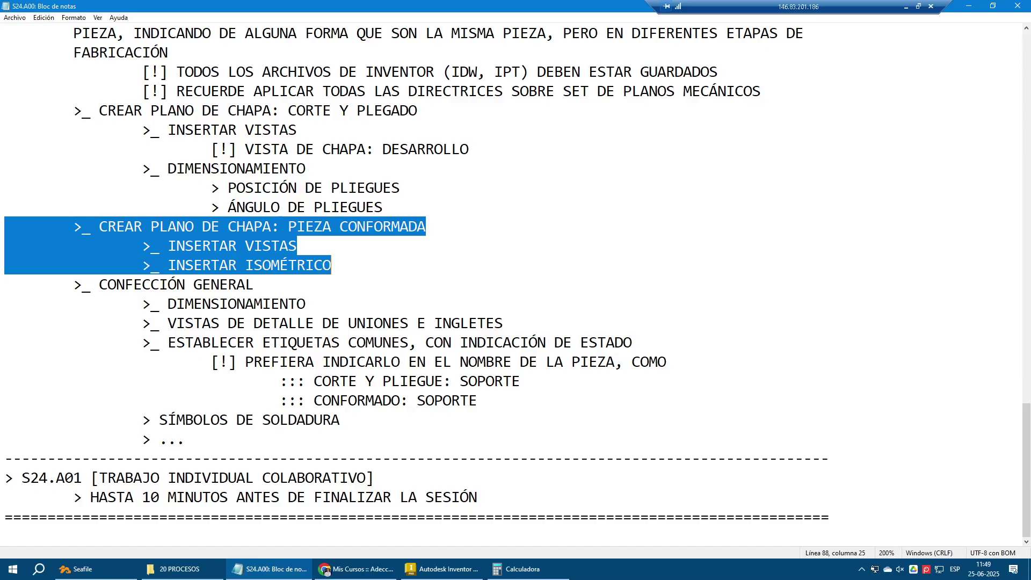
drag(5, 284, 185, 441)
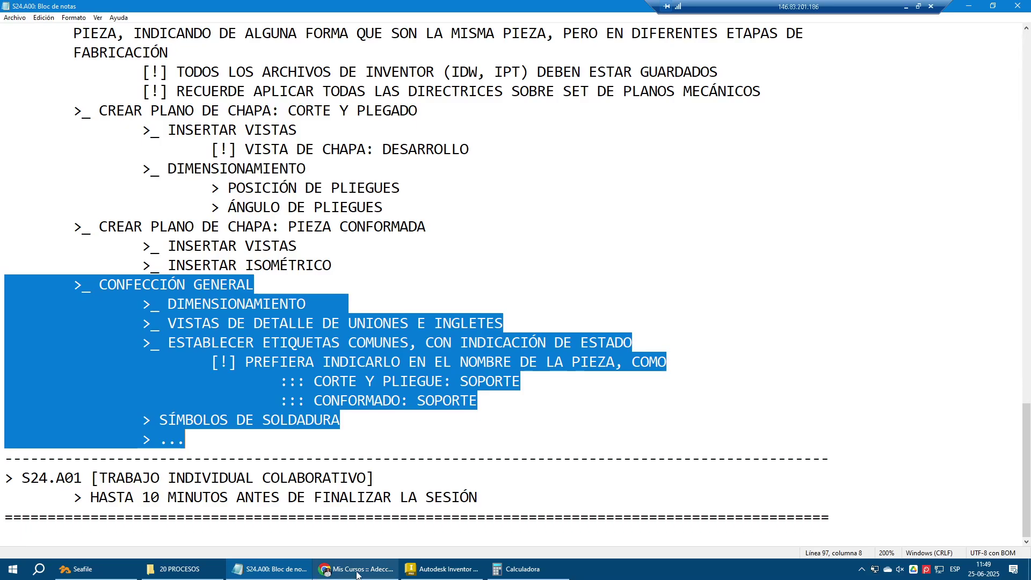
key(Right)
key(shift+Home)
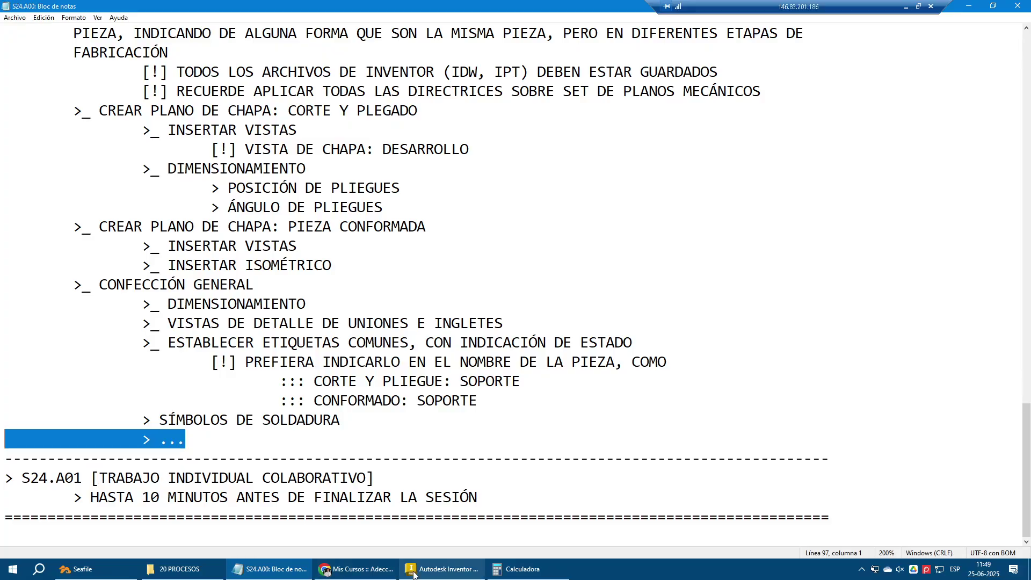
Switch back to Inventor and examine the flat pattern's dimensions and their decimals on cutting sheet Hoja:1
click(442, 569)
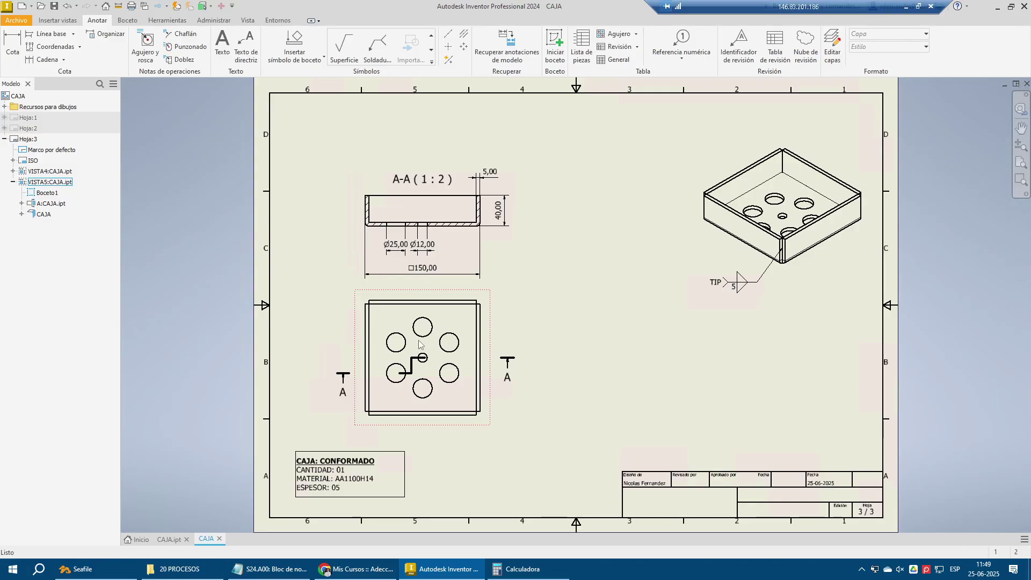
double_click(26, 117)
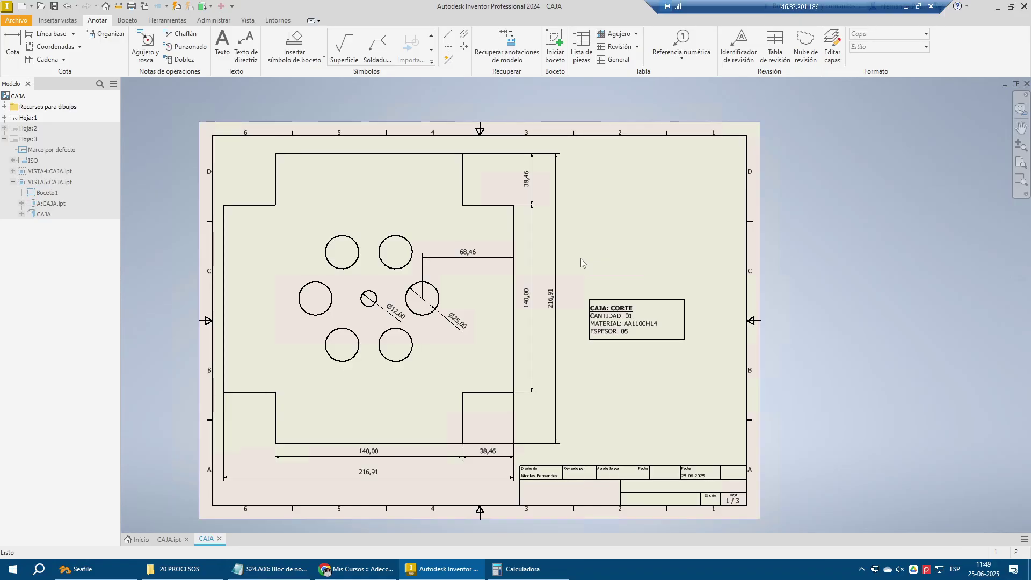
scroll(537, 247, down, 5)
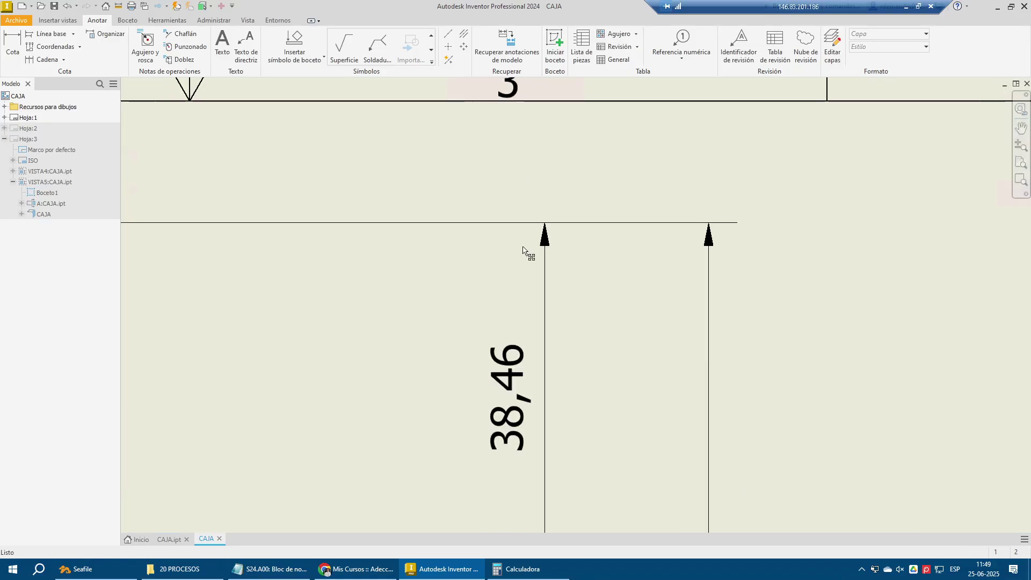
scroll(466, 238, up, 2)
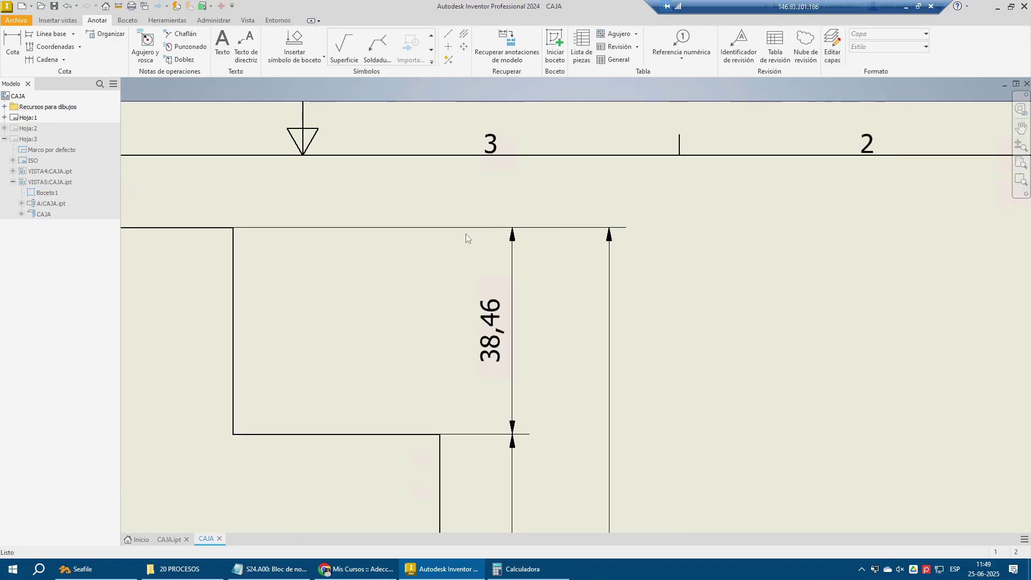
scroll(465, 234, up, 5)
scroll(493, 455, down, 4)
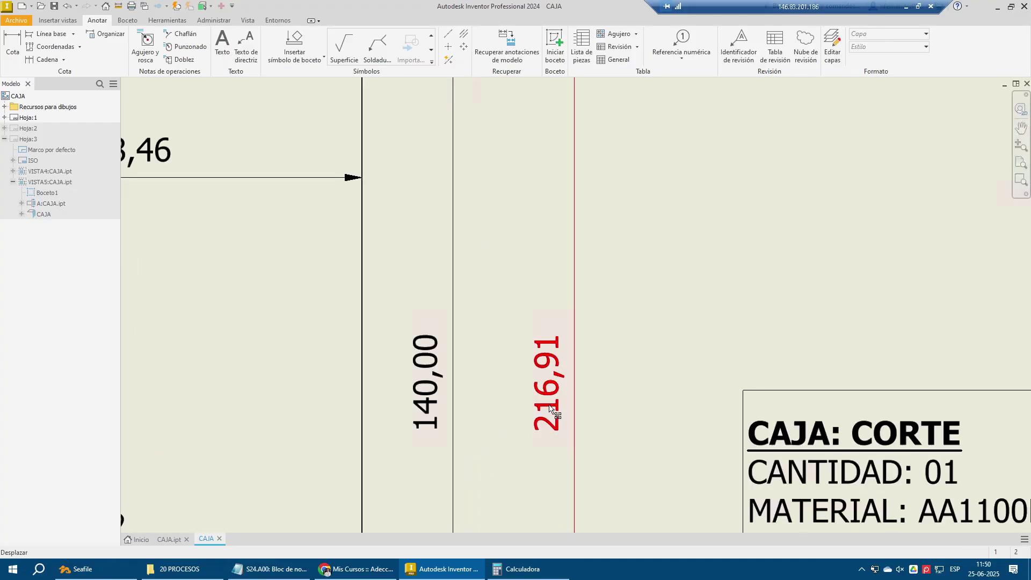
scroll(483, 152, up, 2)
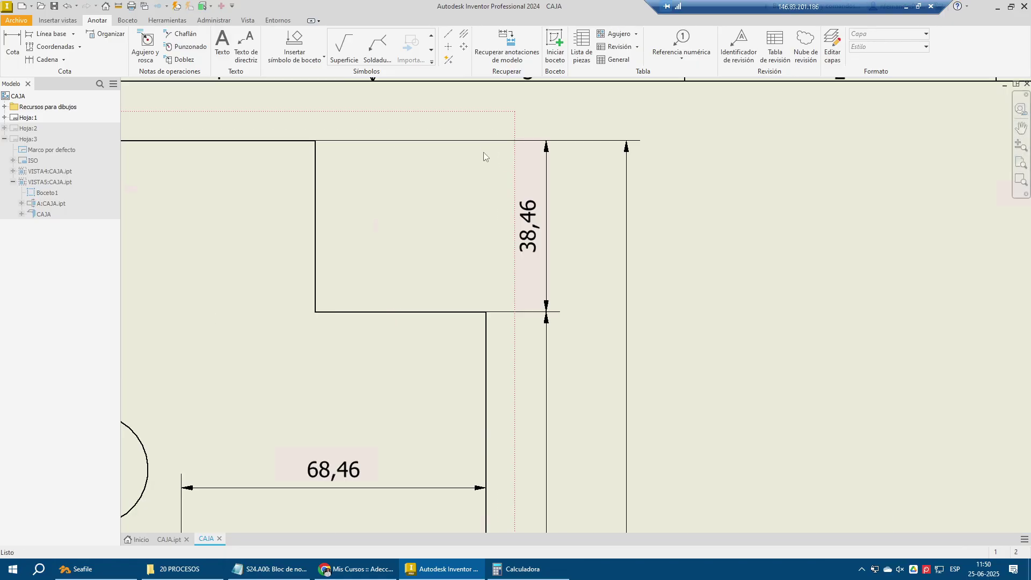
scroll(543, 201, down, 5)
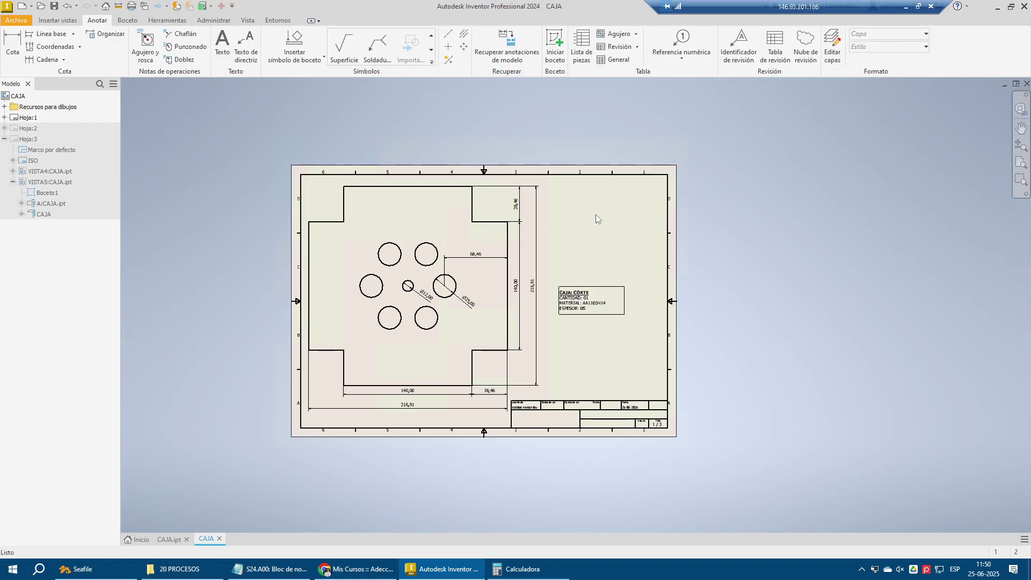
scroll(595, 215, up, 3)
scroll(585, 209, down, 3)
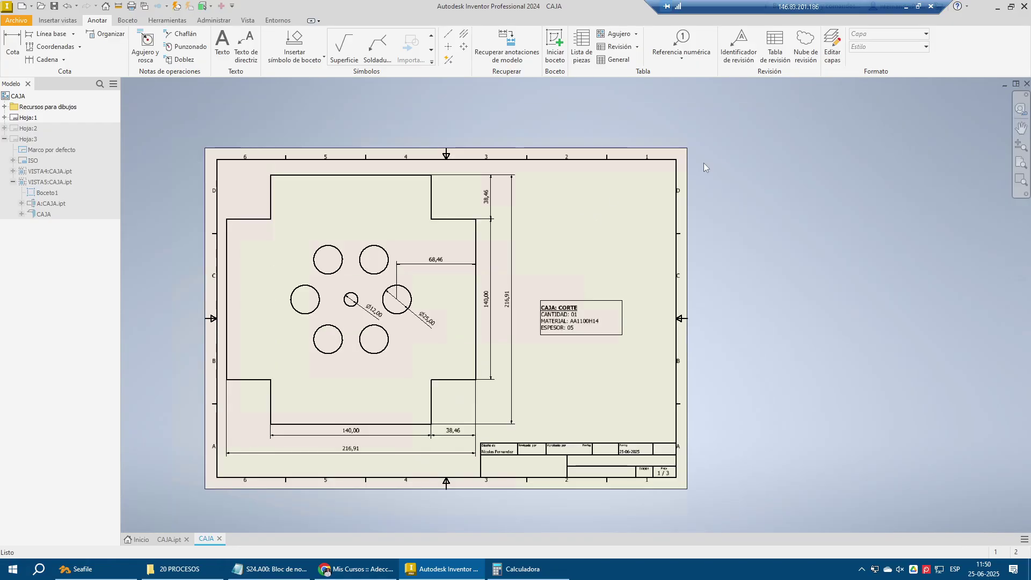
Set both linear and angular precision of the Por defecto (ISO) dimension style to 0 and save the style
scroll(756, 128, up, 3)
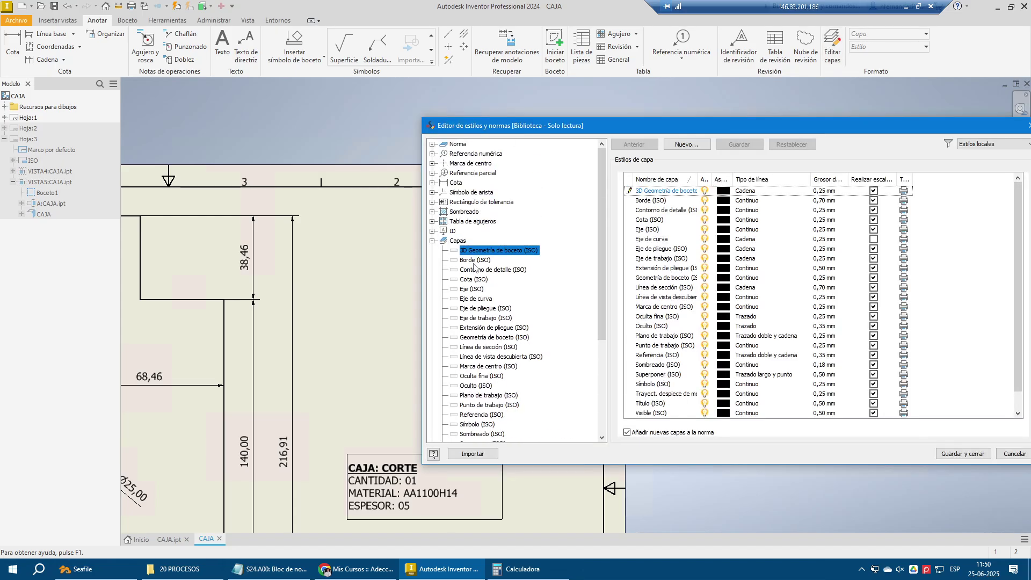
click(457, 183)
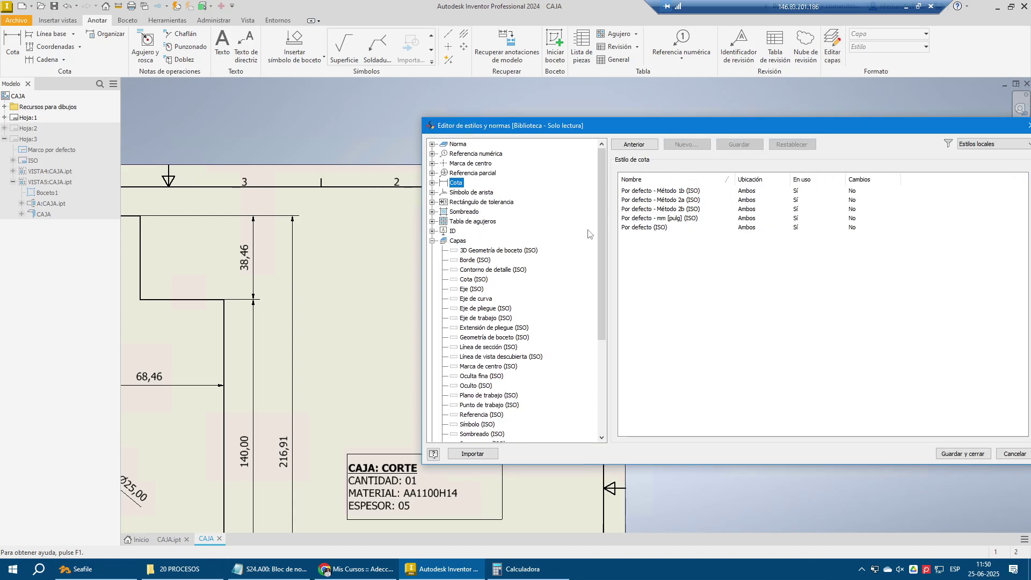
double_click(652, 227)
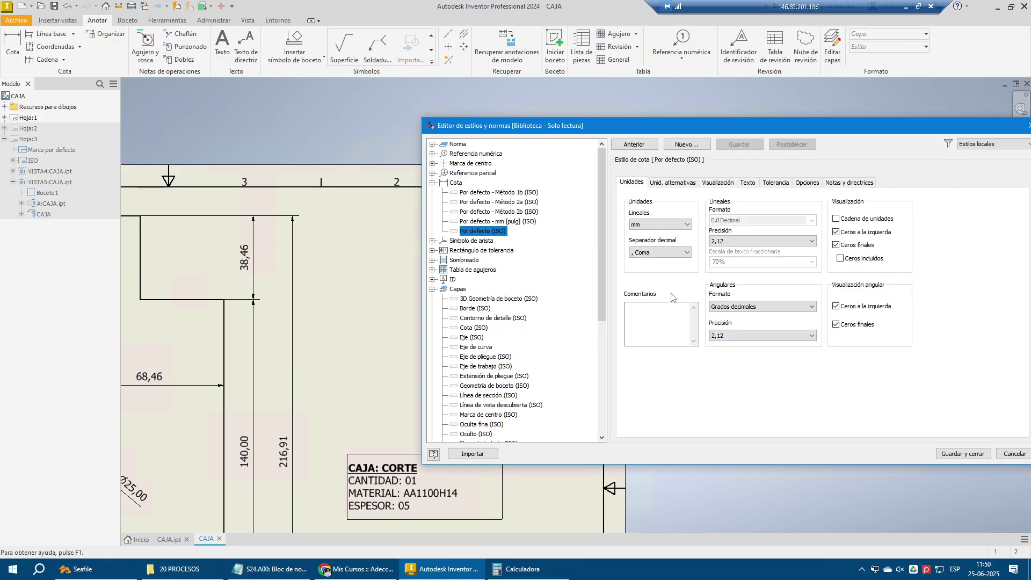
click(725, 243)
click(731, 251)
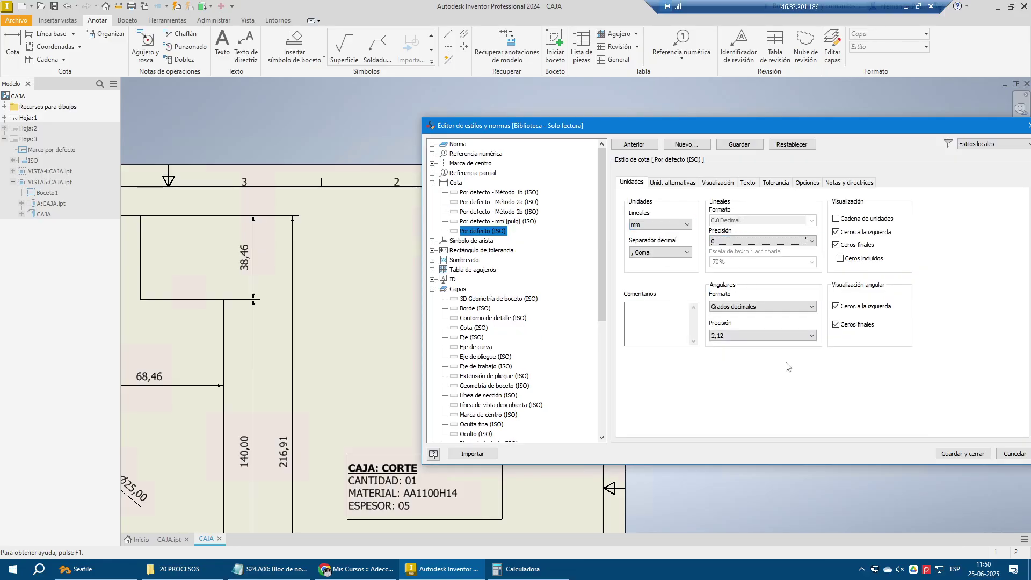
click(767, 335)
click(743, 346)
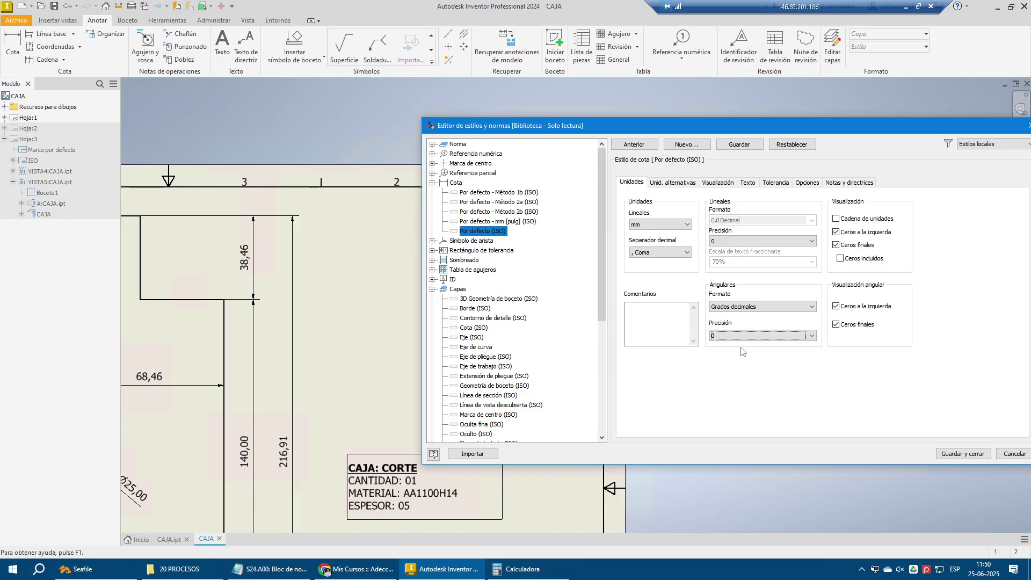
click(939, 453)
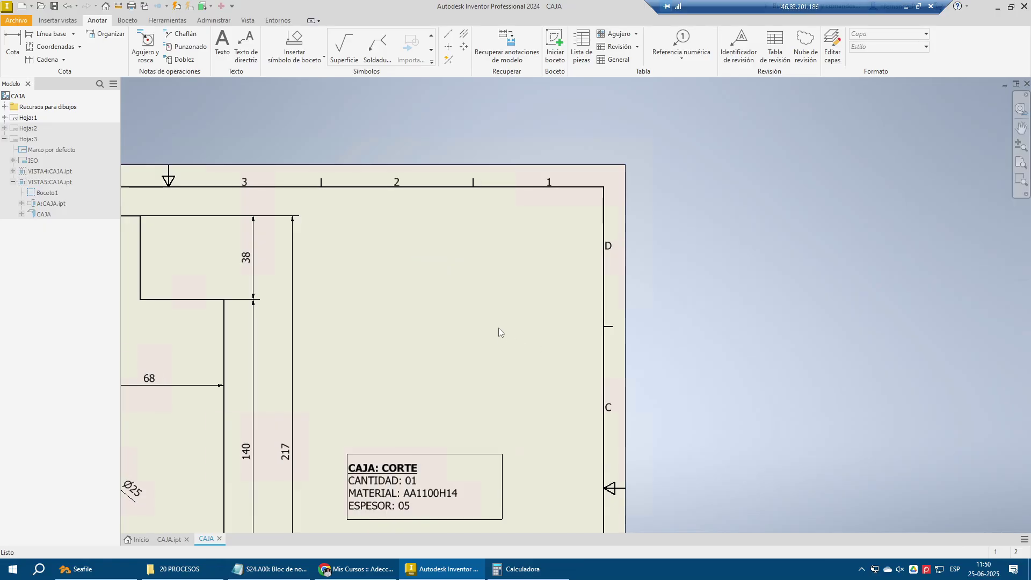
Examine the dimensions on Hoja:1 and Hoja:2 with the new precision, ending on Hoja:1
scroll(496, 326, down, 5)
scroll(402, 356, up, 3)
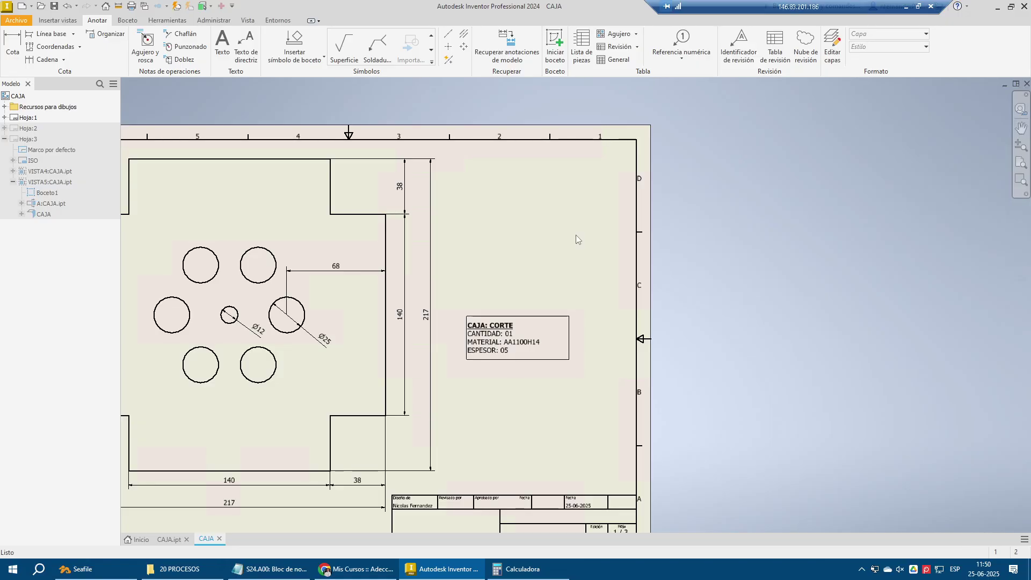
key(Home)
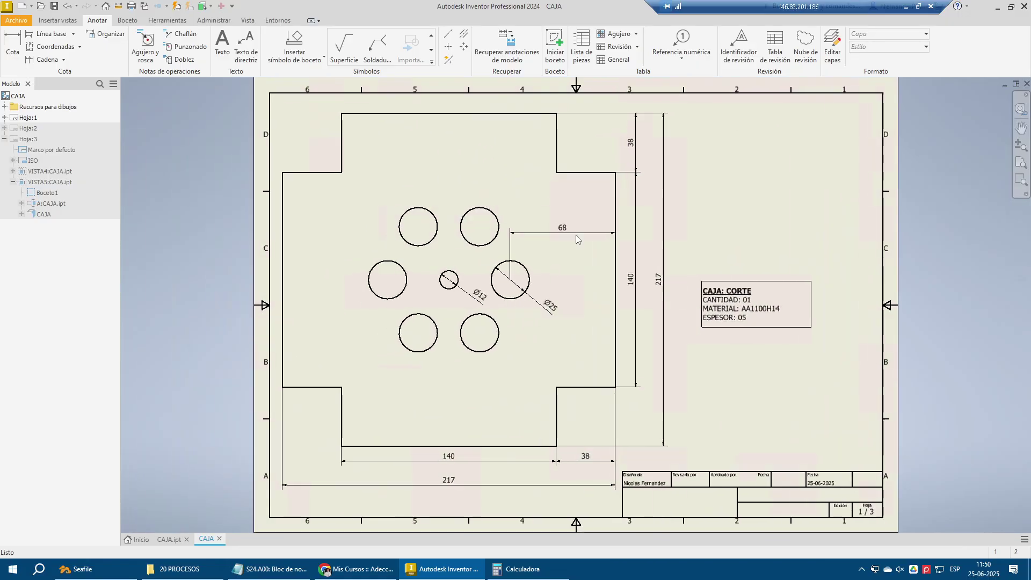
mouse_move(280, 570)
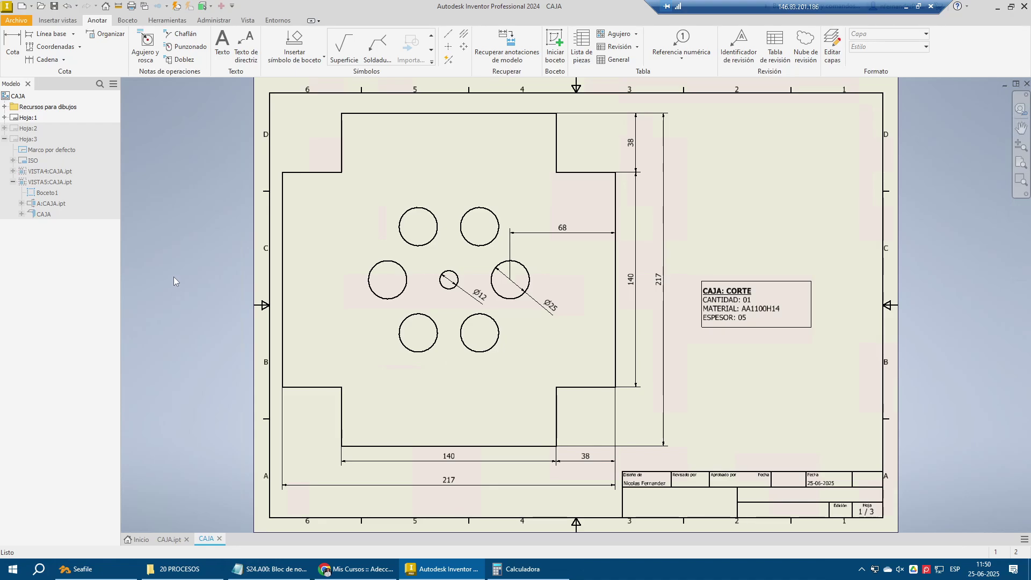
double_click(28, 128)
double_click(28, 118)
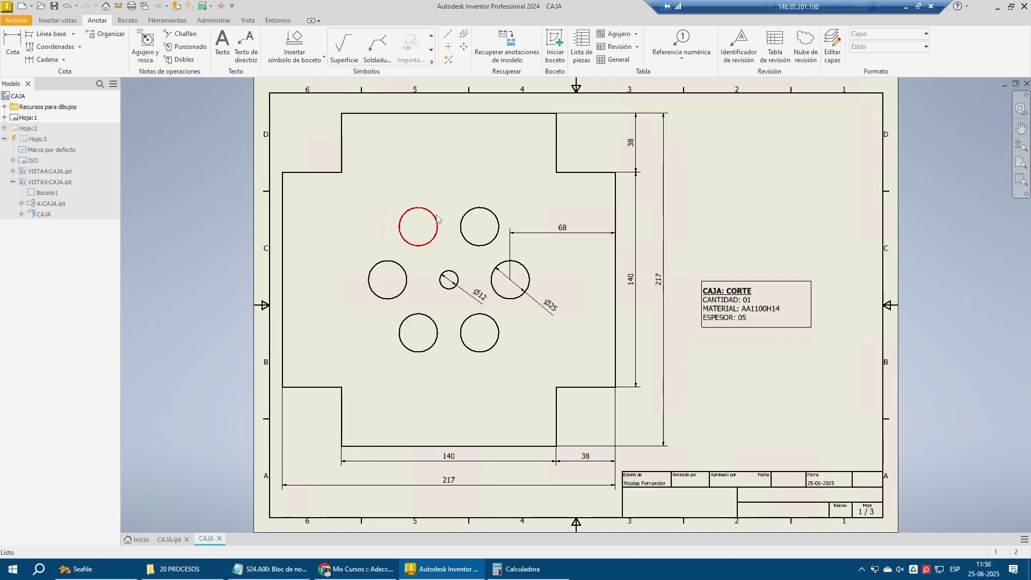
Review bending sheet Hoja:2 and formed-part sheet Hoja:3, ending on cutting sheet Hoja:1
double_click(28, 128)
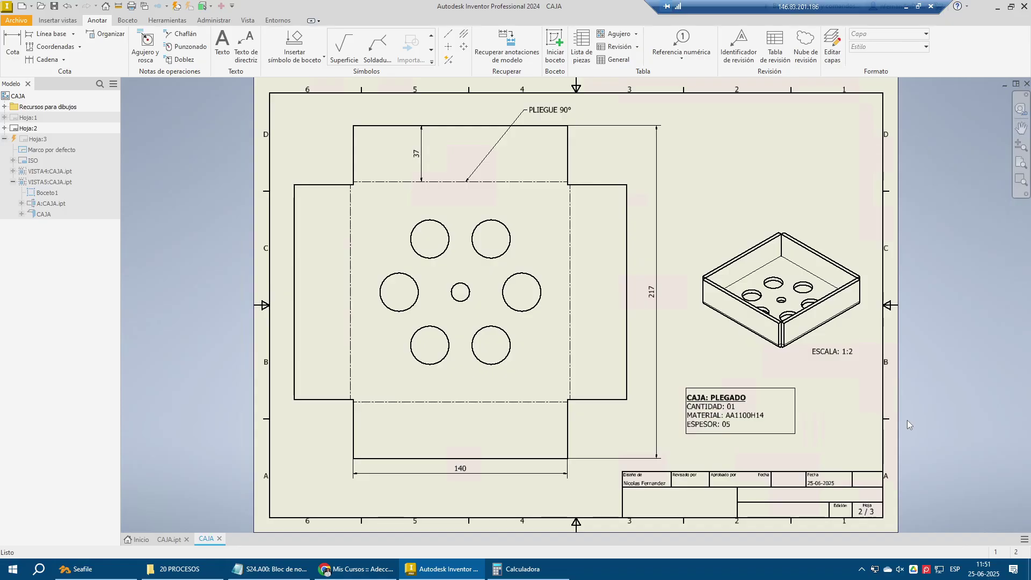
double_click(37, 139)
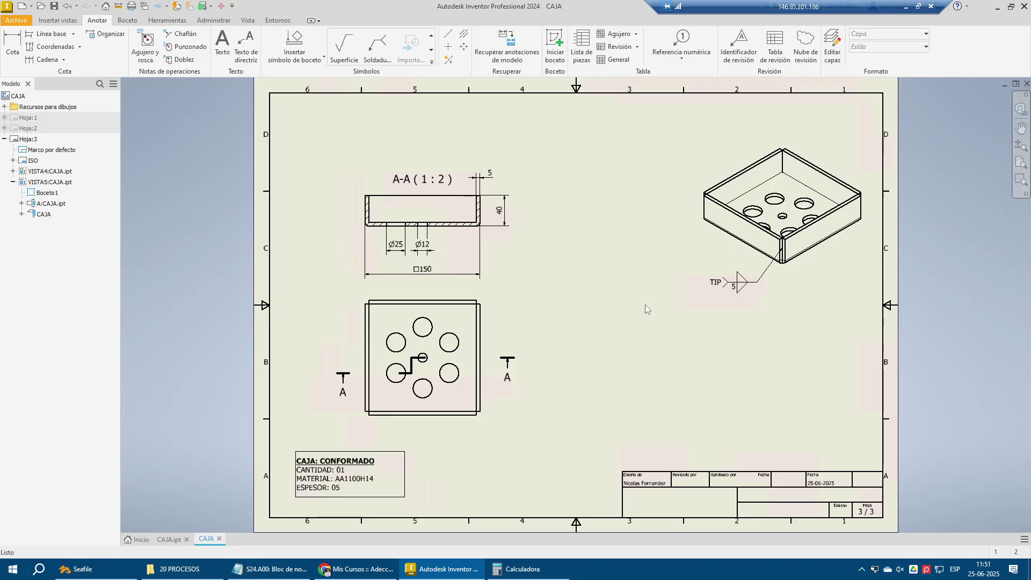
double_click(24, 118)
Export the drawing as a PDF named CAJA in the S24-G3 folder
click(18, 22)
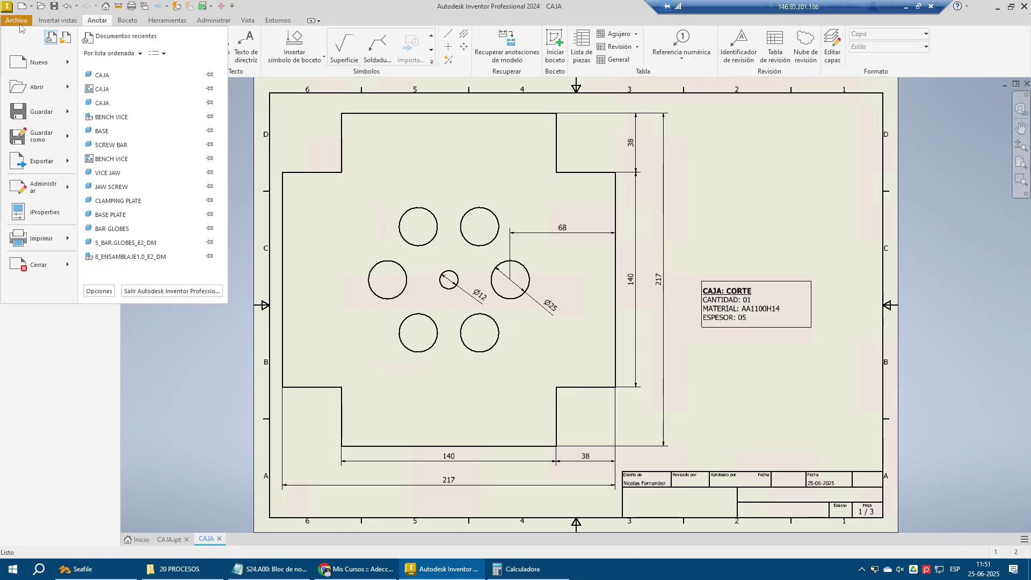
mouse_move(40, 161)
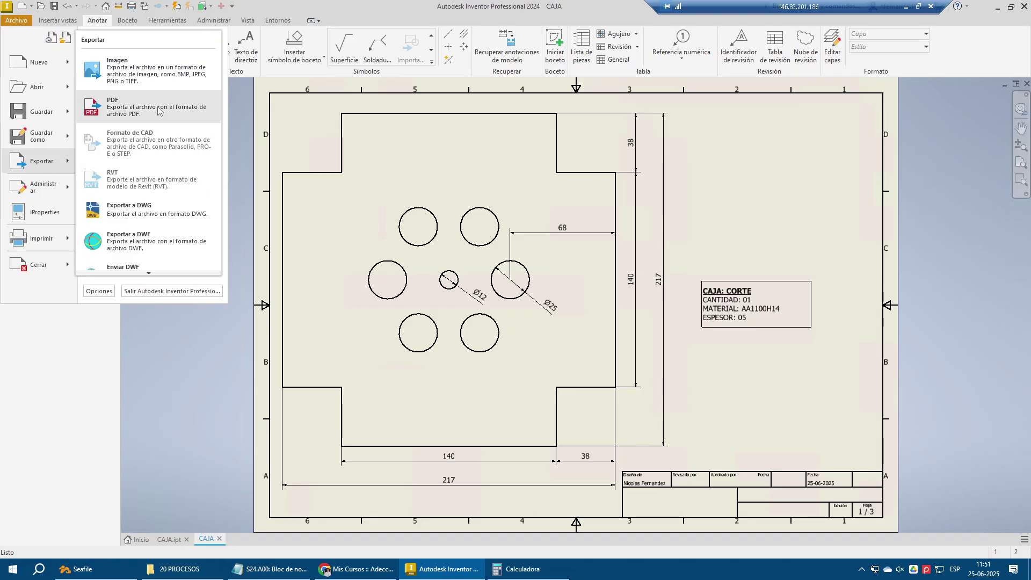
click(135, 107)
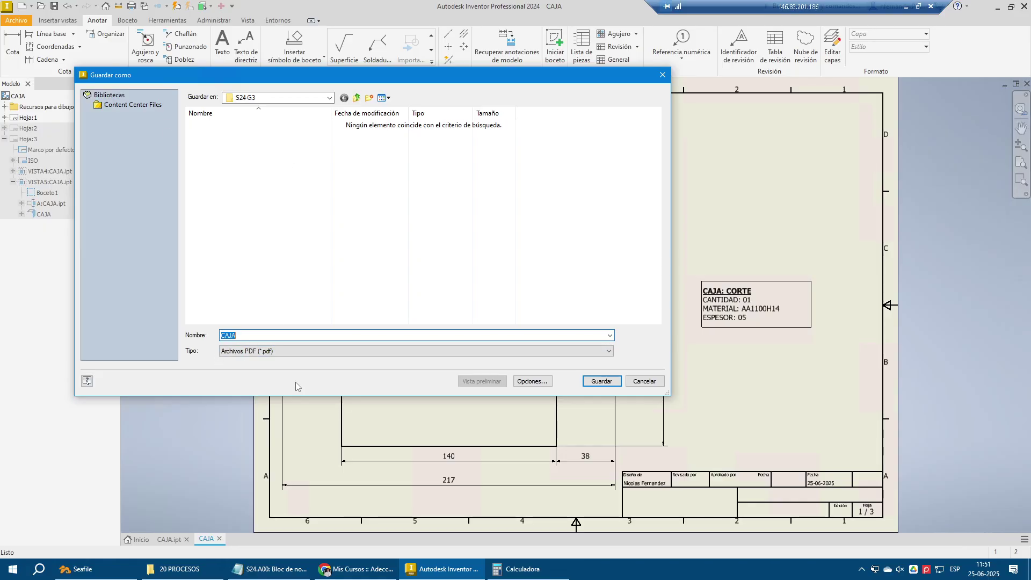
click(599, 380)
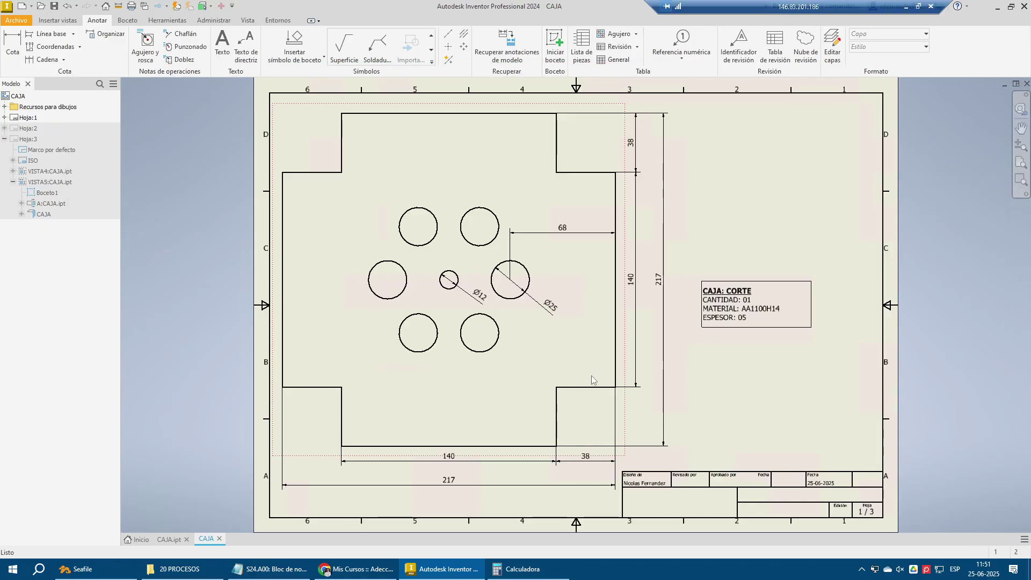
Switch to File Explorer, go to the S24-G3 folder inside the desktop's user folder, and open the exported CAJA PDF
click(180, 569)
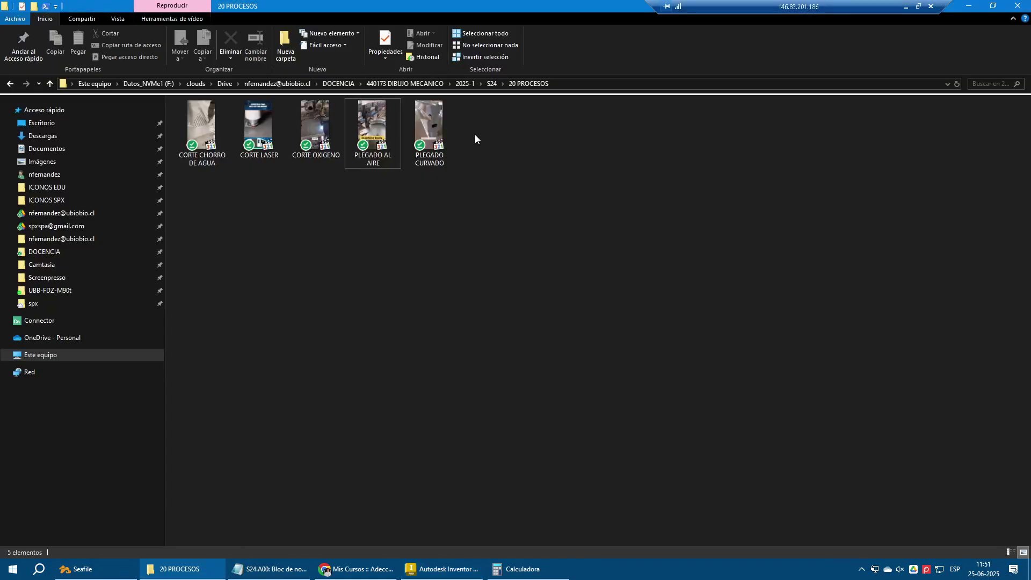
click(1029, 571)
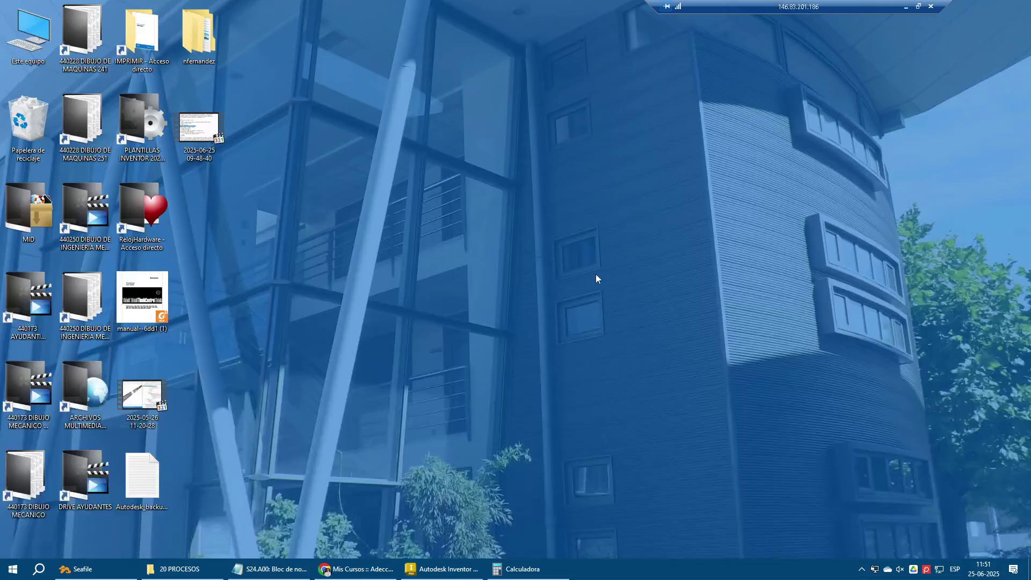
double_click(204, 38)
double_click(247, 161)
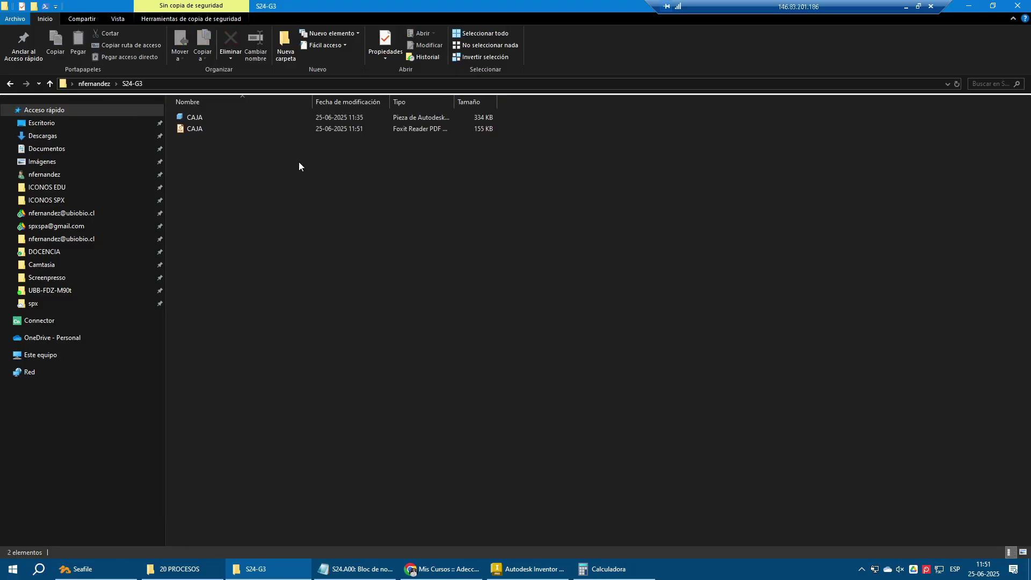
double_click(230, 128)
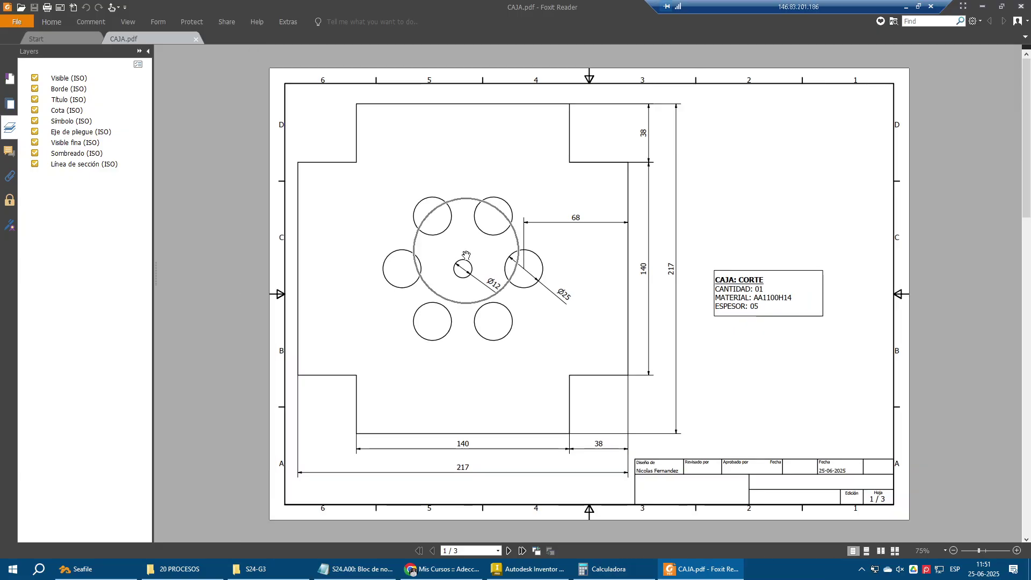
Review all three pages of CAJA.pdf, close it, and switch to the S24.A00 notes in Notepad
scroll(465, 256, down, 3)
scroll(772, 373, up, 1)
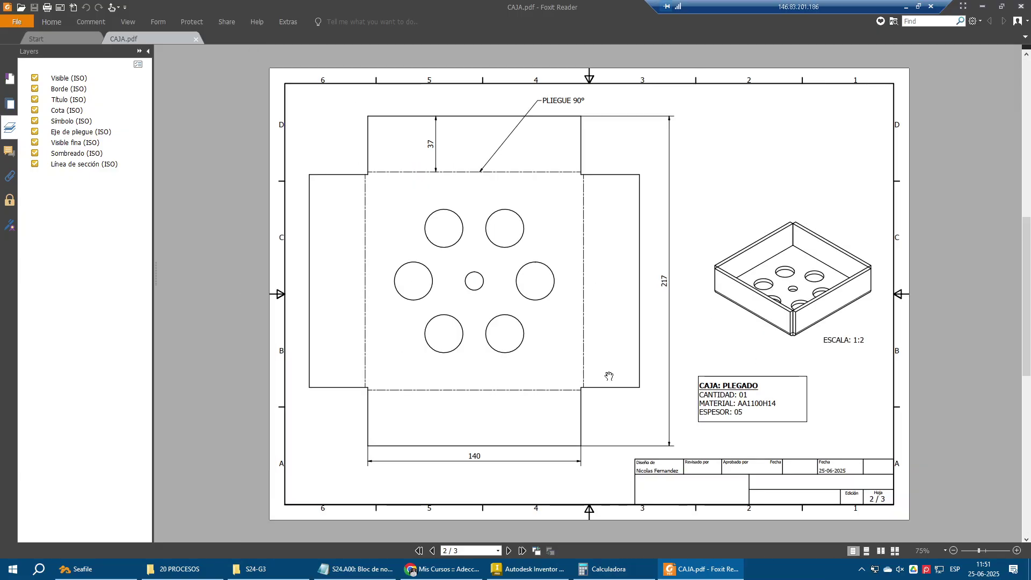
scroll(618, 390, down, 1)
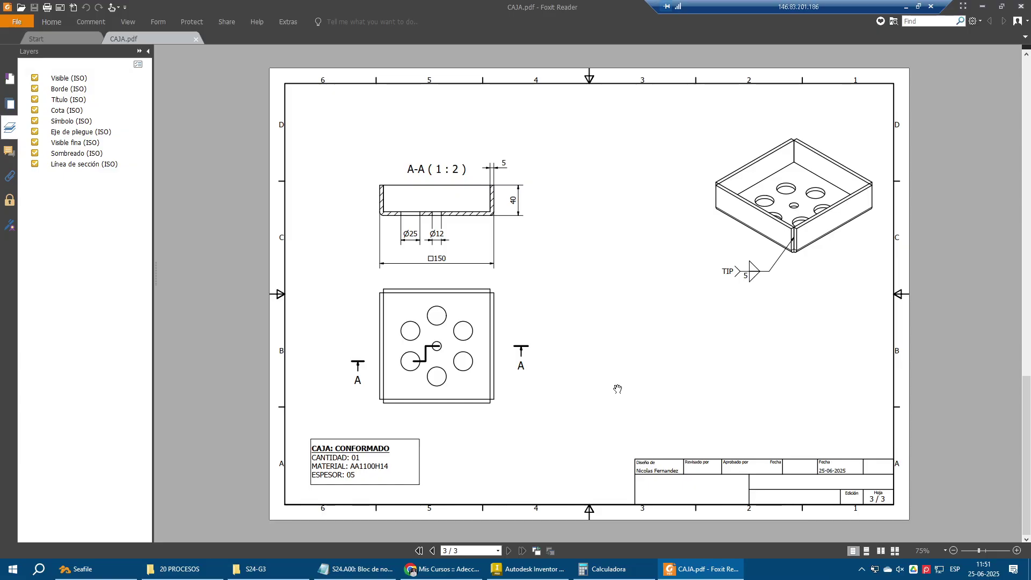
click(1021, 5)
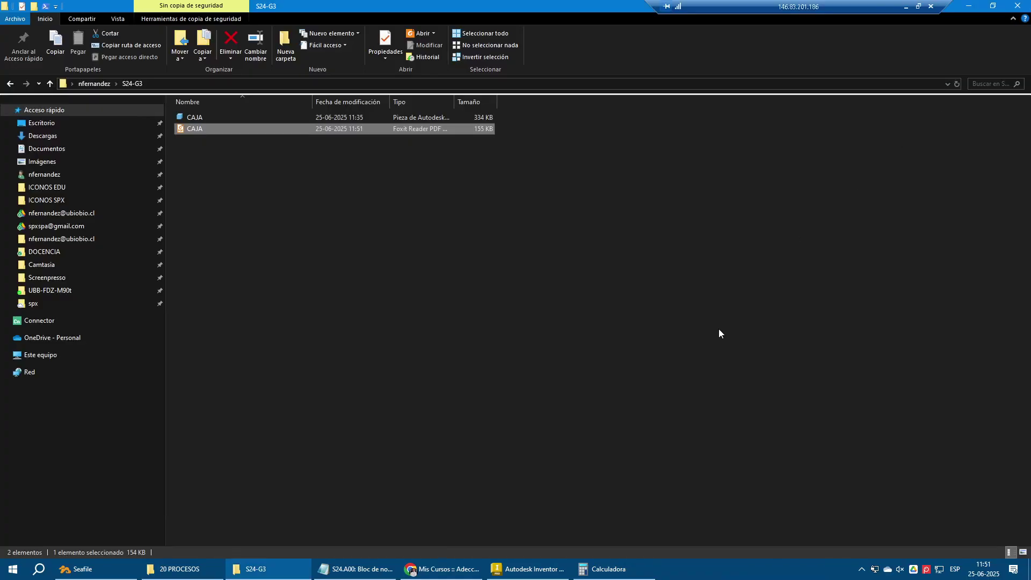
click(356, 568)
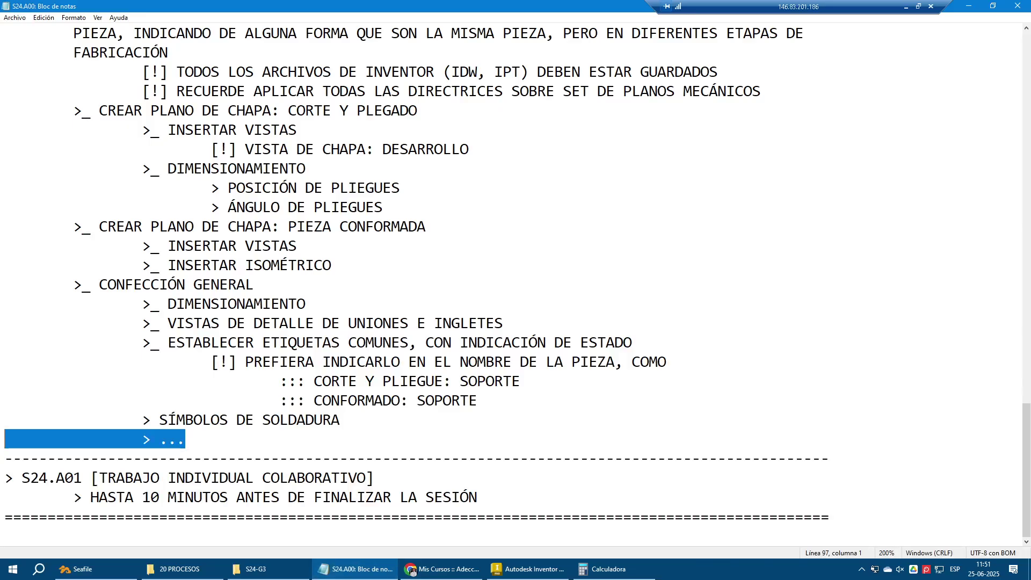